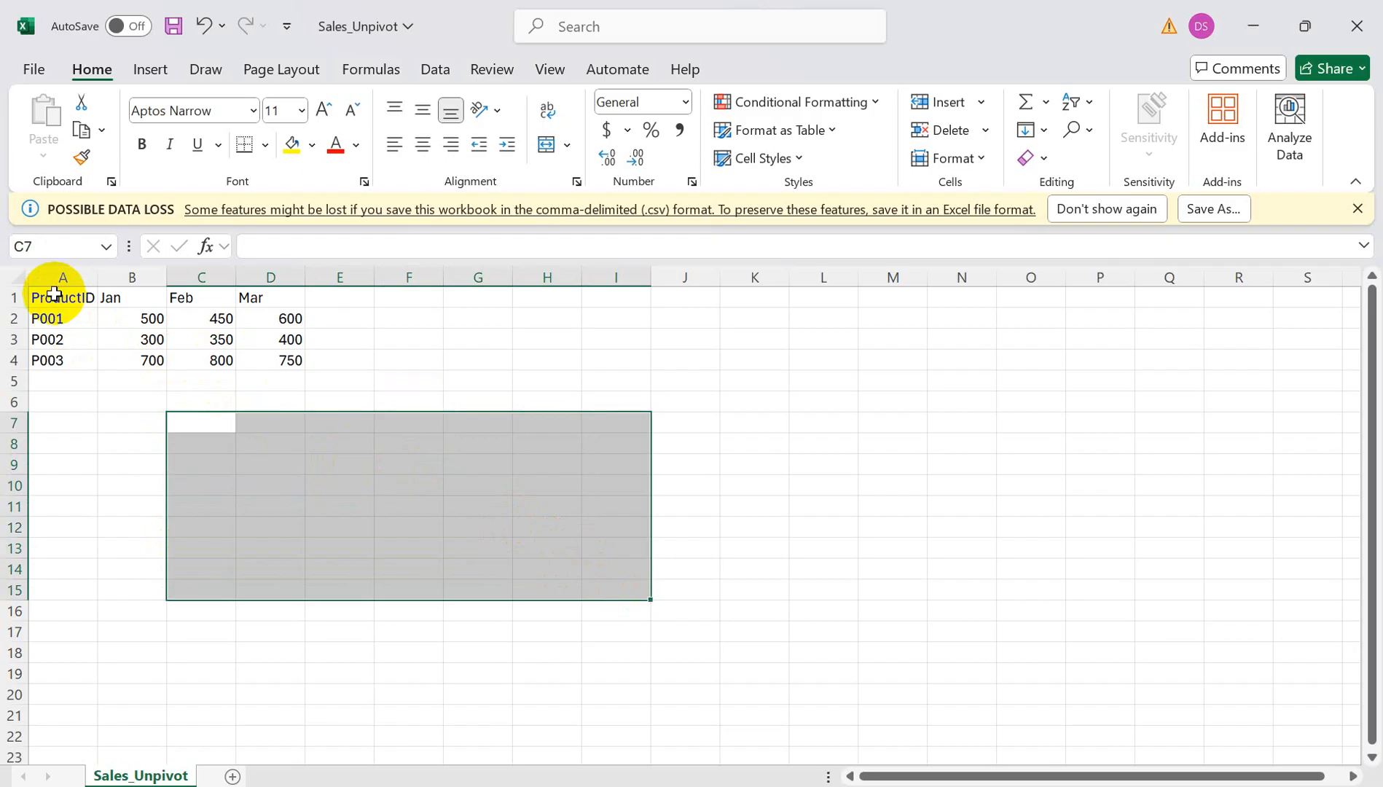
Enter the headers Product ID, Month and Sales in cells C9, D9 and E9
click(209, 457)
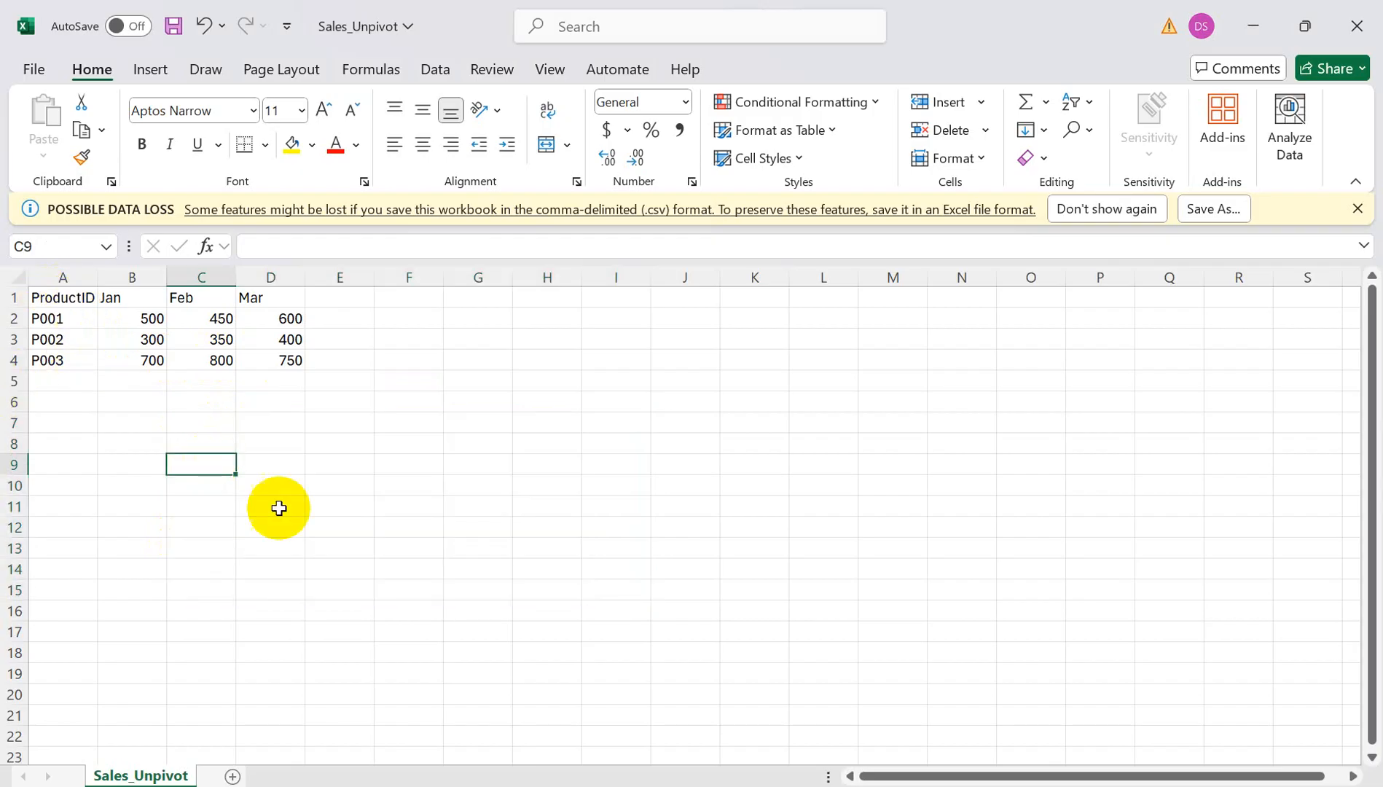
text(Product ID)
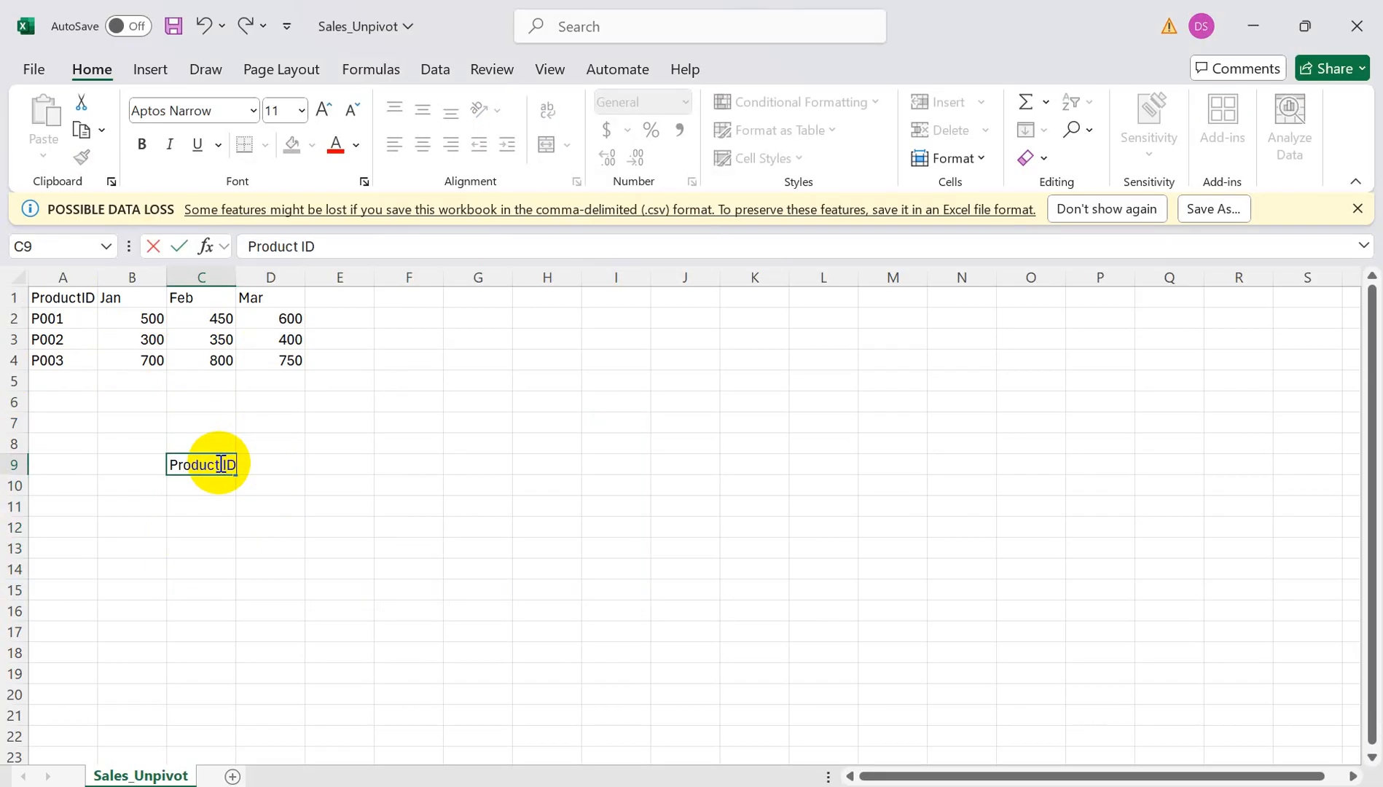
click(308, 463)
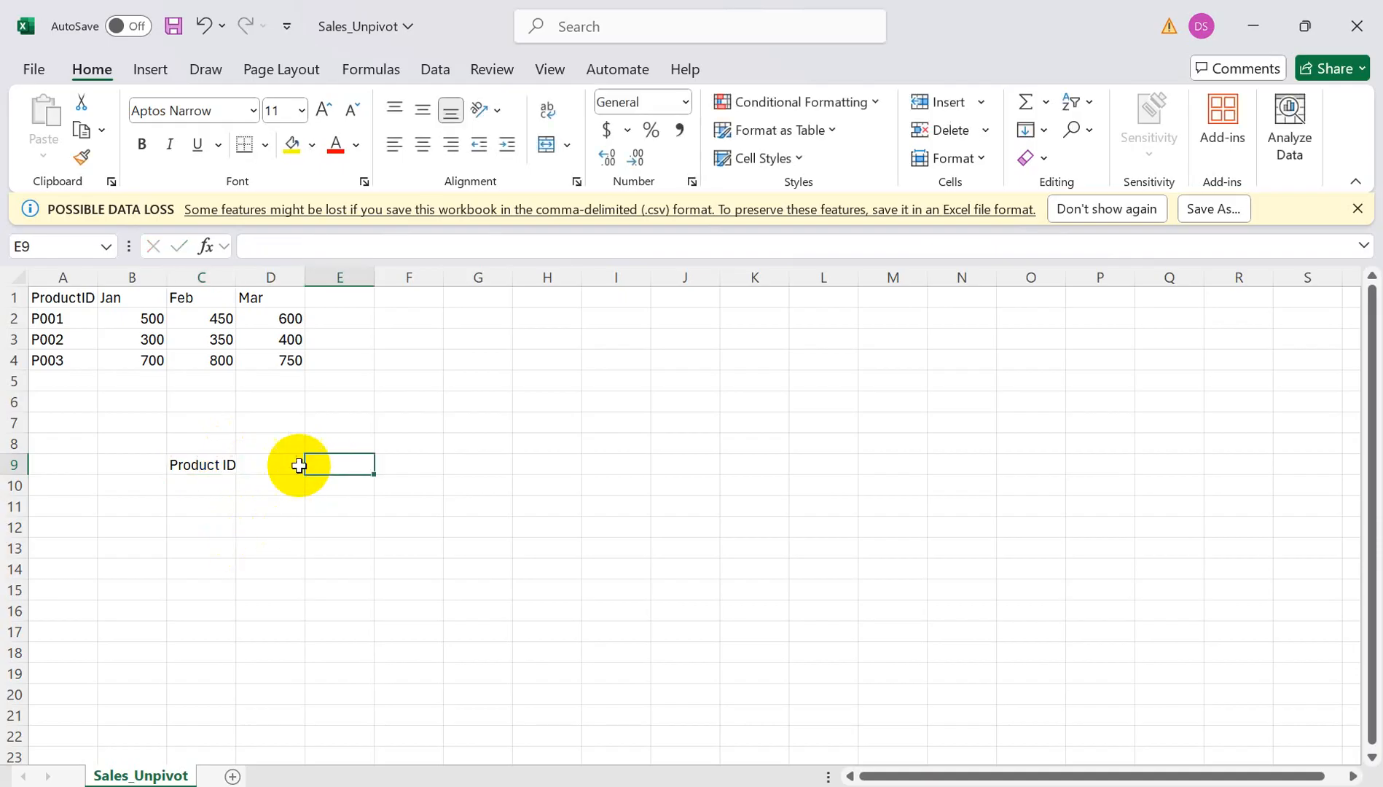
click(281, 467)
text(Mon)
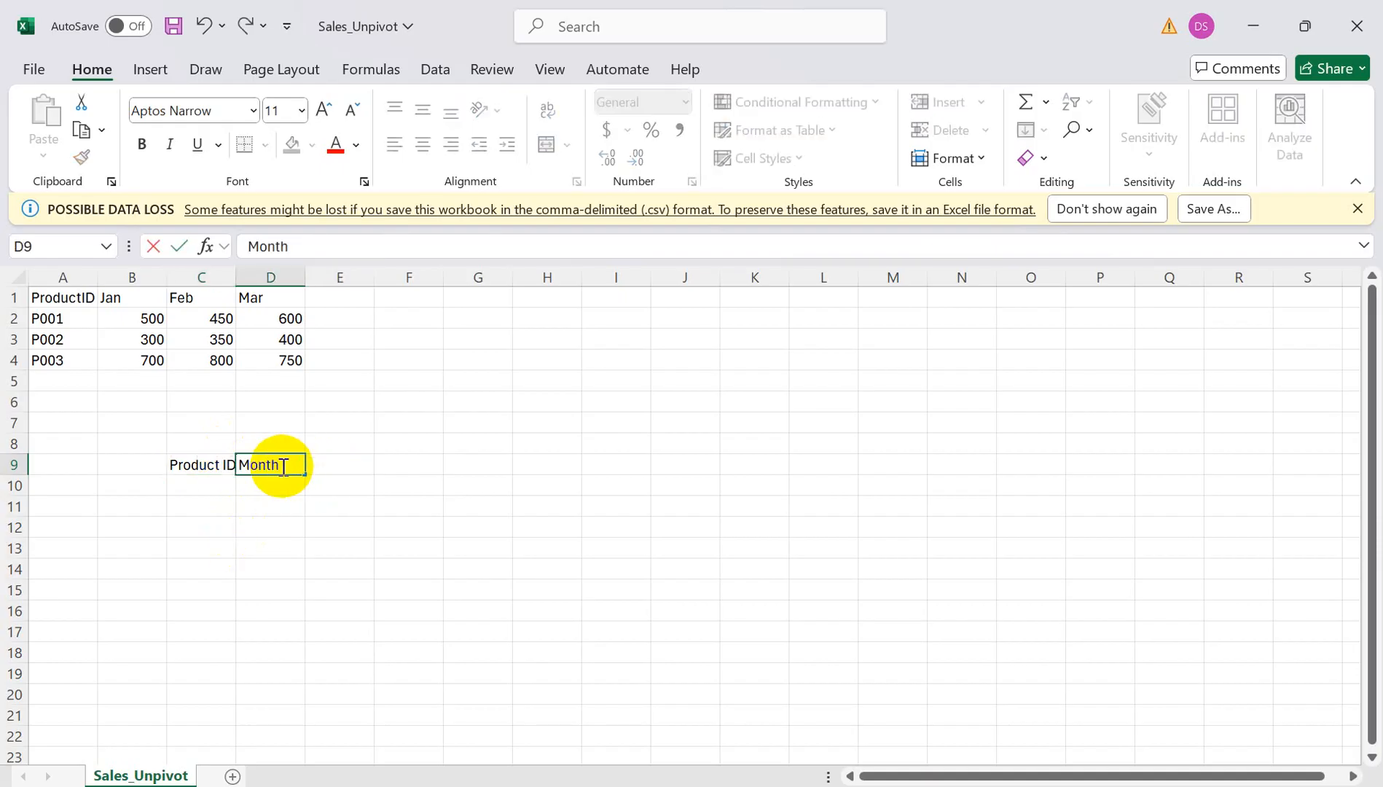
text(th)
click(344, 459)
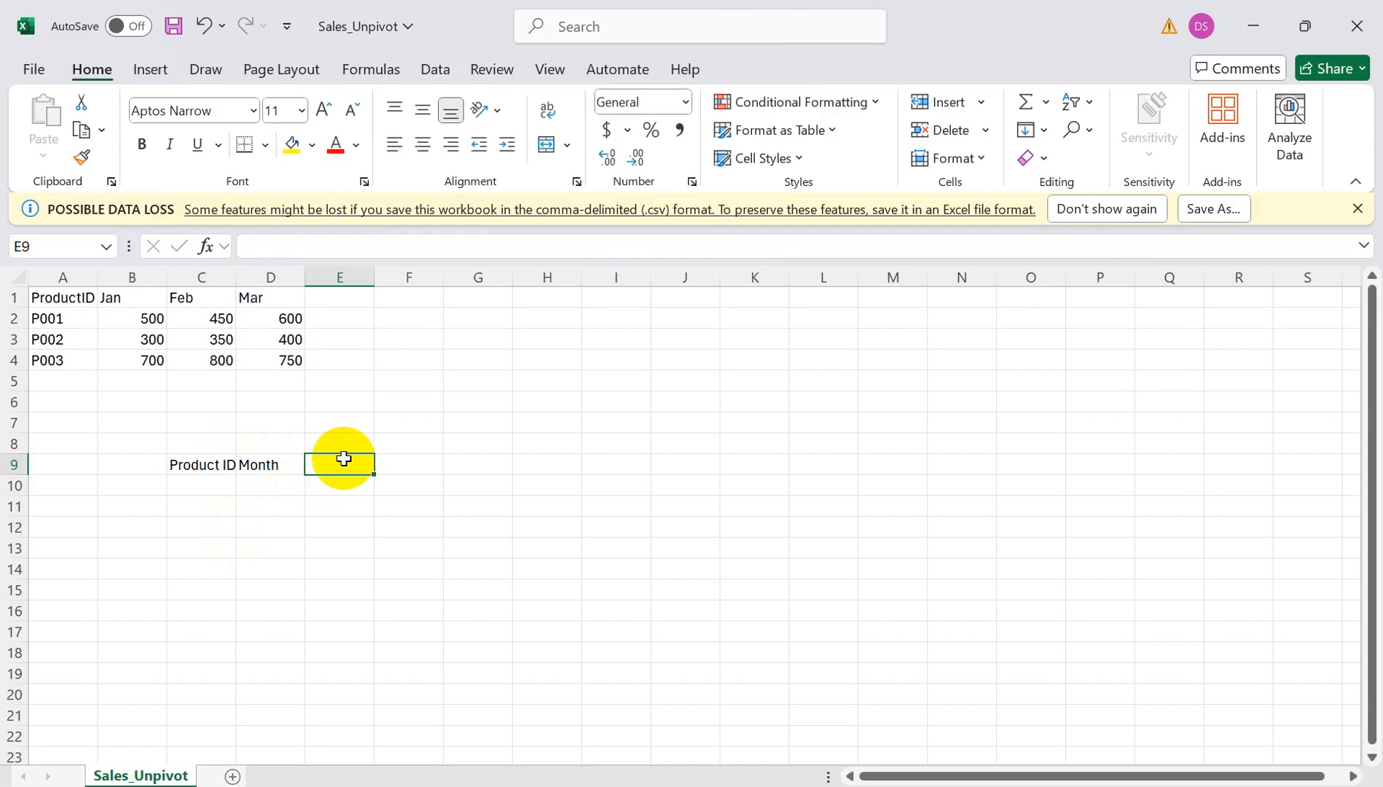
text(Sales)
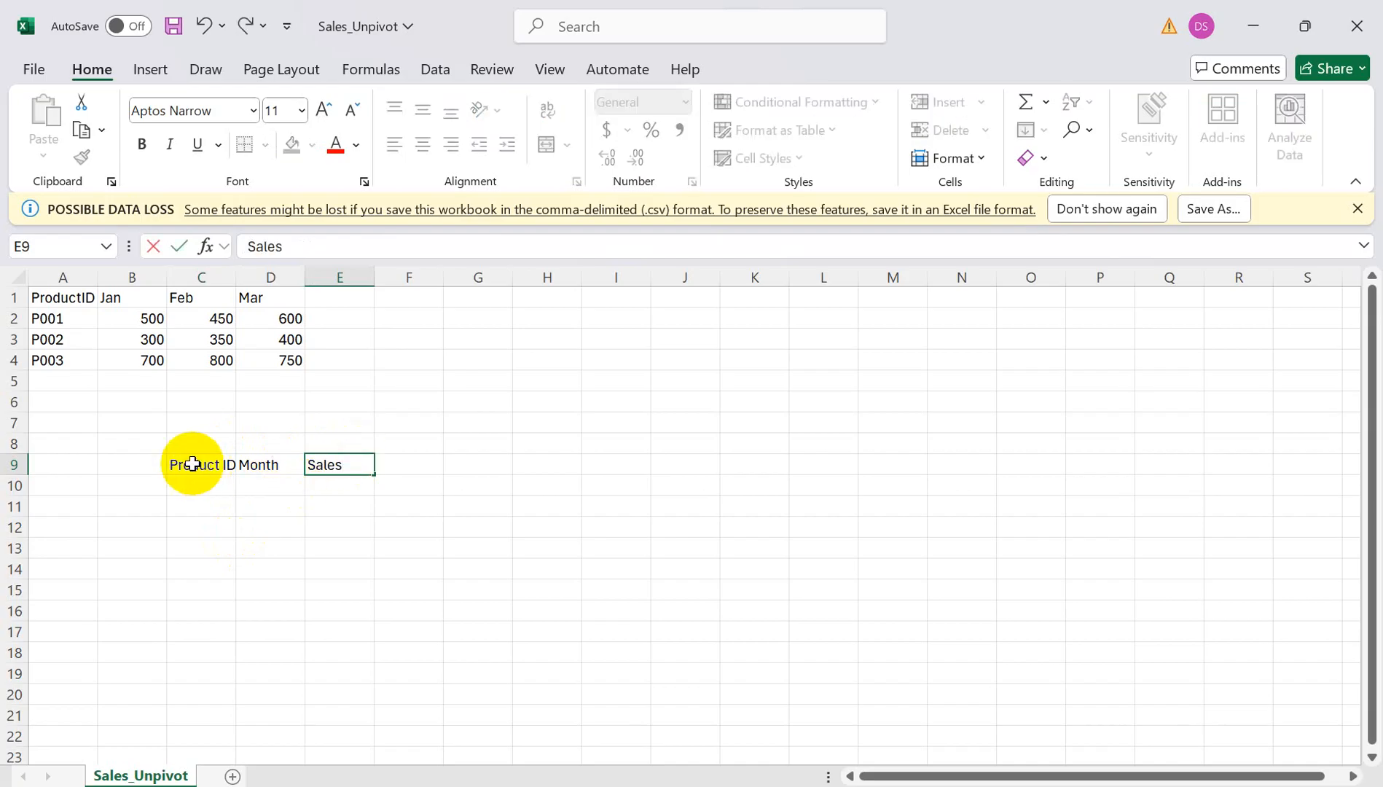
Enter P001 in C10 and fill it down to C12 as copied cells instead of a series
click(208, 490)
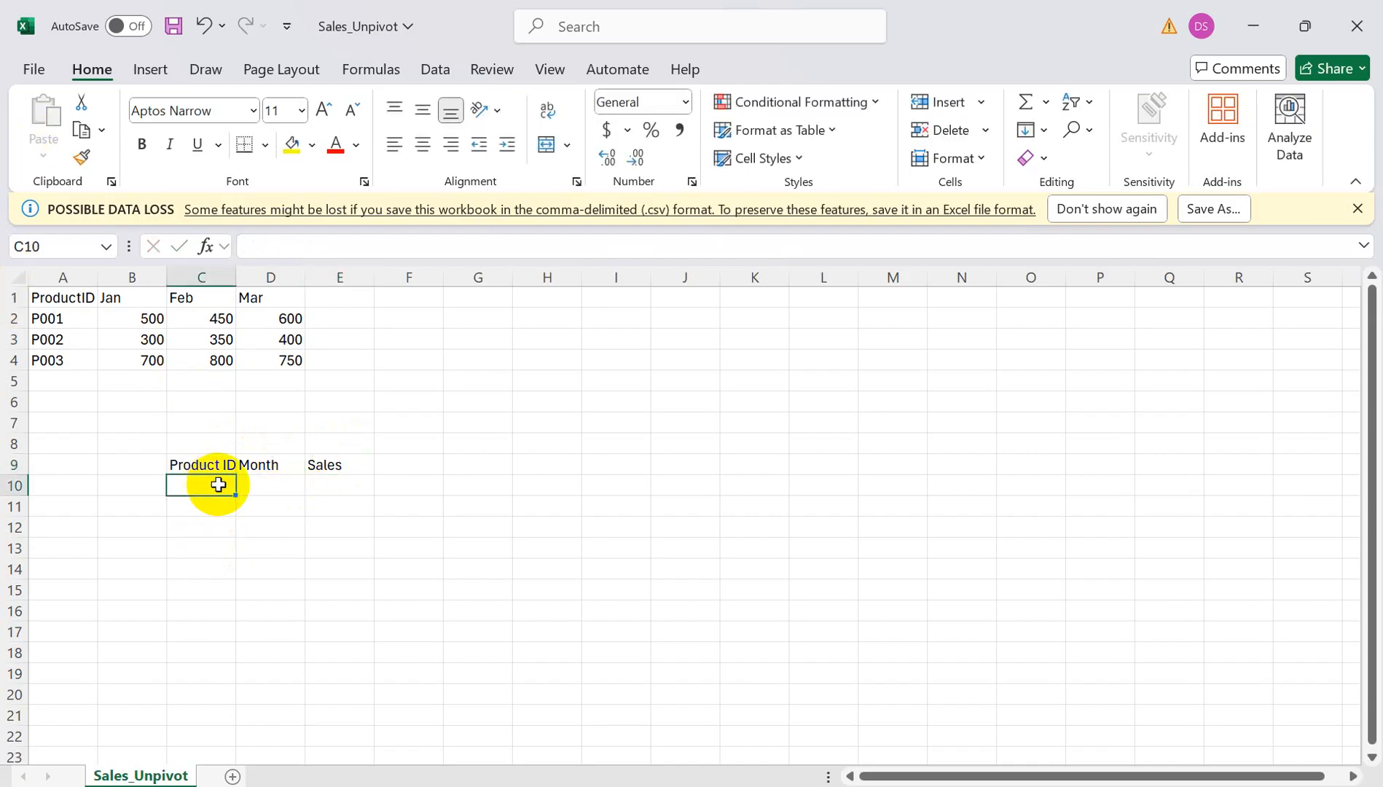
text(p)
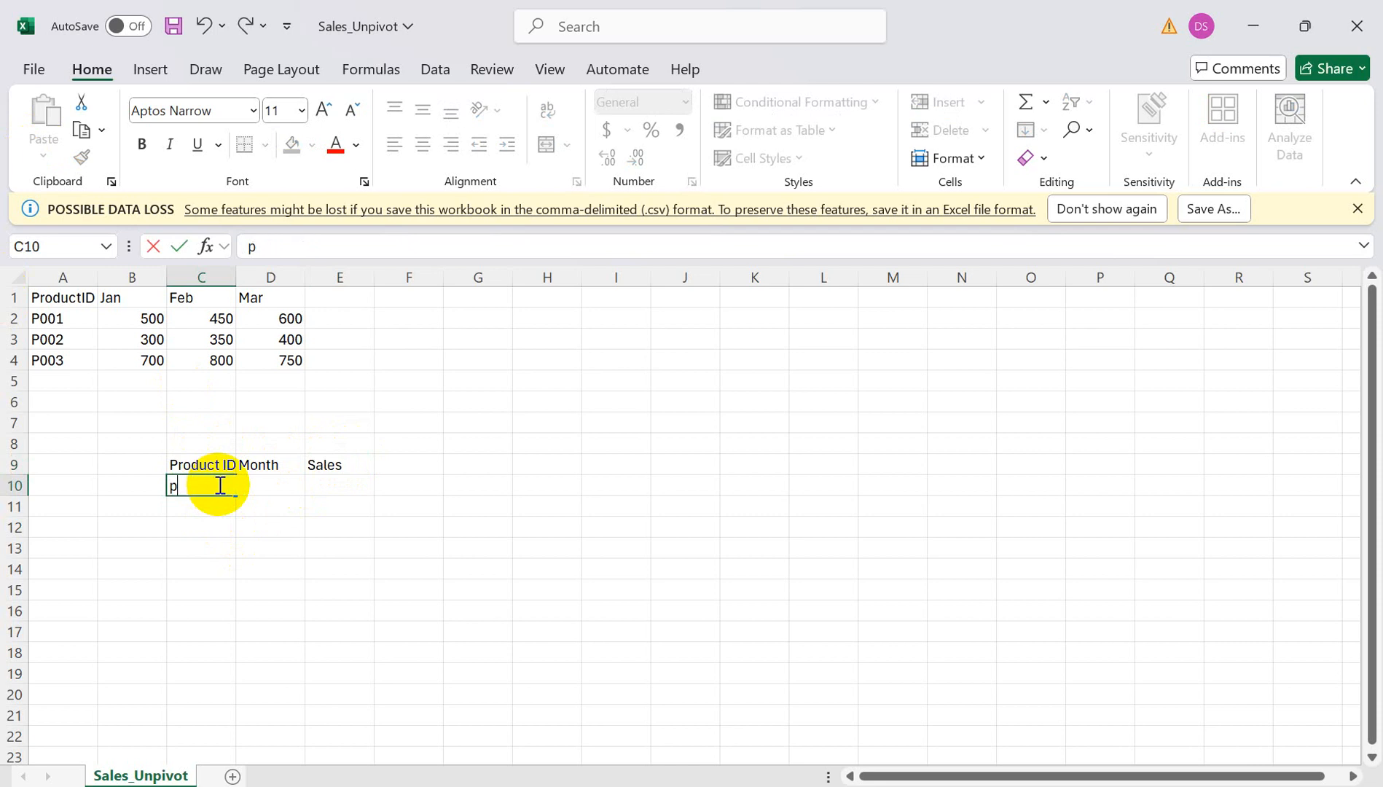
text(00P001)
click(274, 510)
click(284, 486)
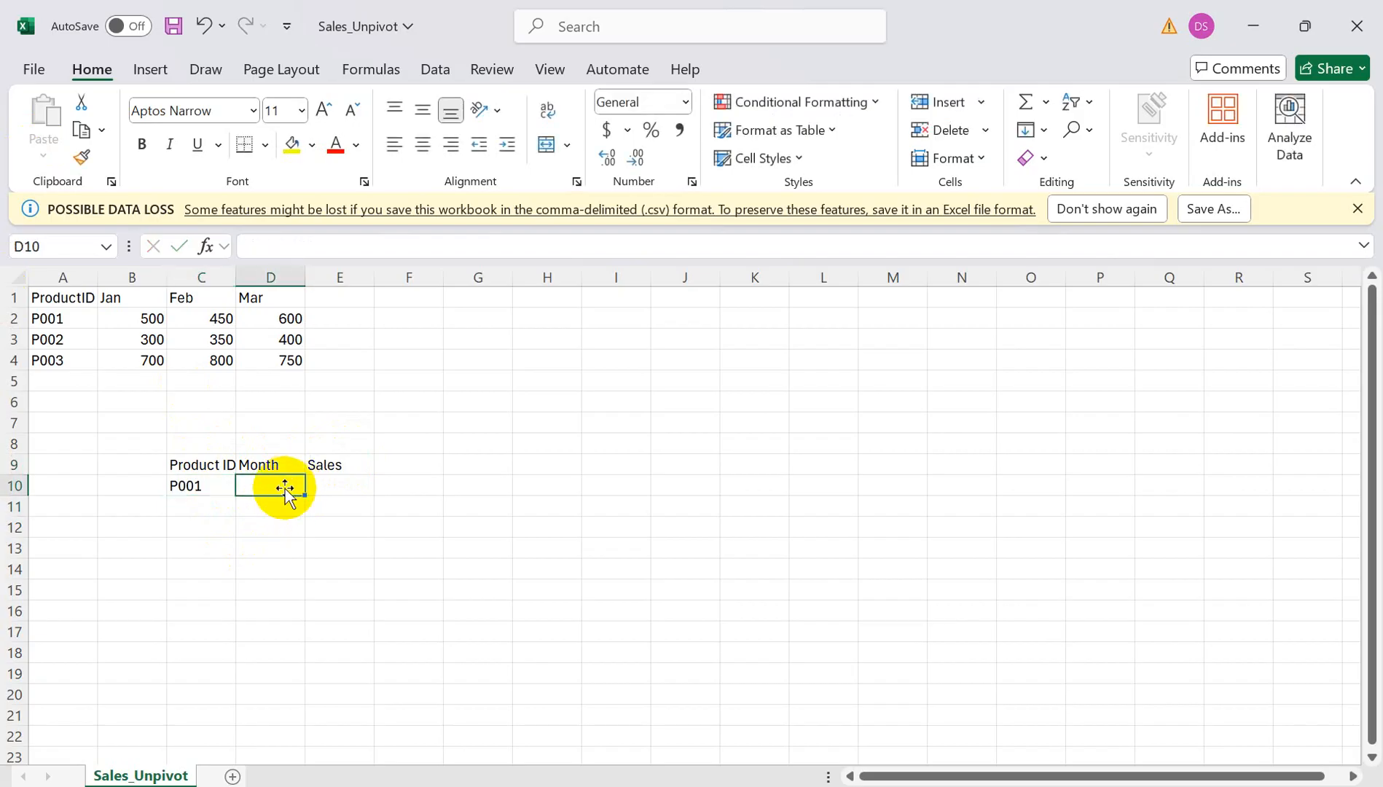
click(228, 493)
drag(235, 498, 233, 543)
click(270, 552)
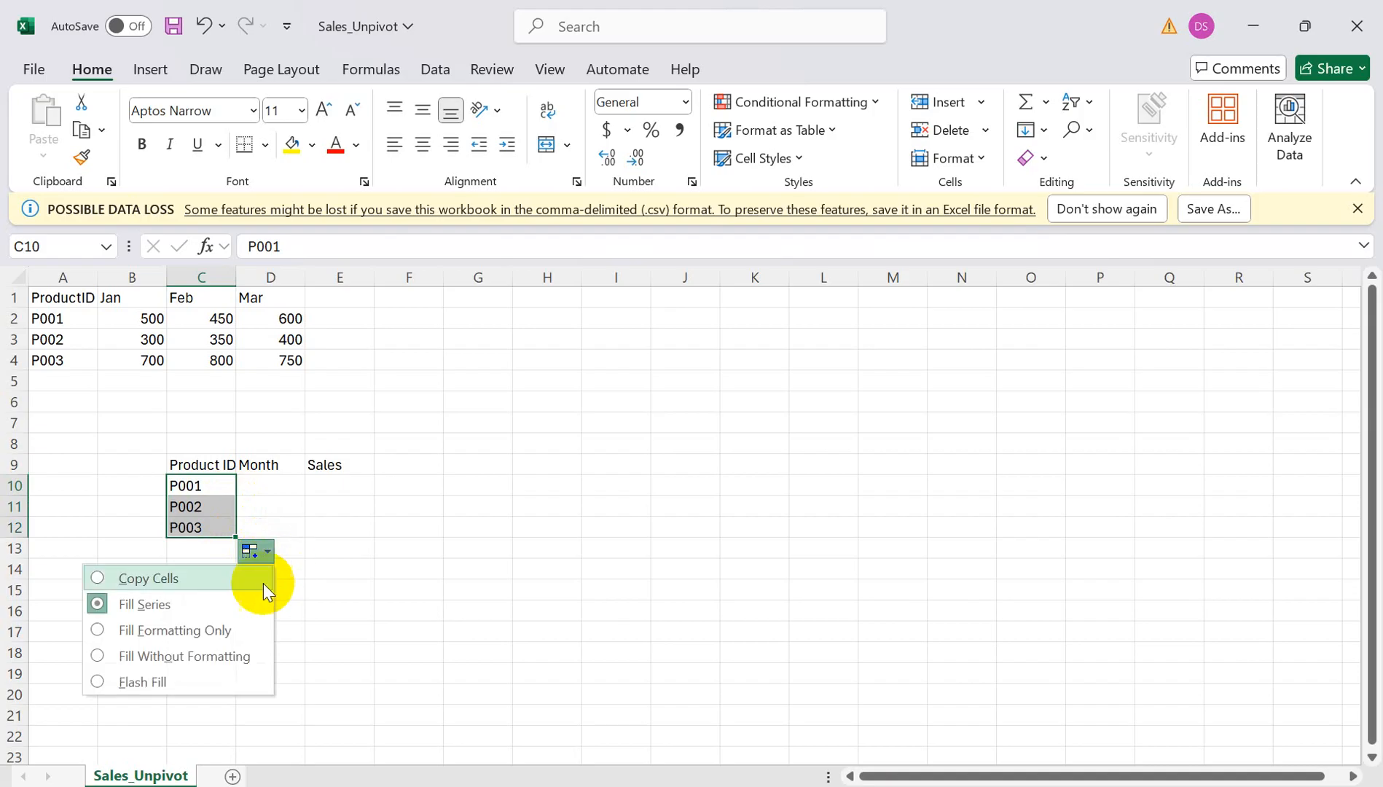
click(188, 579)
Enter P002 in C13 and fill it down to C15 as copied cells
click(208, 547)
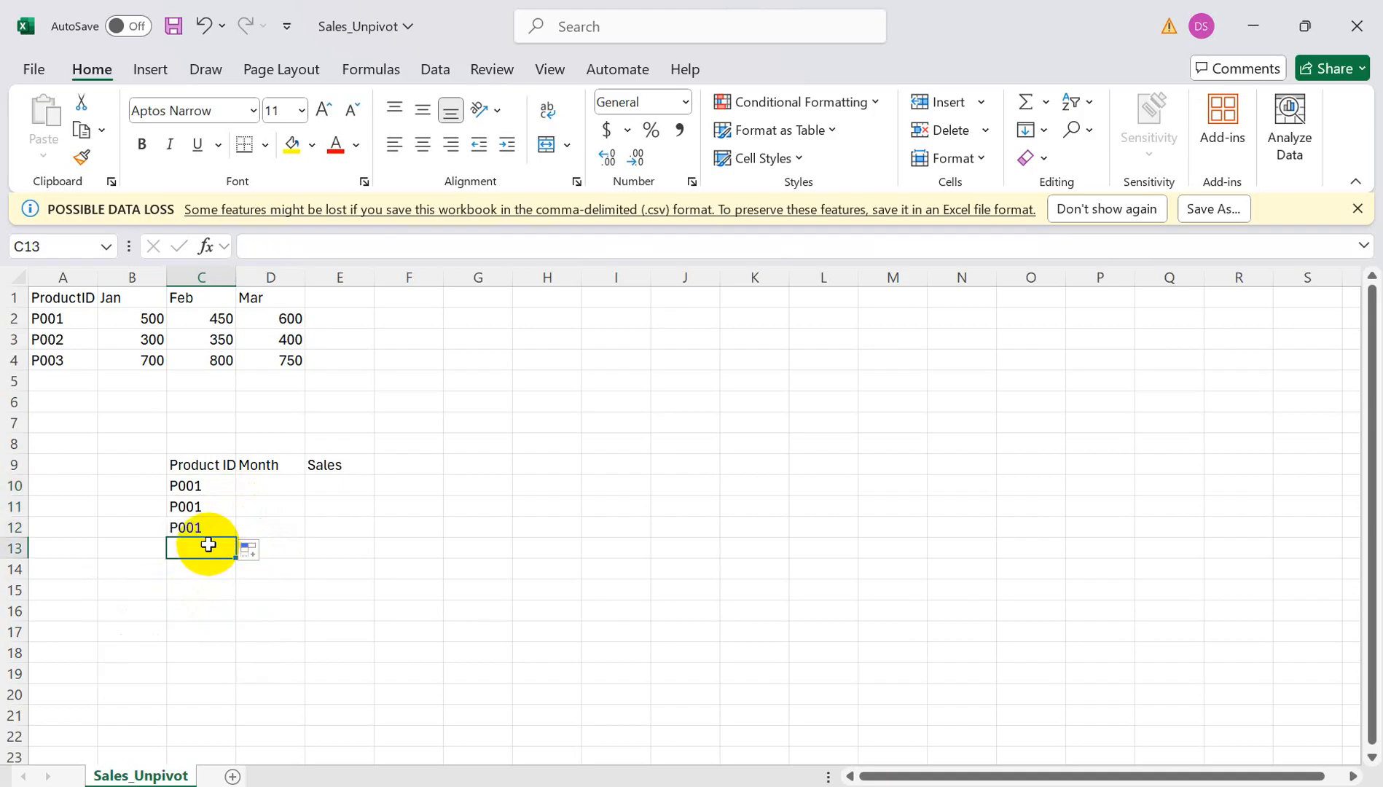
text(P)
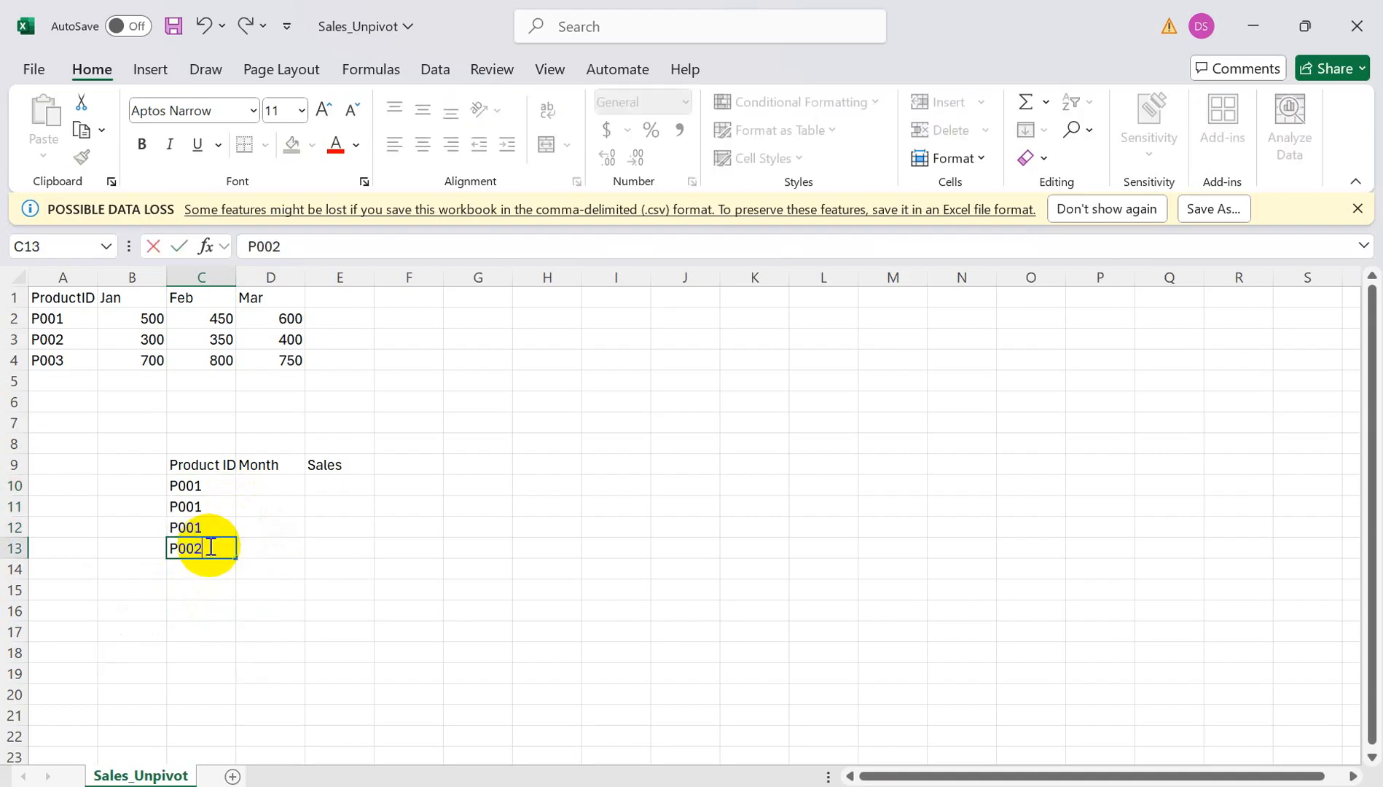
text(002)
drag(236, 558, 238, 595)
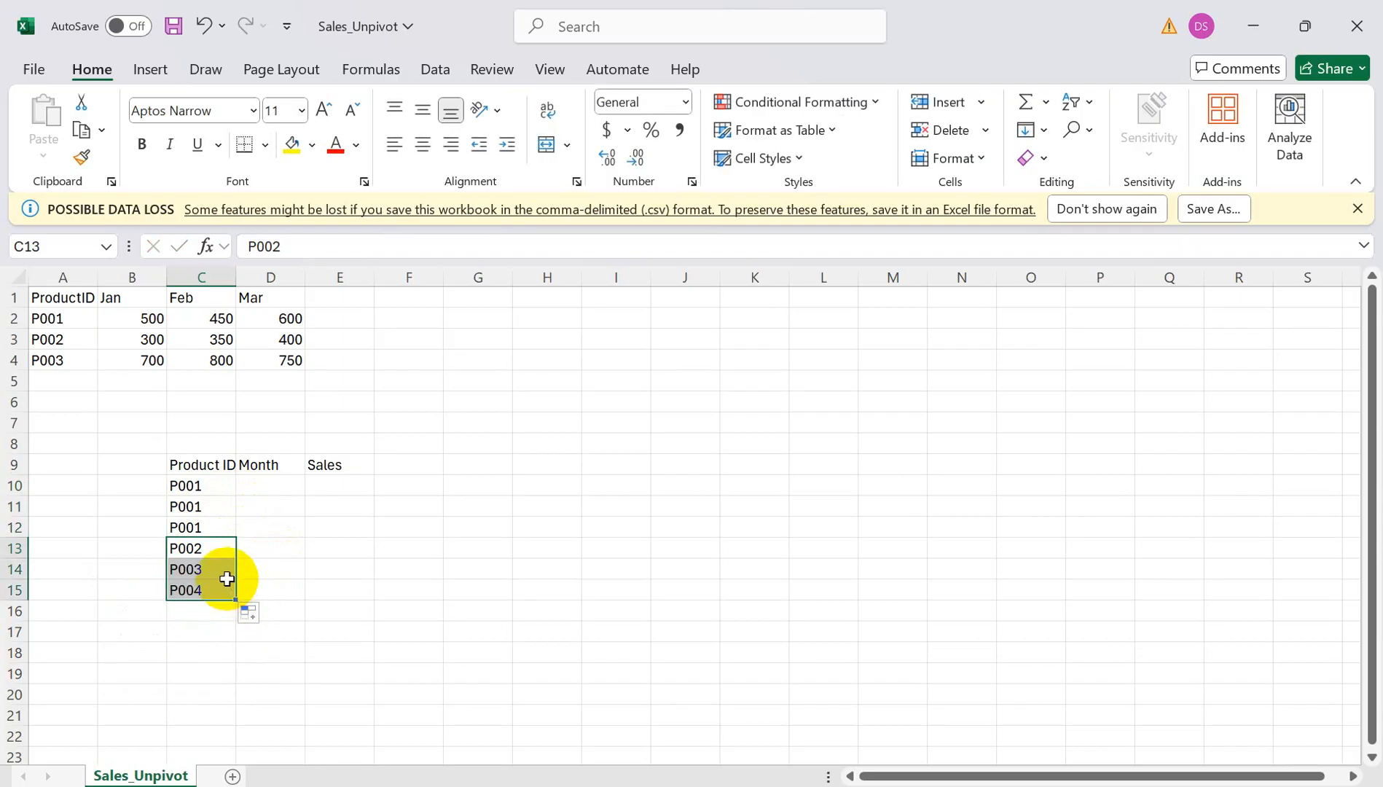
click(268, 611)
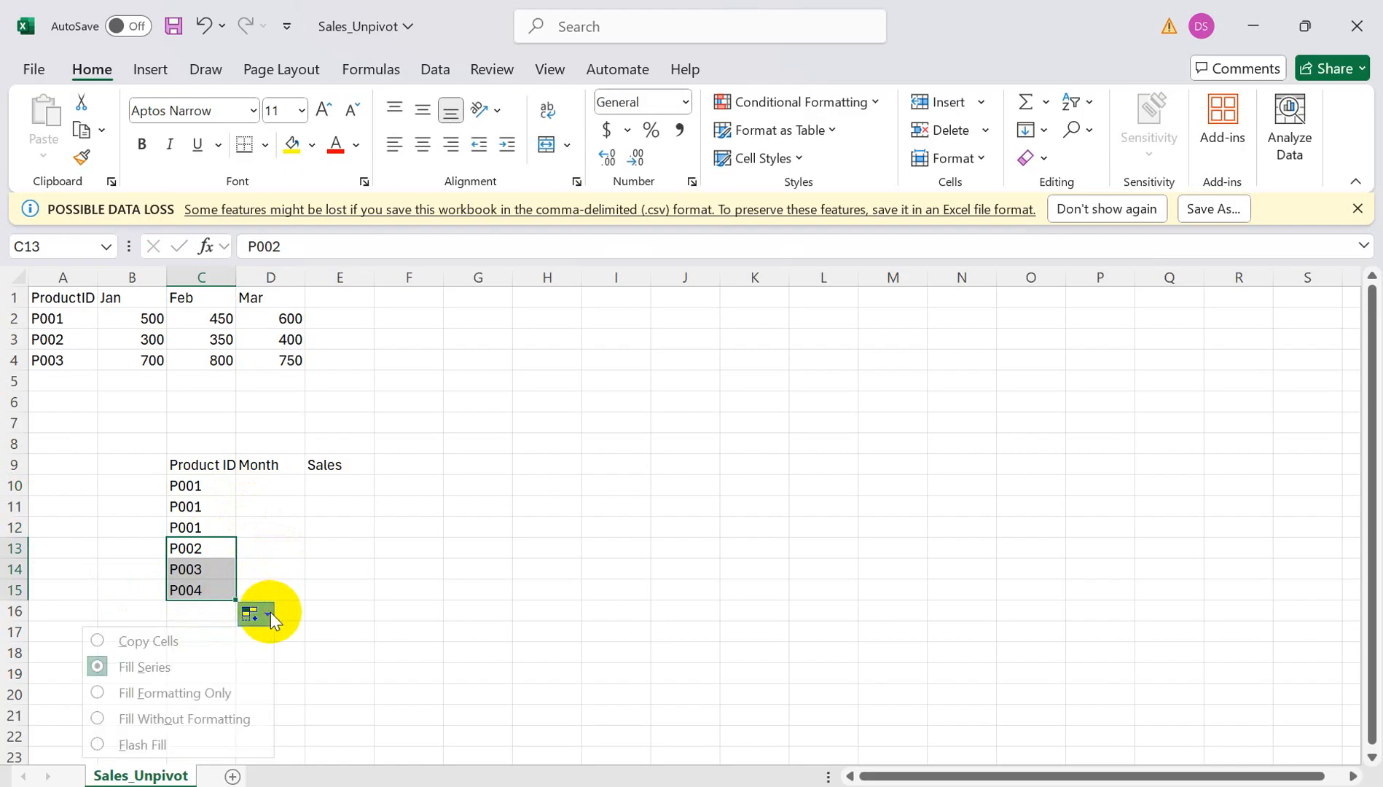
click(171, 642)
Enter P003 in C16 and fill it down to C18 as copied cells
click(206, 613)
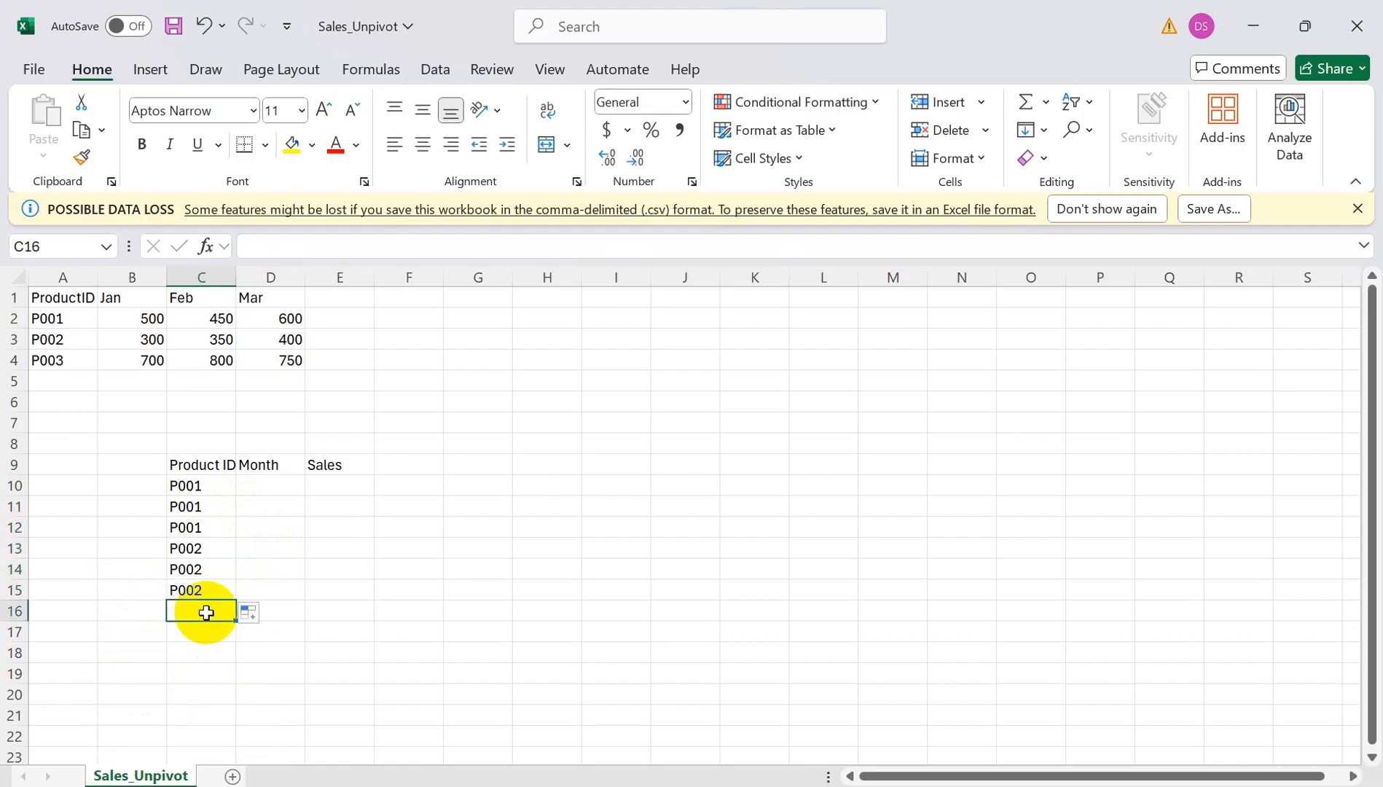
text(P003)
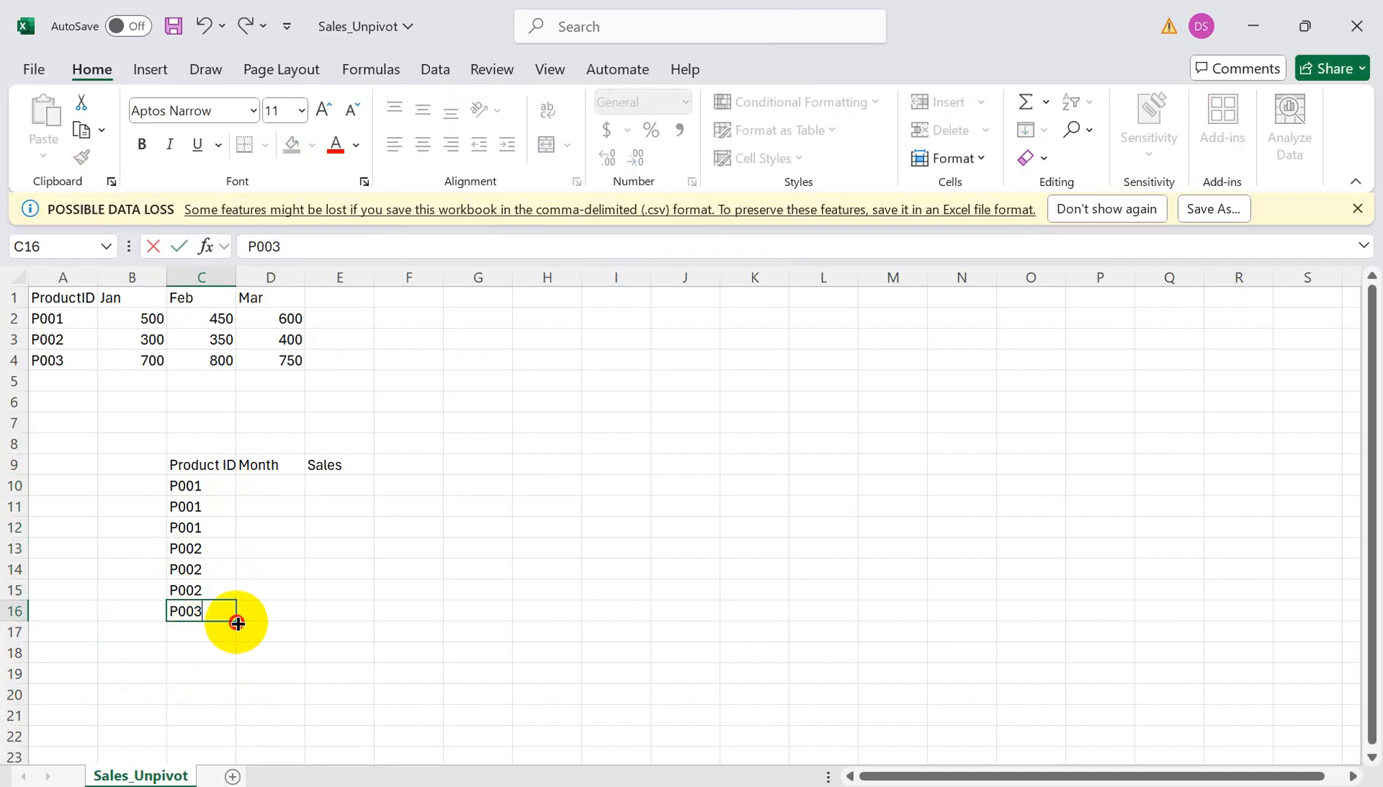
drag(237, 623, 241, 666)
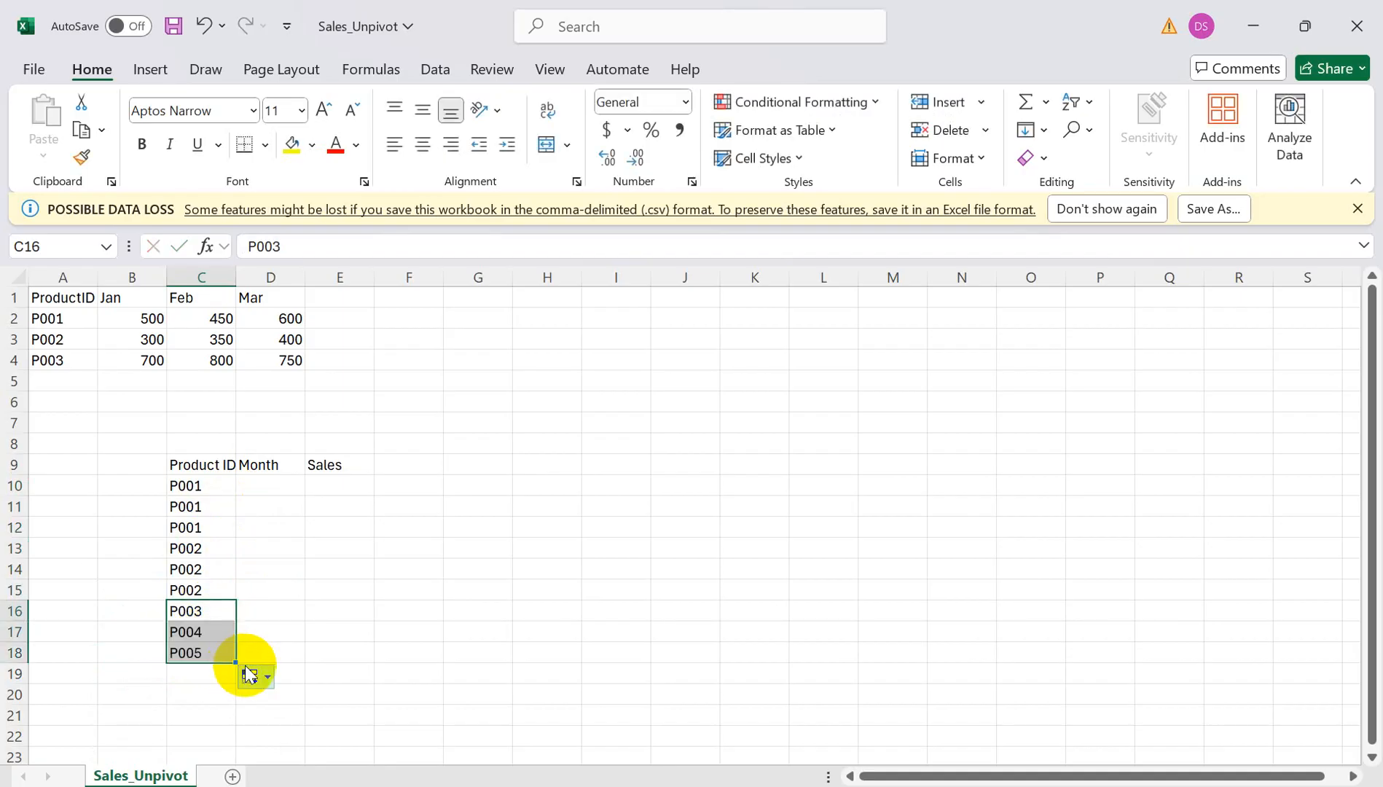
click(255, 676)
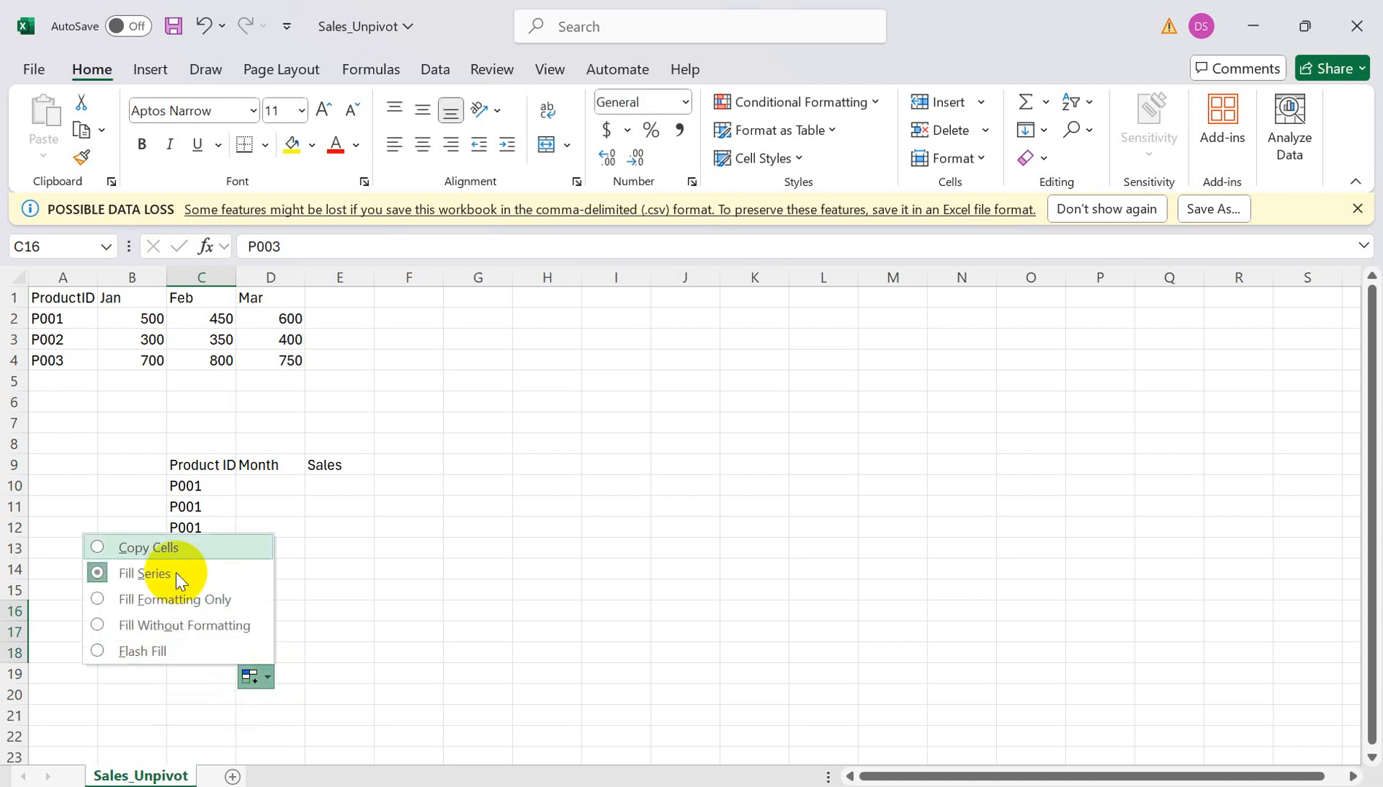
click(150, 548)
Enter the months Jan, Feb and Mar in cells D10 to D12 for product P001
click(258, 486)
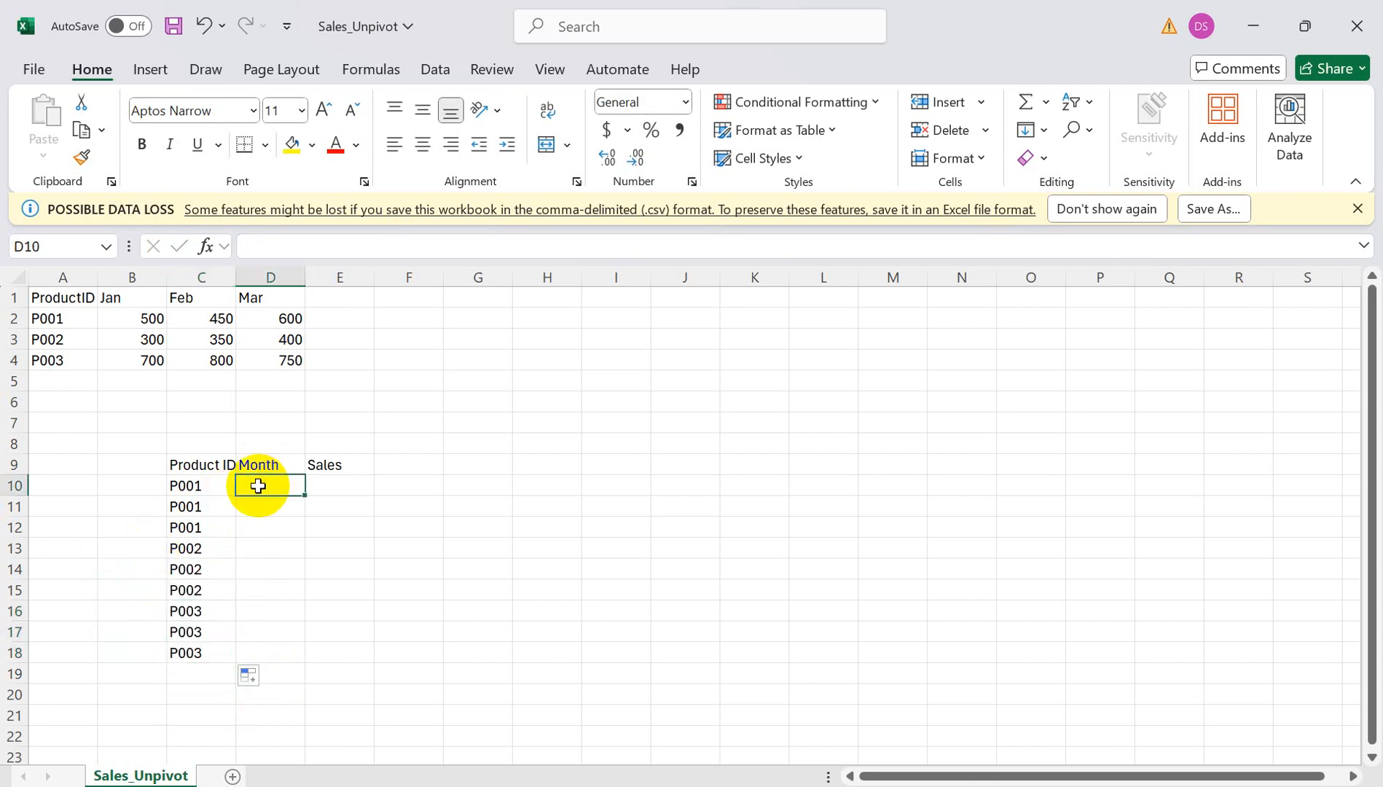
text(Jan)
key(Return)
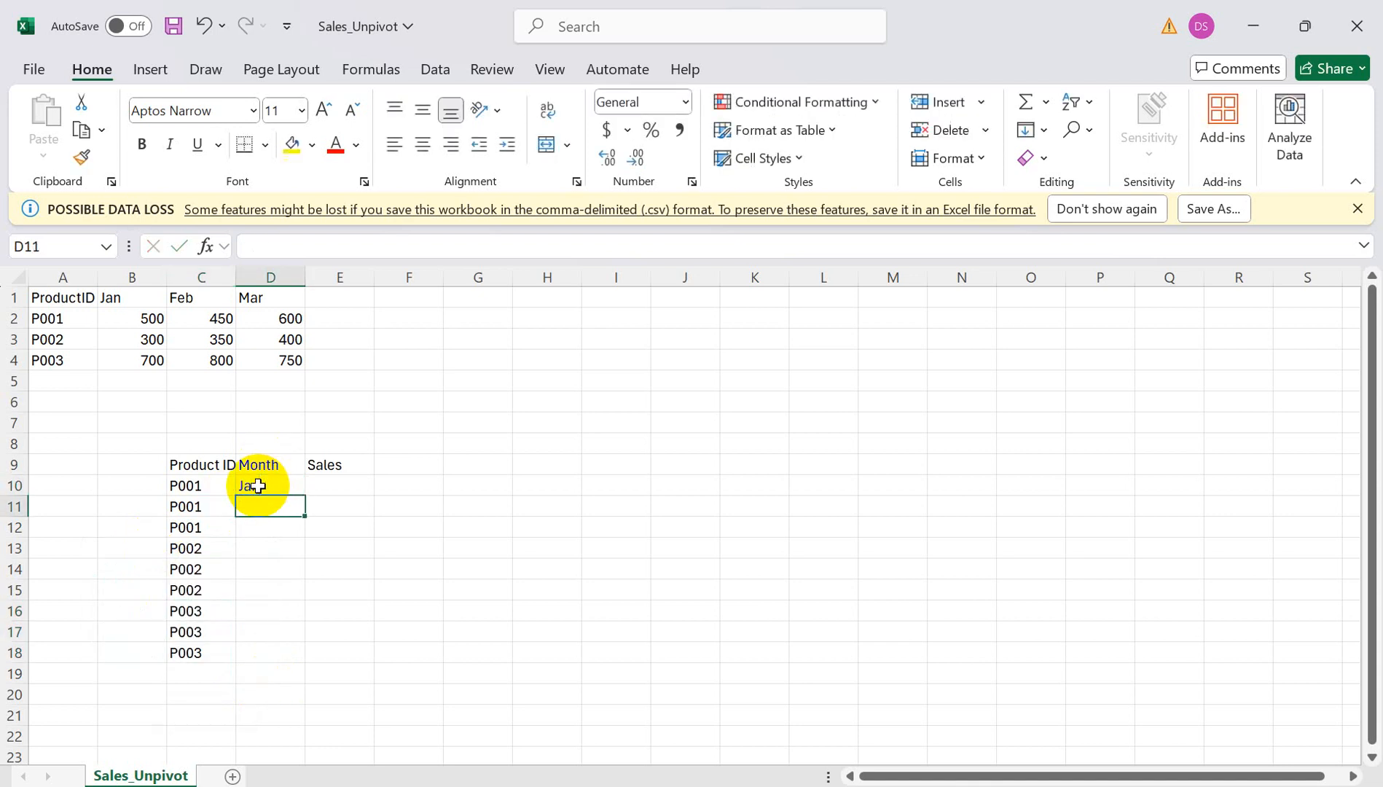
text(Feb)
key(Return)
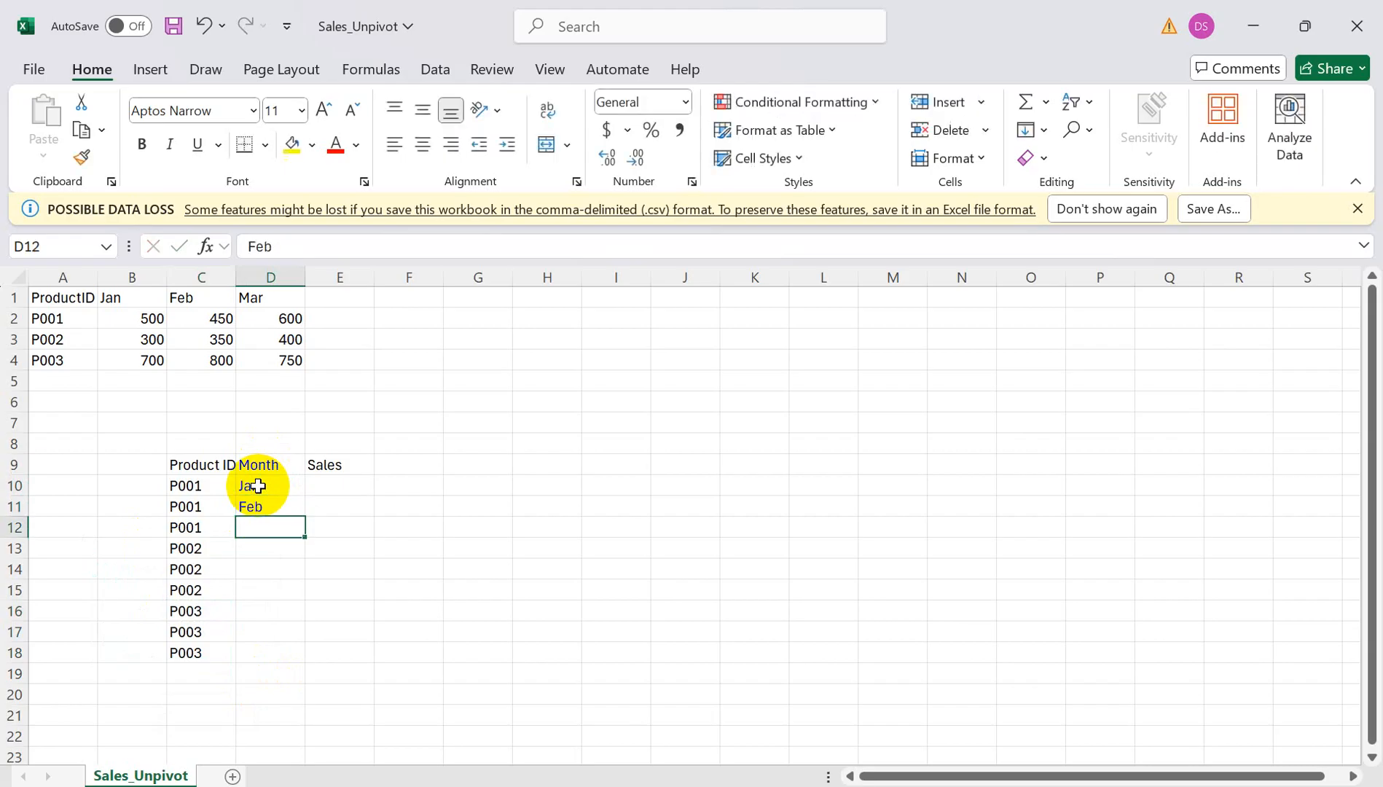
text(Mar)
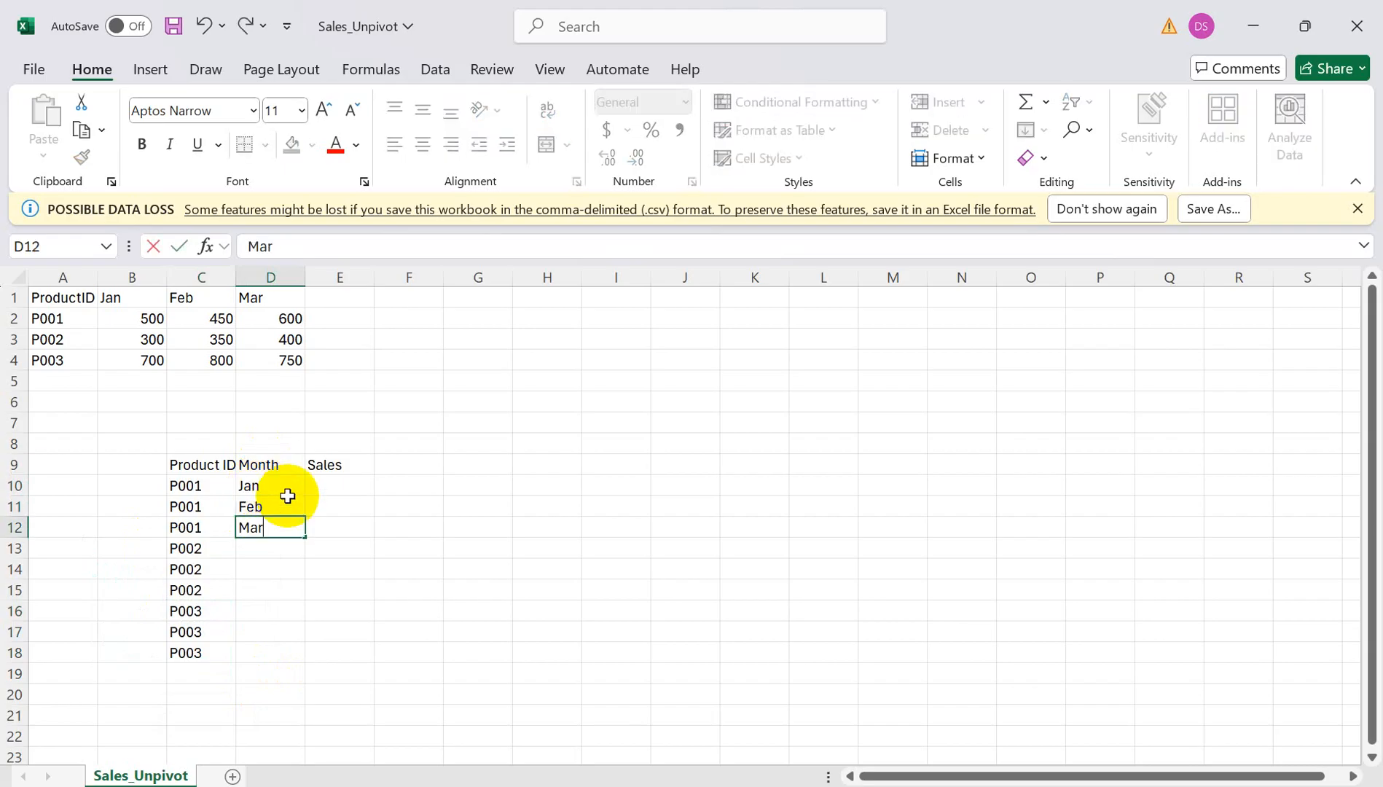
Repeat the Jan, Feb, Mar sequence down the Month column to D18 as copied cells for products P002 and P003
drag(267, 482, 302, 598)
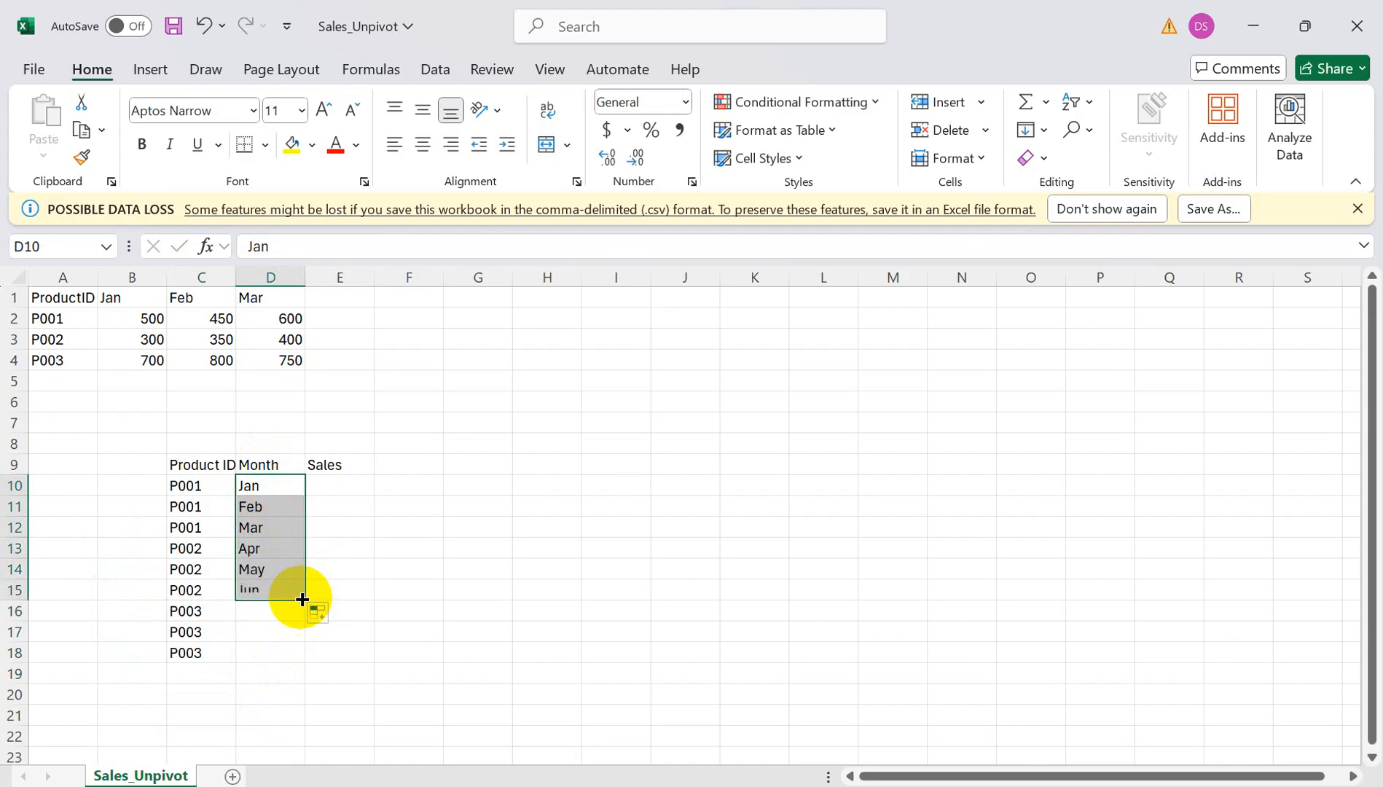
click(331, 611)
click(258, 646)
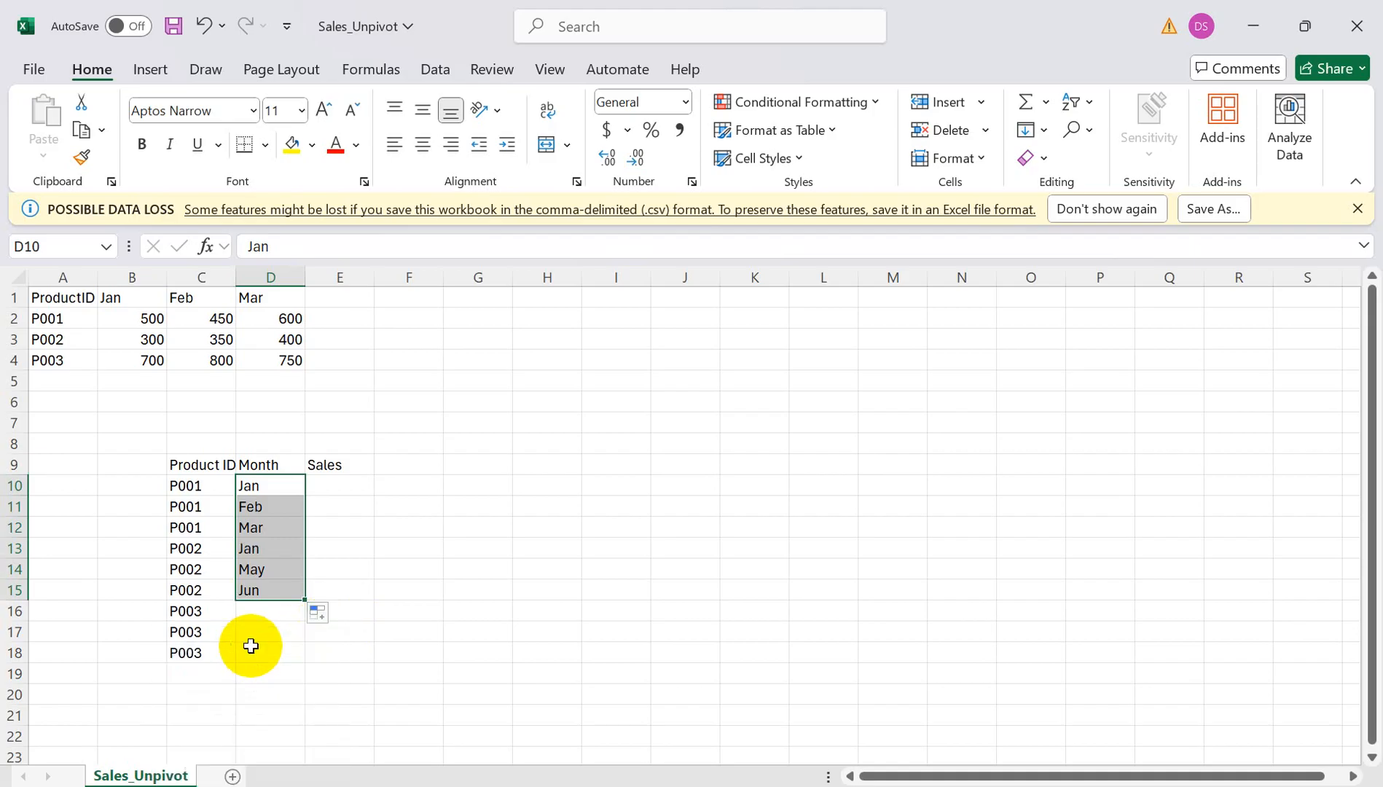
click(270, 550)
drag(270, 550, 295, 656)
click(336, 678)
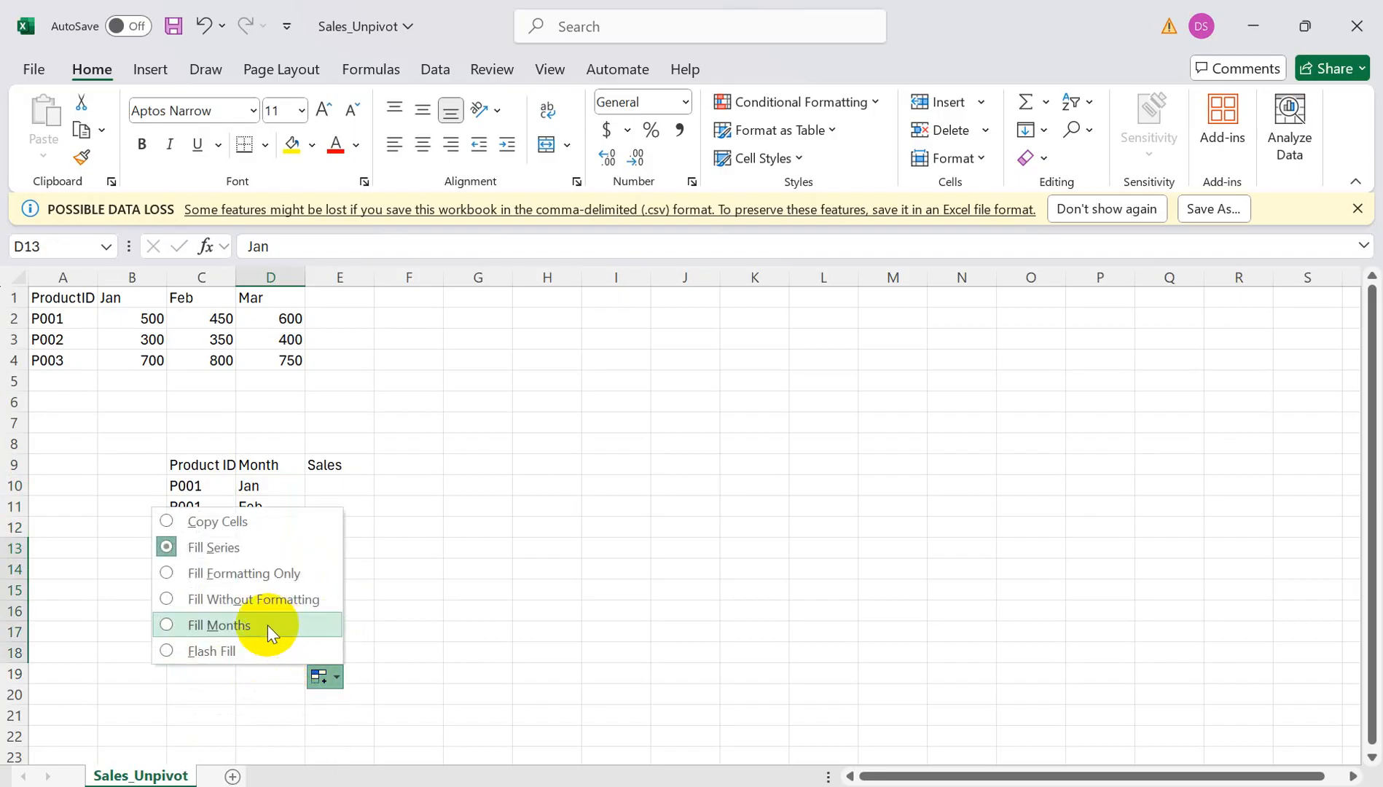
click(216, 522)
click(401, 587)
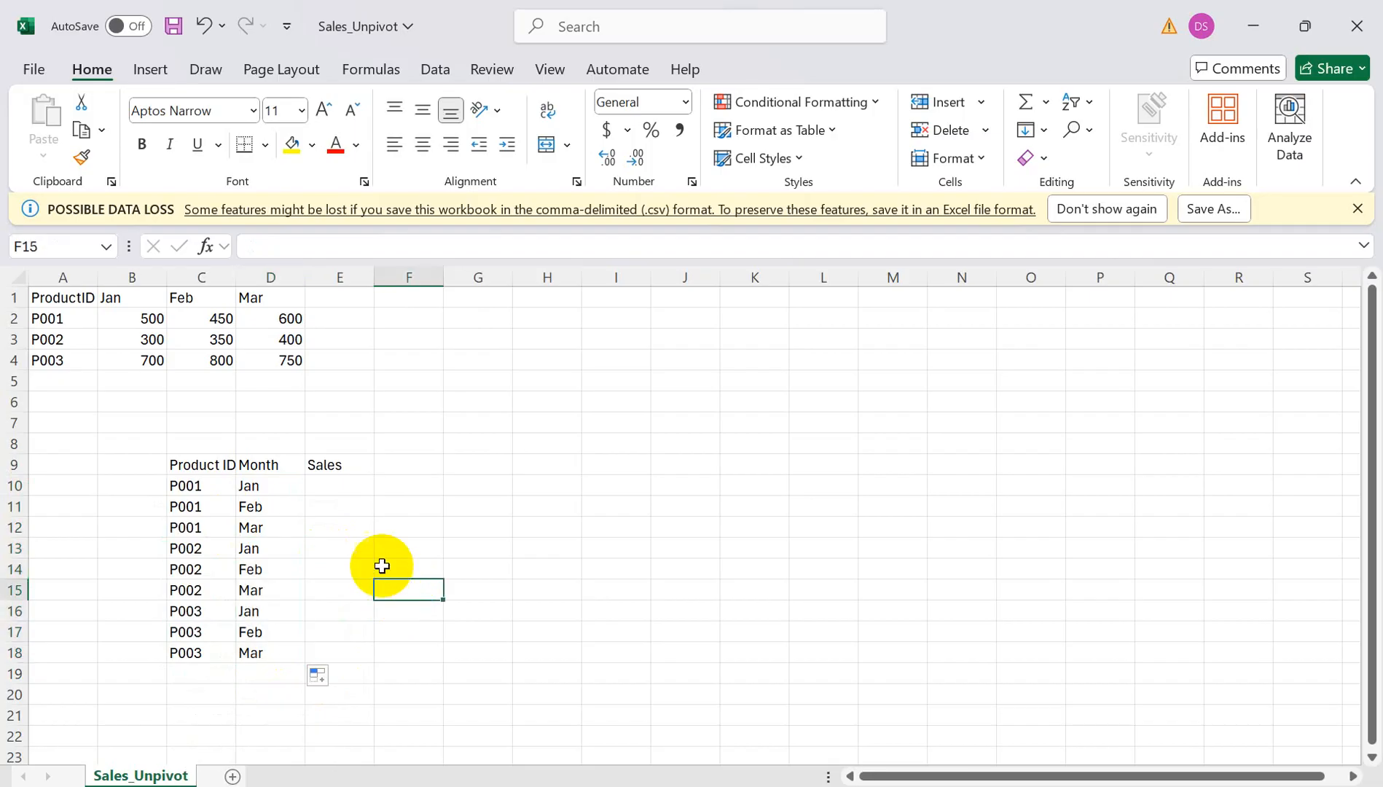
Copy P001's monthly sales from B2:D2 and paste them transposed into the Sales column starting at E10
click(337, 479)
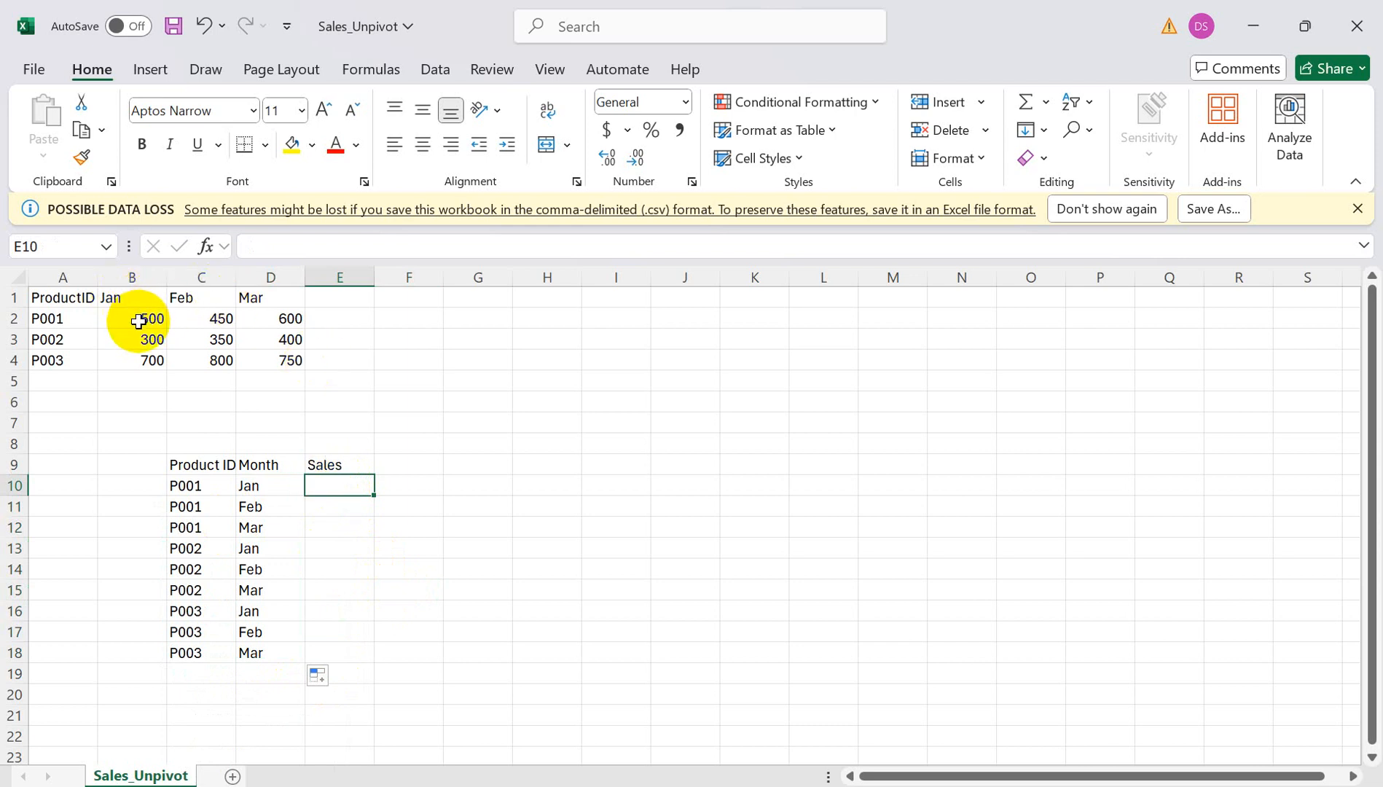
drag(138, 322, 283, 324)
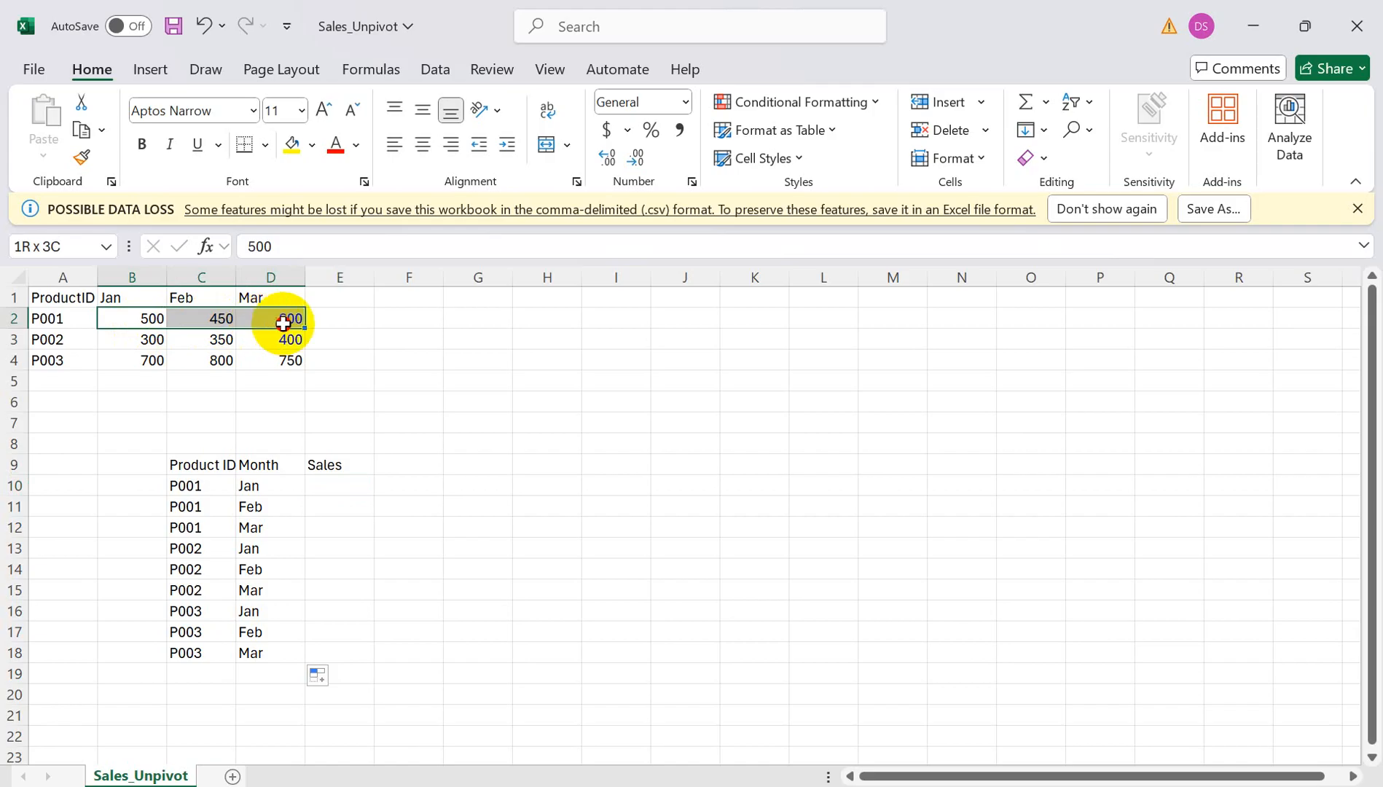
key(ctrl+c)
click(324, 486)
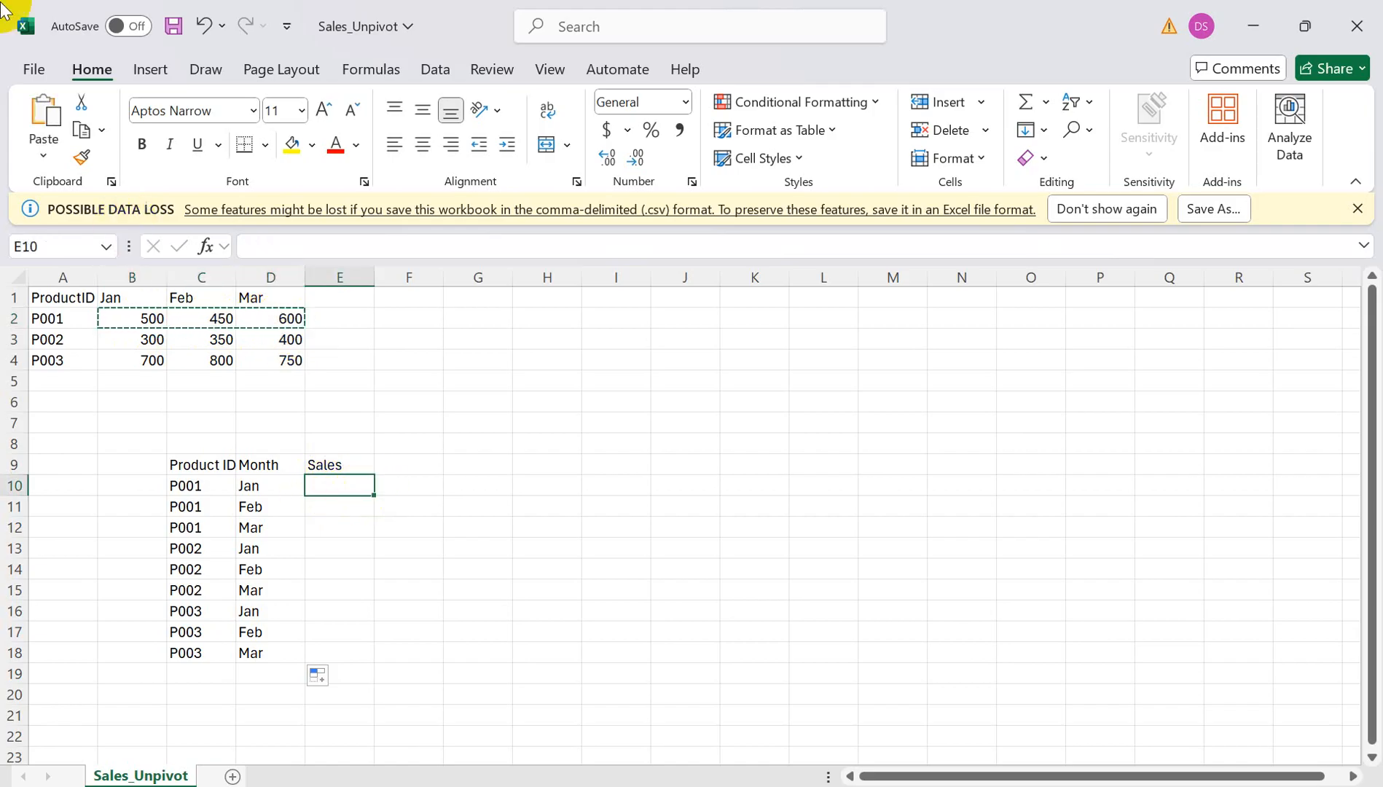
click(44, 158)
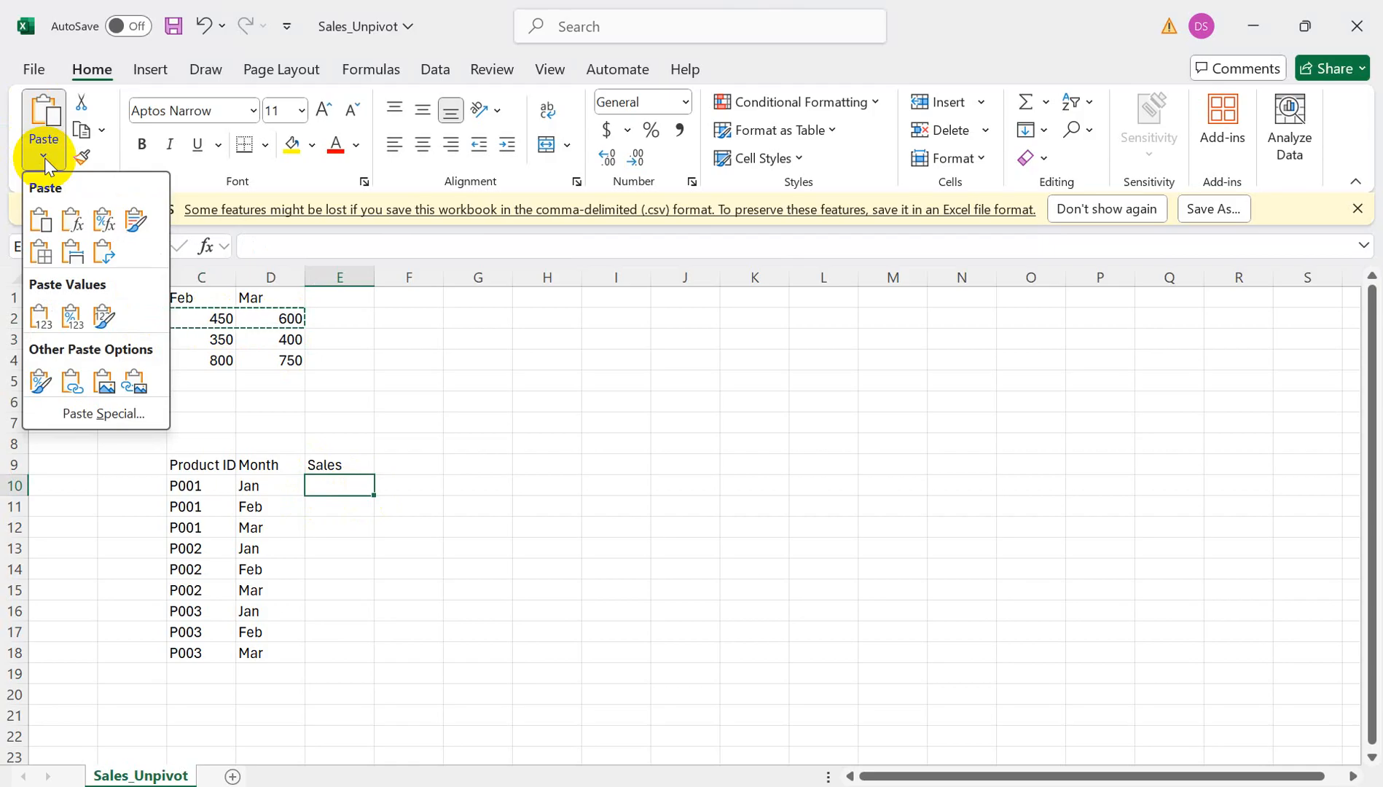
click(101, 259)
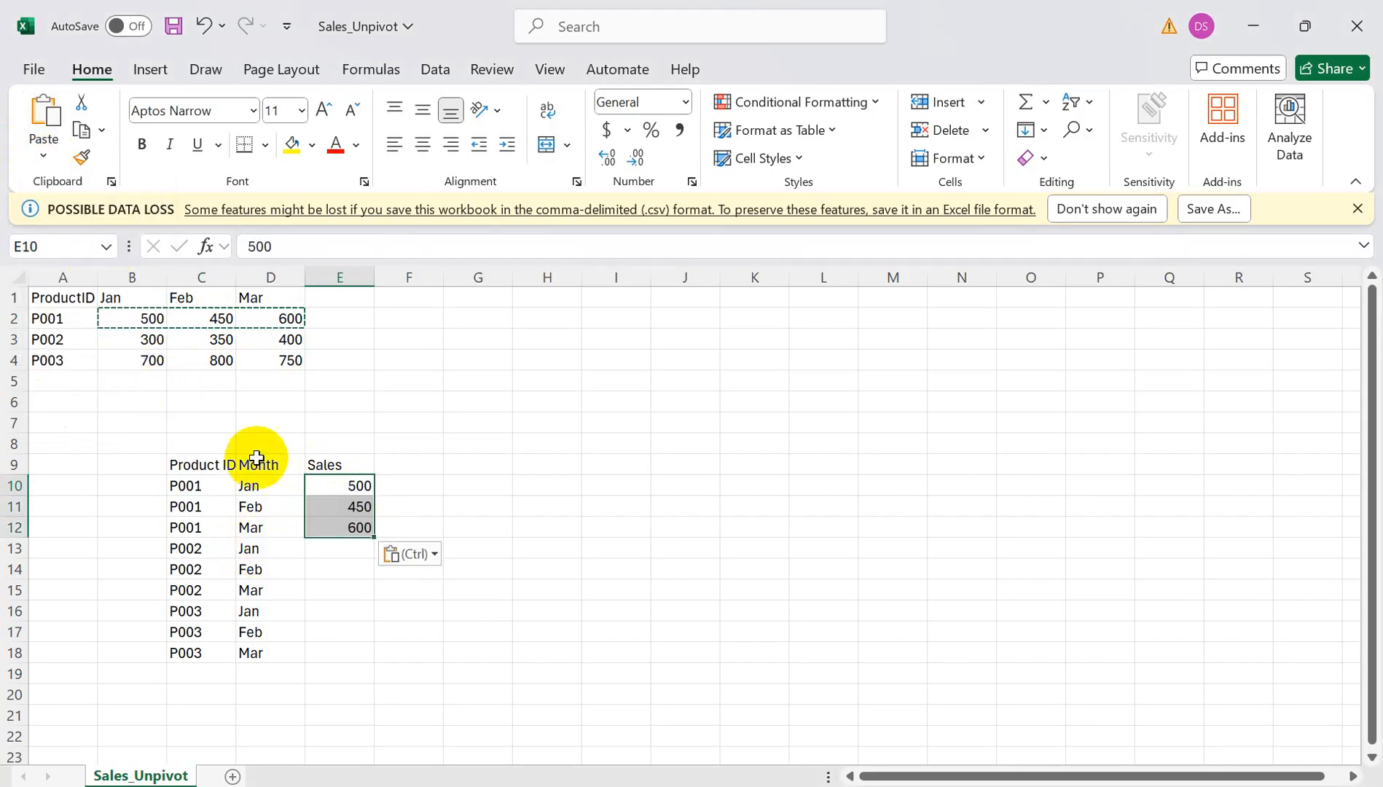
Copy P002's monthly sales from B3:D3 and paste them transposed into the Sales column starting at E13
click(146, 339)
drag(147, 339, 259, 338)
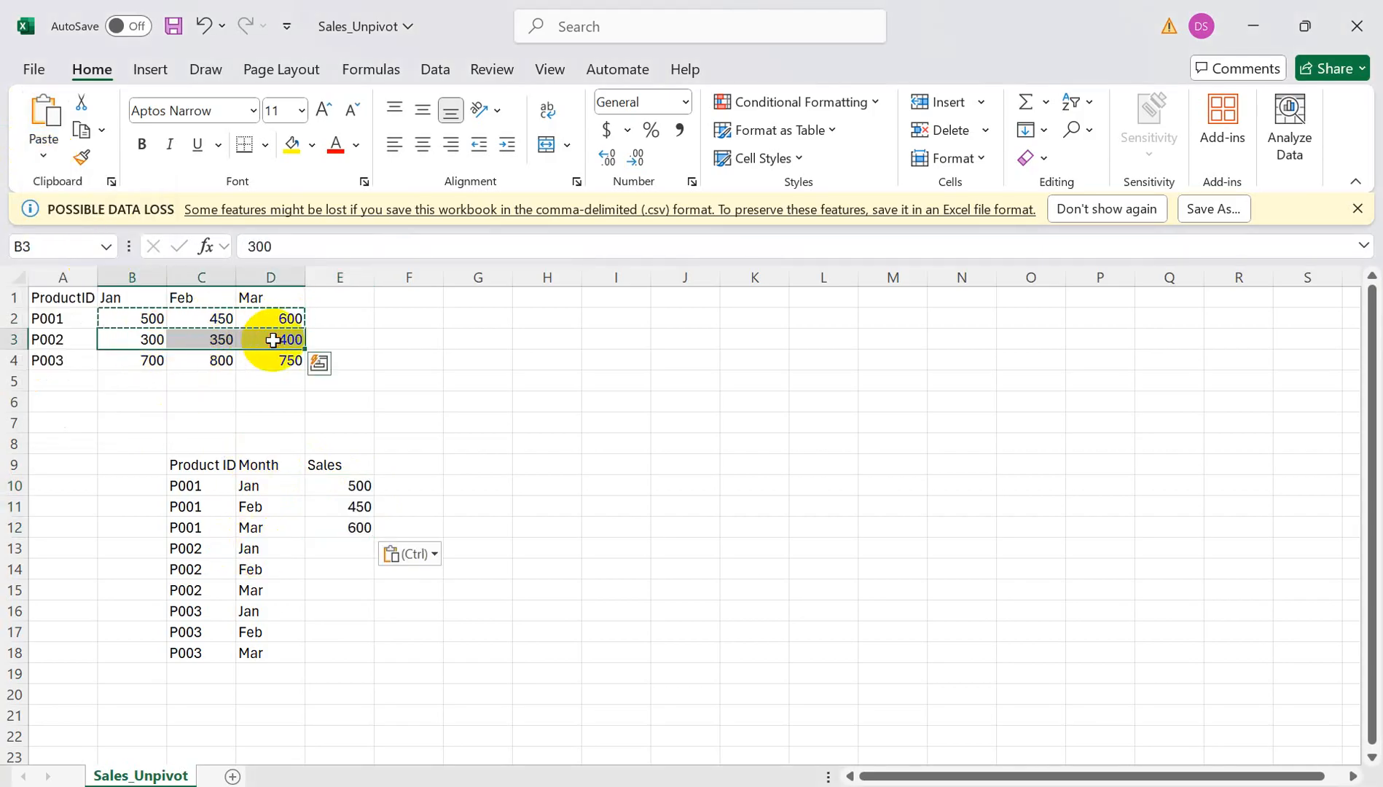
key(ctrl+c)
click(331, 551)
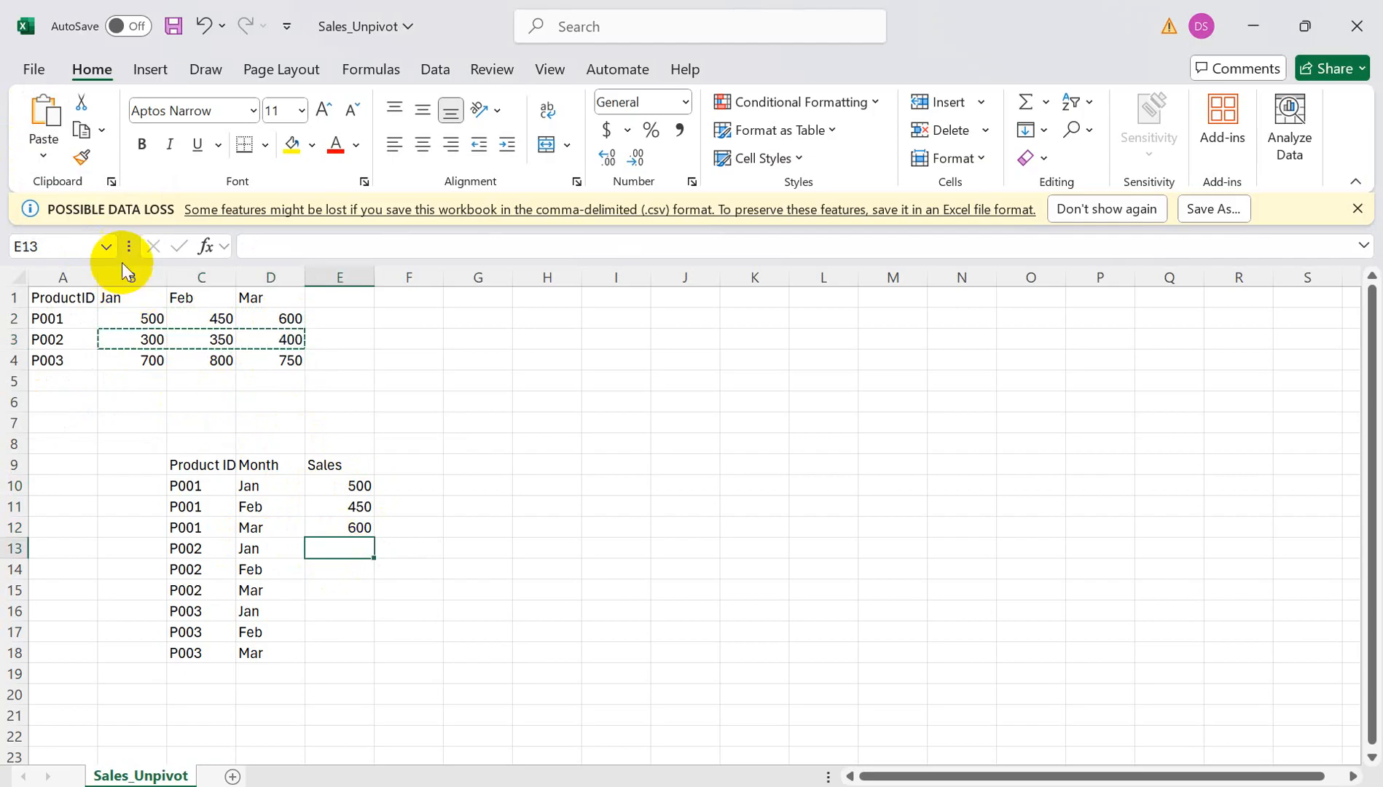
click(42, 150)
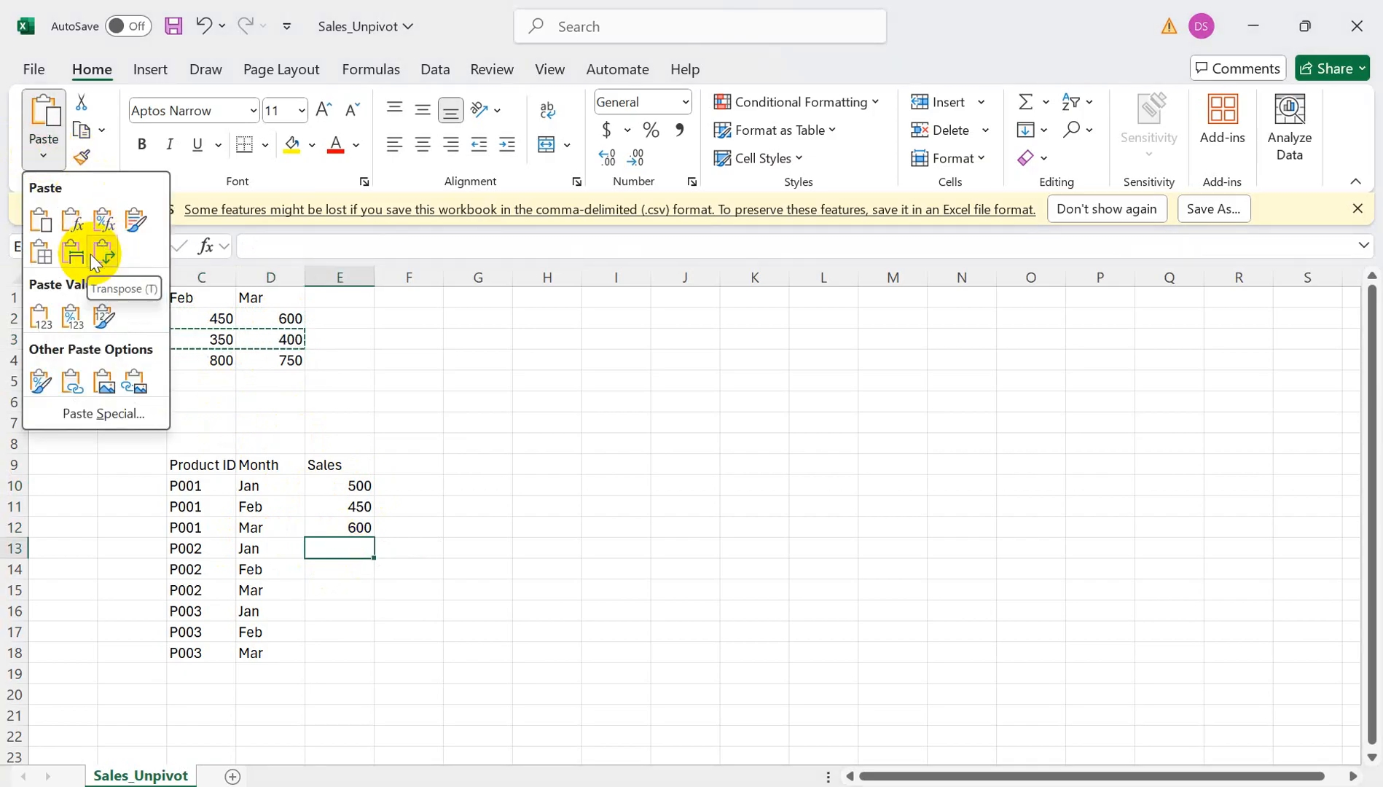
click(110, 253)
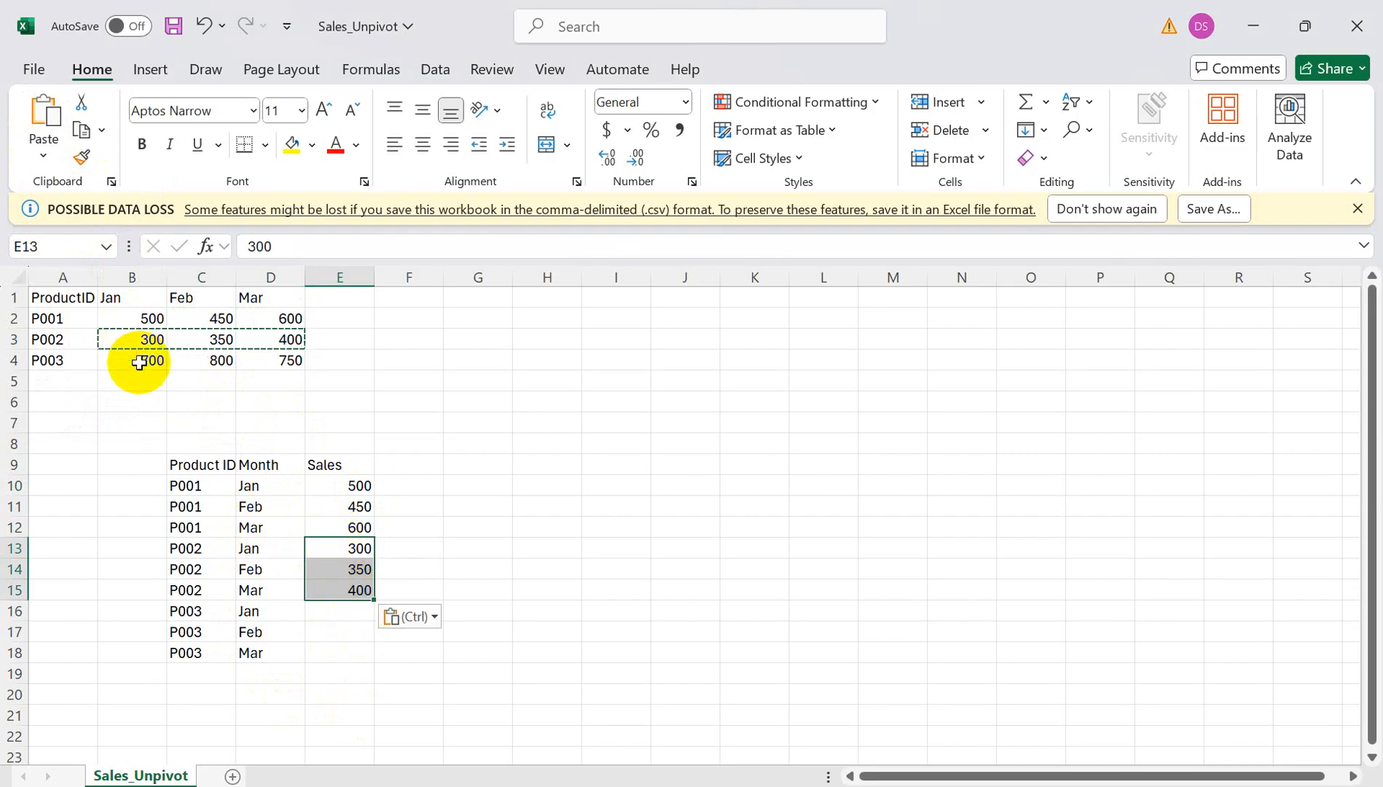
Copy P003's monthly sales from B4:D4 and paste them transposed into the Sales column starting at E16
drag(139, 361, 209, 358)
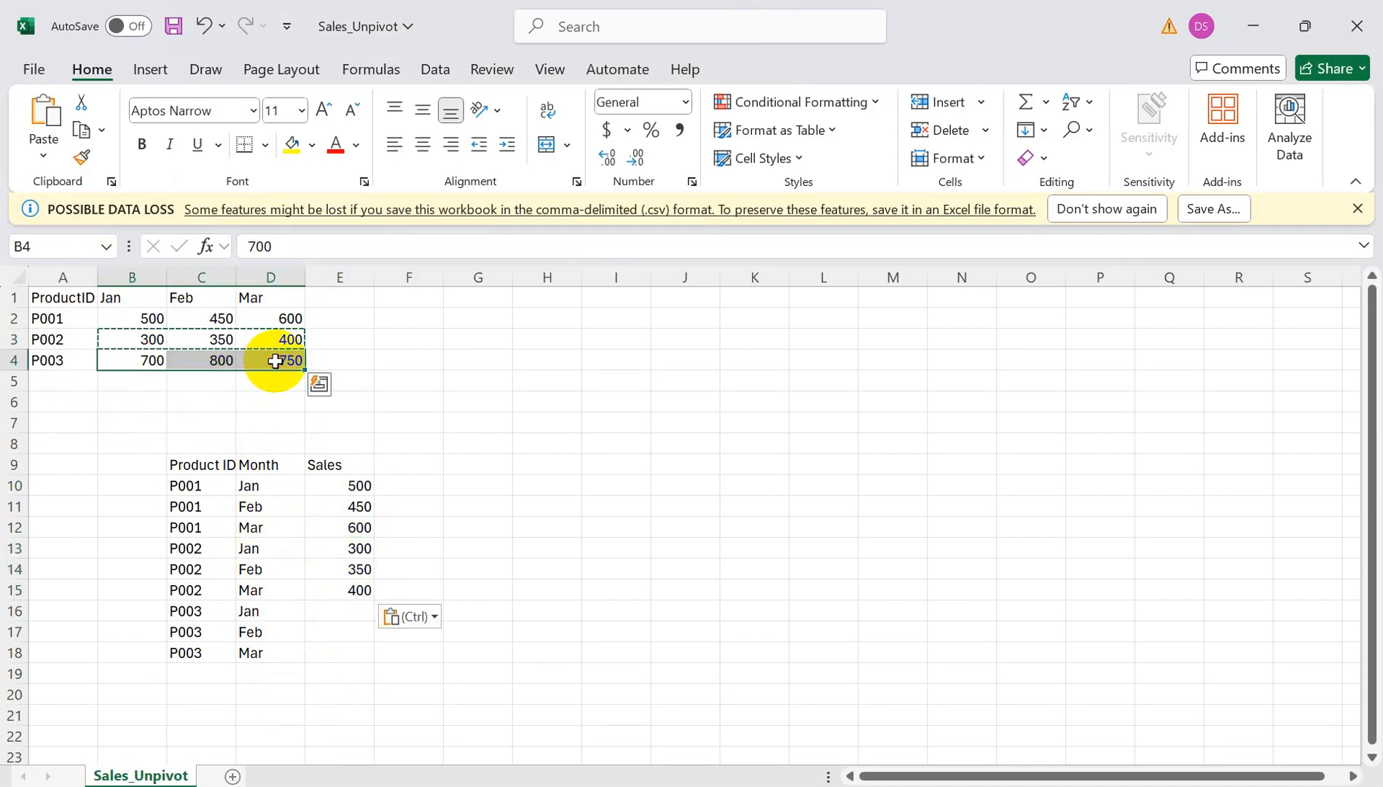
key(ctrl+c)
click(340, 610)
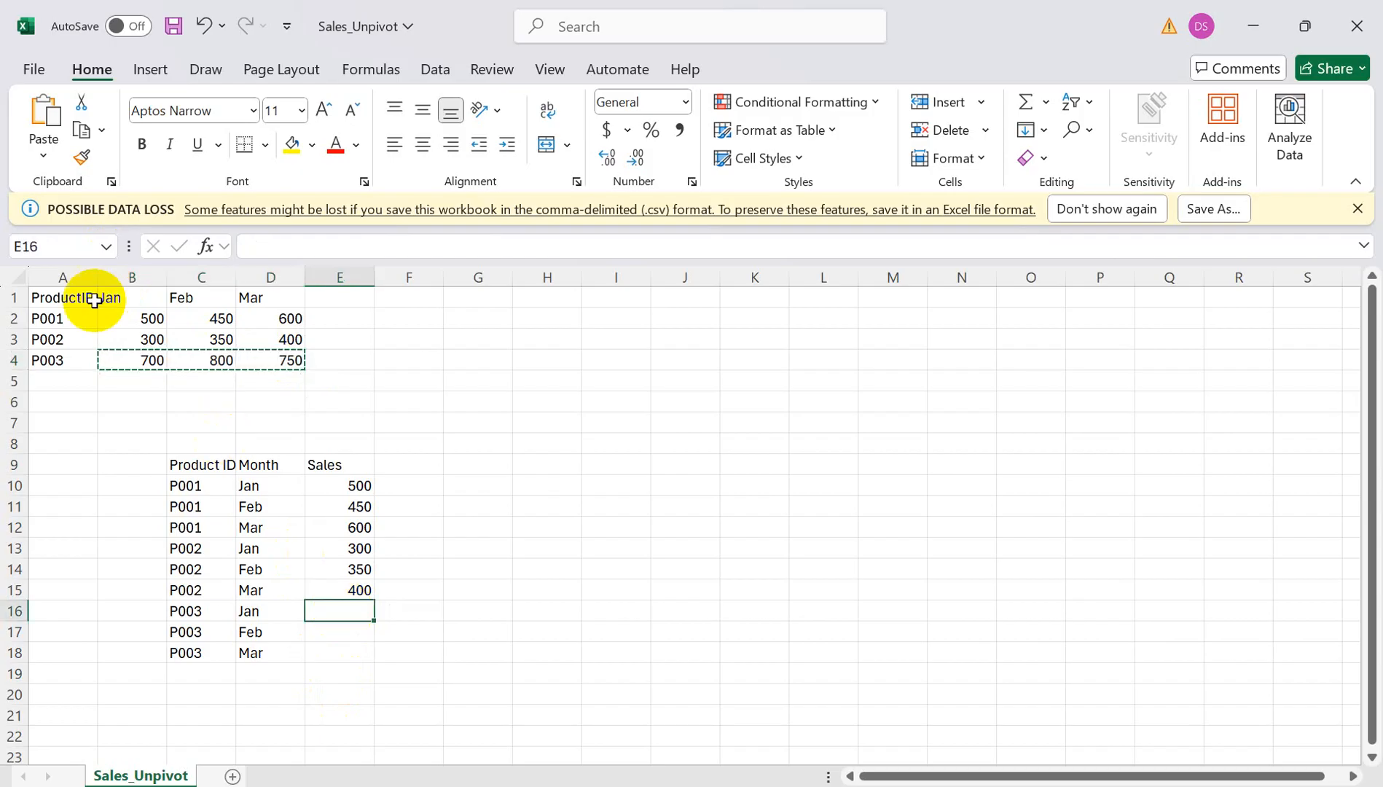
click(43, 149)
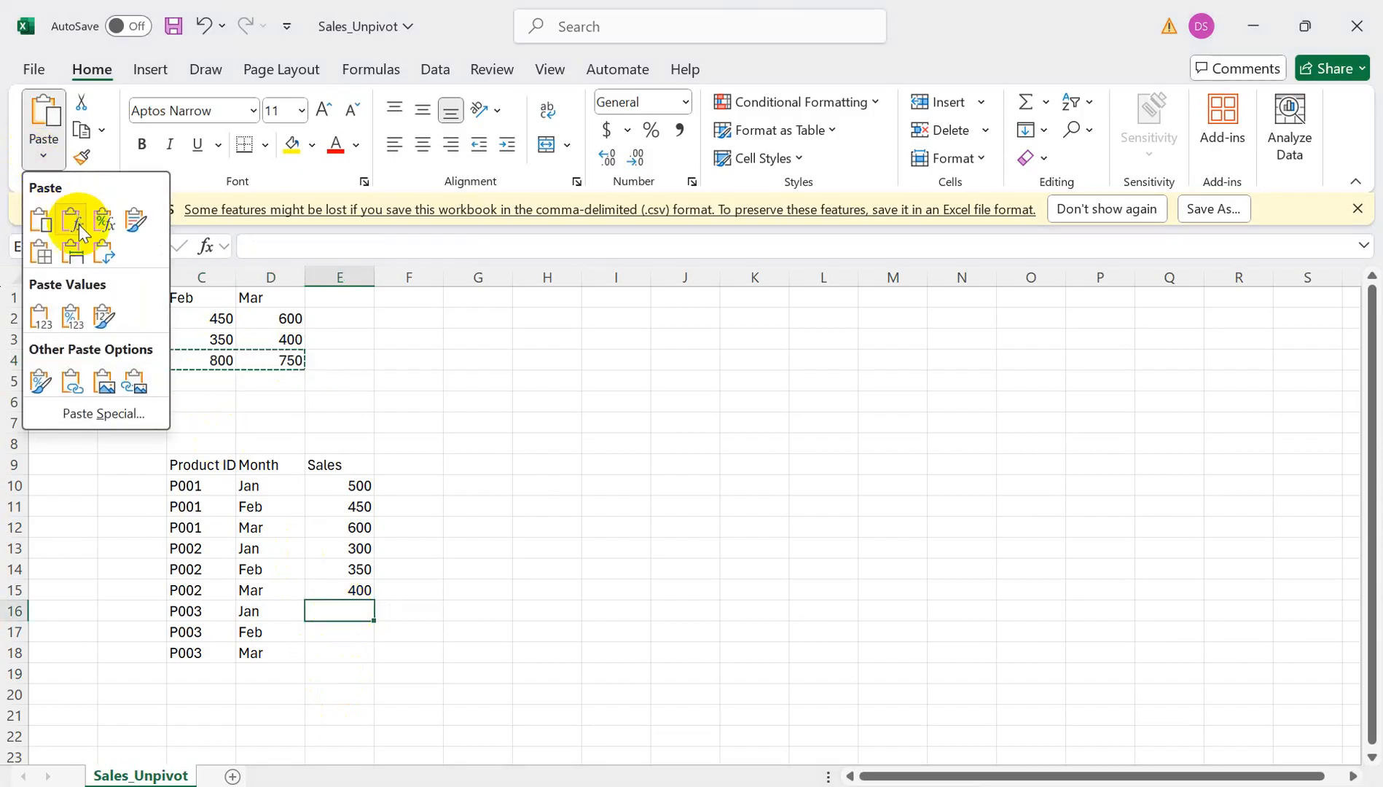
click(104, 255)
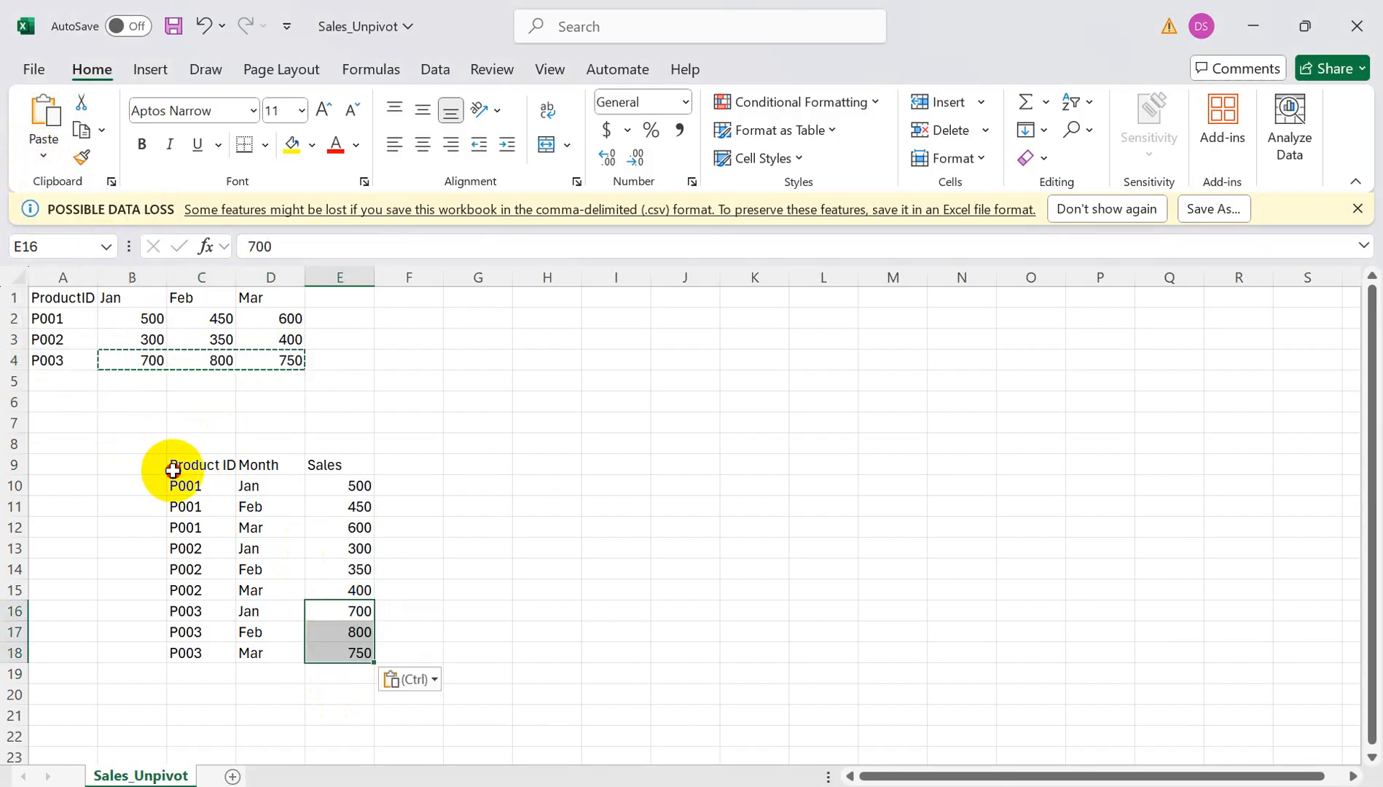
Apply All Borders to the long table in C9:E18 and to the source table in A1:D4
drag(171, 465, 339, 650)
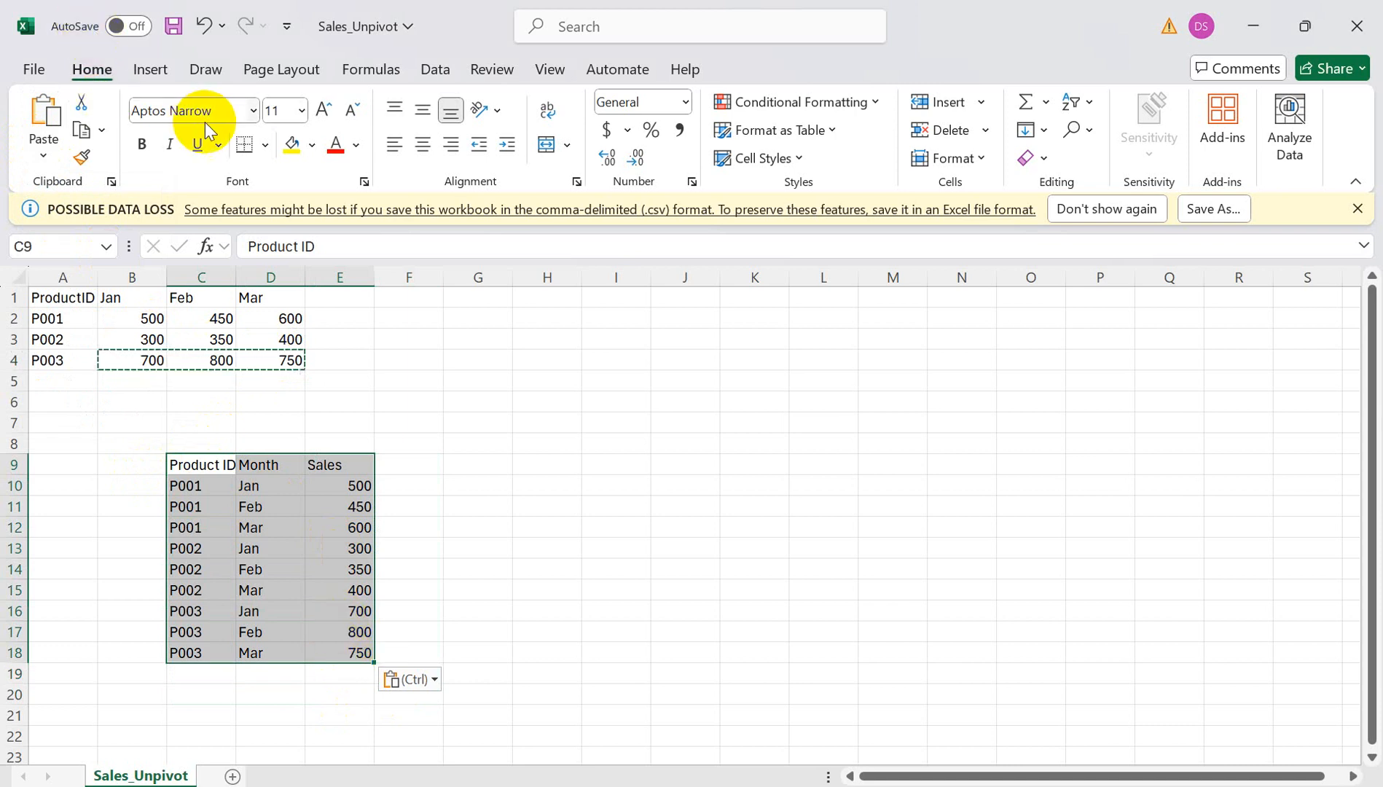
click(267, 148)
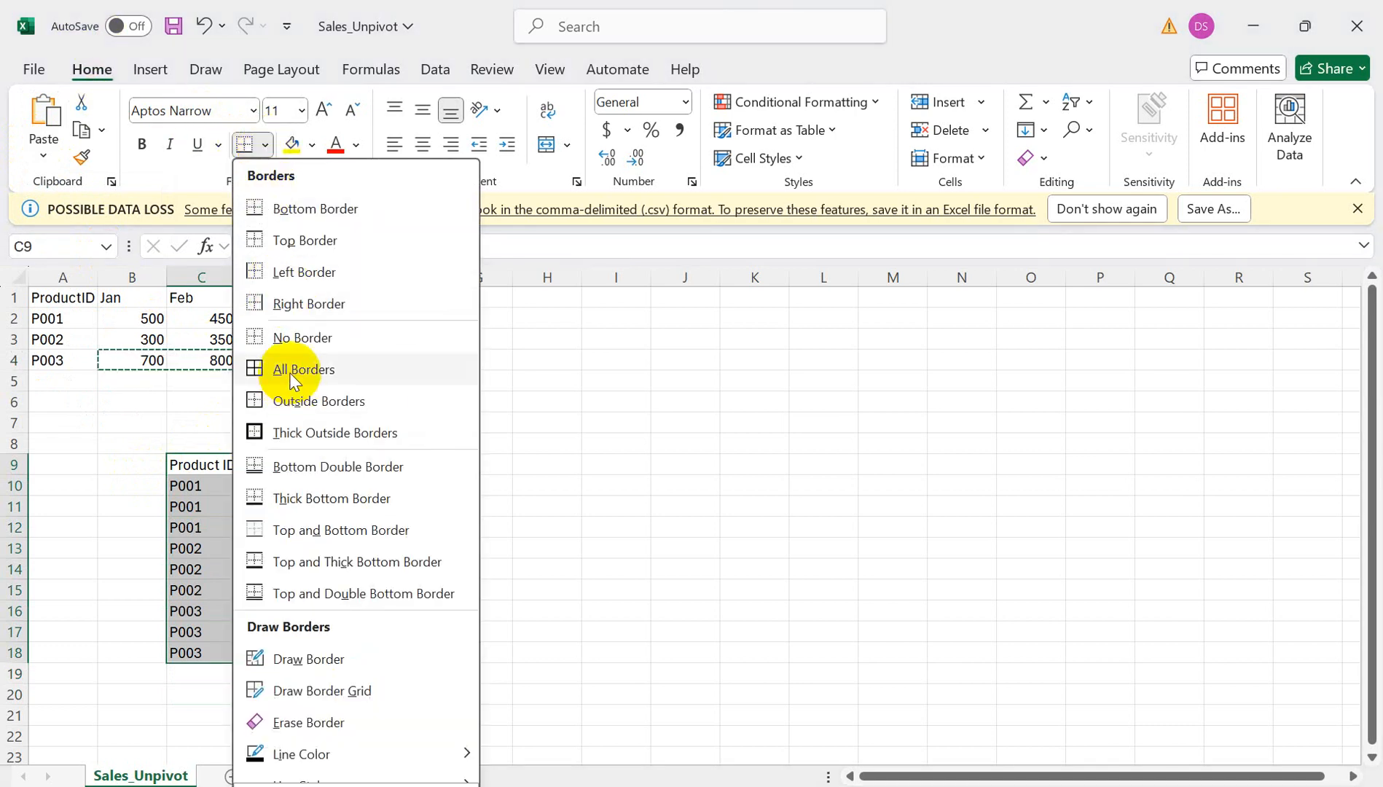
click(278, 366)
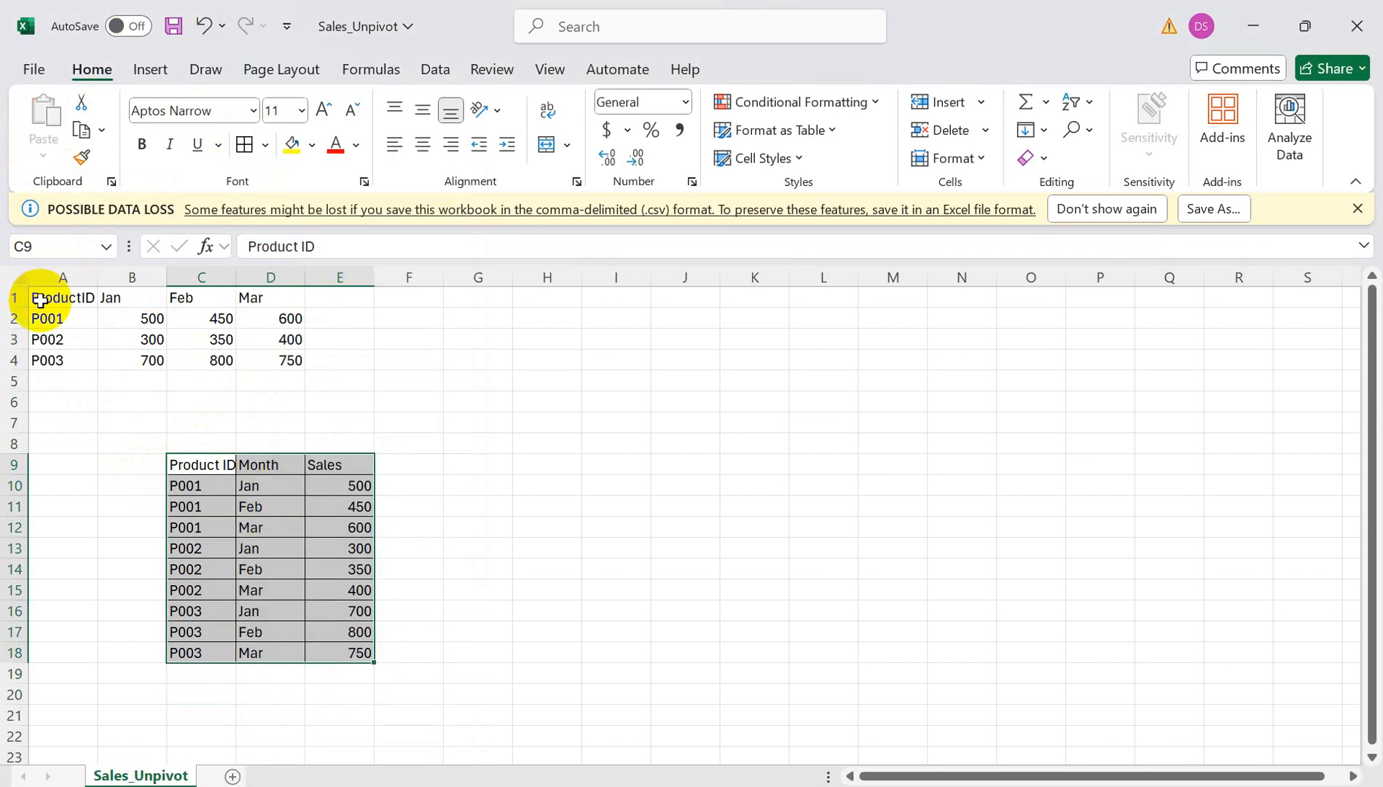
drag(37, 296, 255, 358)
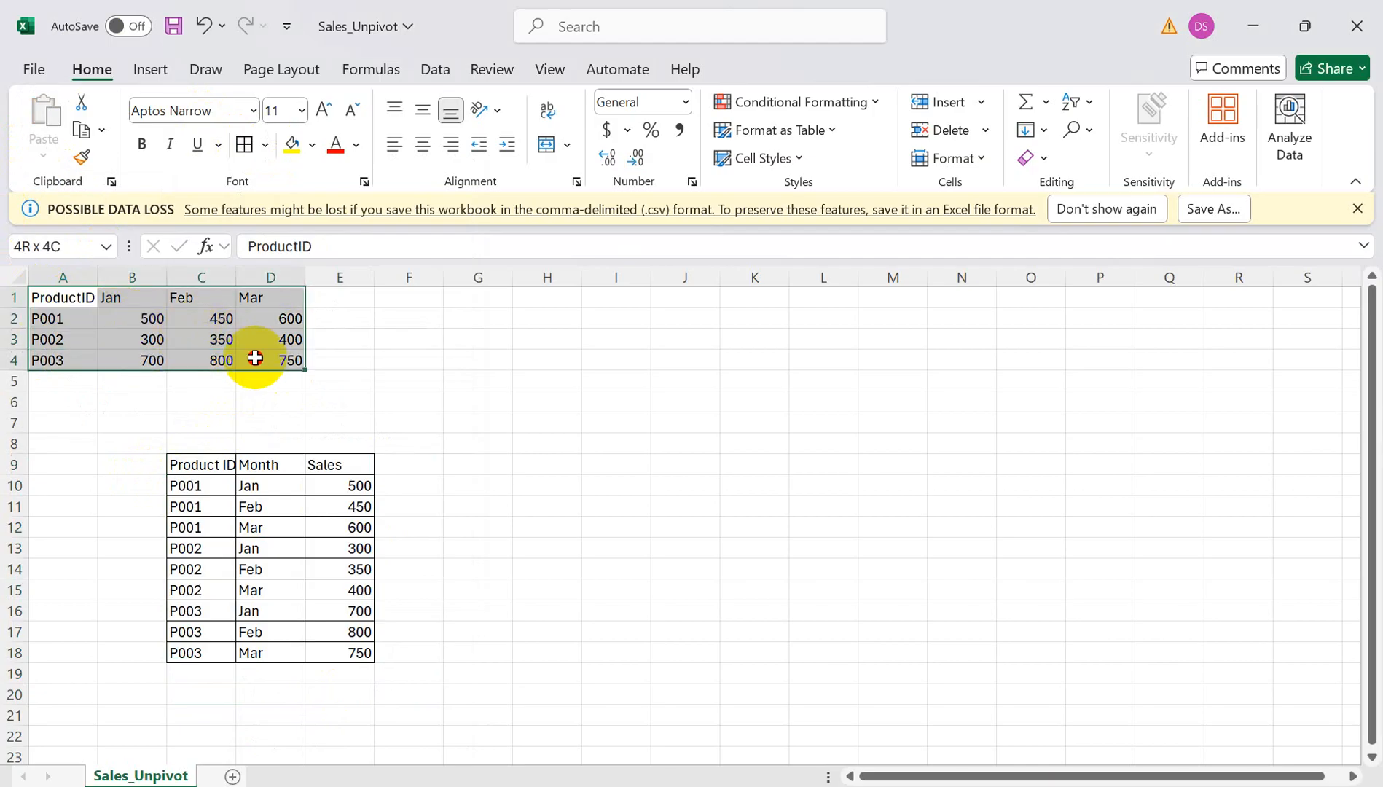
click(245, 144)
click(392, 364)
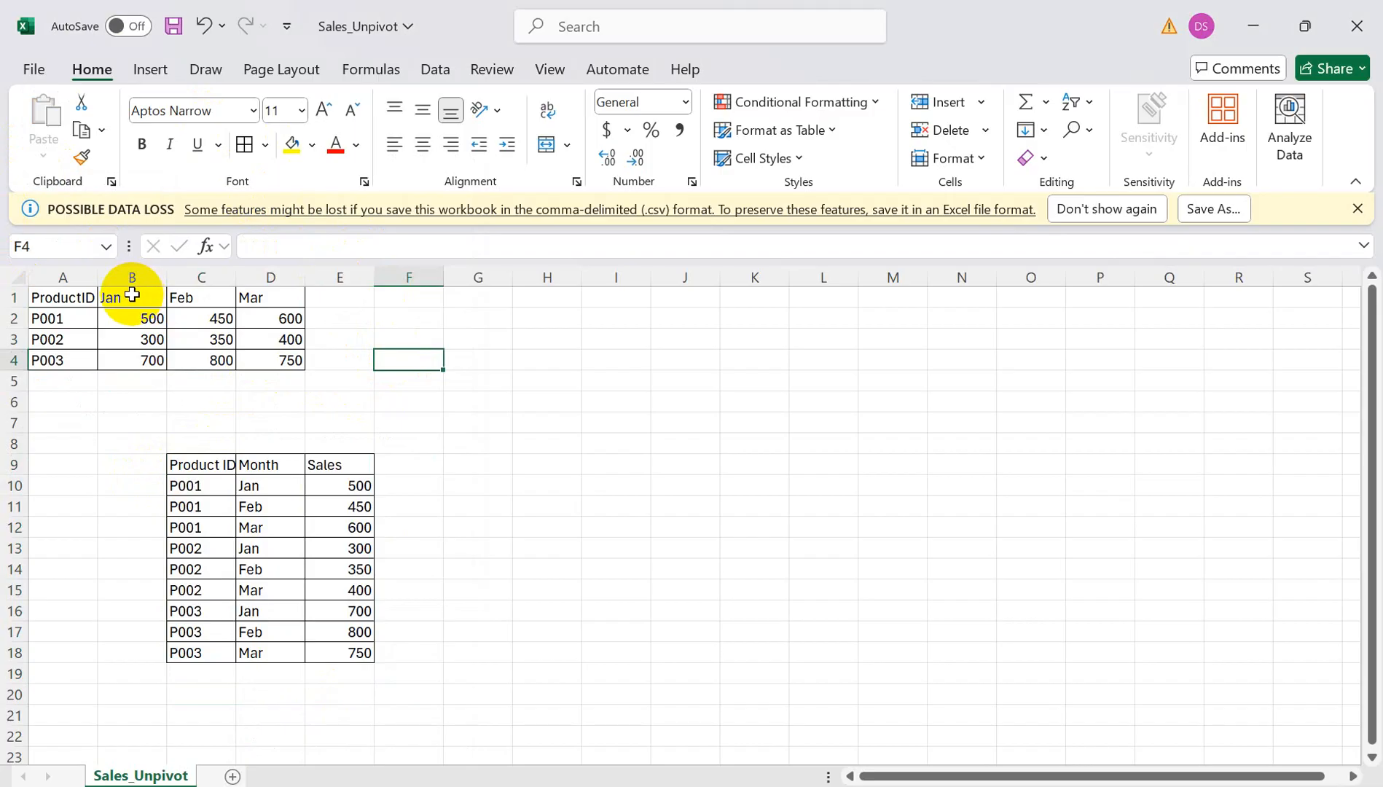
Review the source table's ProductID, Jan, Feb and Mar headers against the long table's Month column
click(45, 301)
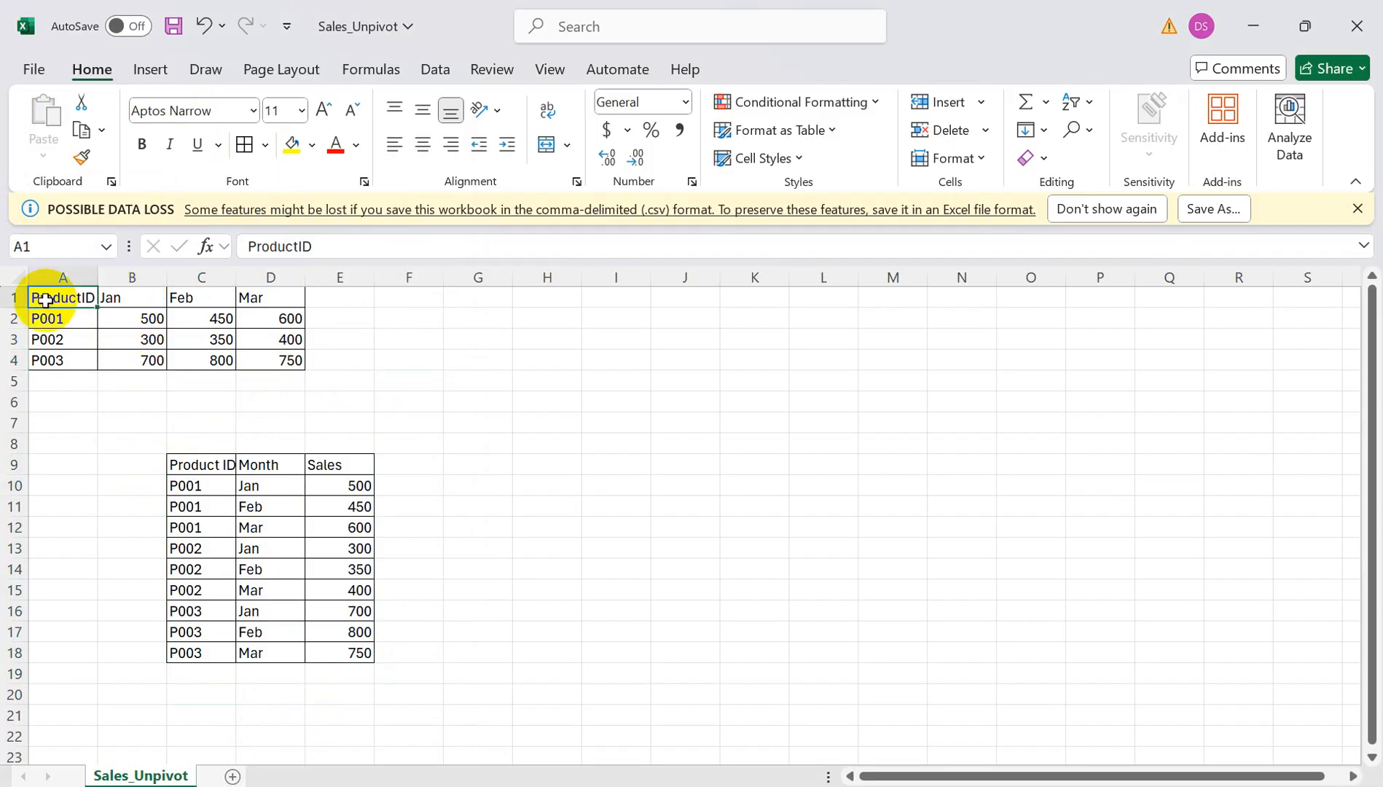
click(129, 296)
click(180, 297)
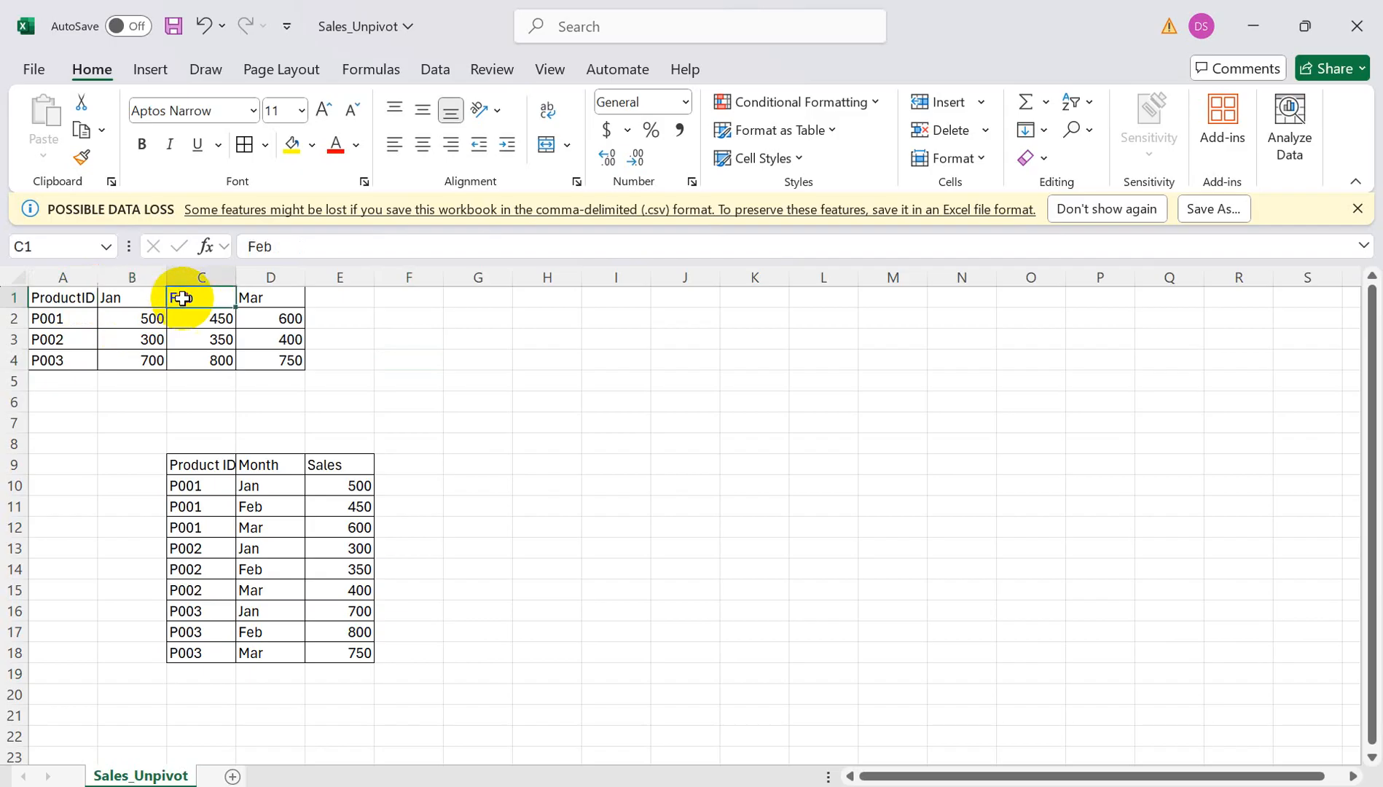
click(249, 299)
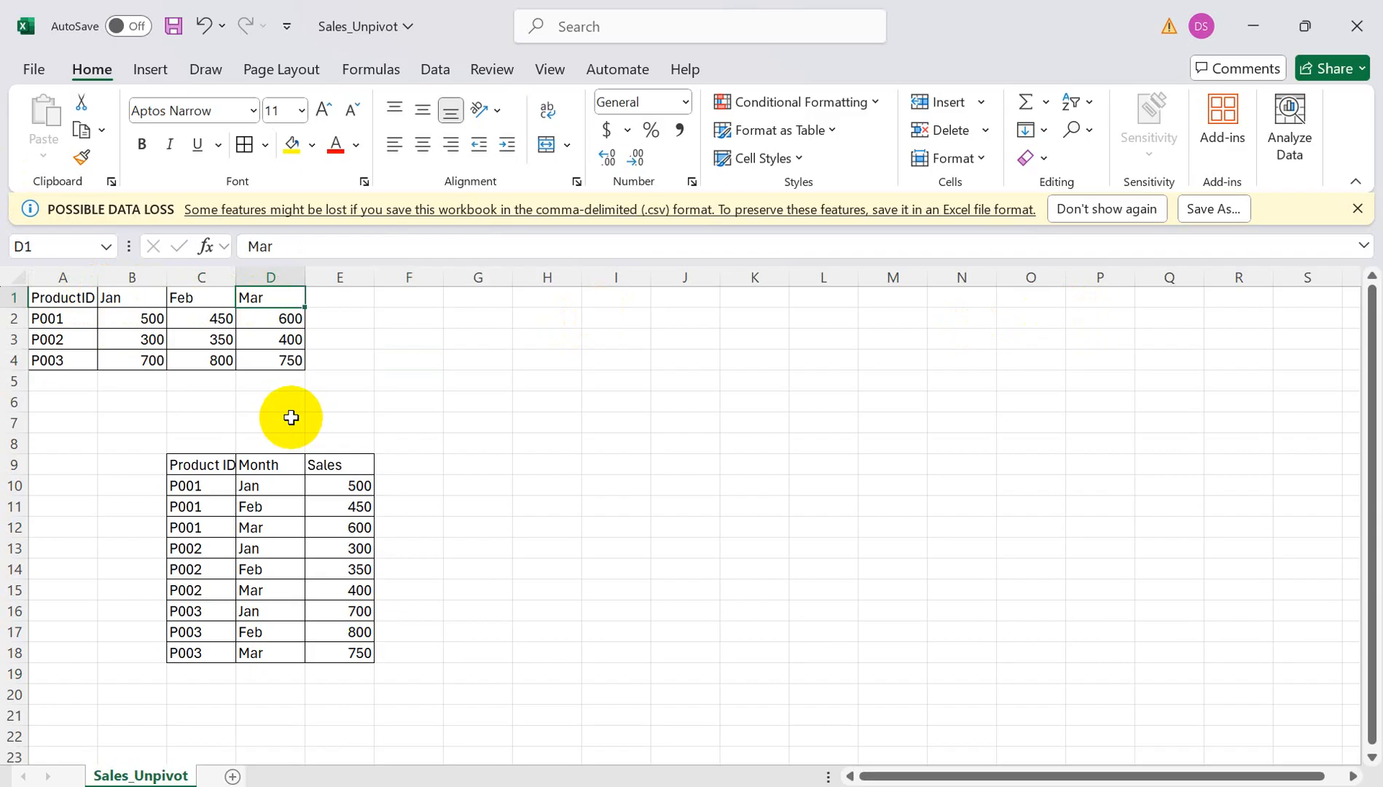
click(128, 300)
click(215, 297)
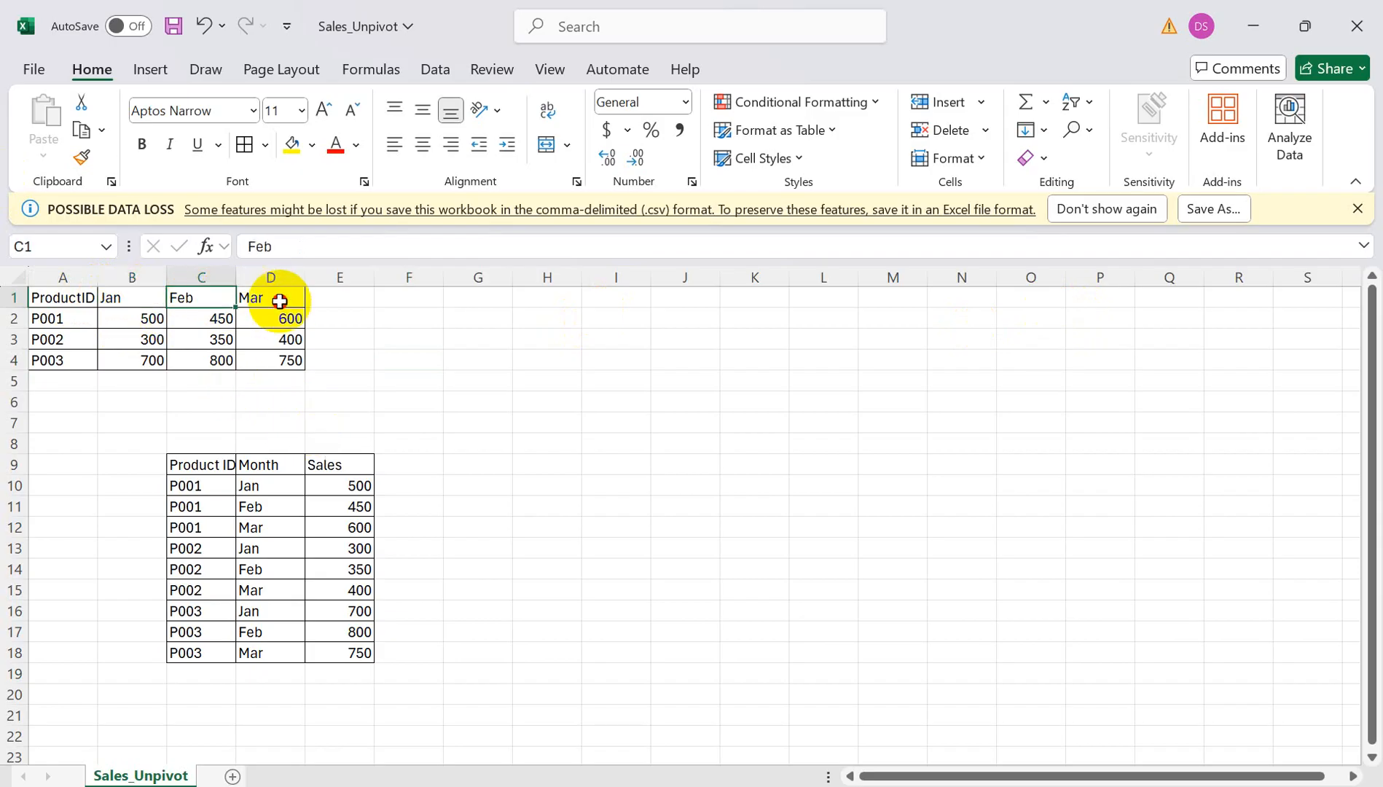
click(279, 300)
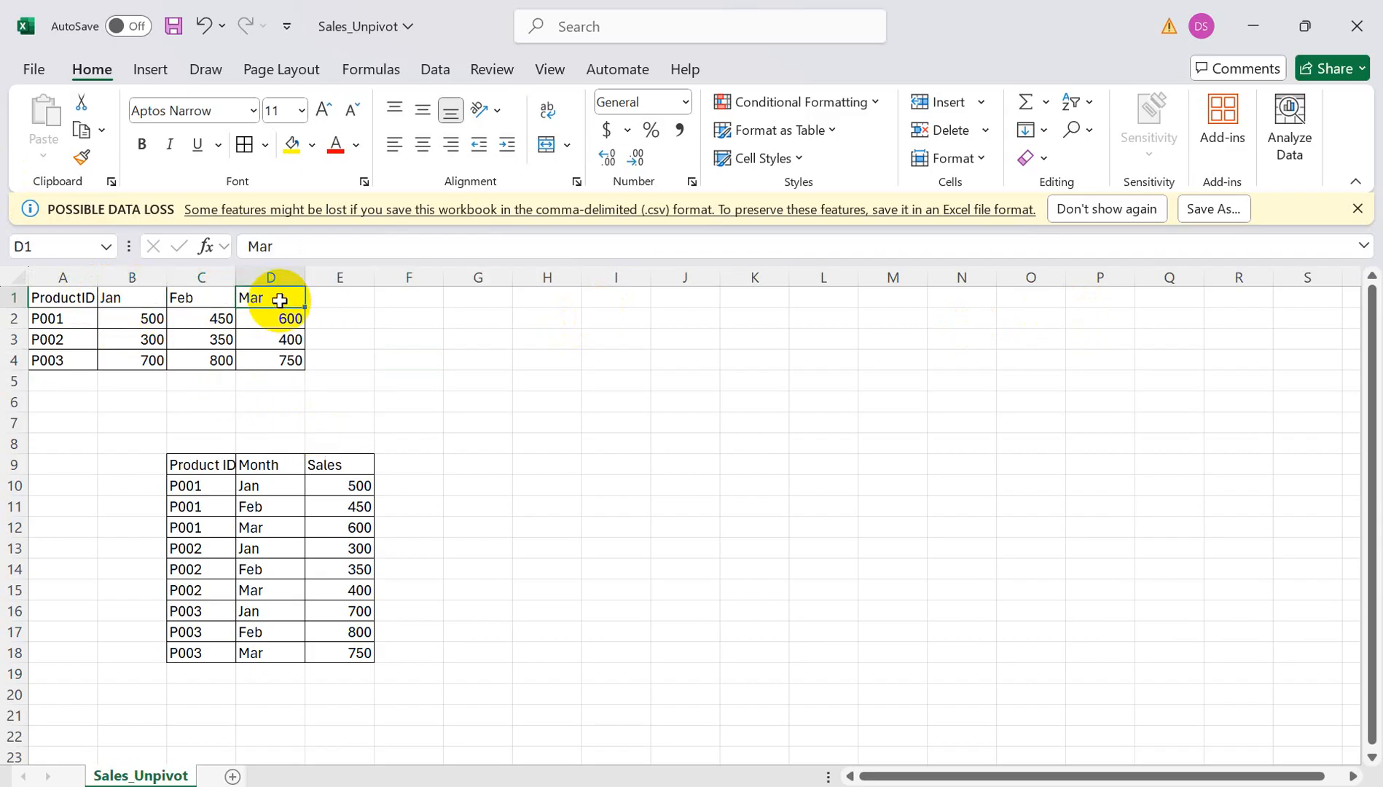
click(259, 464)
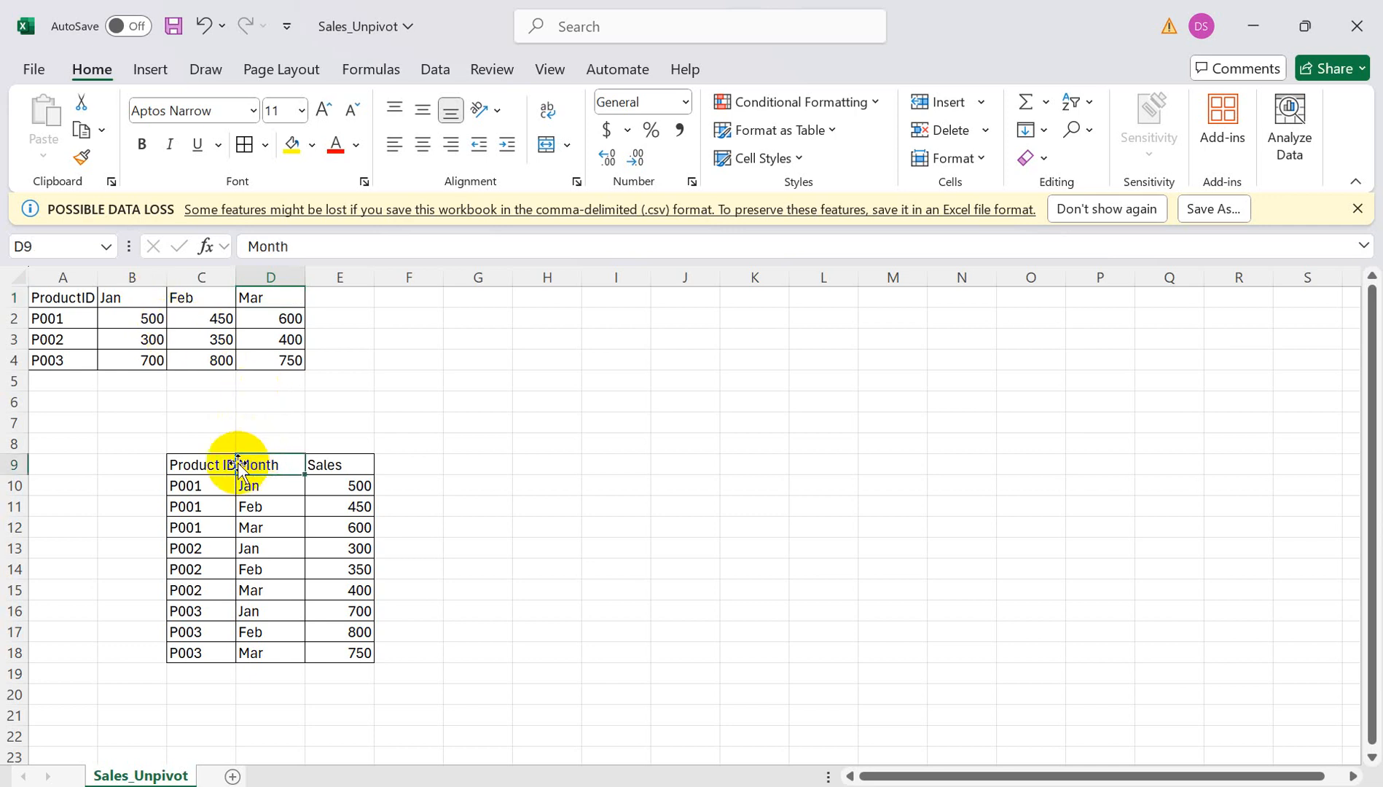
click(131, 295)
click(183, 296)
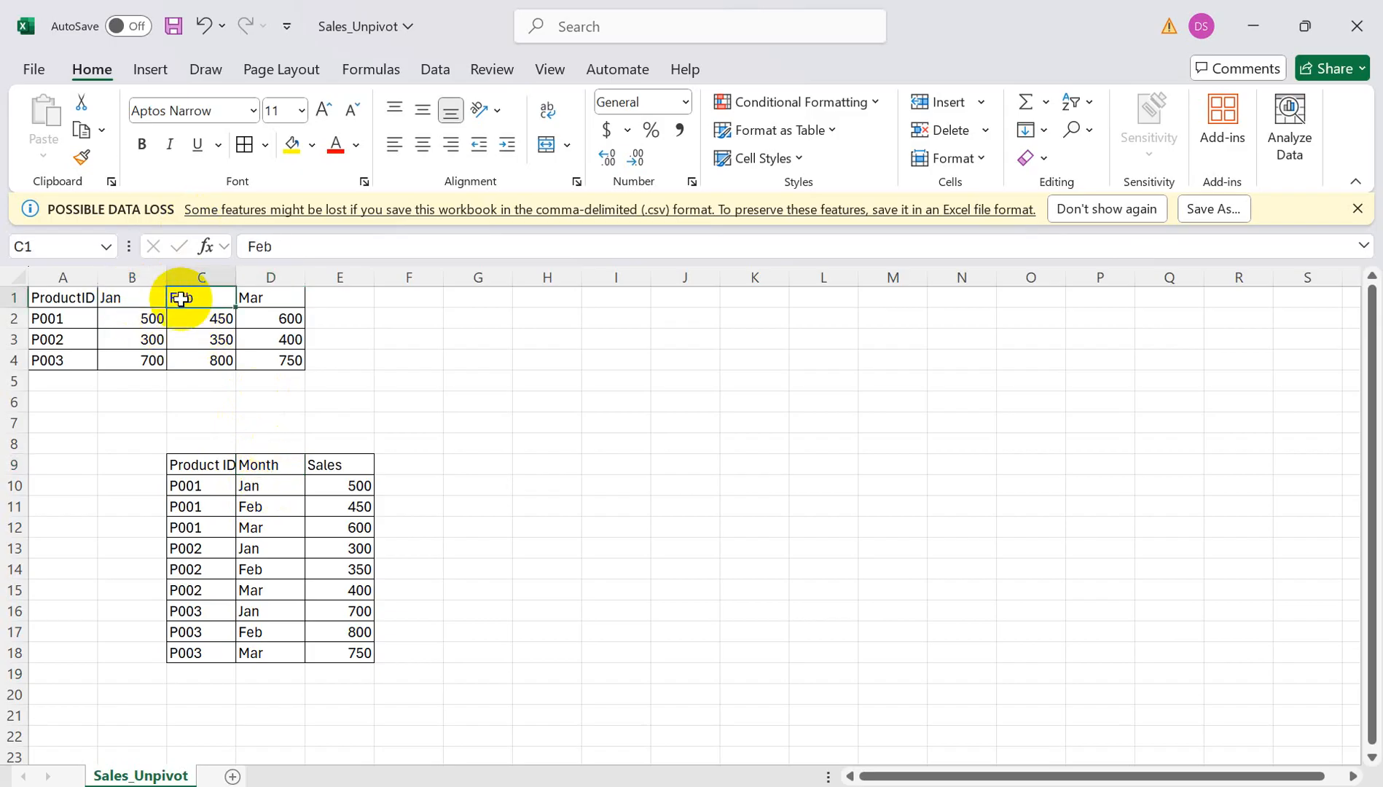
click(113, 295)
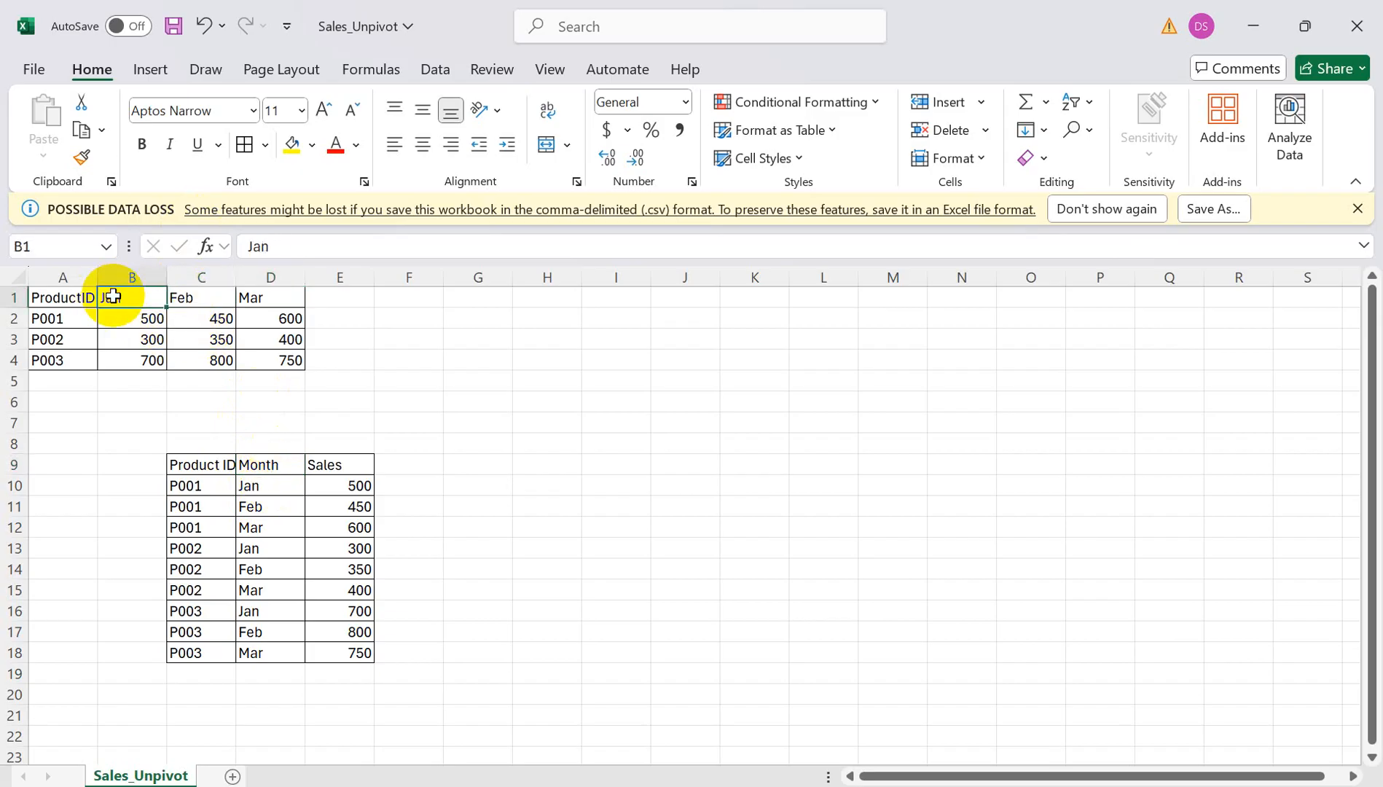
Compare the source month headers, P001 sales values and product IDs with the matching rows of the long table
click(263, 485)
click(204, 296)
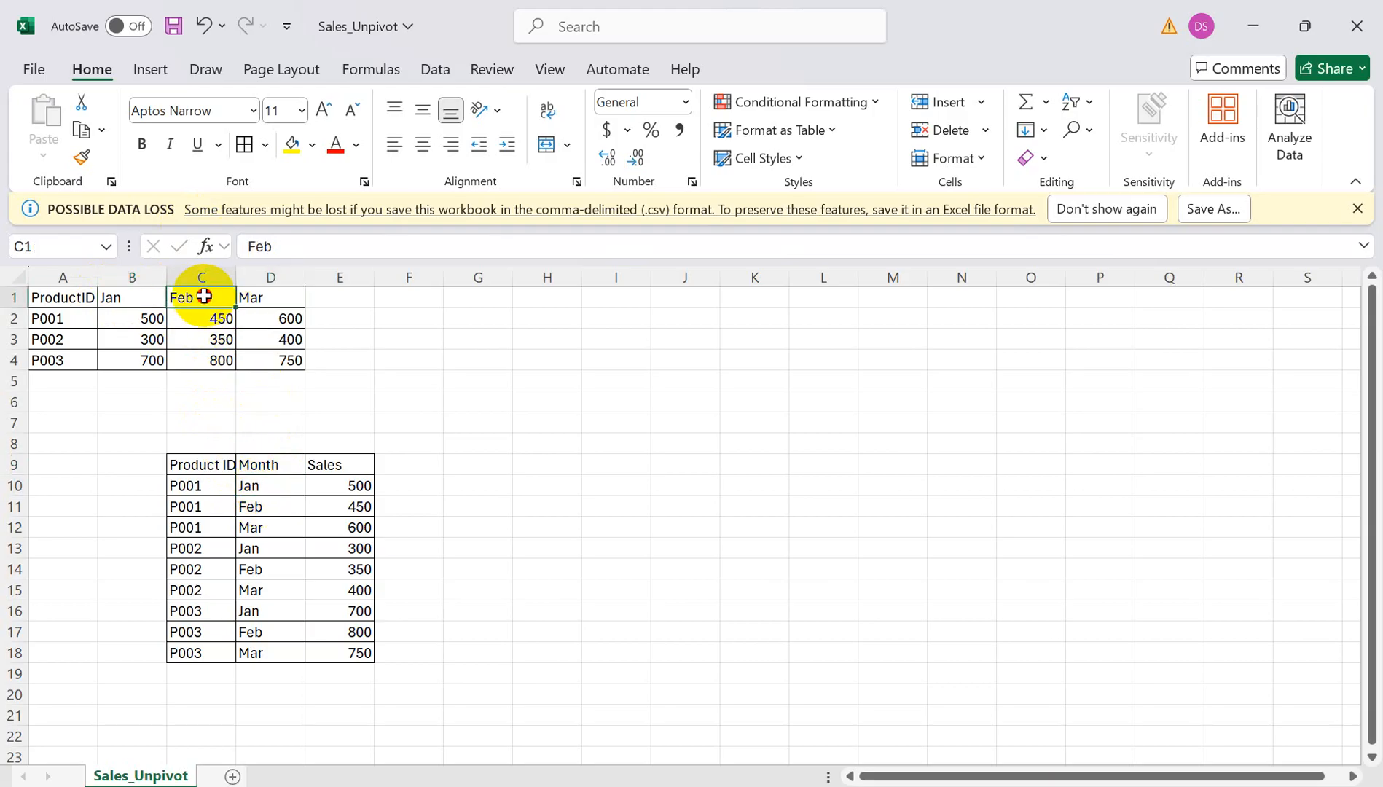
click(271, 507)
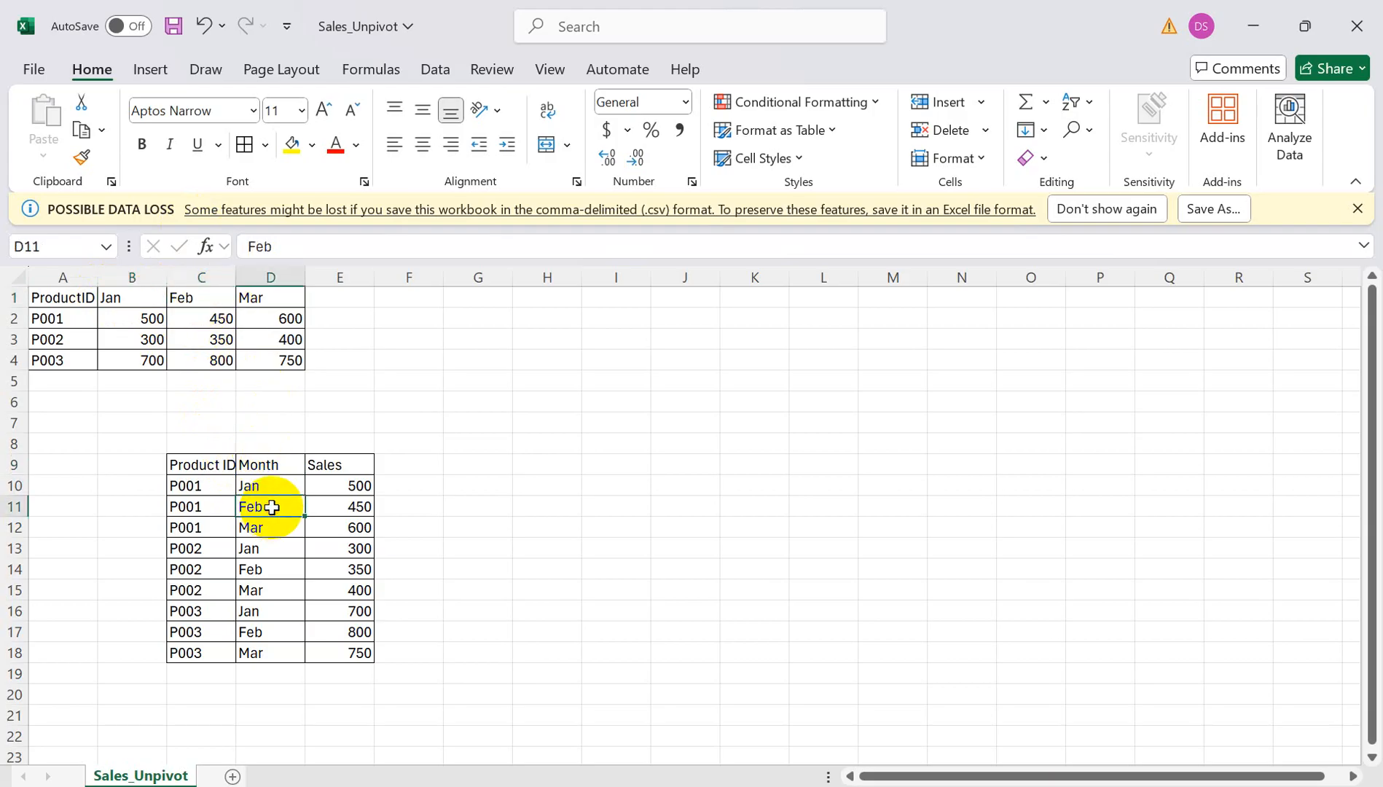
click(274, 298)
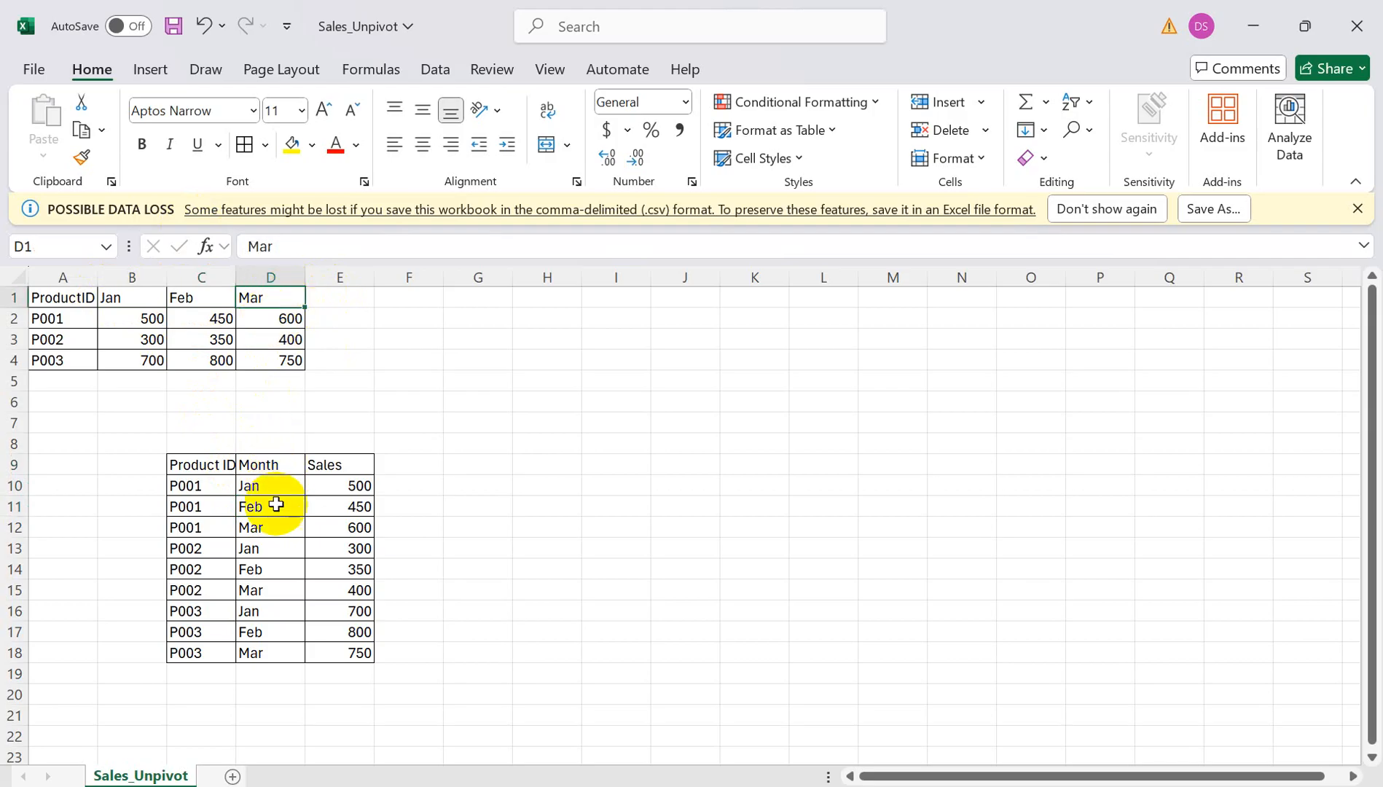
click(277, 548)
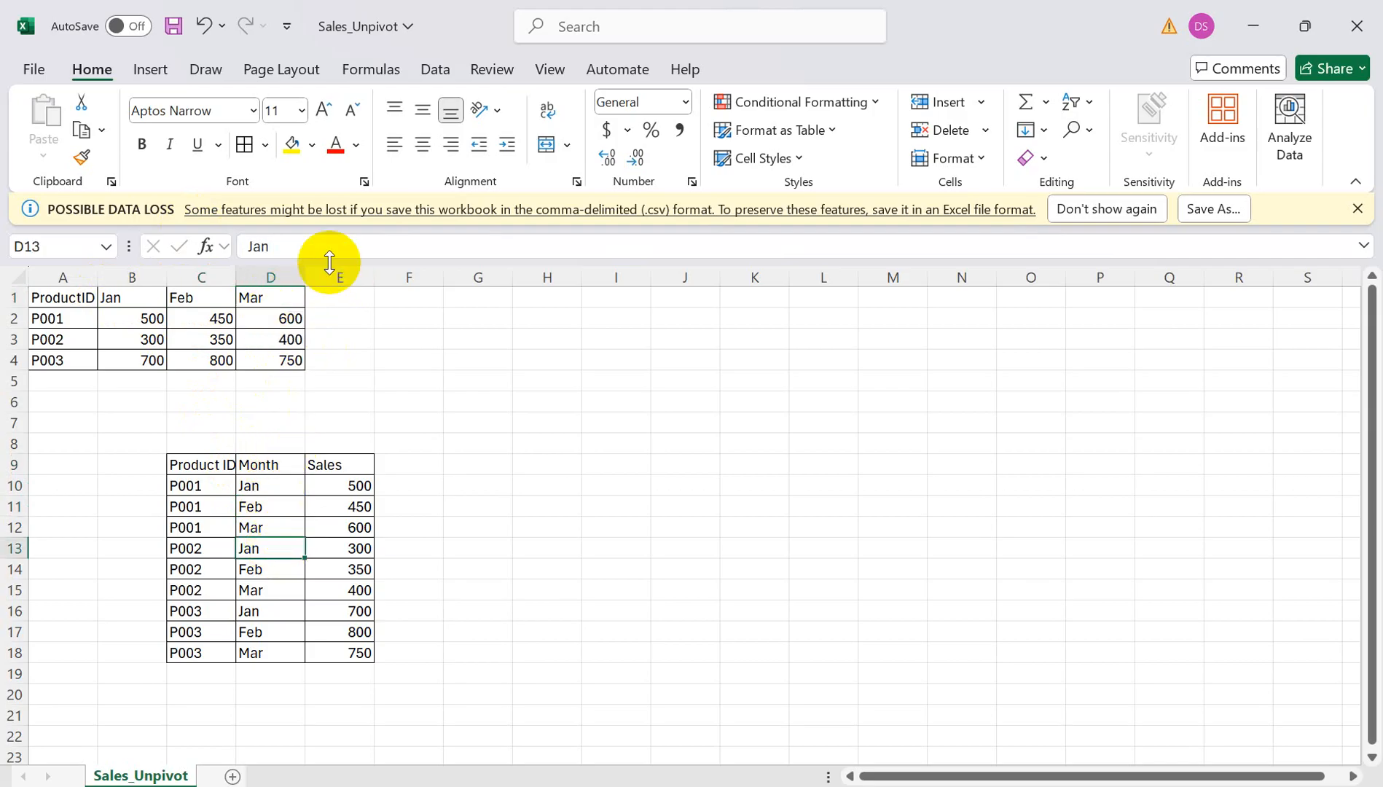
click(138, 317)
click(198, 323)
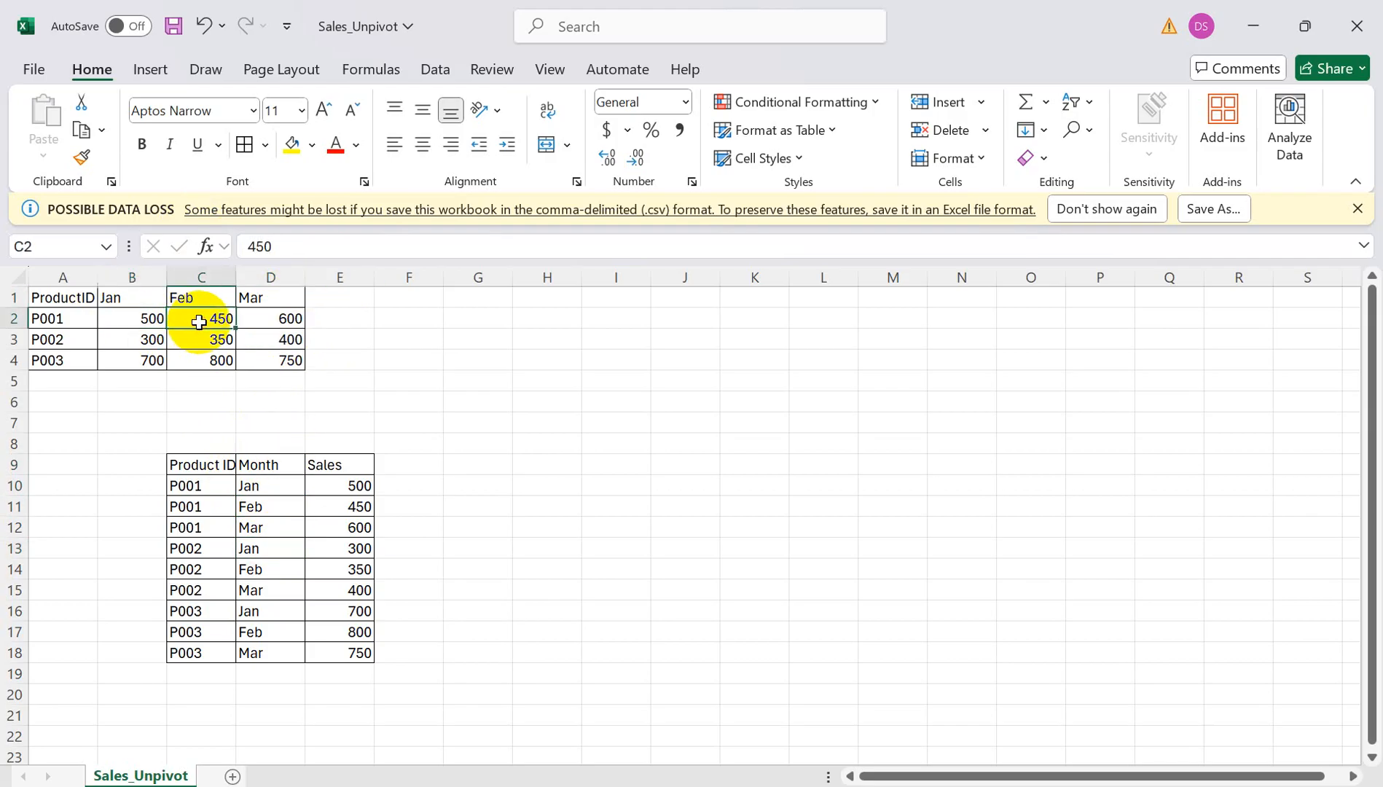
click(273, 319)
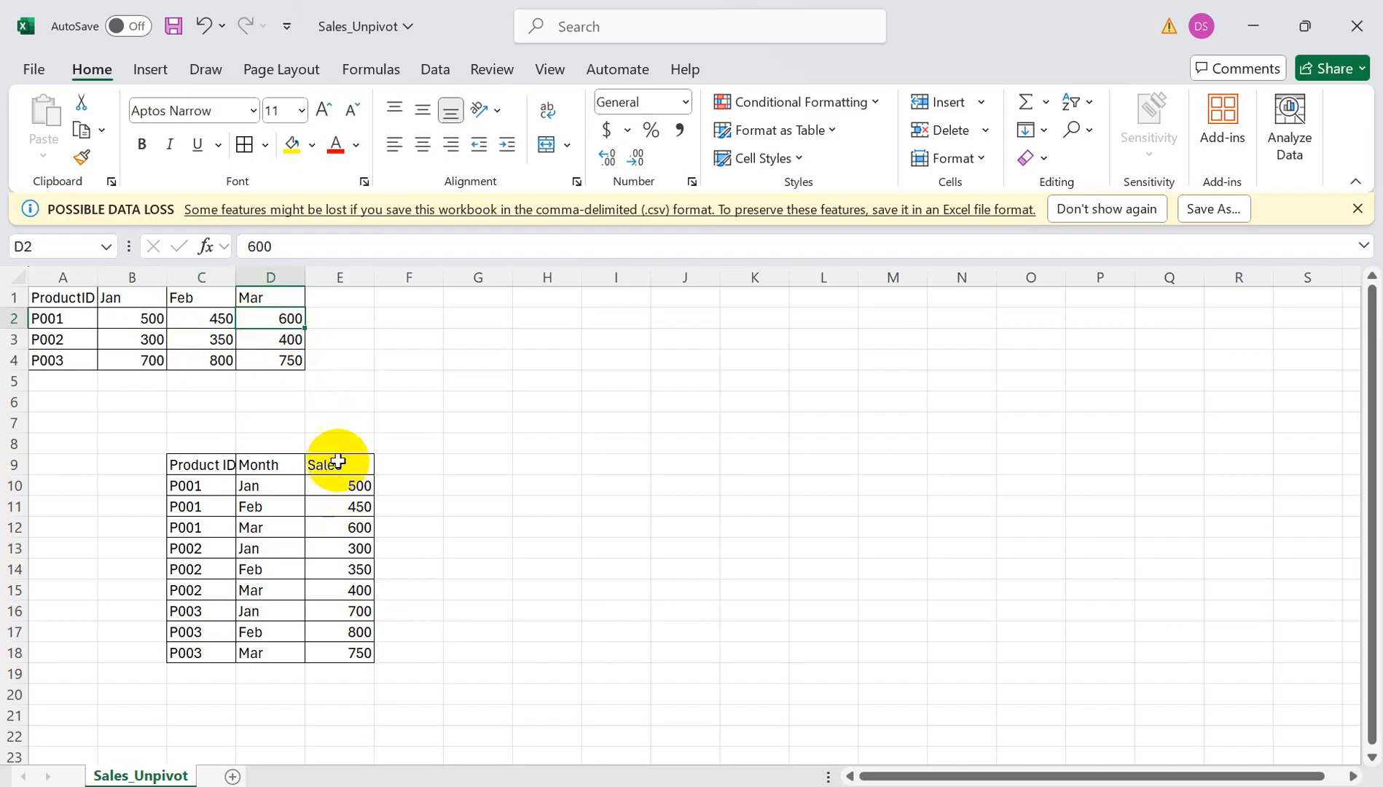
click(353, 485)
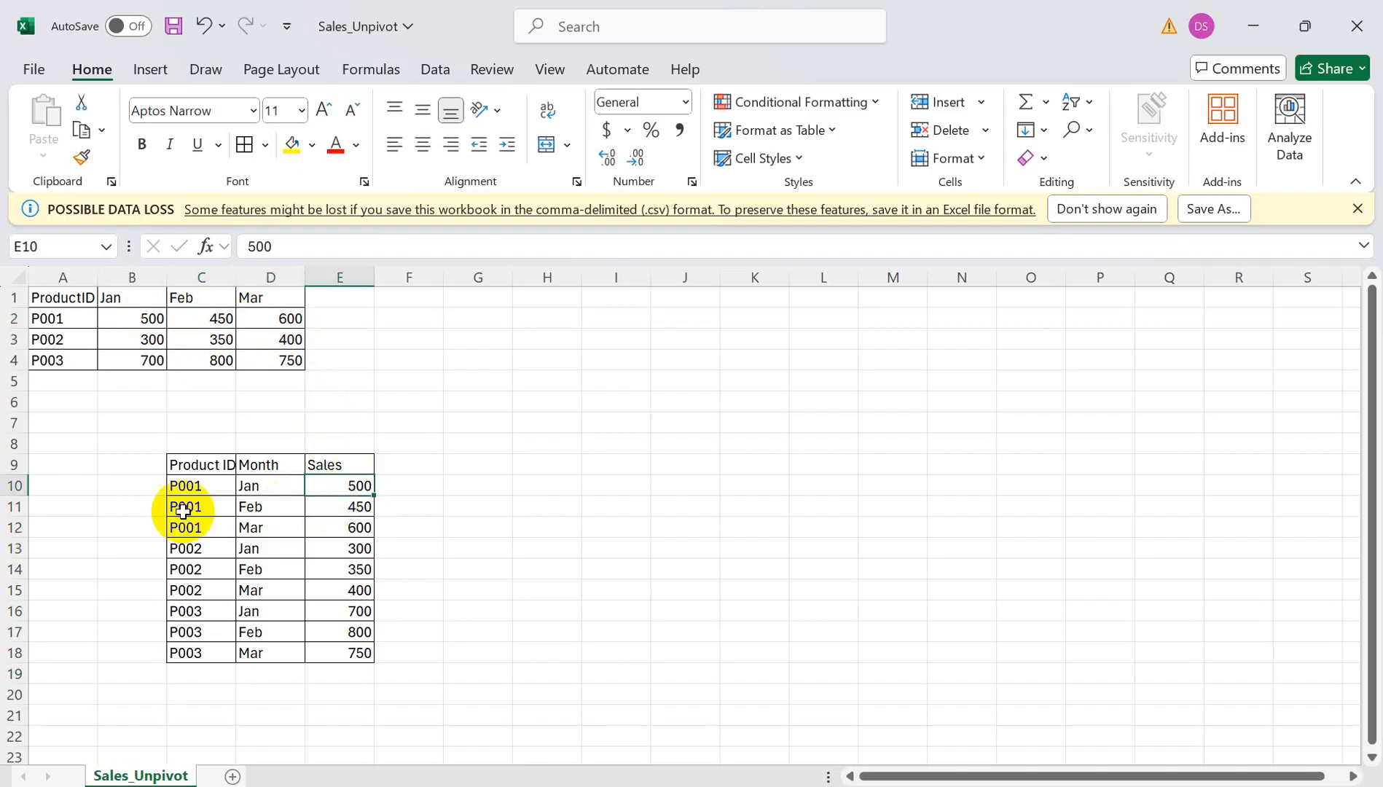
drag(48, 320, 47, 356)
drag(62, 293, 272, 364)
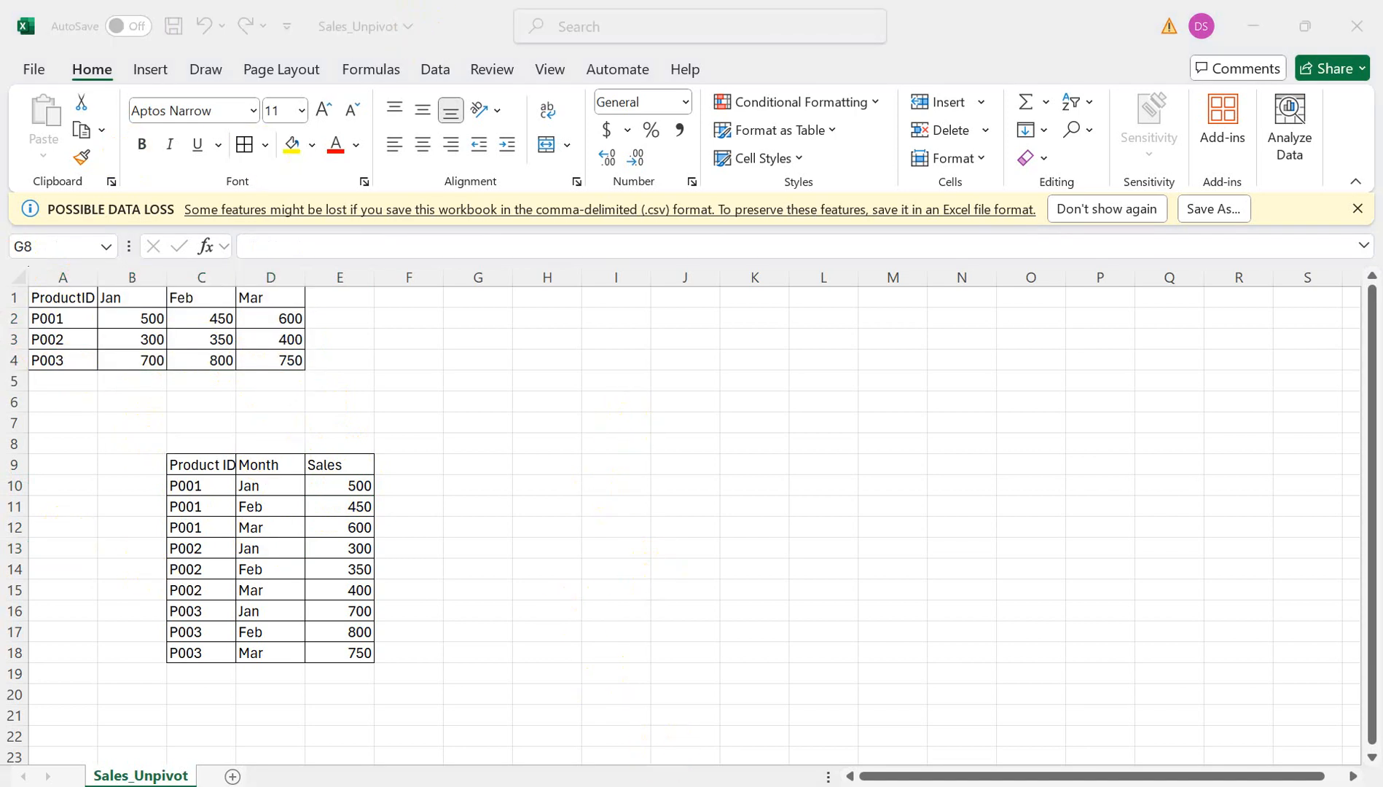
Switch to Azure Data Factory in the browser and dismiss the recent resources list
mouse_move(641, 786)
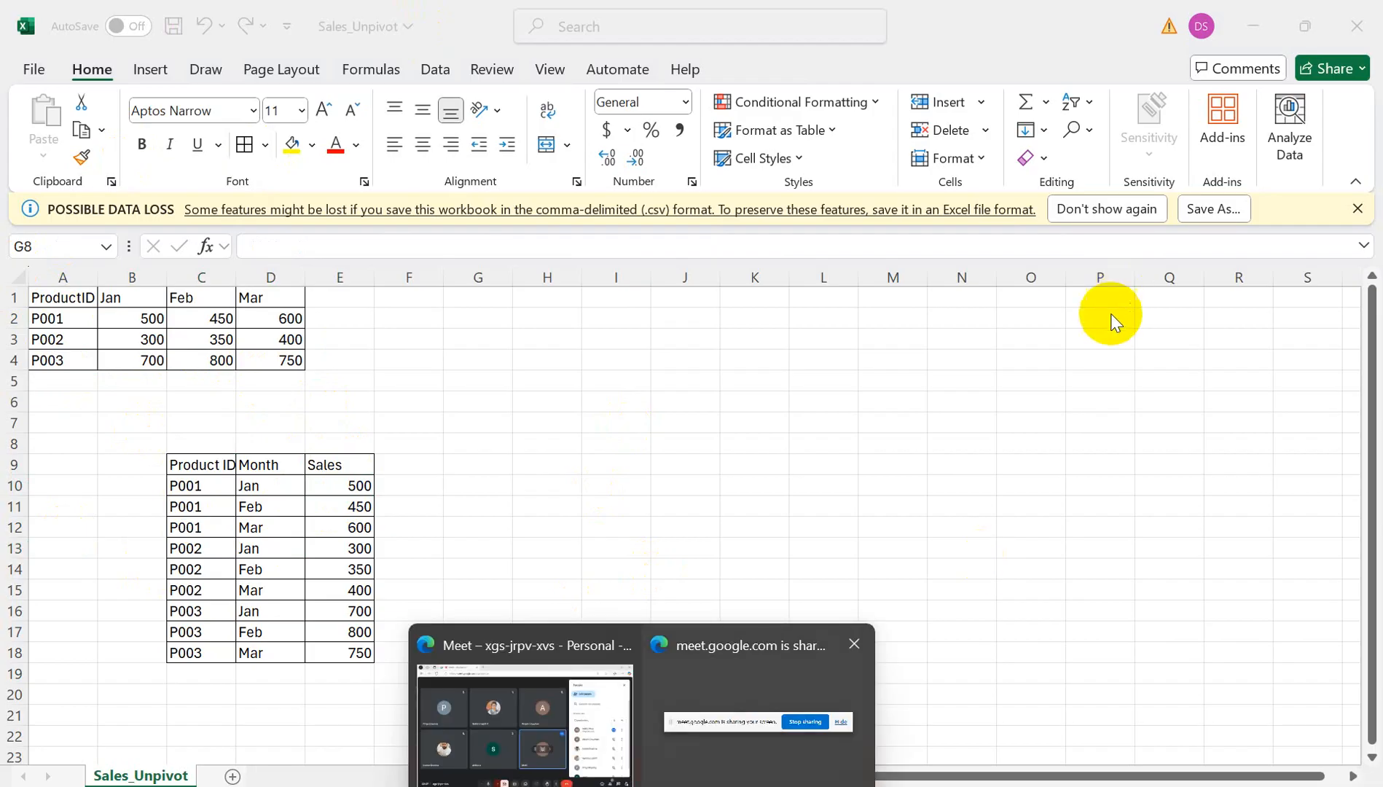
click(832, 786)
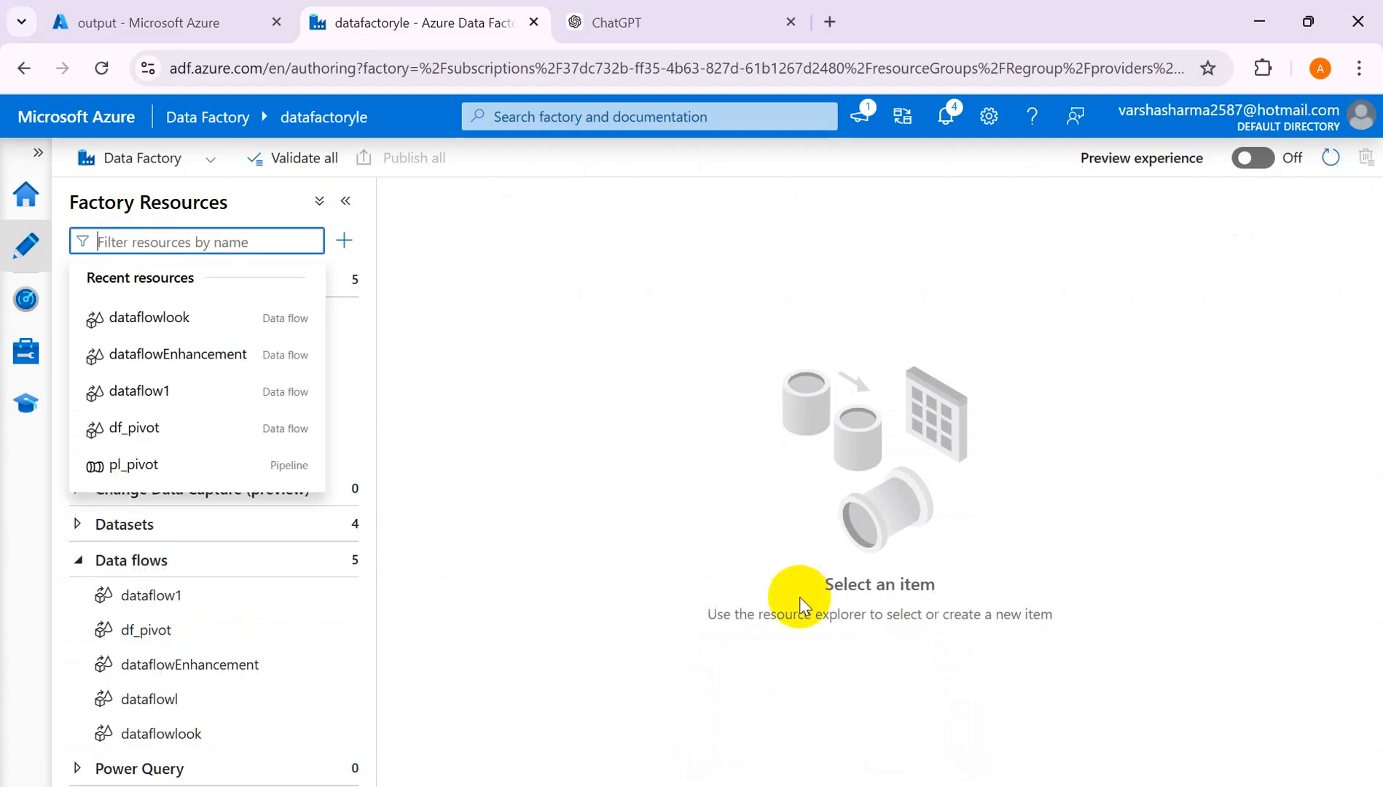
click(479, 433)
Create a new pipeline named pl_unpivot and hide its properties
mouse_move(160, 547)
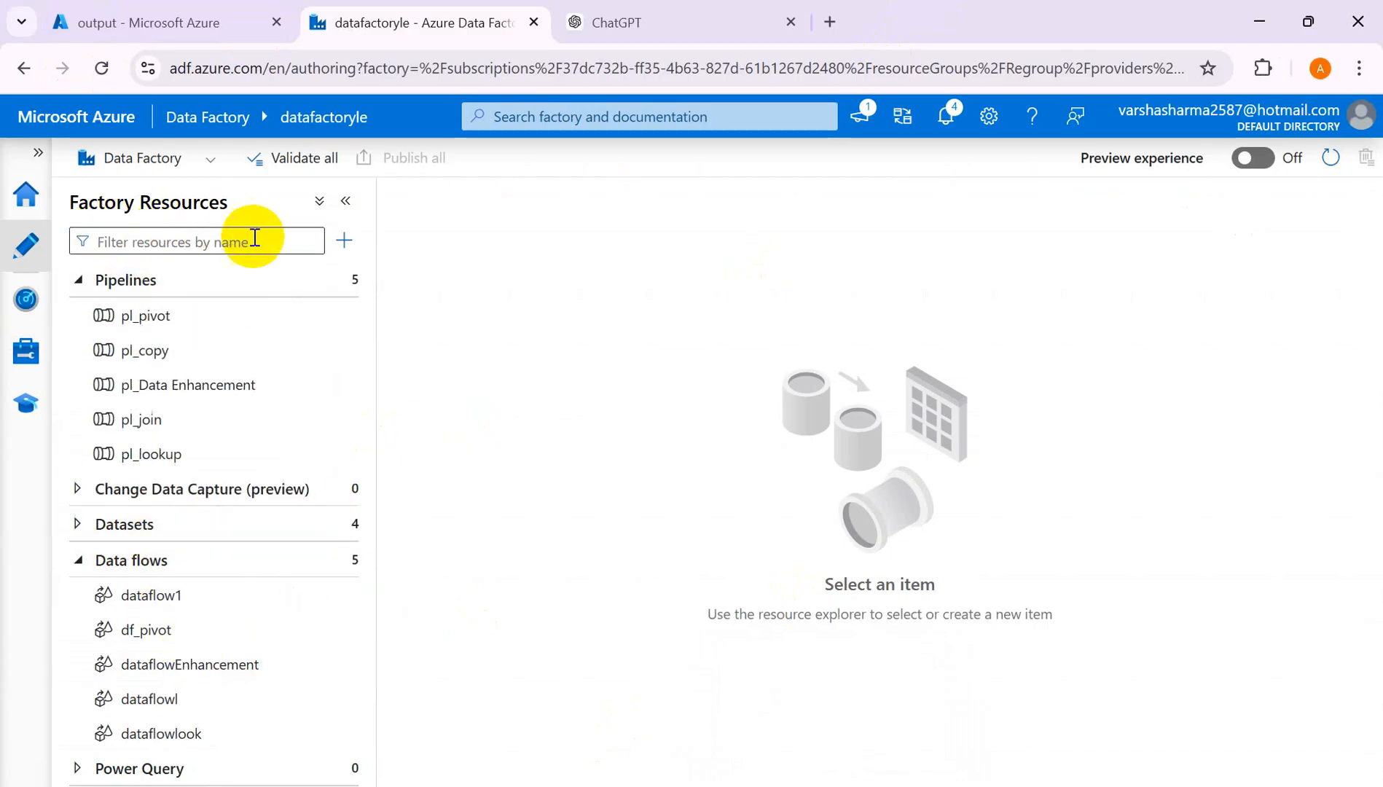
click(342, 282)
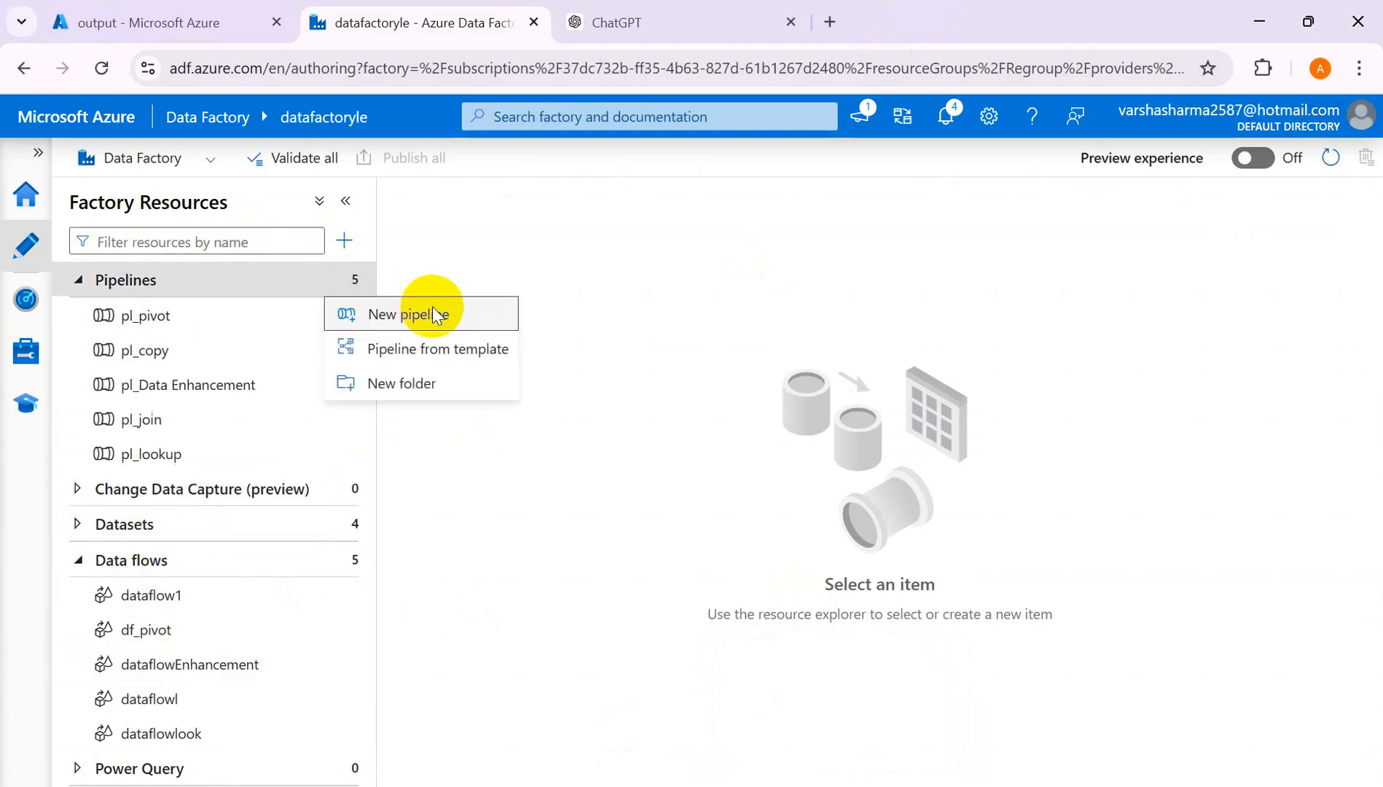
click(421, 311)
click(1136, 388)
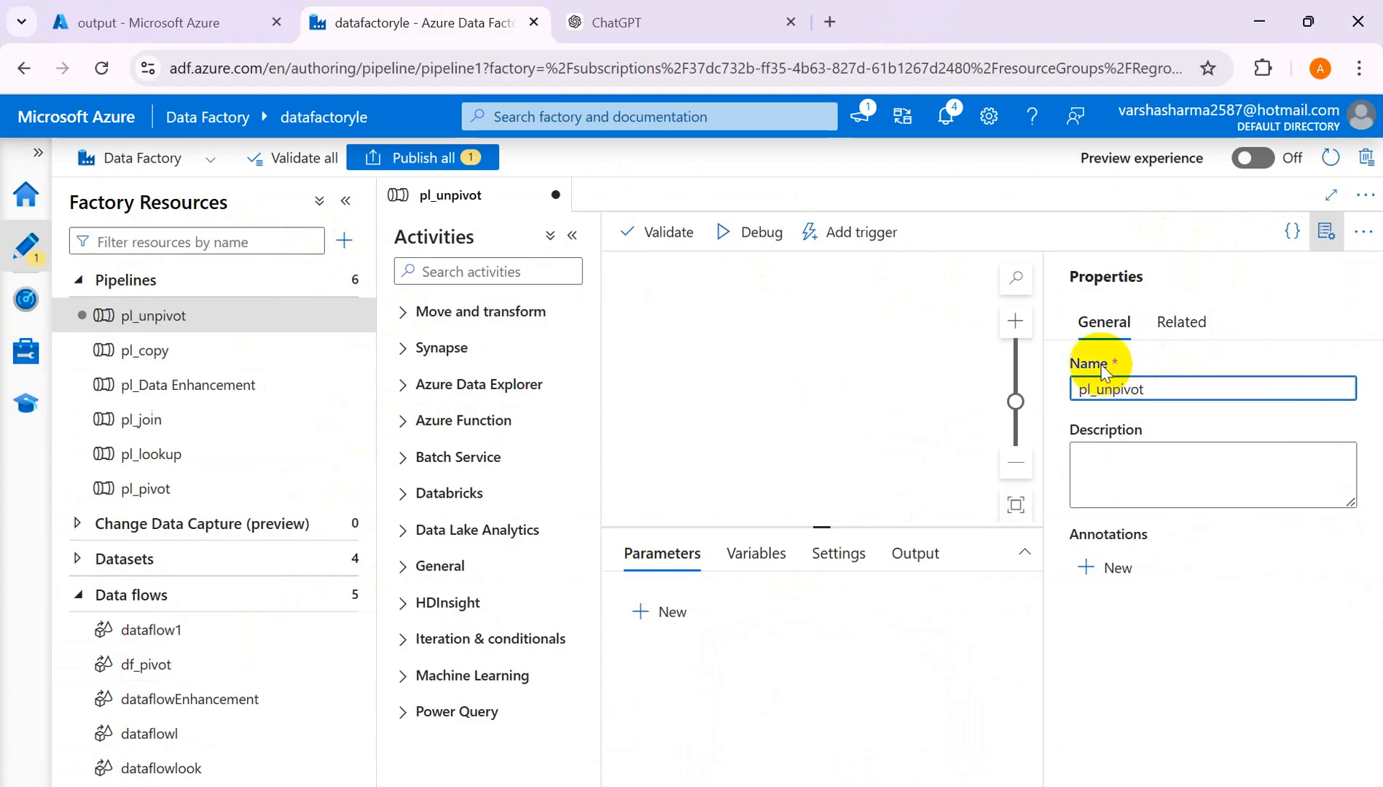
click(817, 378)
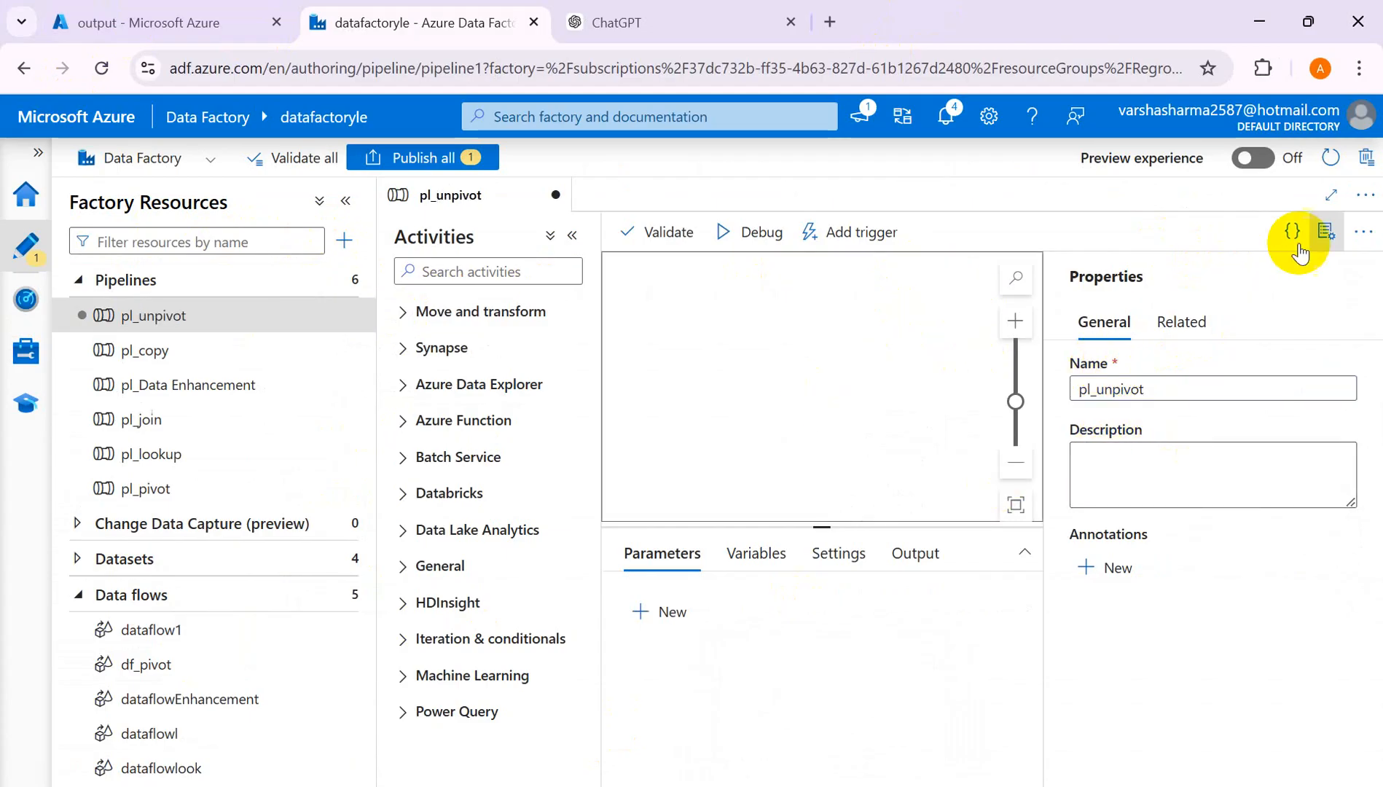
click(1324, 231)
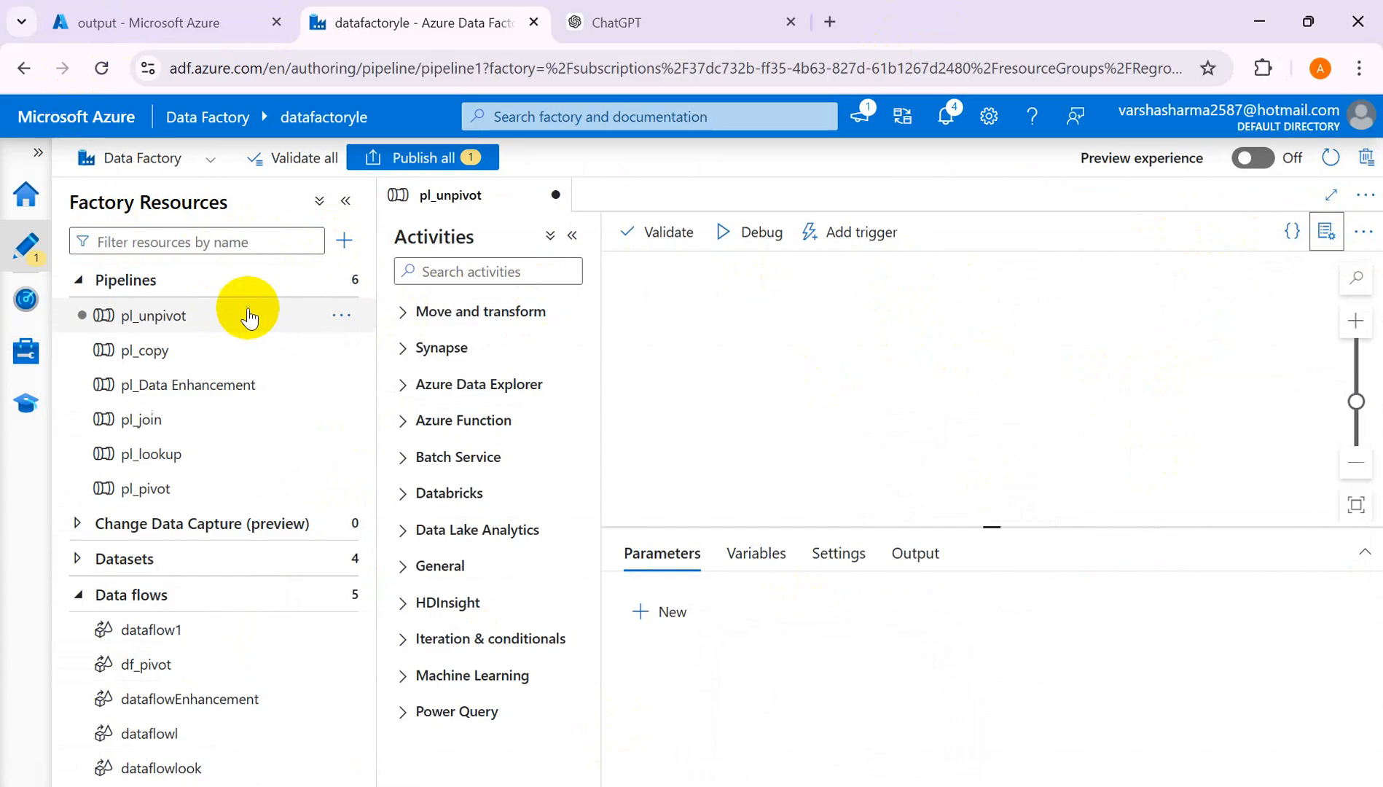
Add a Data flow activity to the pl_unpivot pipeline and name it "Data flow for unpivot sales"
click(406, 322)
drag(460, 393, 709, 381)
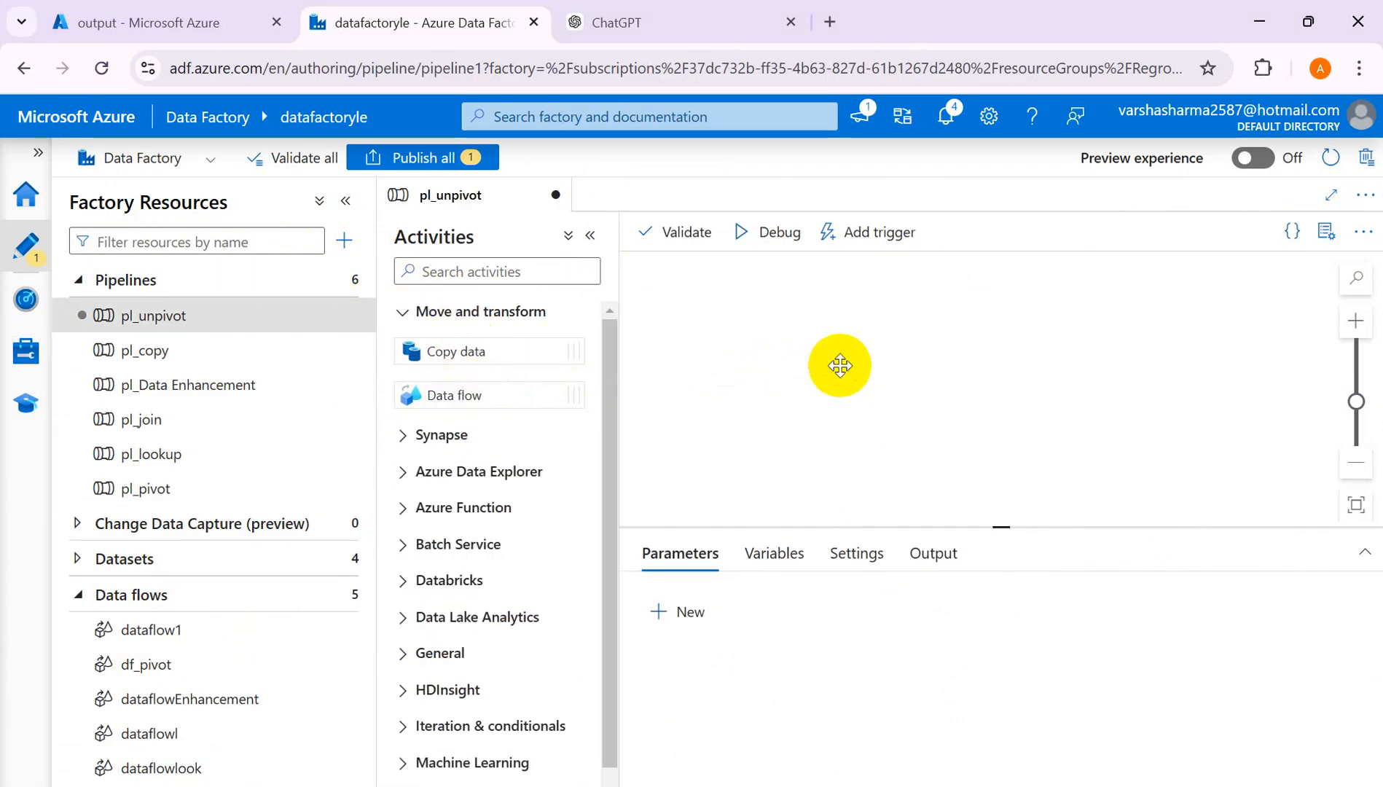
drag(839, 366, 840, 368)
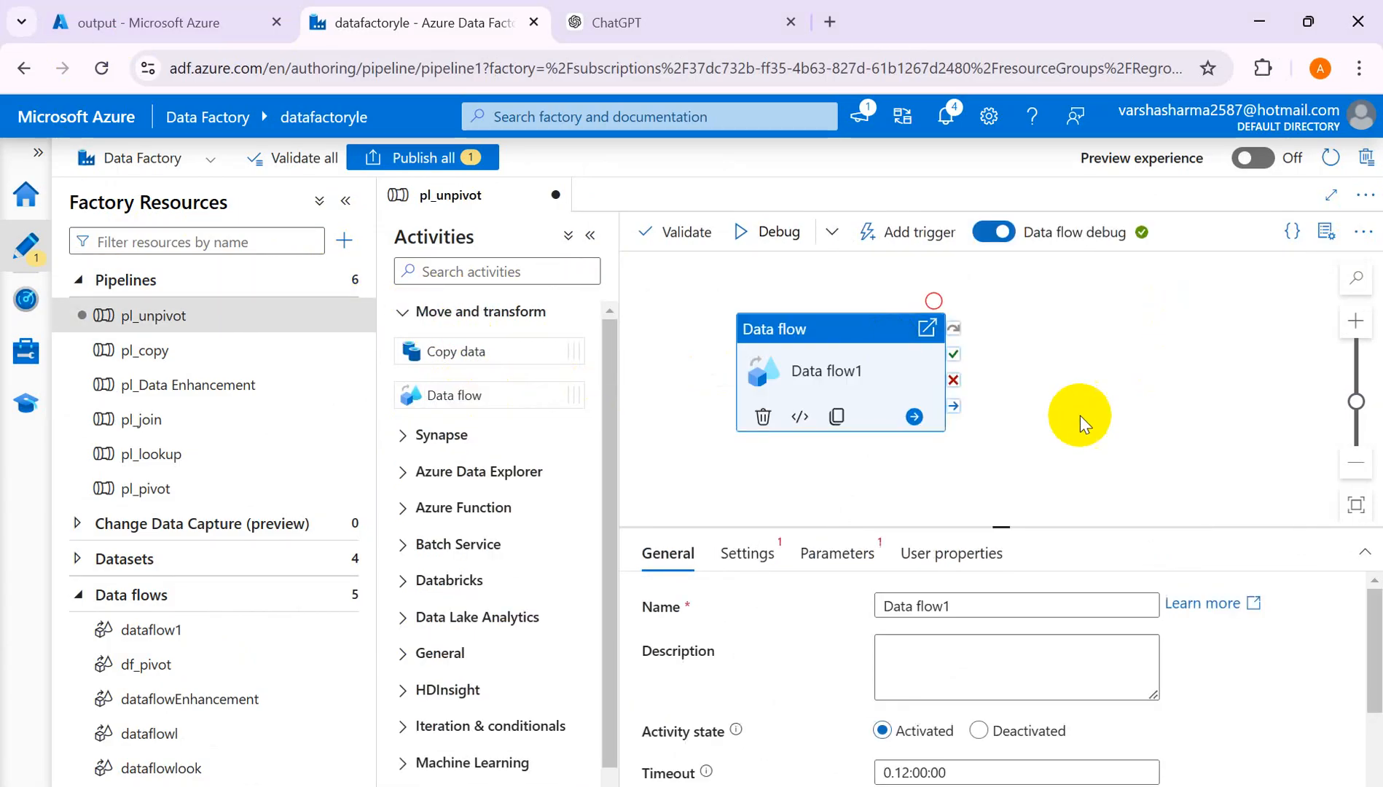
click(973, 607)
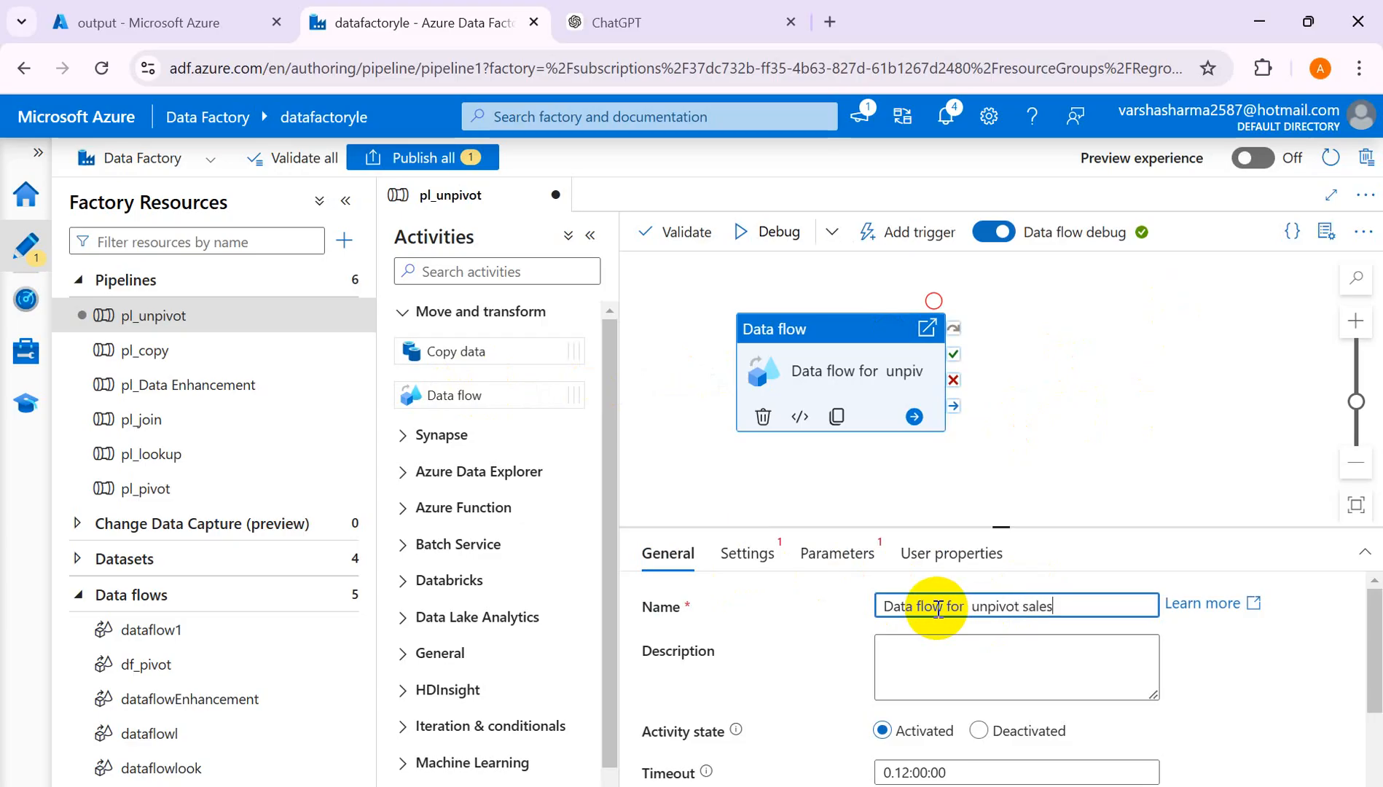
Create a new data flow named df_unpivot for the Data flow activity and add a source to it
click(752, 553)
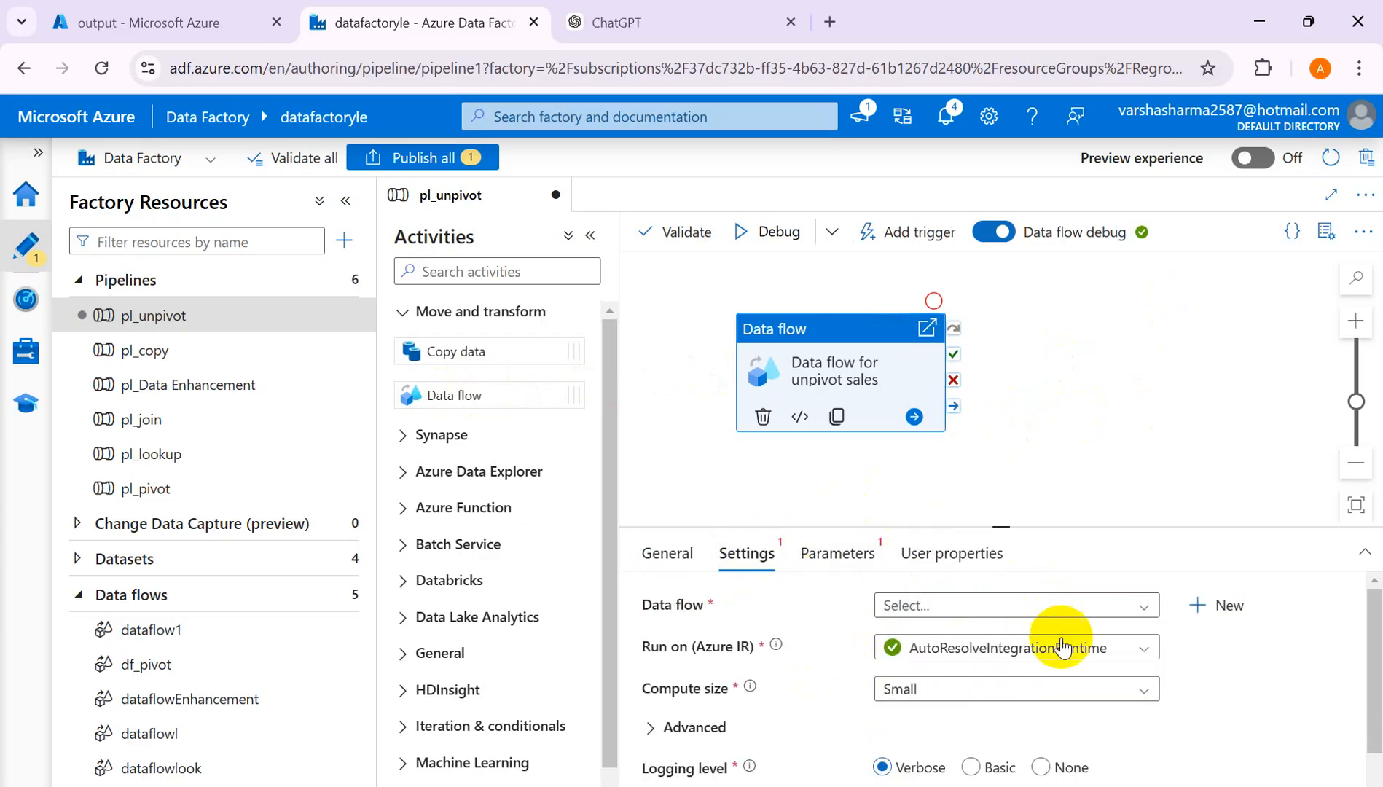
click(1143, 606)
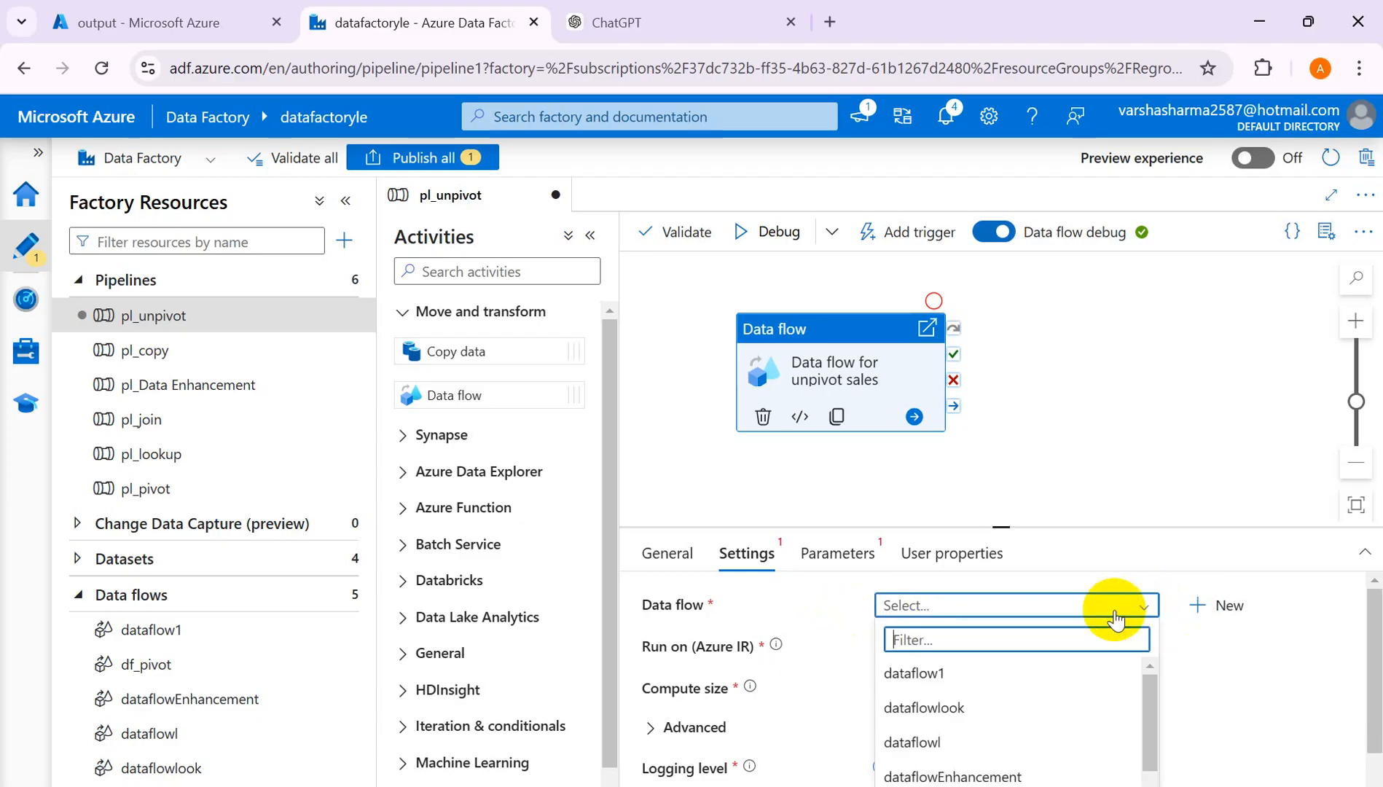
click(1203, 660)
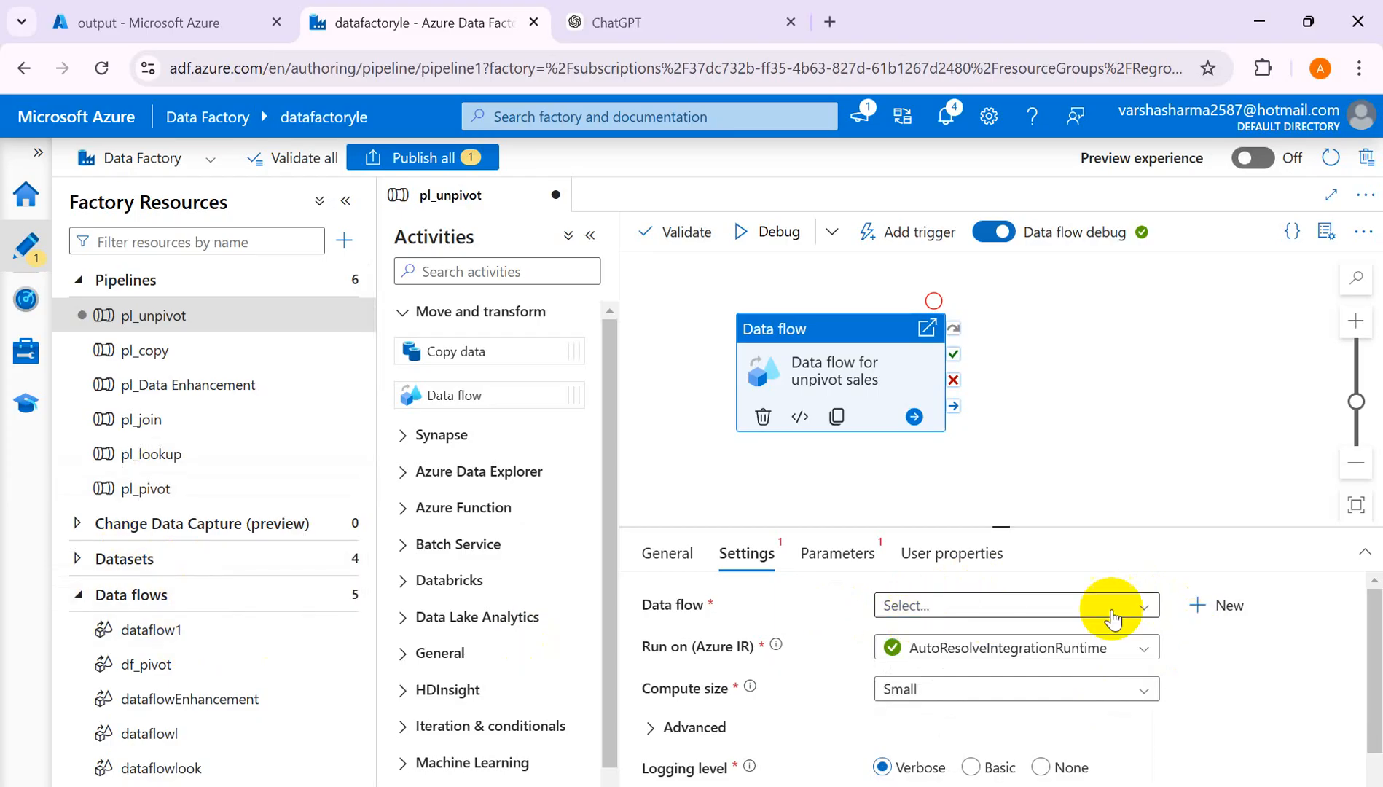
click(1212, 606)
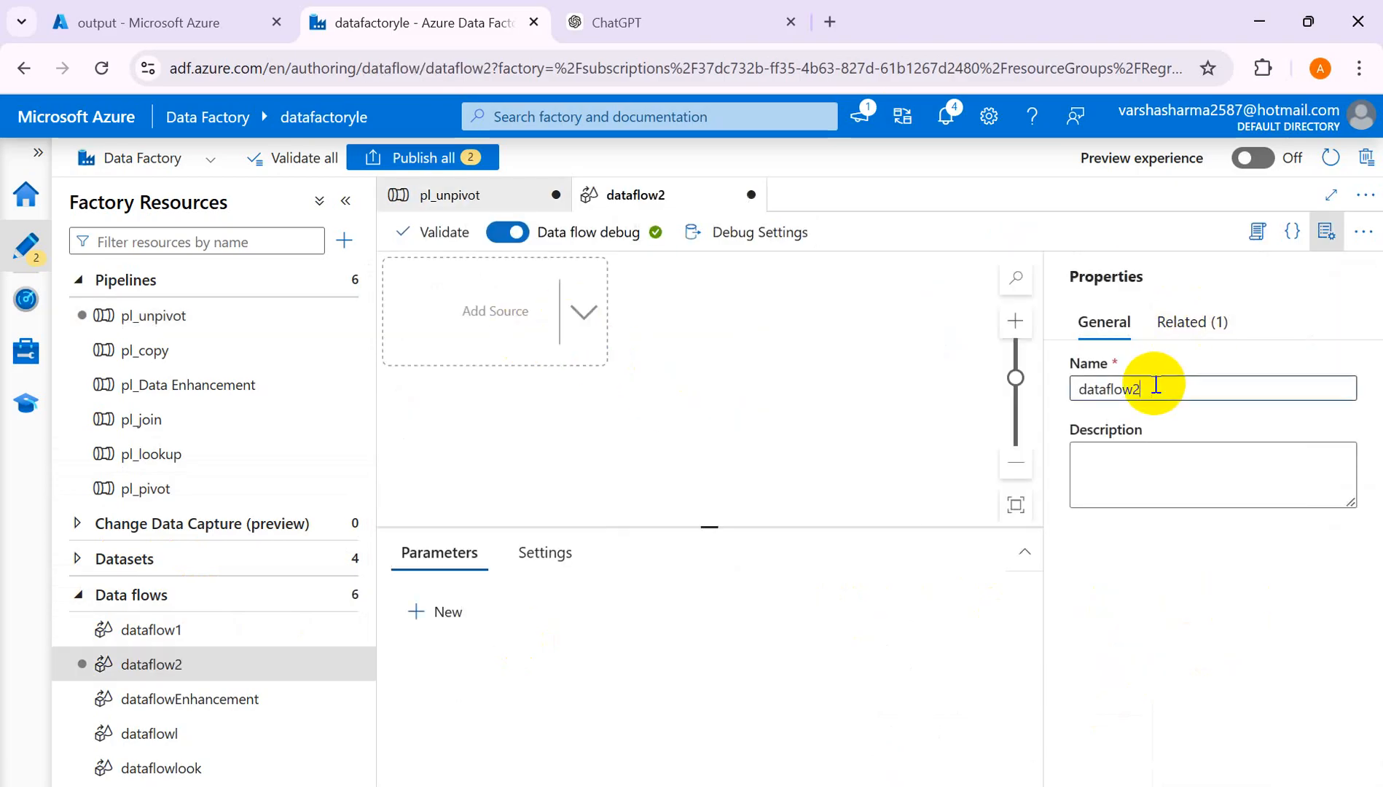
click(1126, 383)
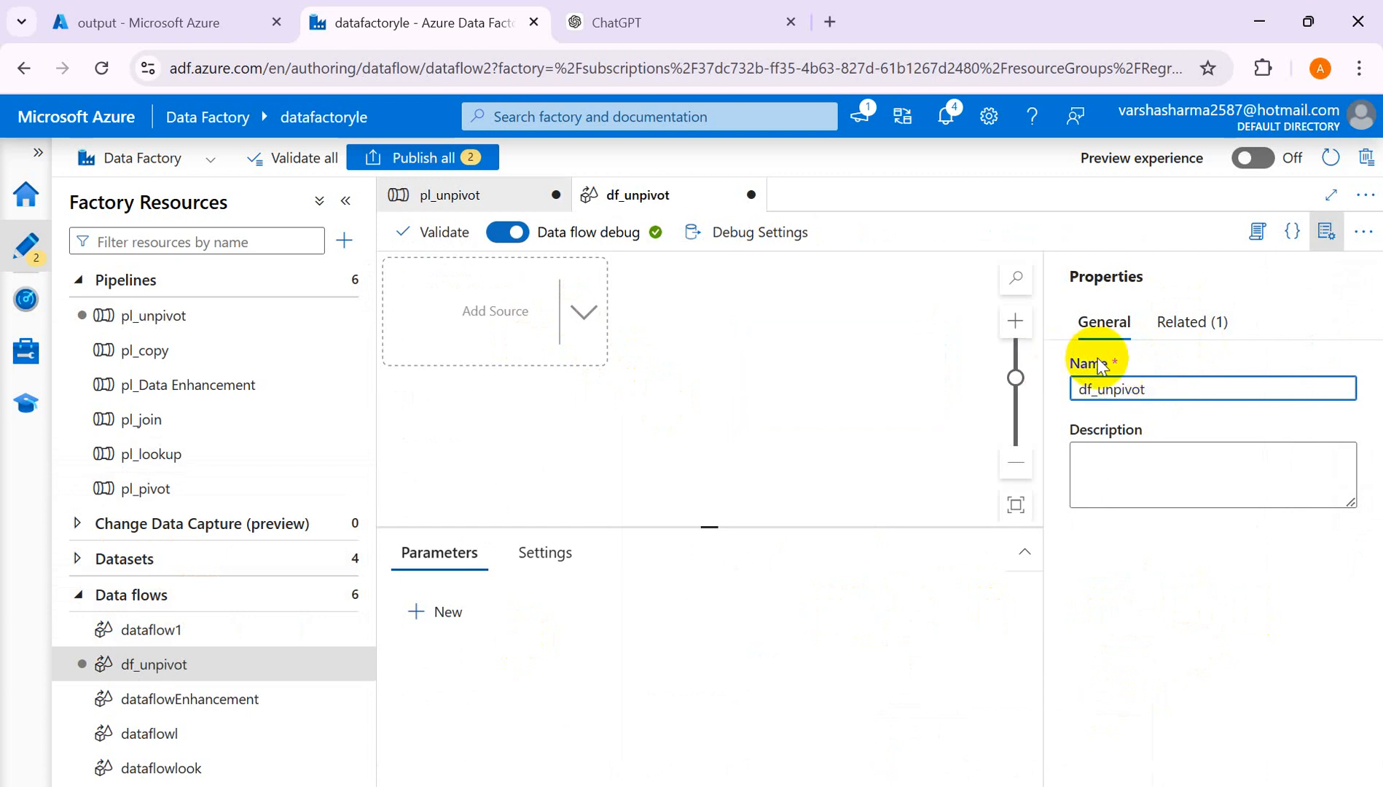
click(1322, 244)
click(459, 292)
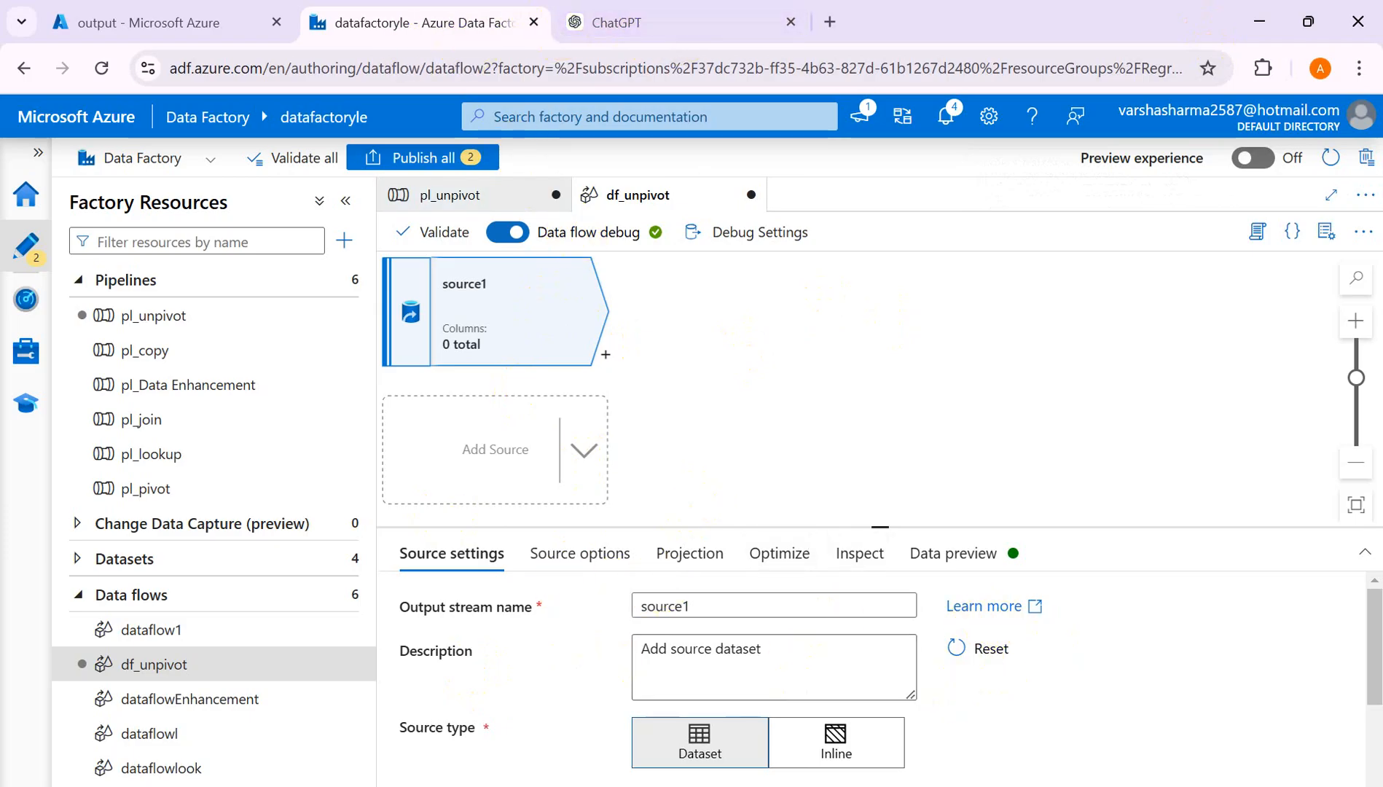
Switch to the Sales_Unpivot workbook in Excel, delete rows 8 to 20 holding the long table, and undo the deletion
mouse_move(933, 715)
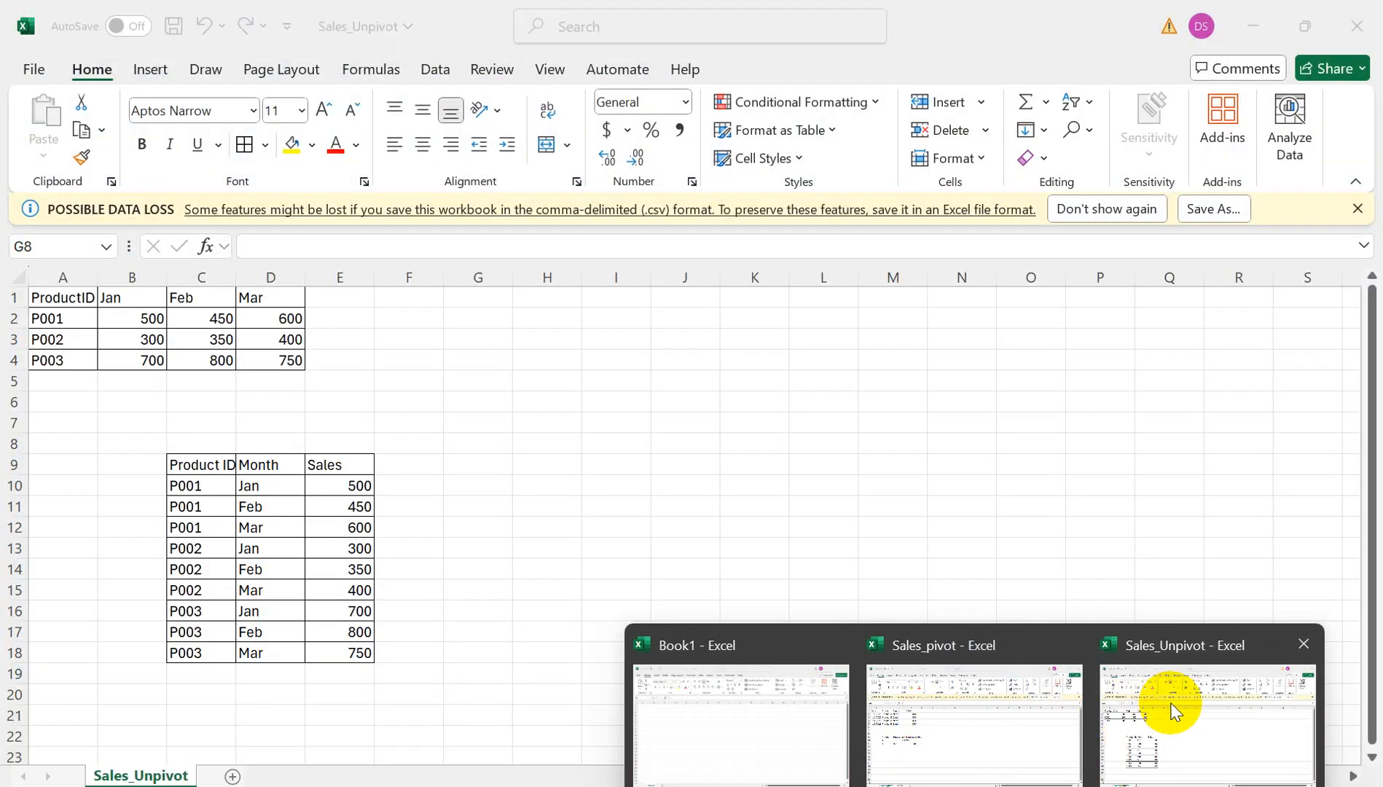
click(1167, 701)
drag(546, 673, 102, 432)
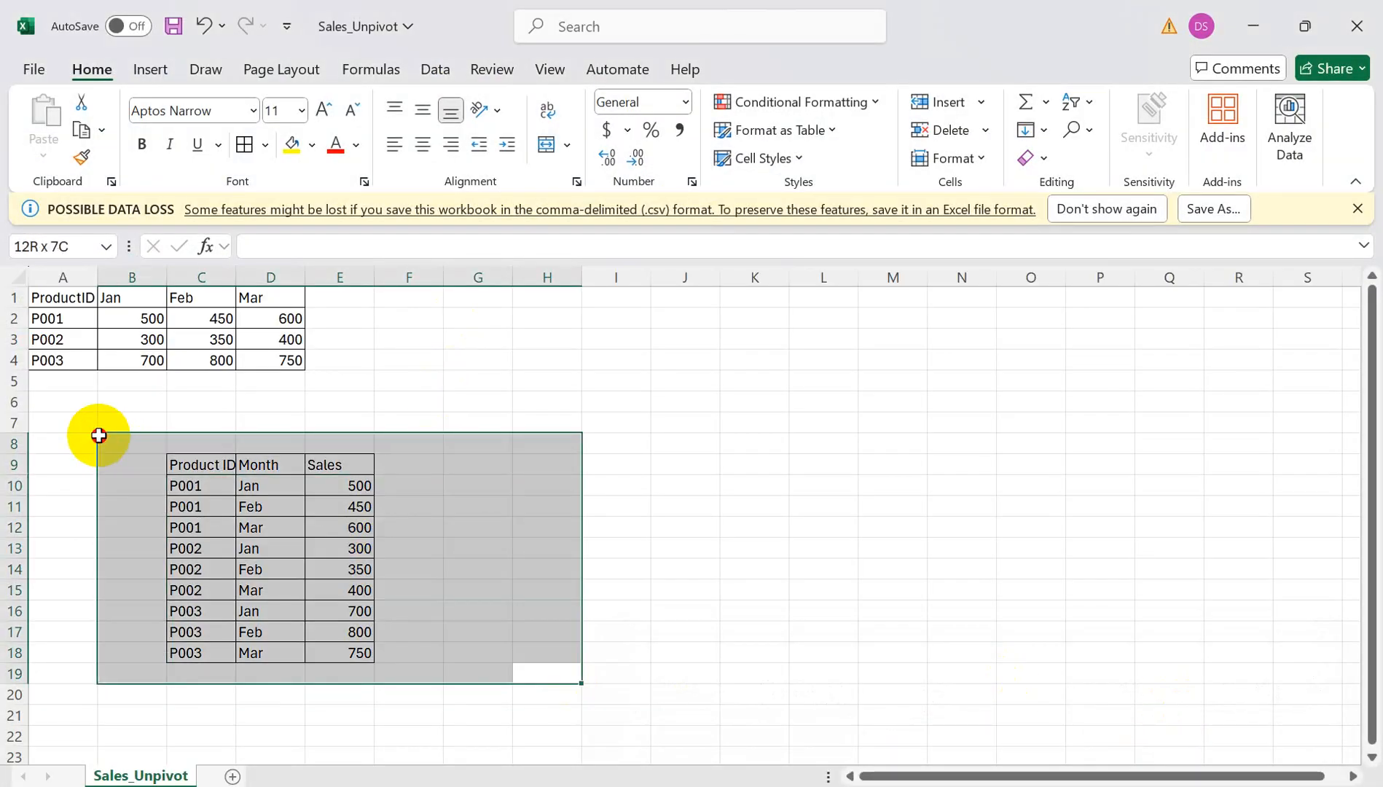
drag(9, 445, 297, 692)
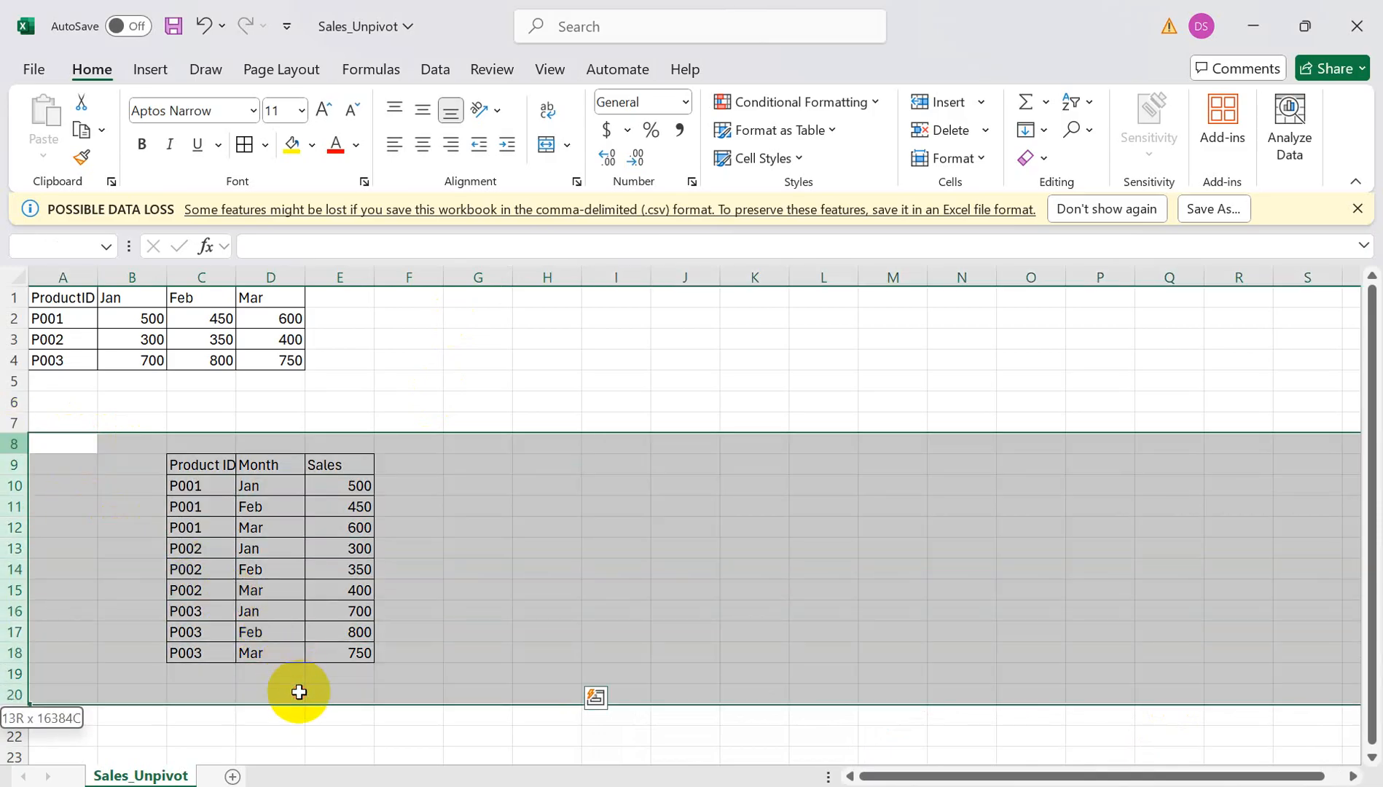
right_click(12, 541)
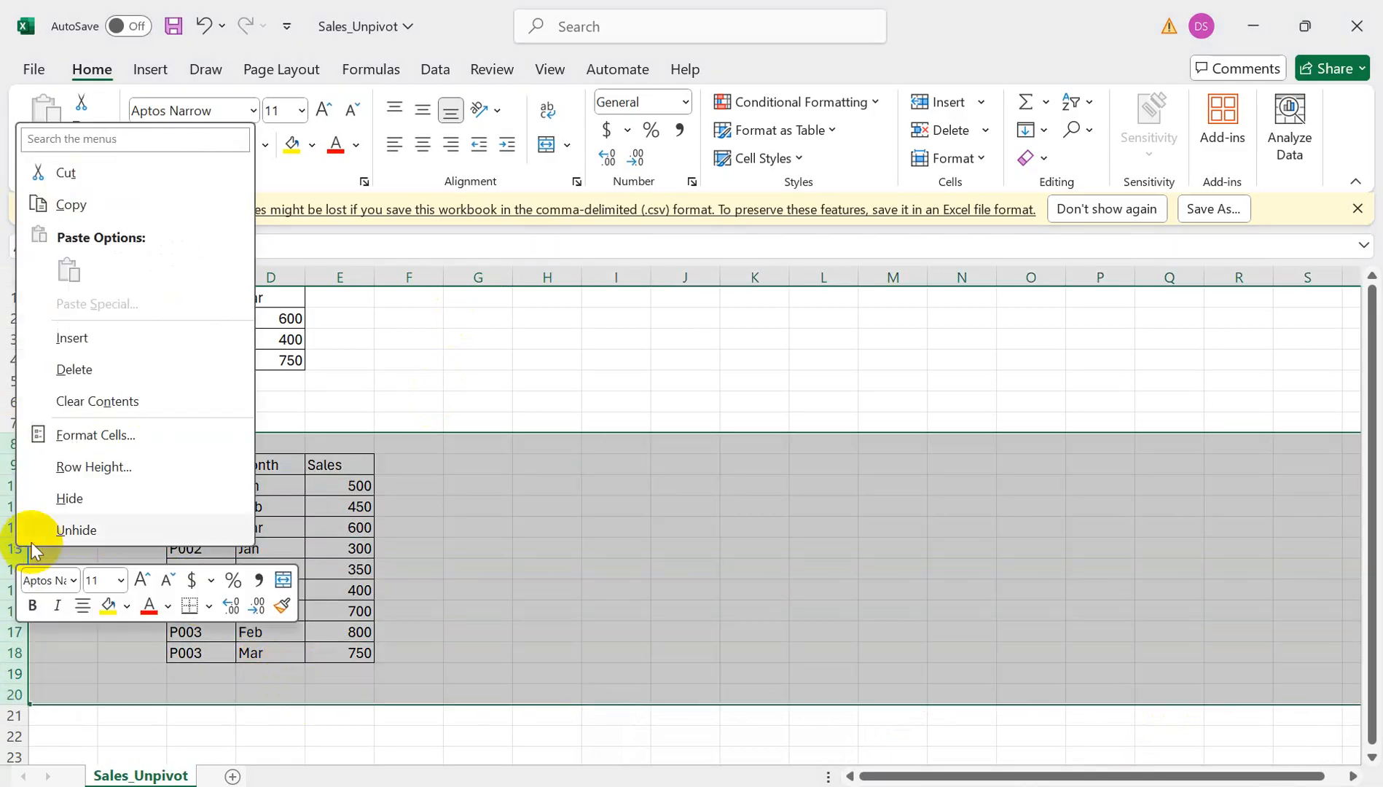
click(95, 369)
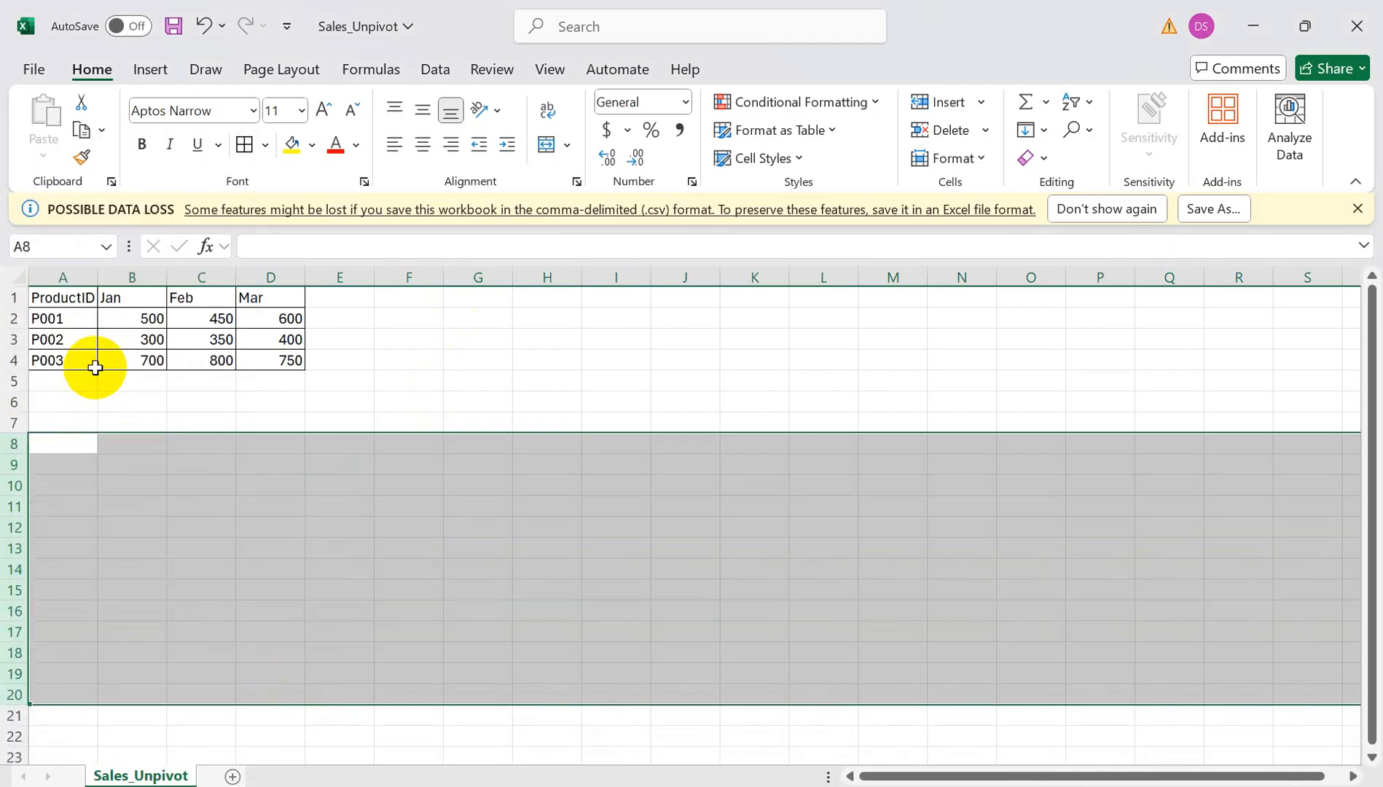
click(402, 390)
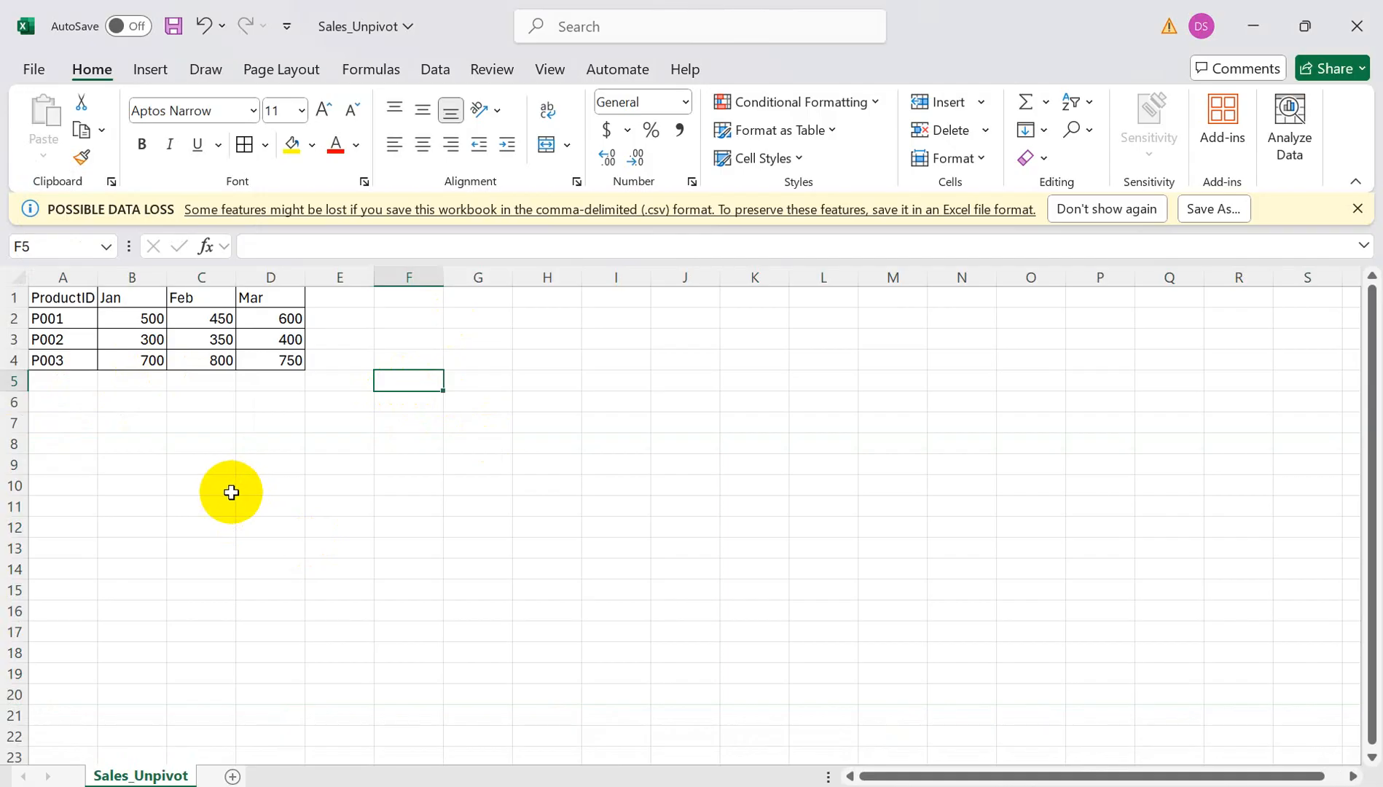
key(ctrl+z)
click(893, 401)
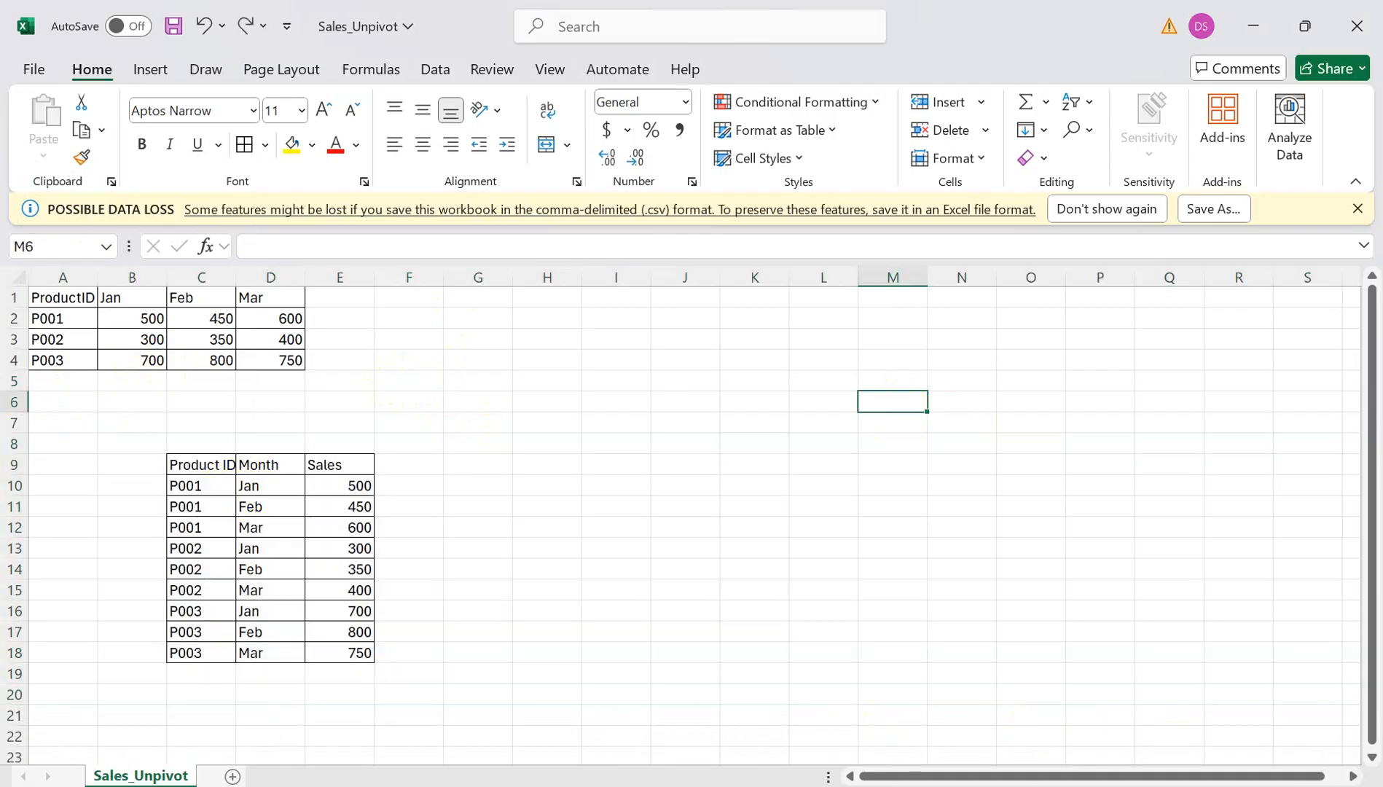
Switch to the Azure portal in the browser and open Sales_Unpivot.csv from the stora2 input container for editing
mouse_move(641, 786)
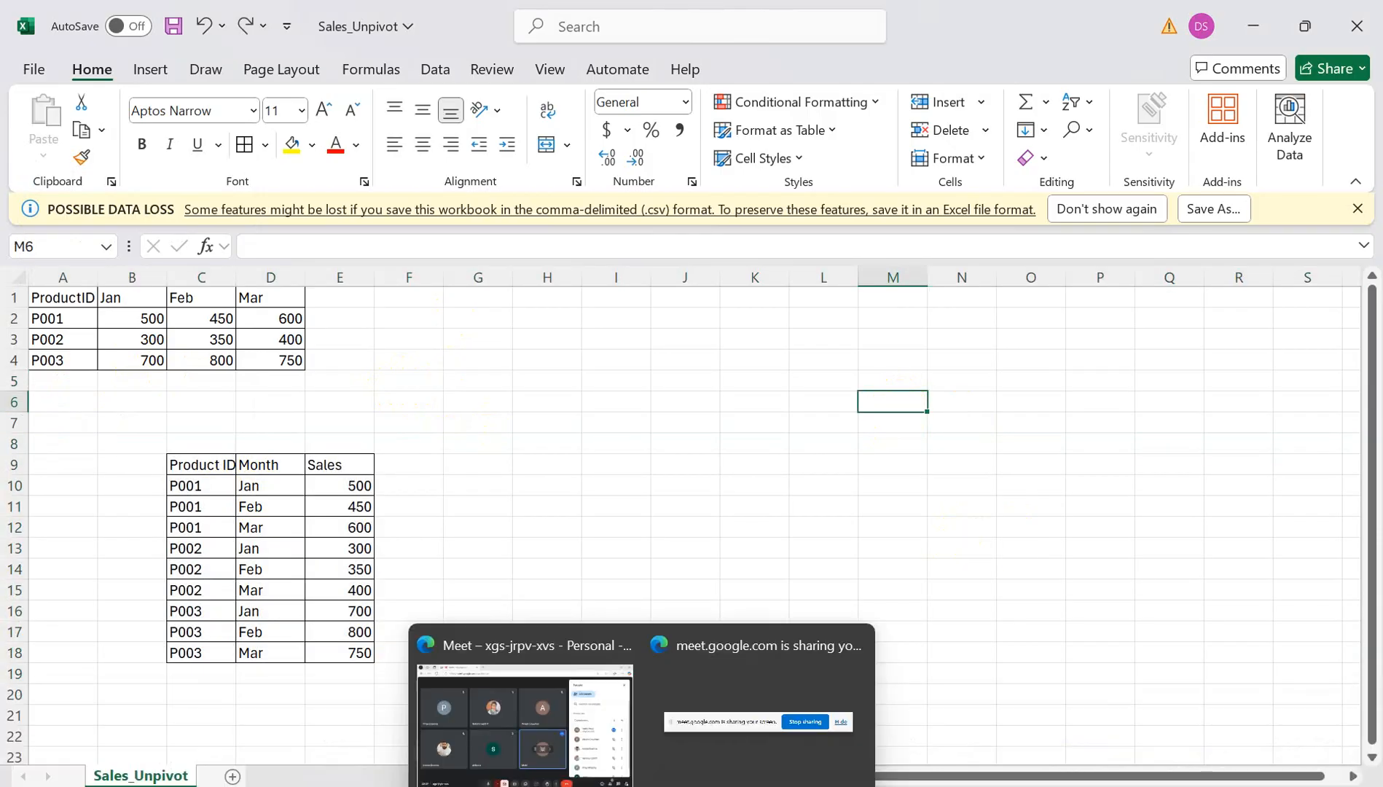
click(714, 687)
click(833, 728)
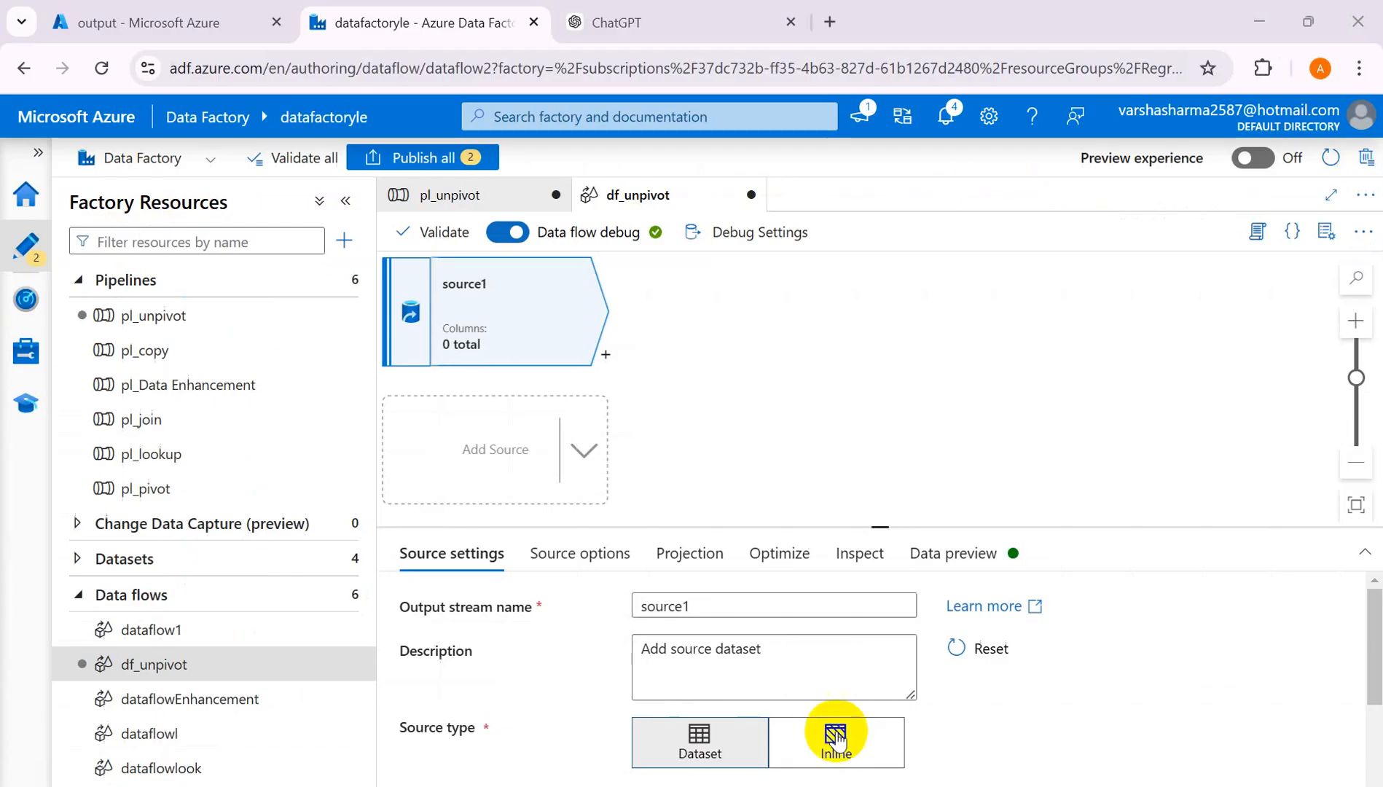
click(168, 36)
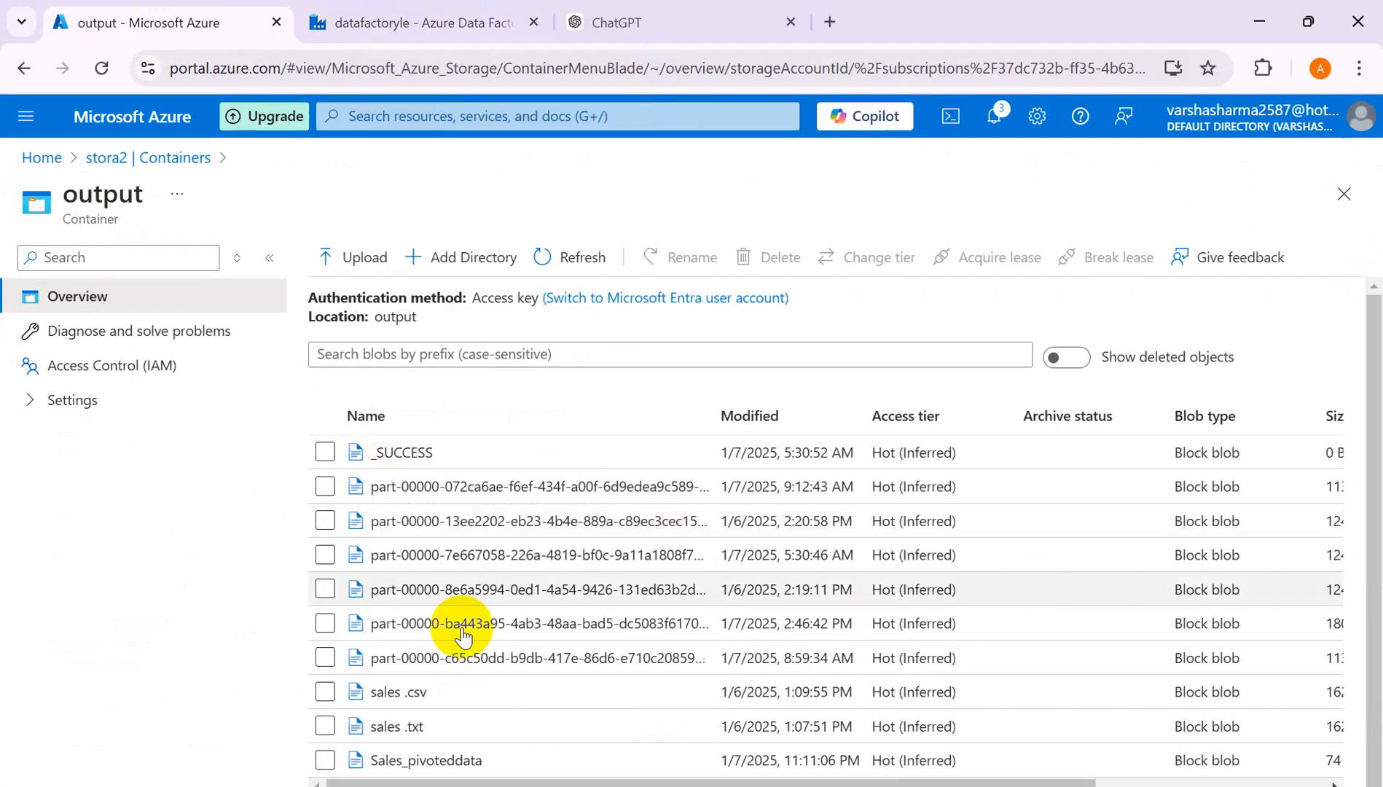
scroll(518, 632, down, 1)
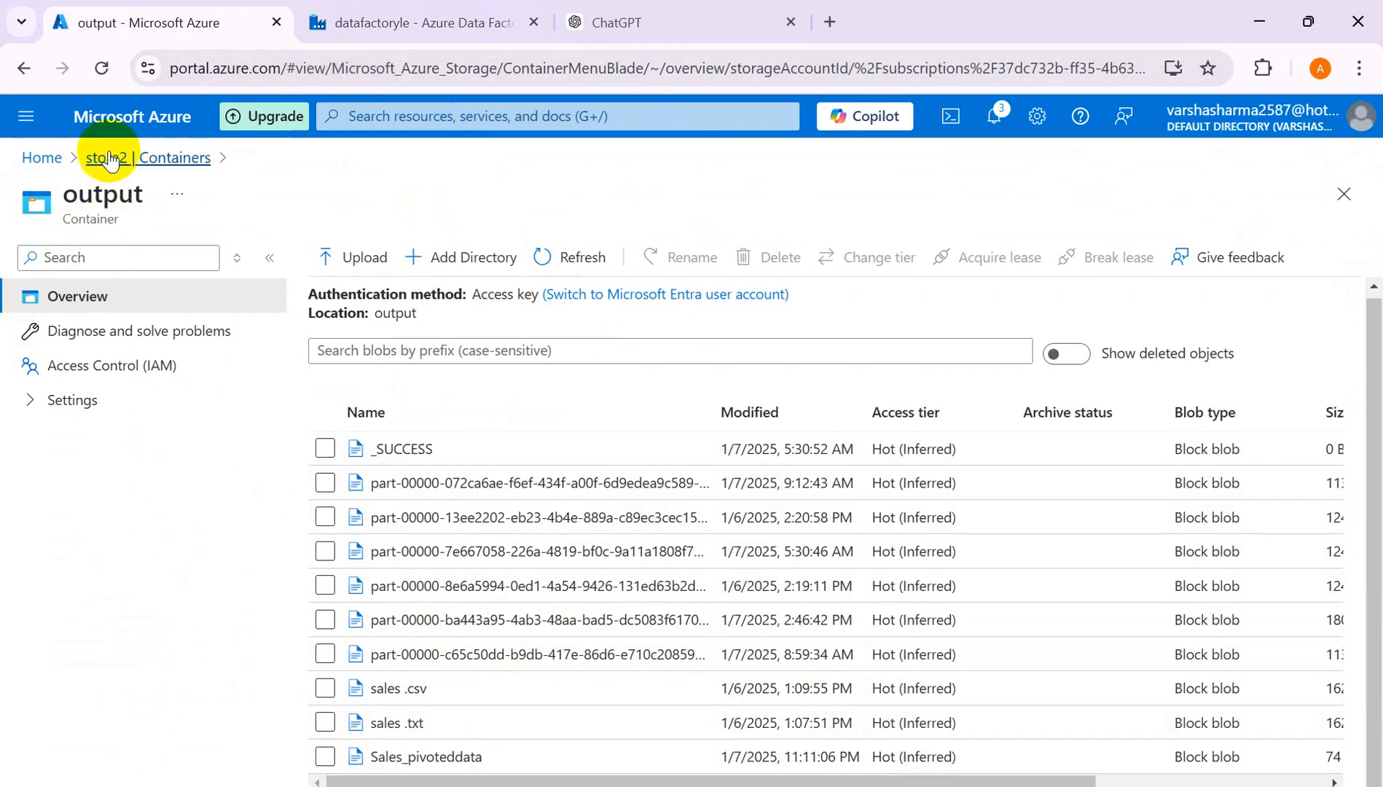
click(102, 158)
click(362, 434)
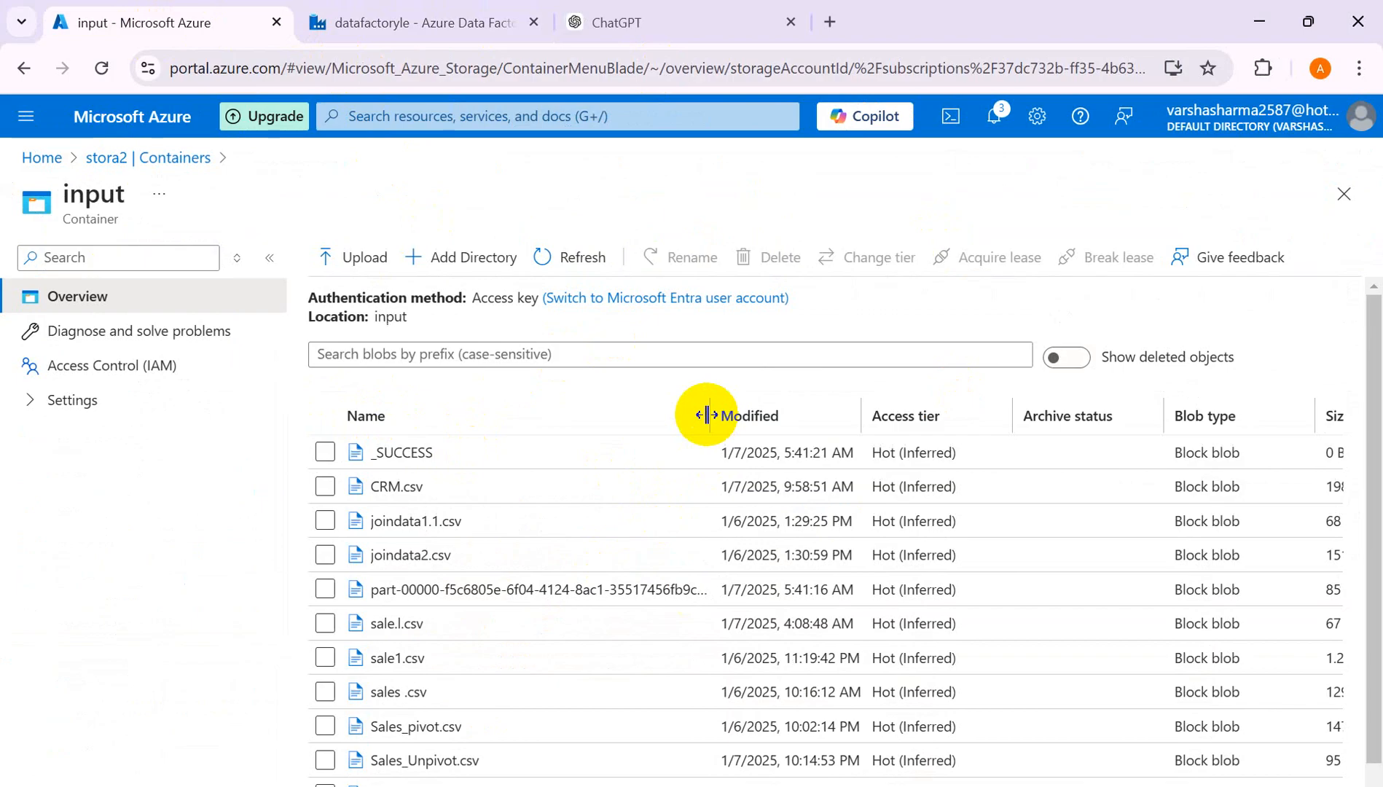
scroll(706, 415, down, 1)
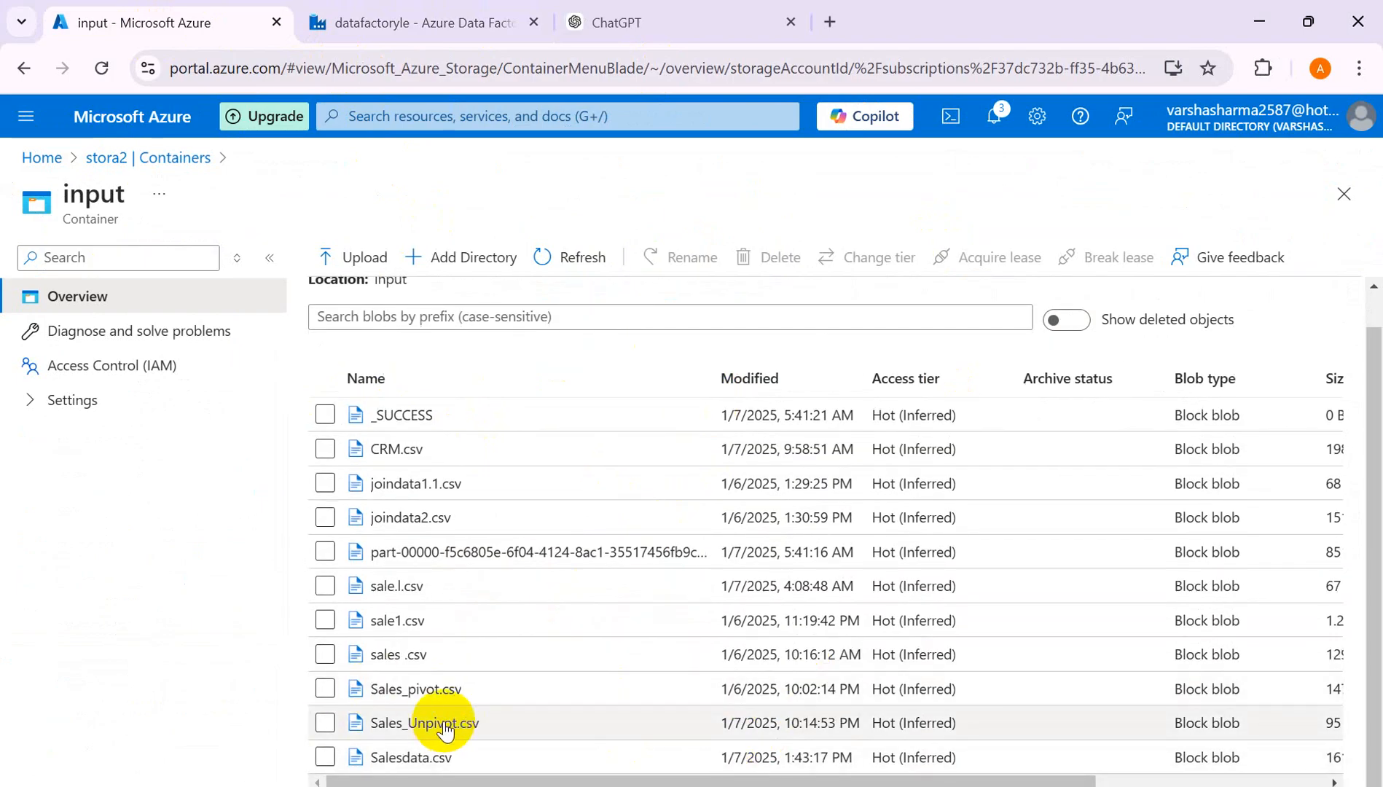
click(424, 723)
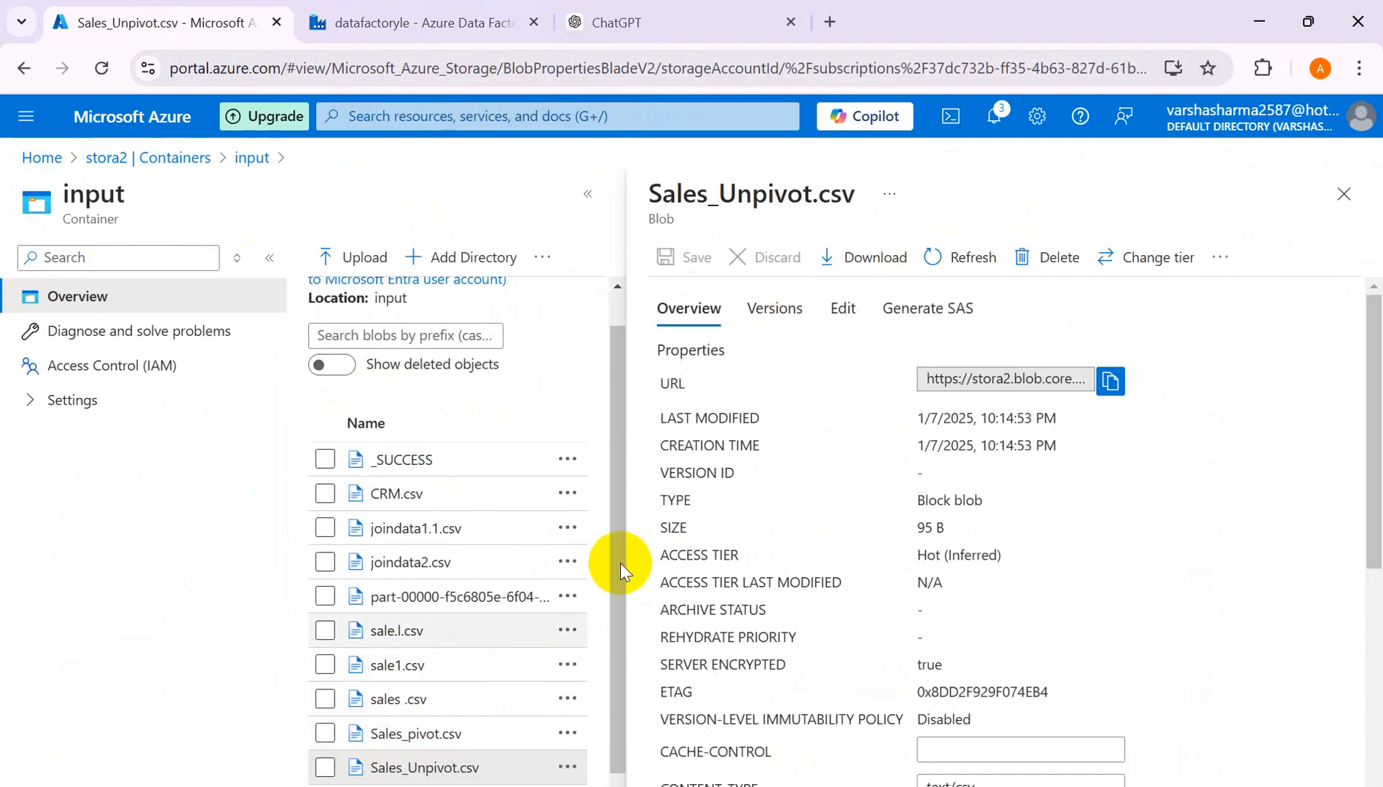
click(843, 309)
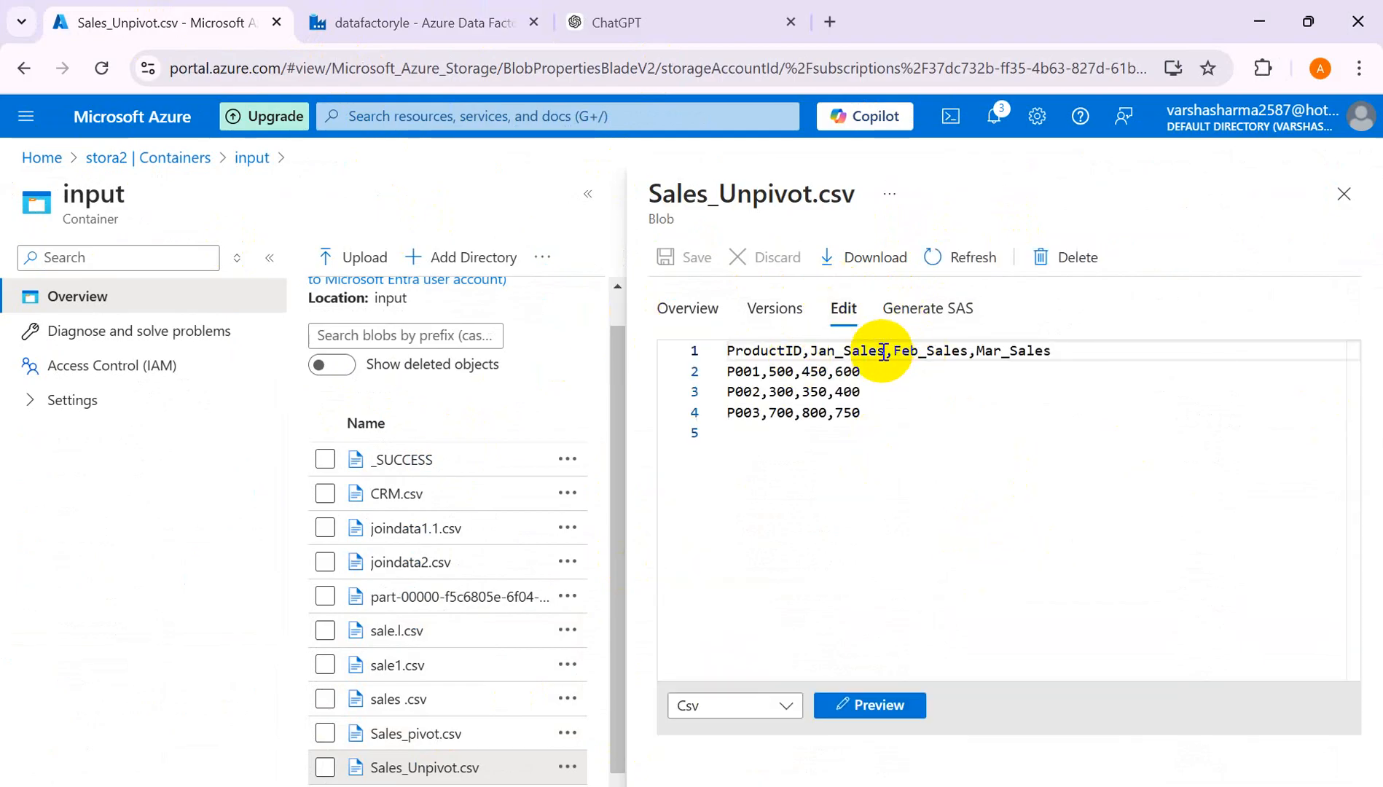
Shorten the month headers in Sales_Unpivot.csv to Jan, Feb and Mar, save the file and return to the input container list
click(885, 351)
key(BackSpace)
key(BackSpace)
key(BackSpace)
key(BackSpace)
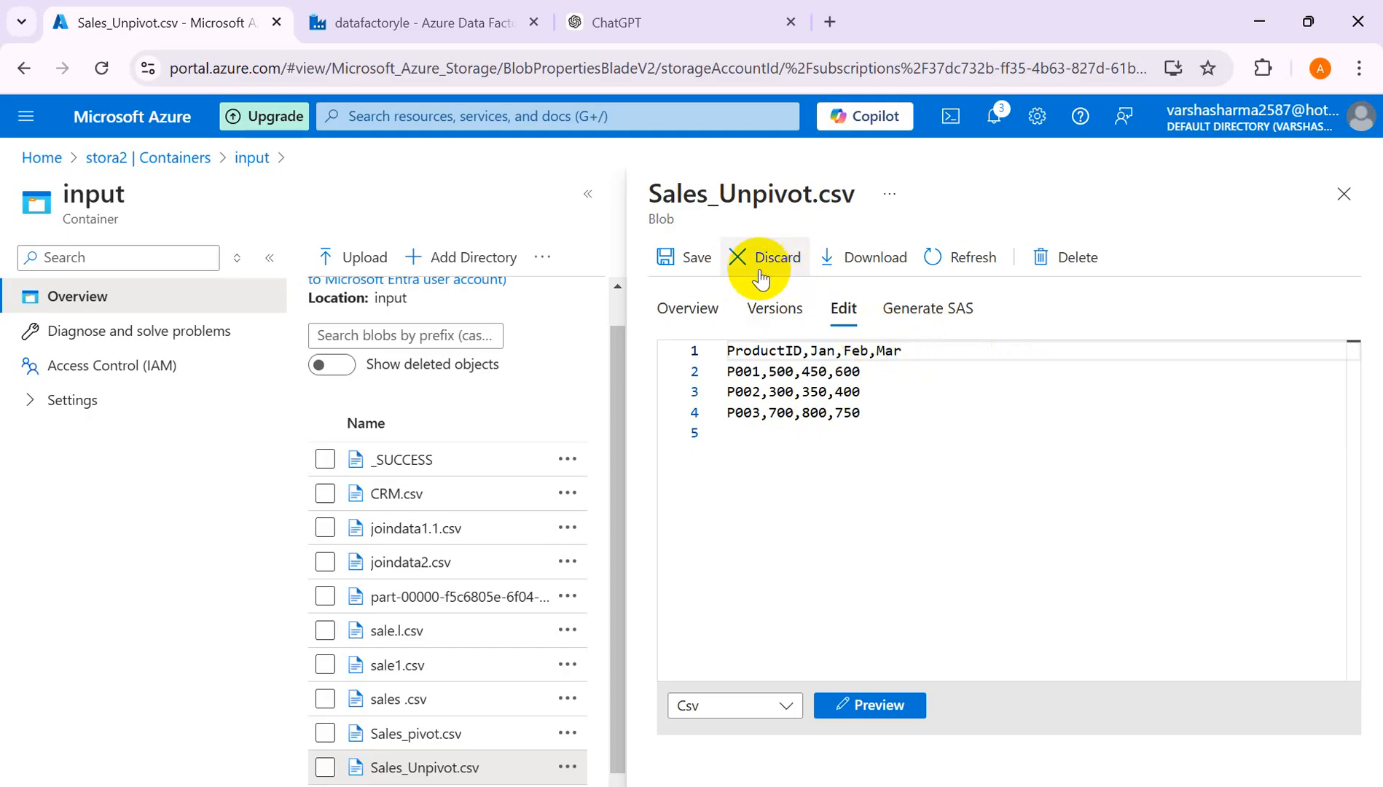
click(699, 261)
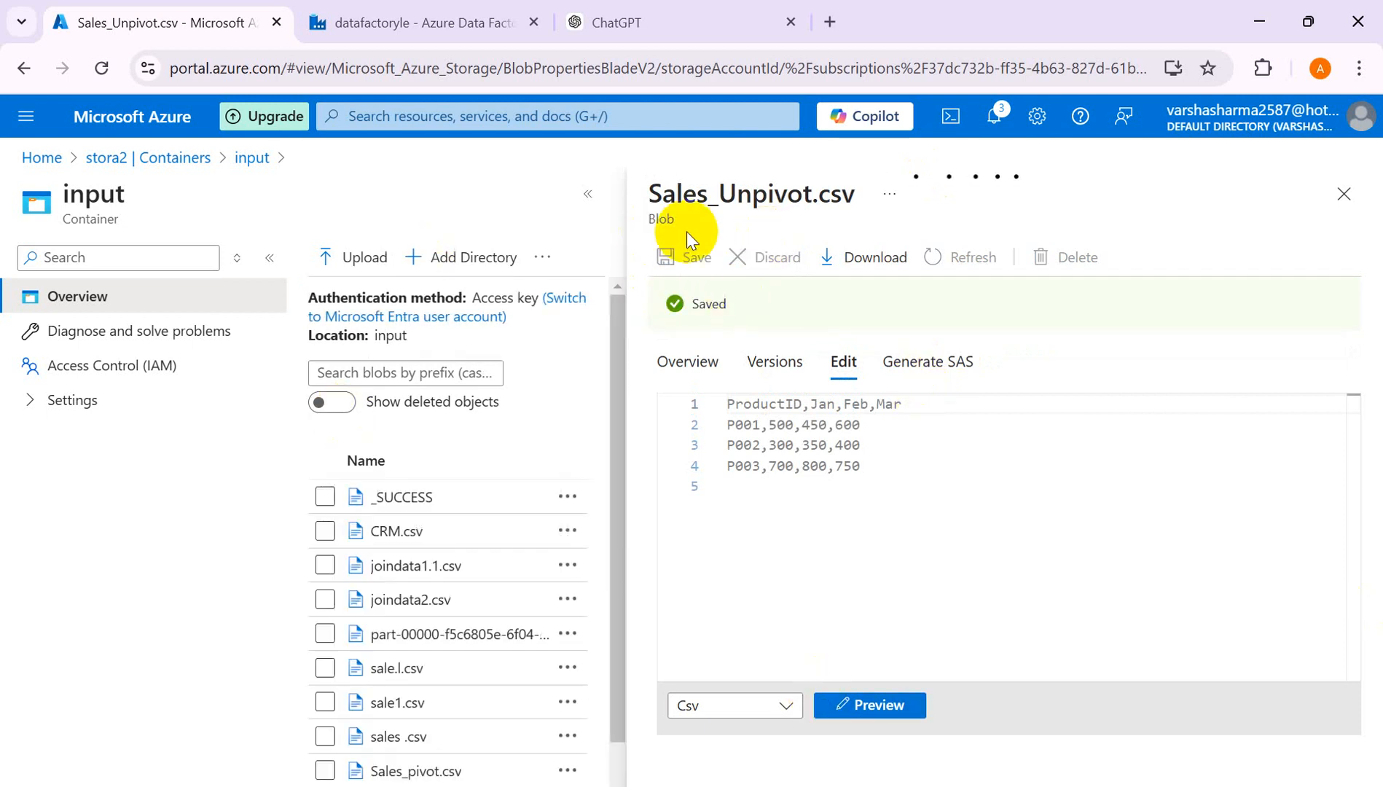
click(1344, 194)
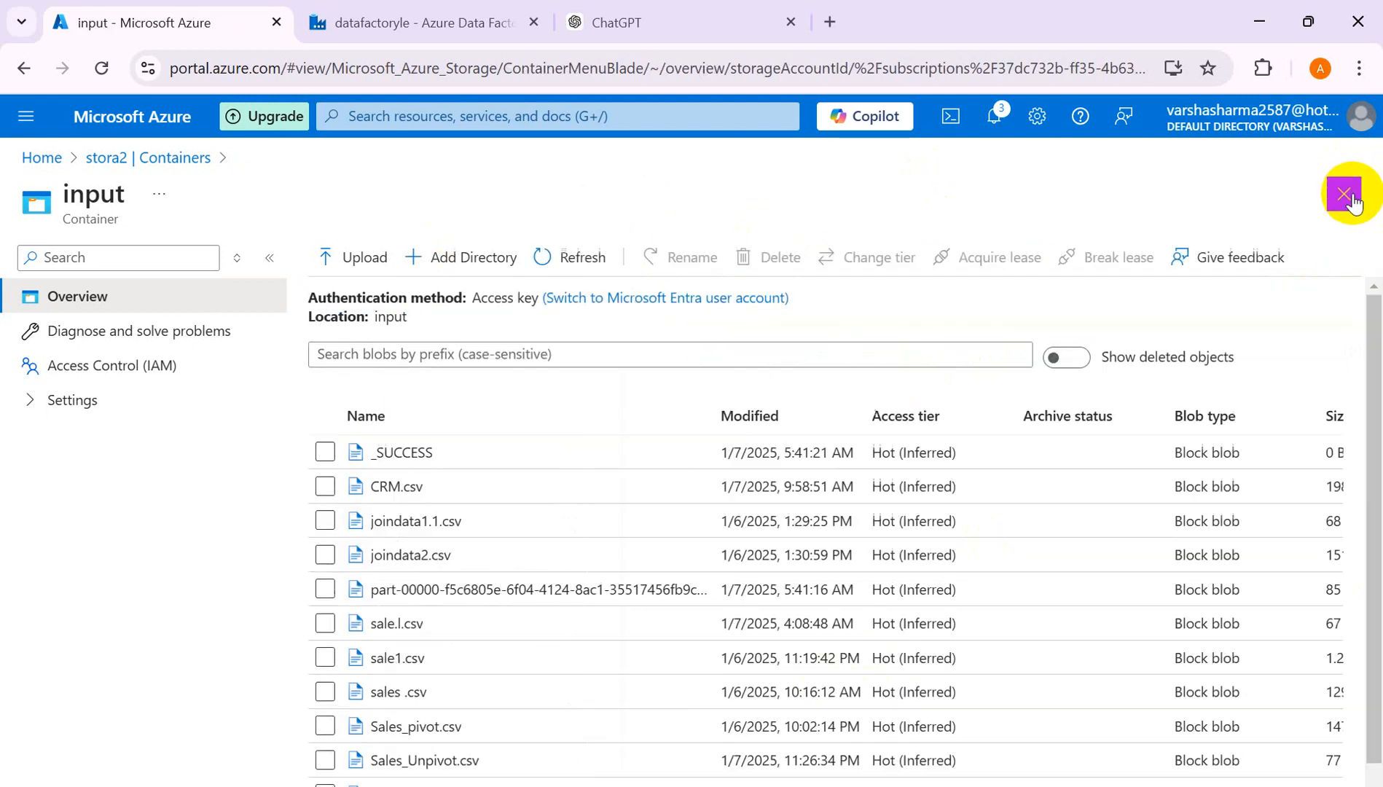
scroll(525, 674, down, 1)
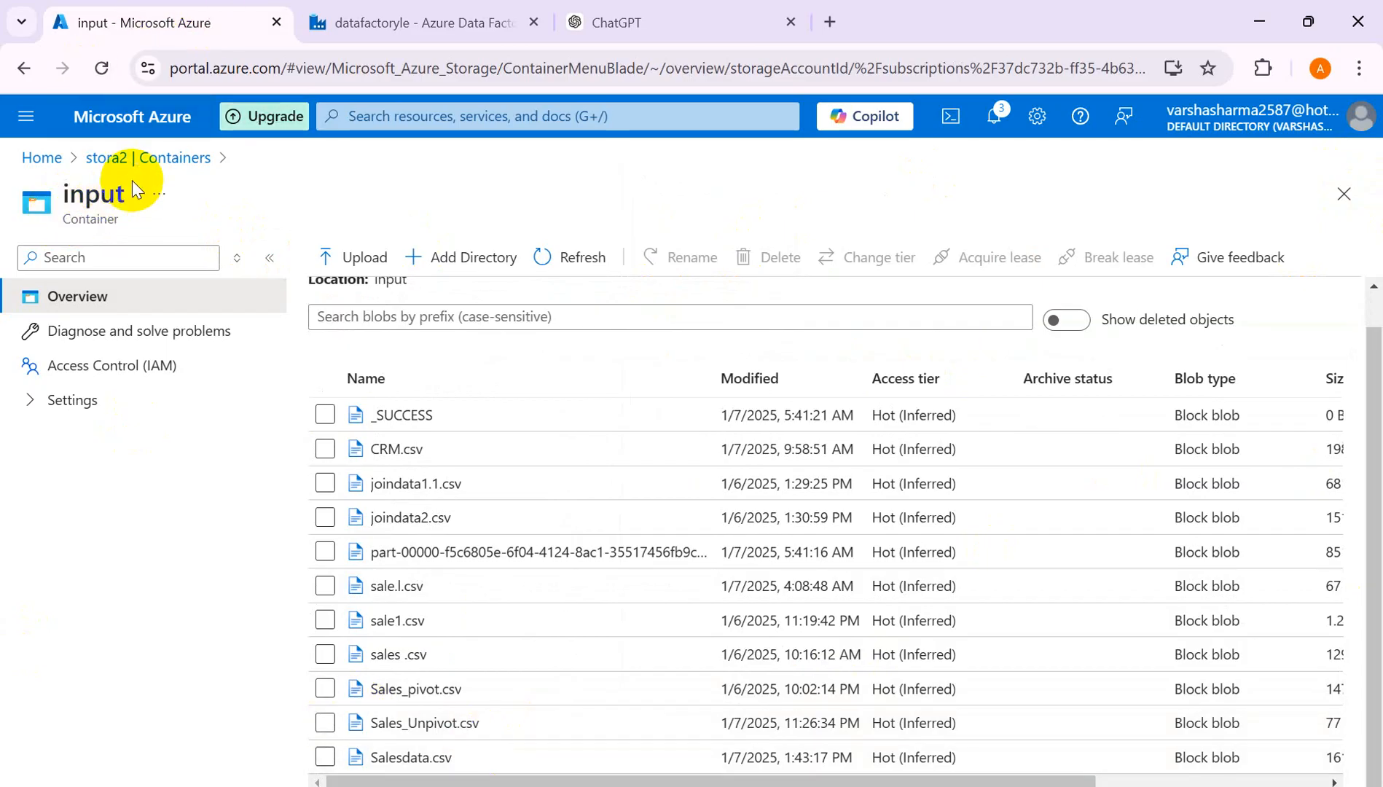
key(alt+Tab)
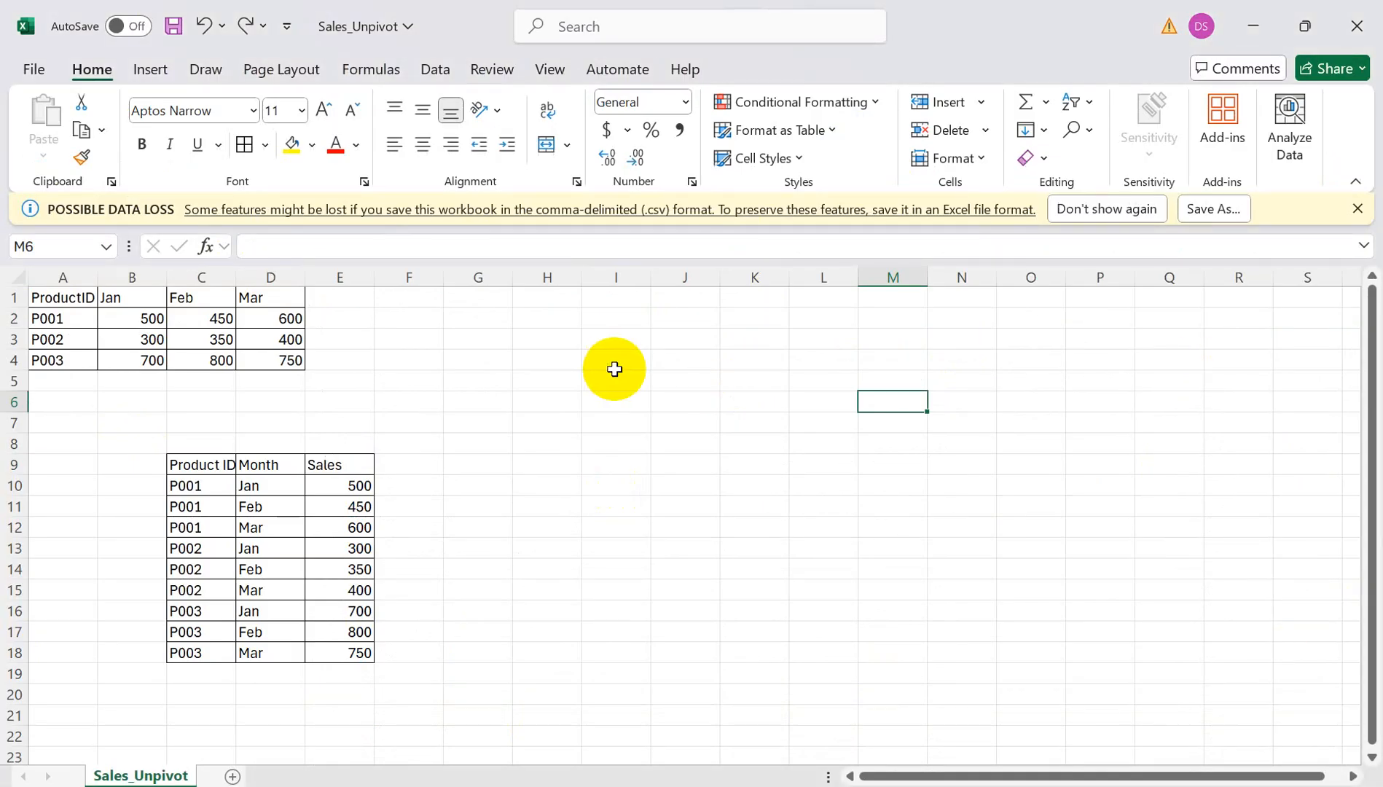
key(alt+Tab)
key(alt+Tab)
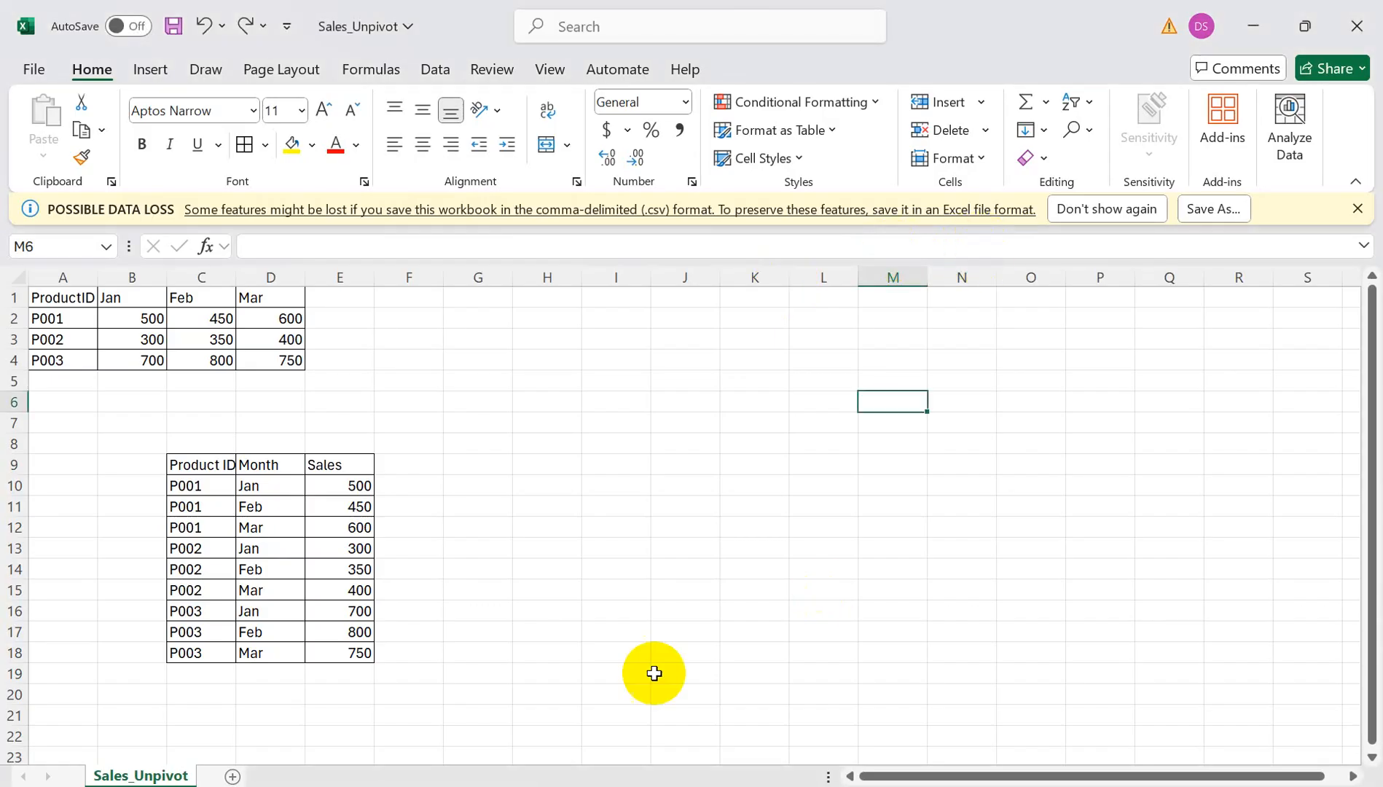
key(alt+Tab)
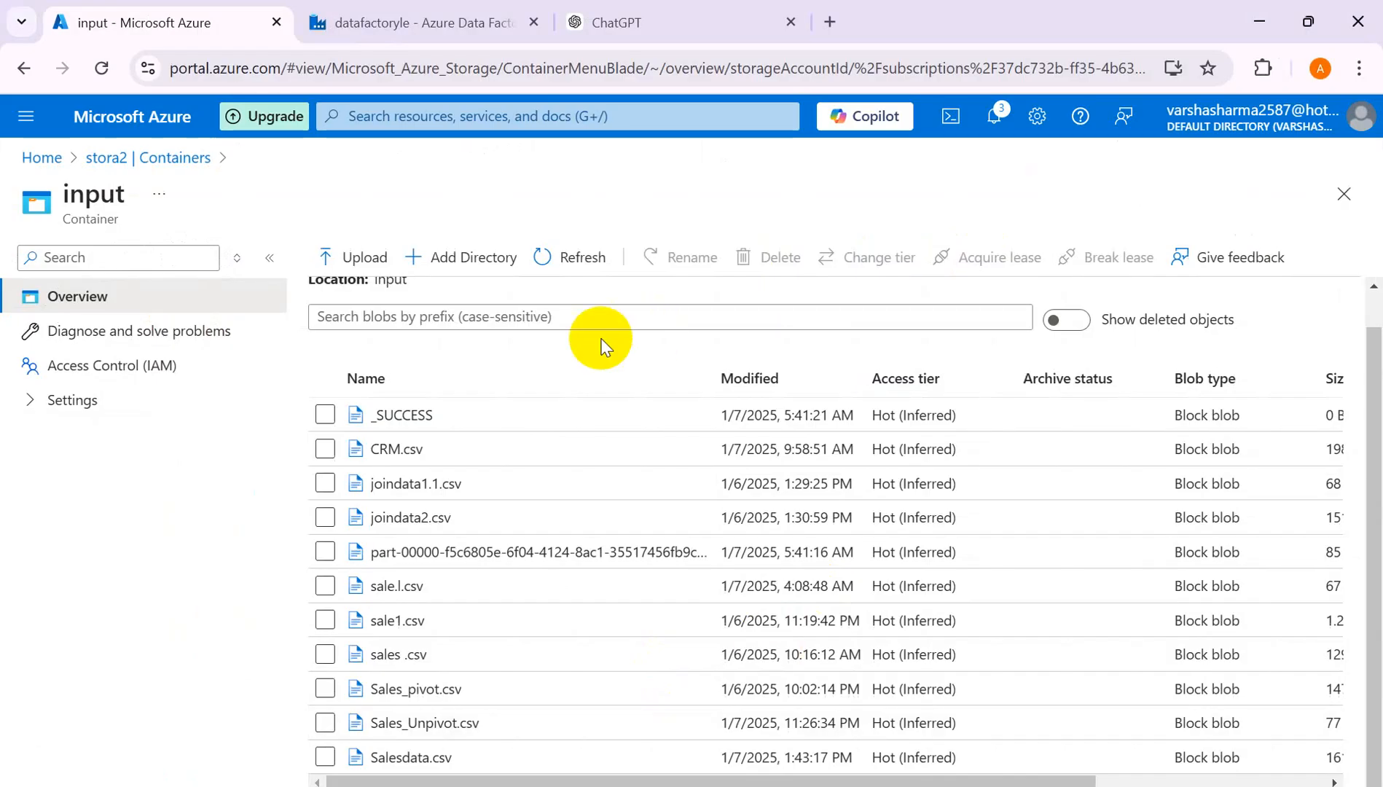
Switch to Azure Data Factory and set the source type of source1 in df_unpivot to Inline
click(423, 21)
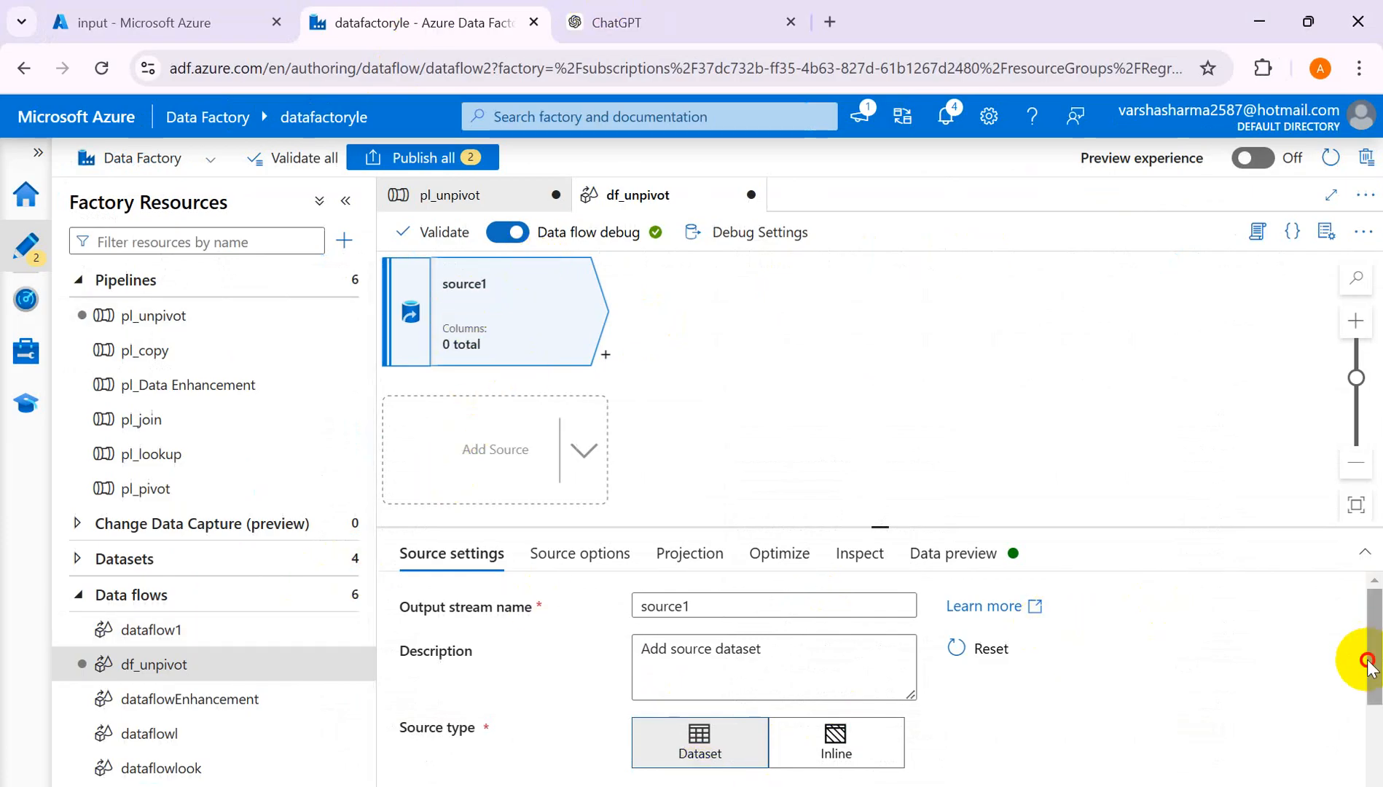
mouse_move(1368, 664)
mouse_down()
mouse_move(1368, 734)
mouse_move(1369, 632)
mouse_move(1377, 740)
mouse_move(1368, 684)
mouse_up()
click(893, 746)
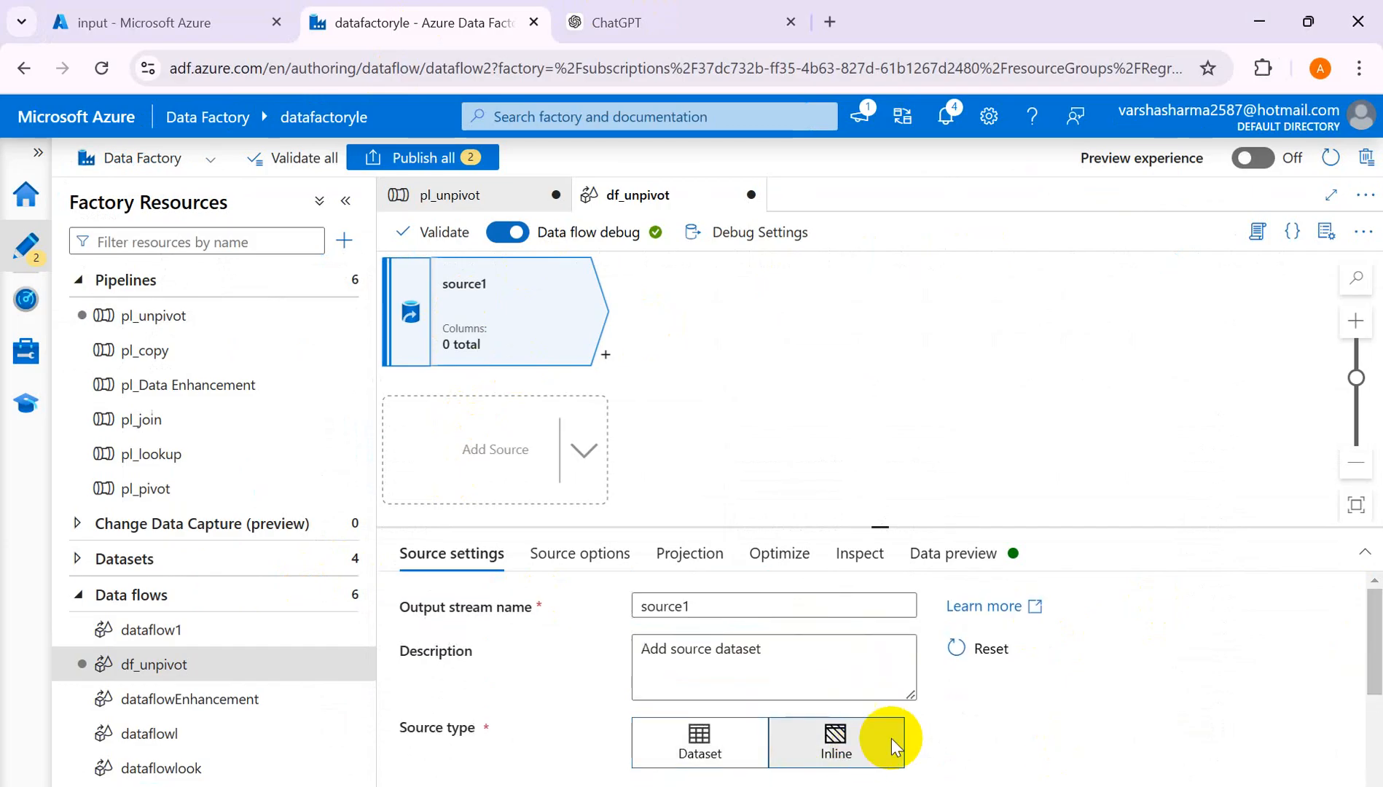
drag(1371, 657, 1361, 750)
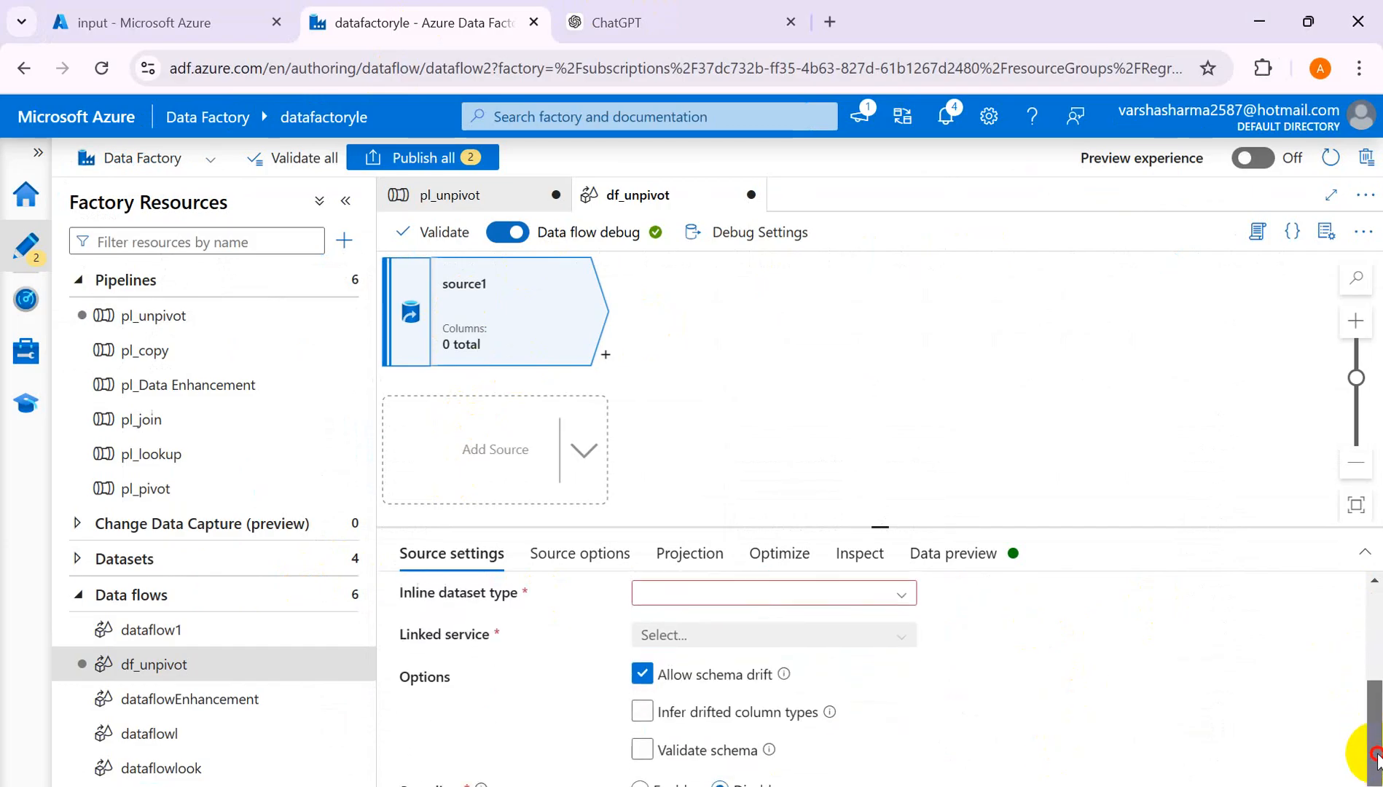
Check the file type of Sales_Unpivot.csv in the Azure portal's input container, and return to Azure Data Factory
click(906, 588)
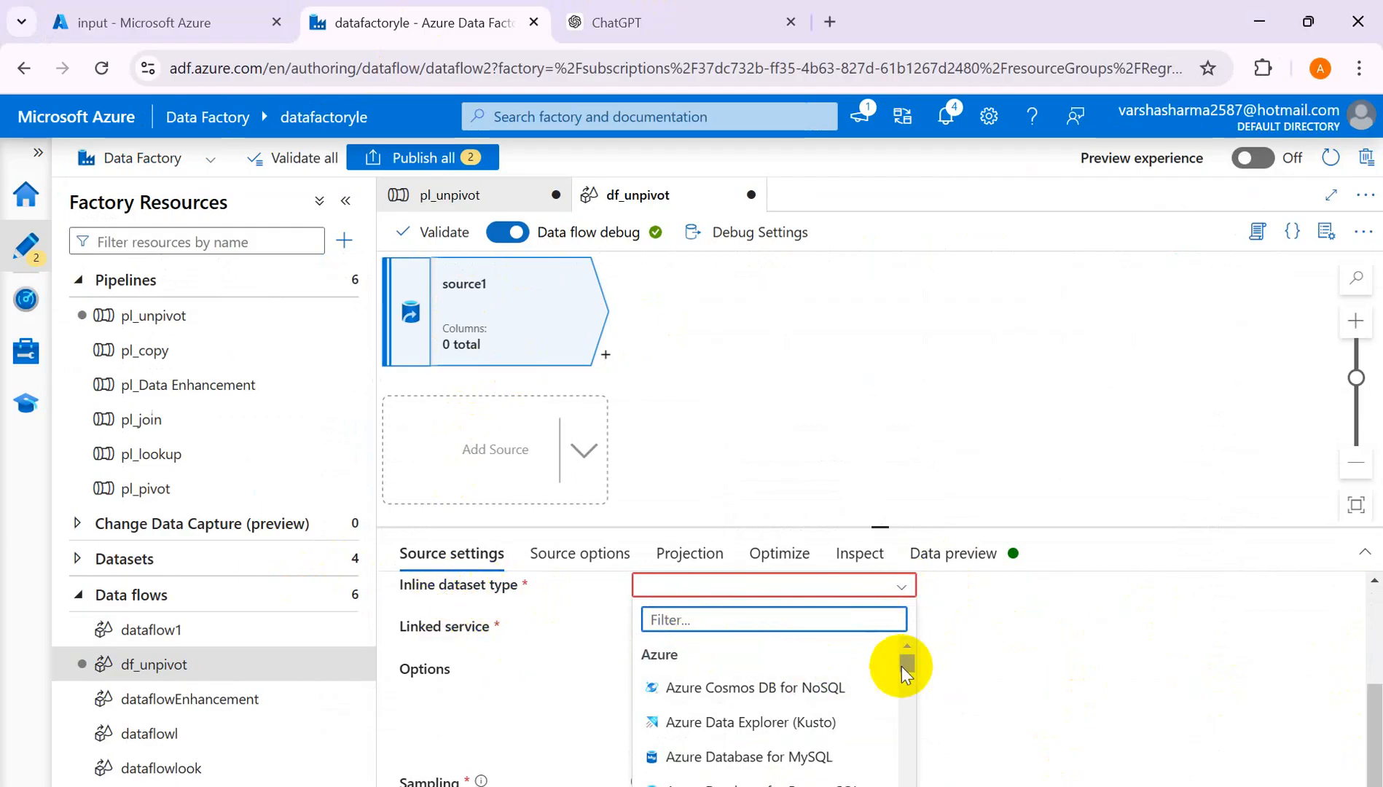
click(177, 25)
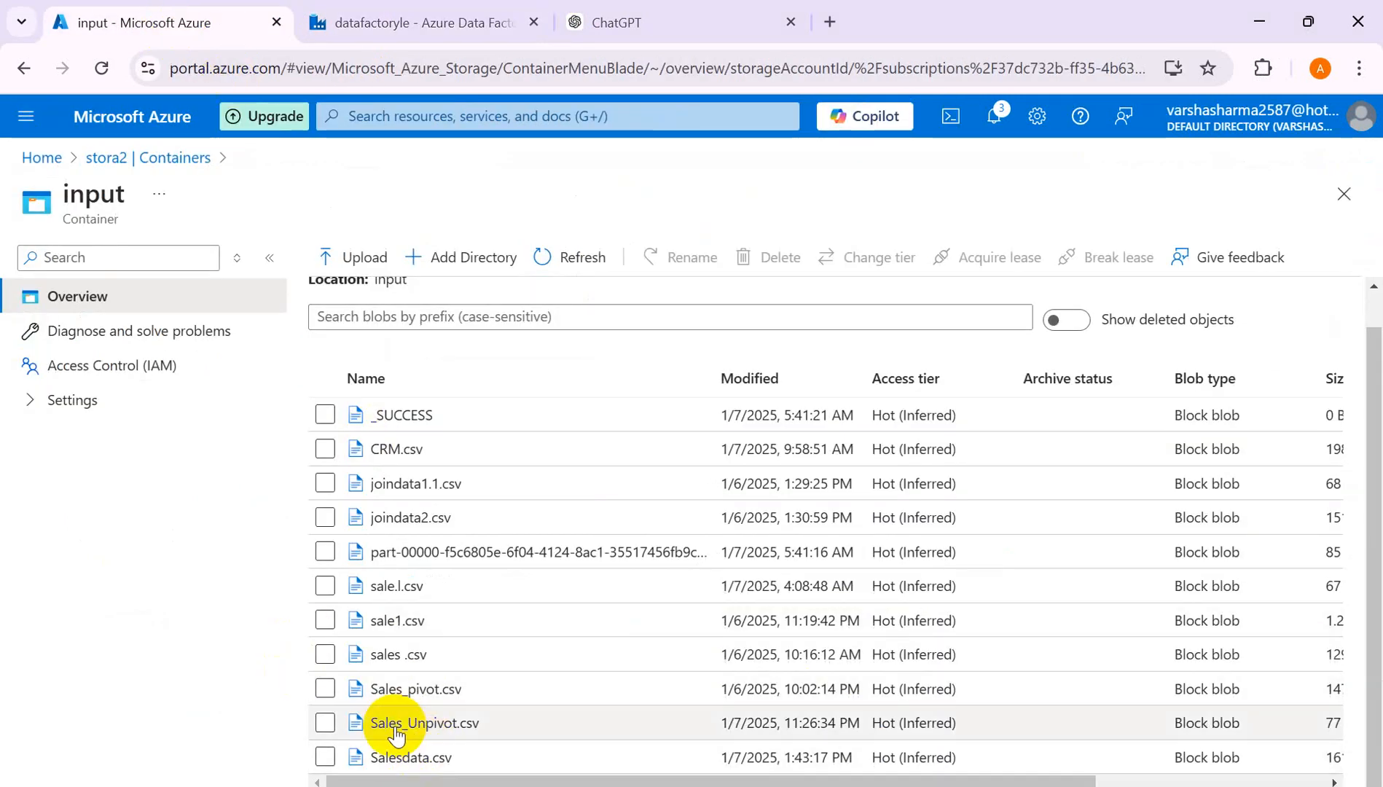
click(357, 23)
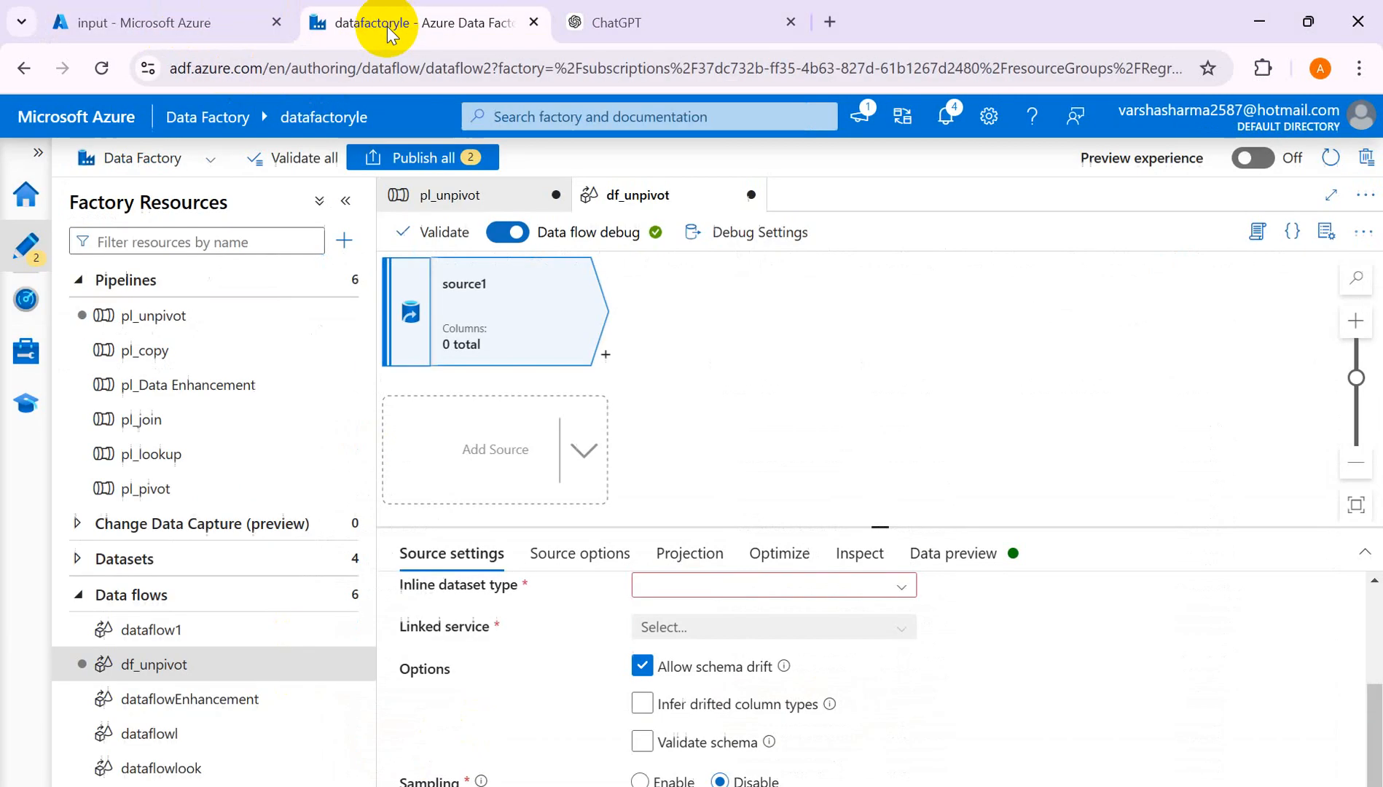
Set source1's inline dataset type to DelimitedText and its linked service to ls_adlsgen2
click(899, 585)
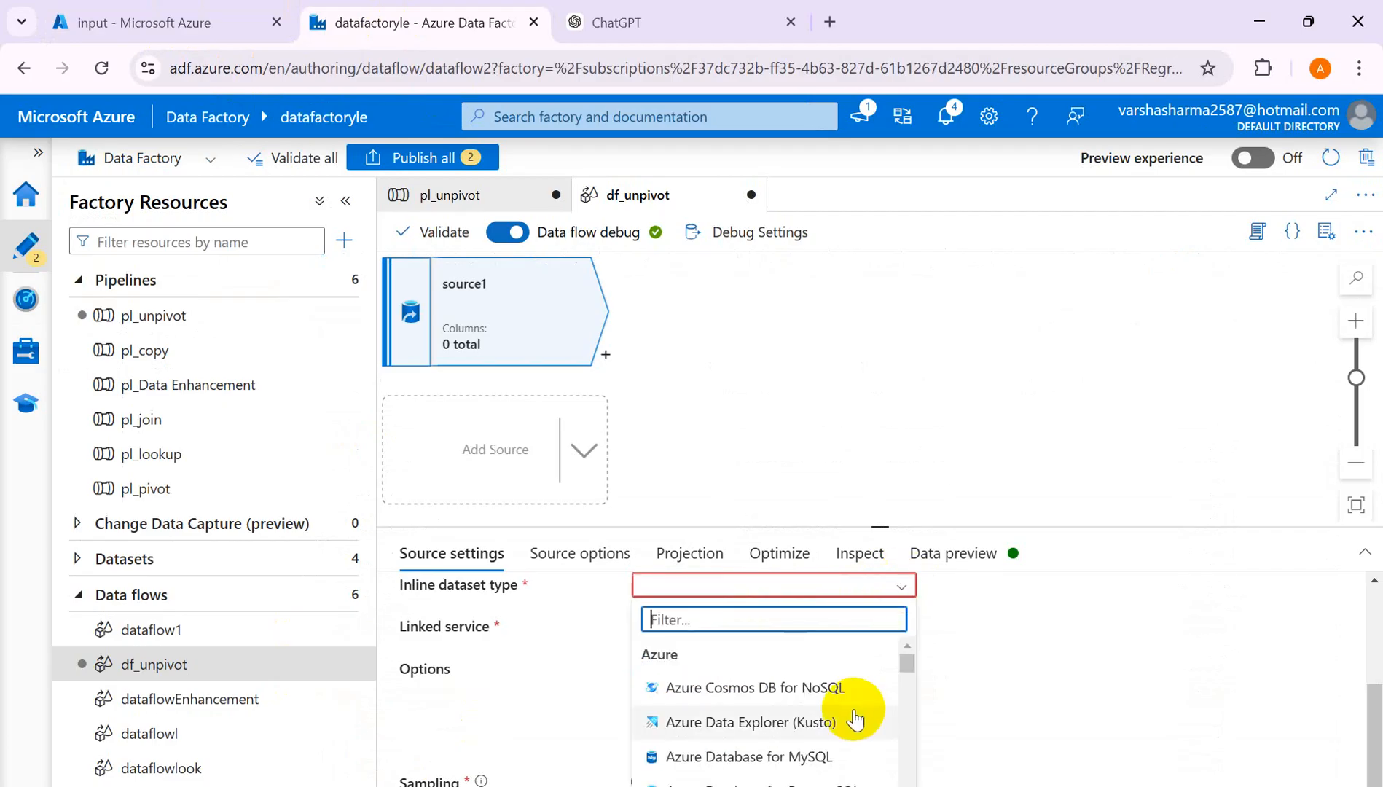
scroll(849, 718, down, 2)
scroll(850, 723, down, 5)
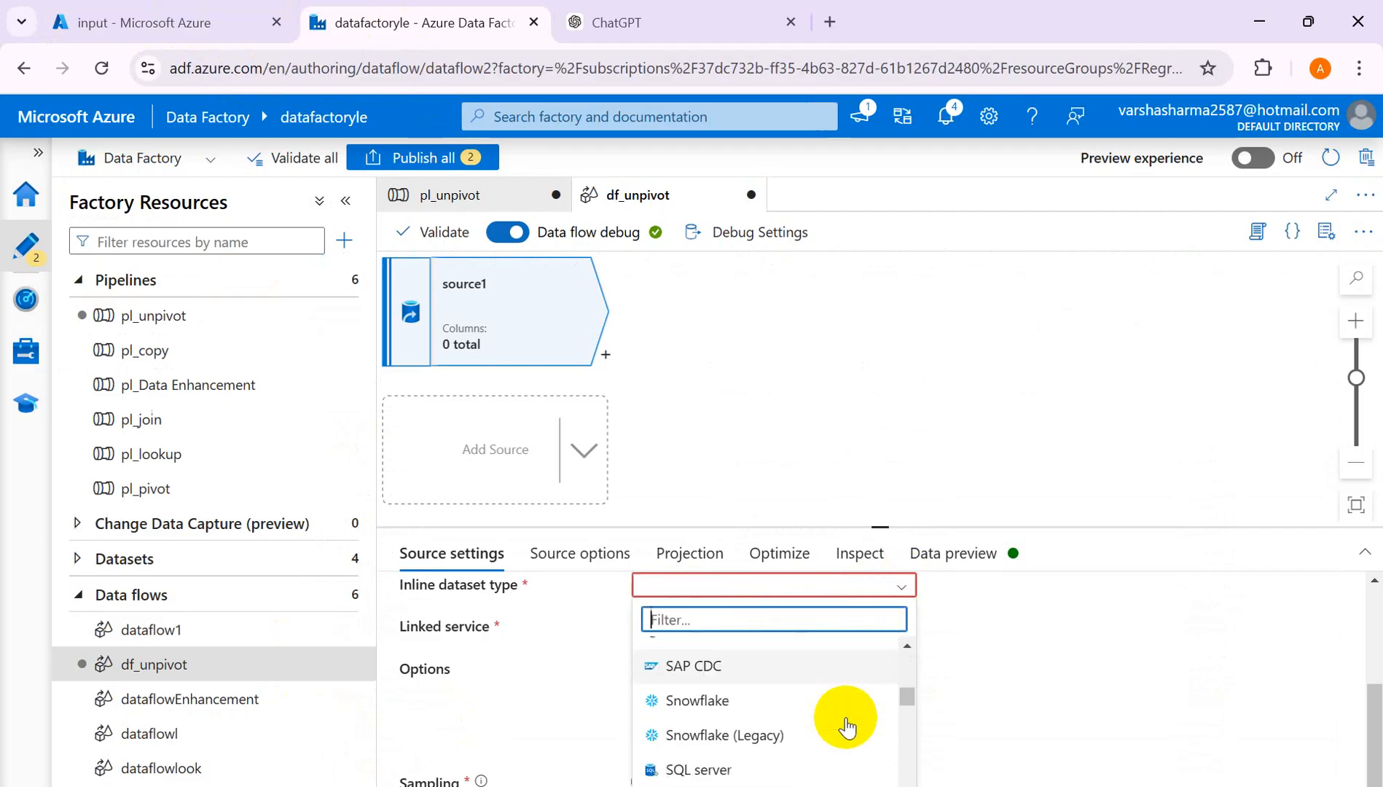
scroll(845, 722, down, 2)
scroll(743, 710, up, 2)
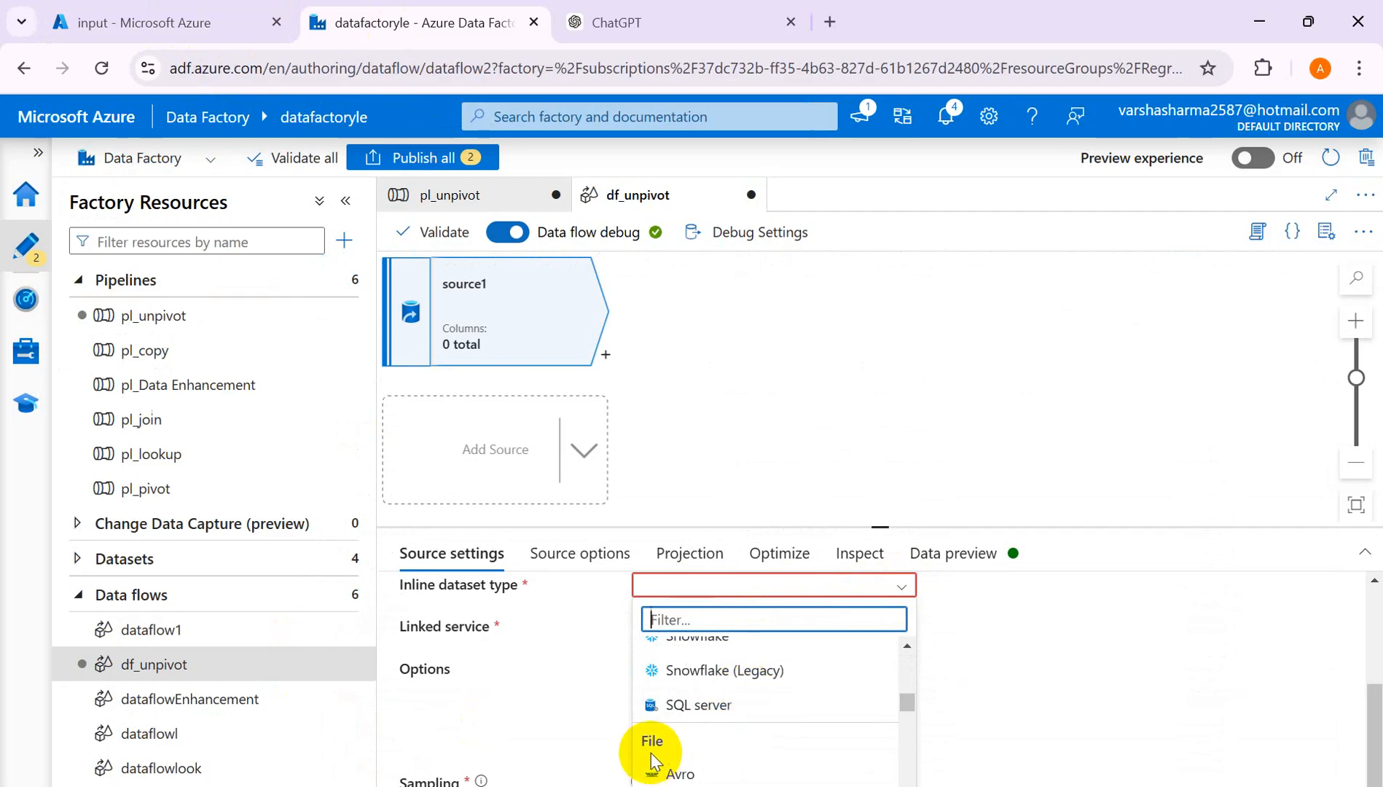
scroll(718, 743, down, 2)
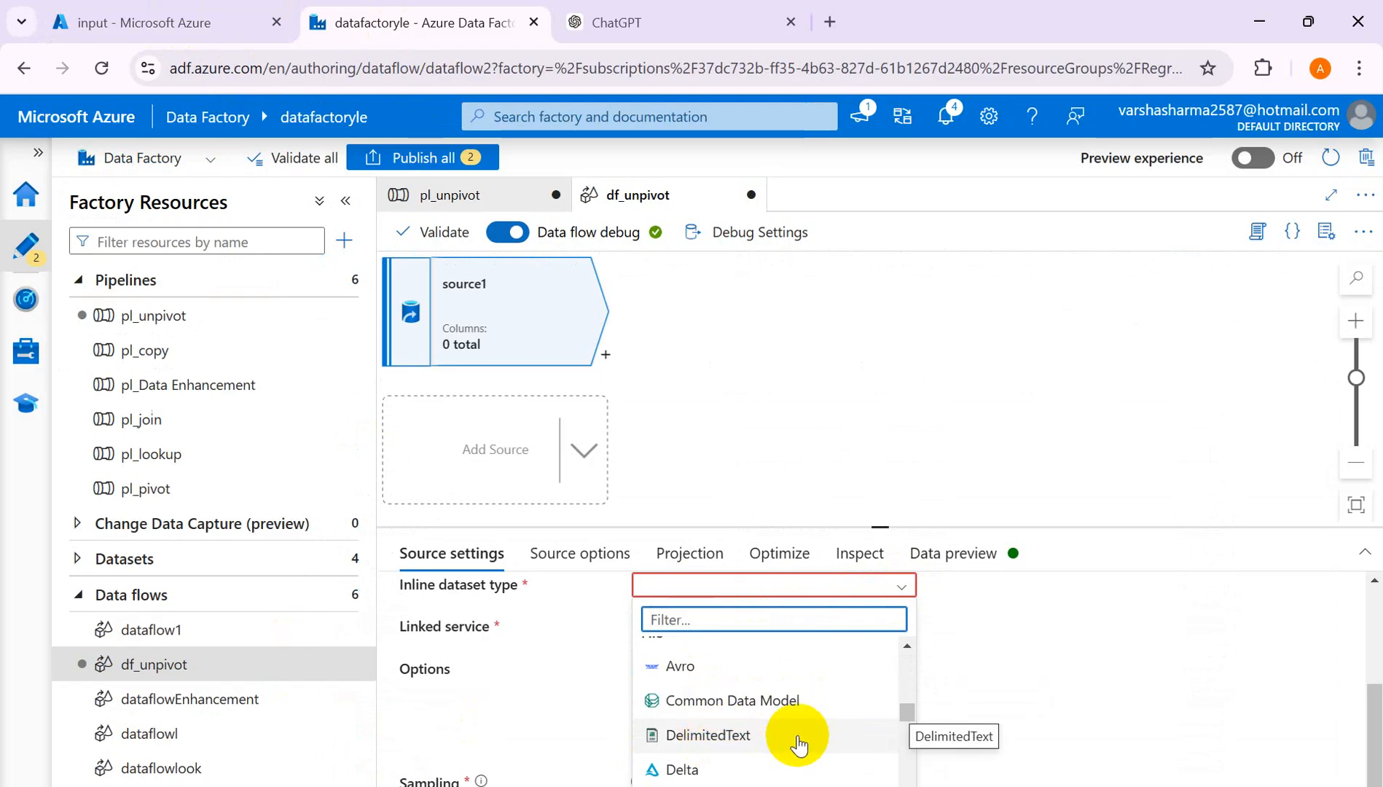
scroll(796, 738, down, 2)
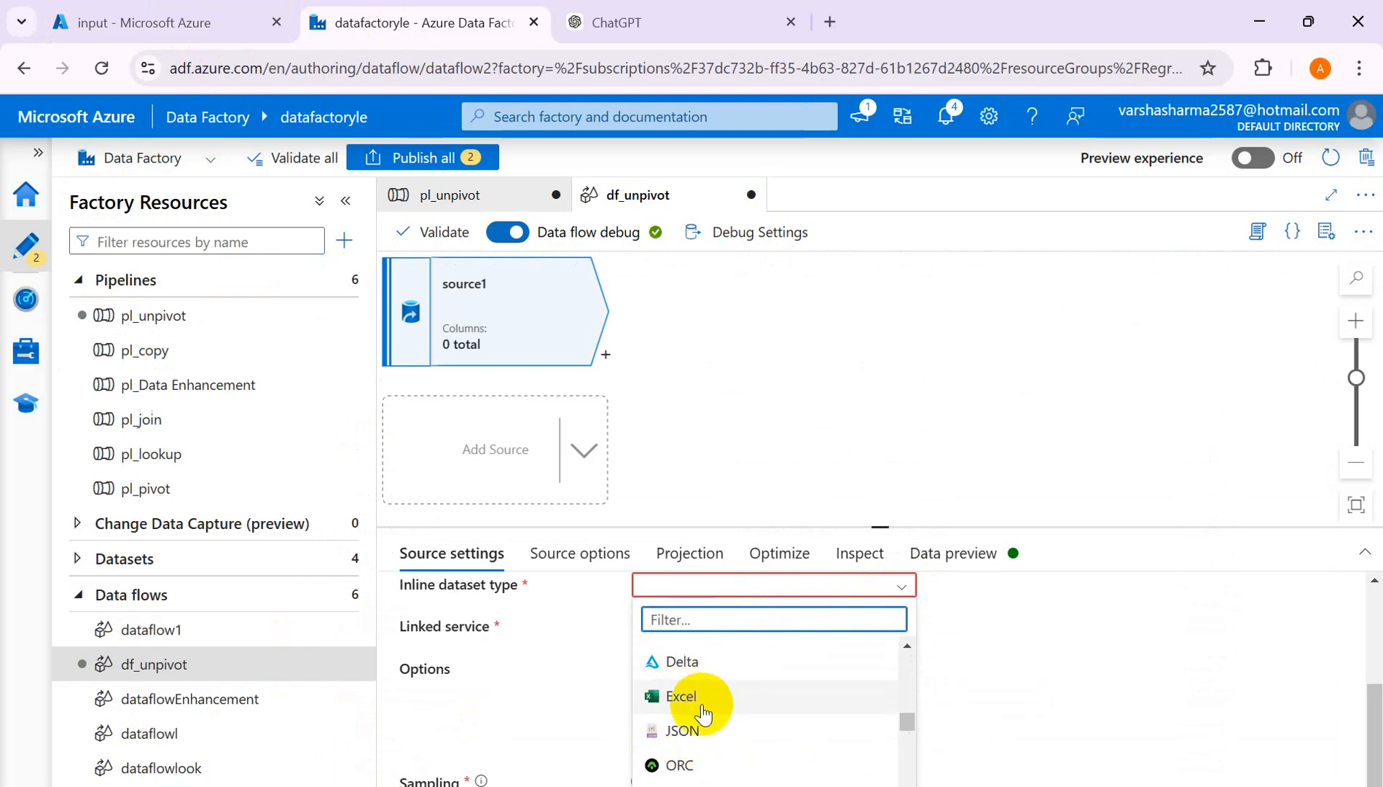
scroll(728, 758, down, 2)
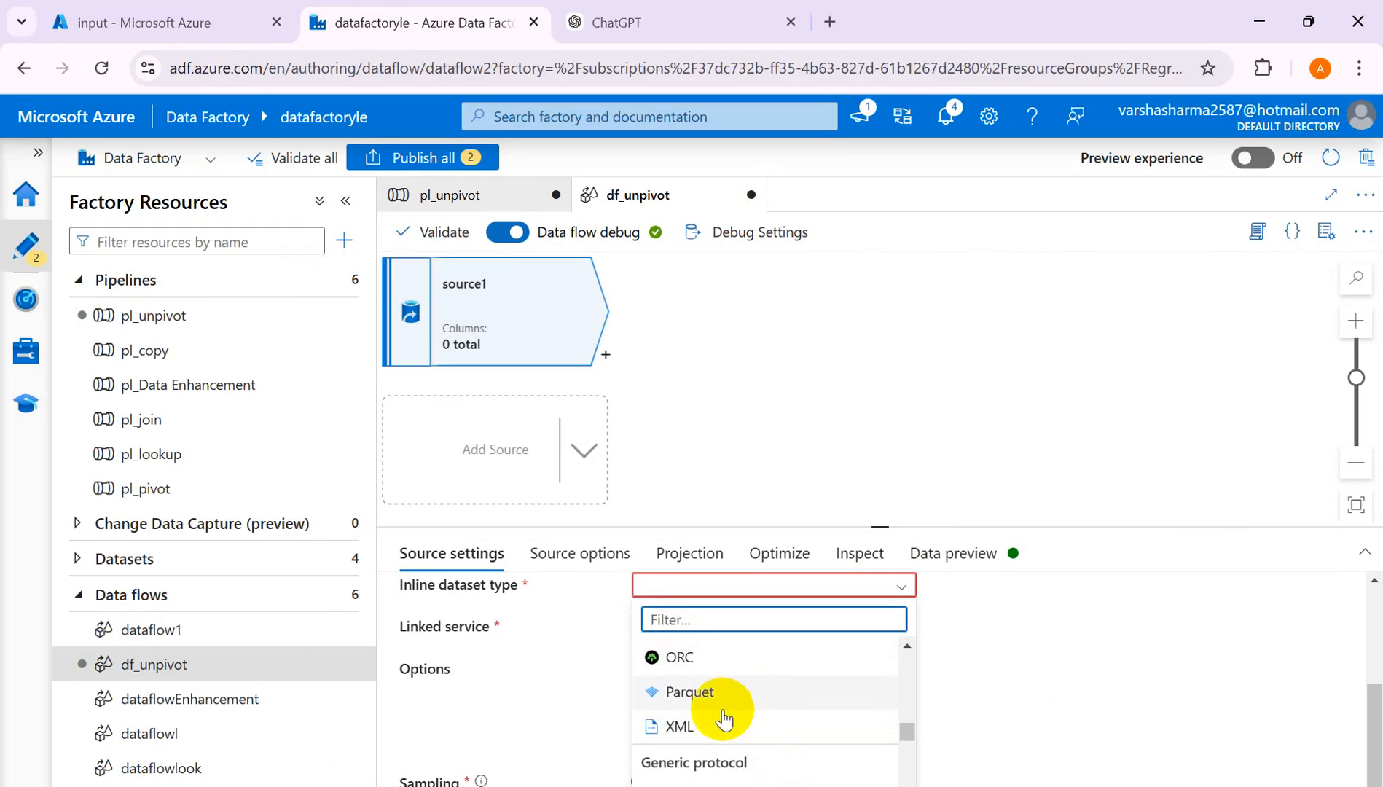
scroll(806, 719, up, 4)
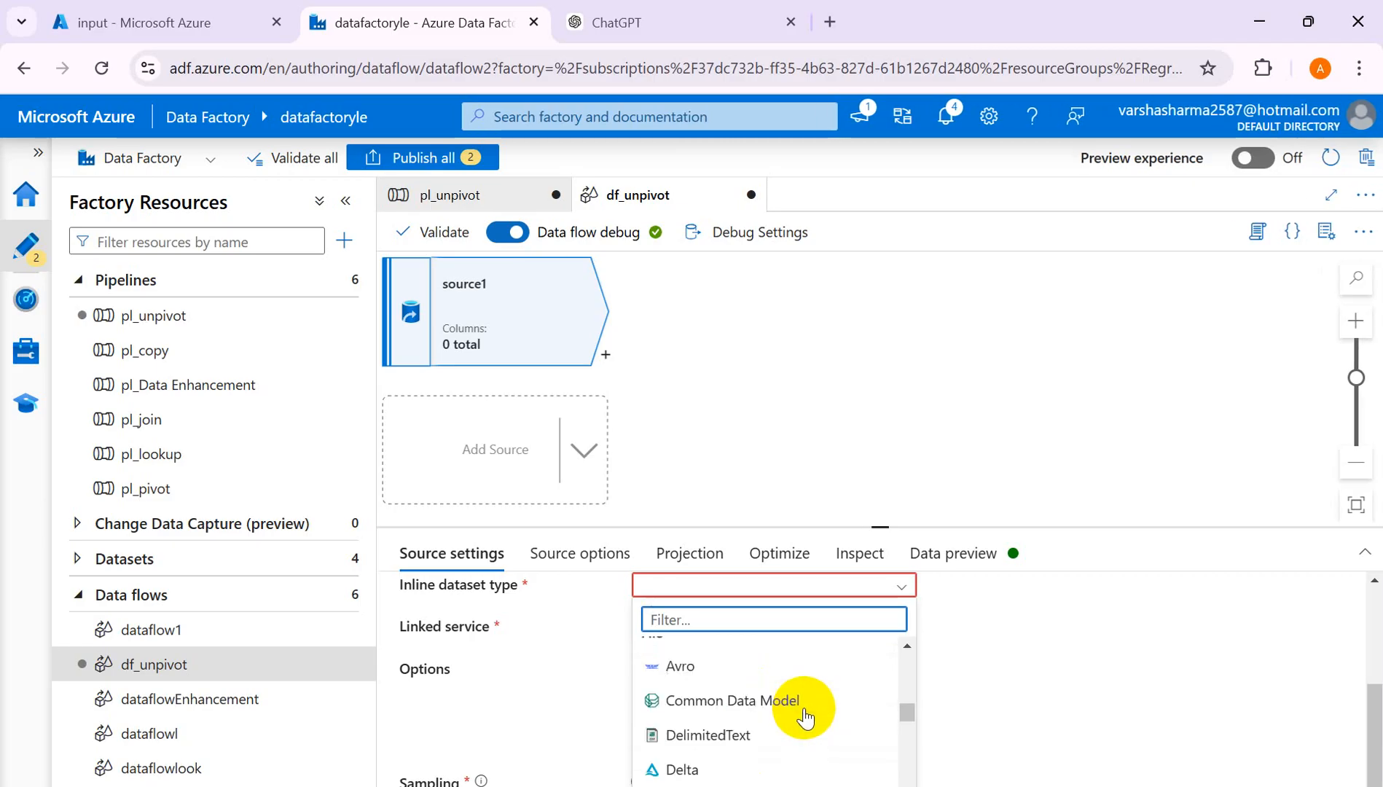
click(705, 737)
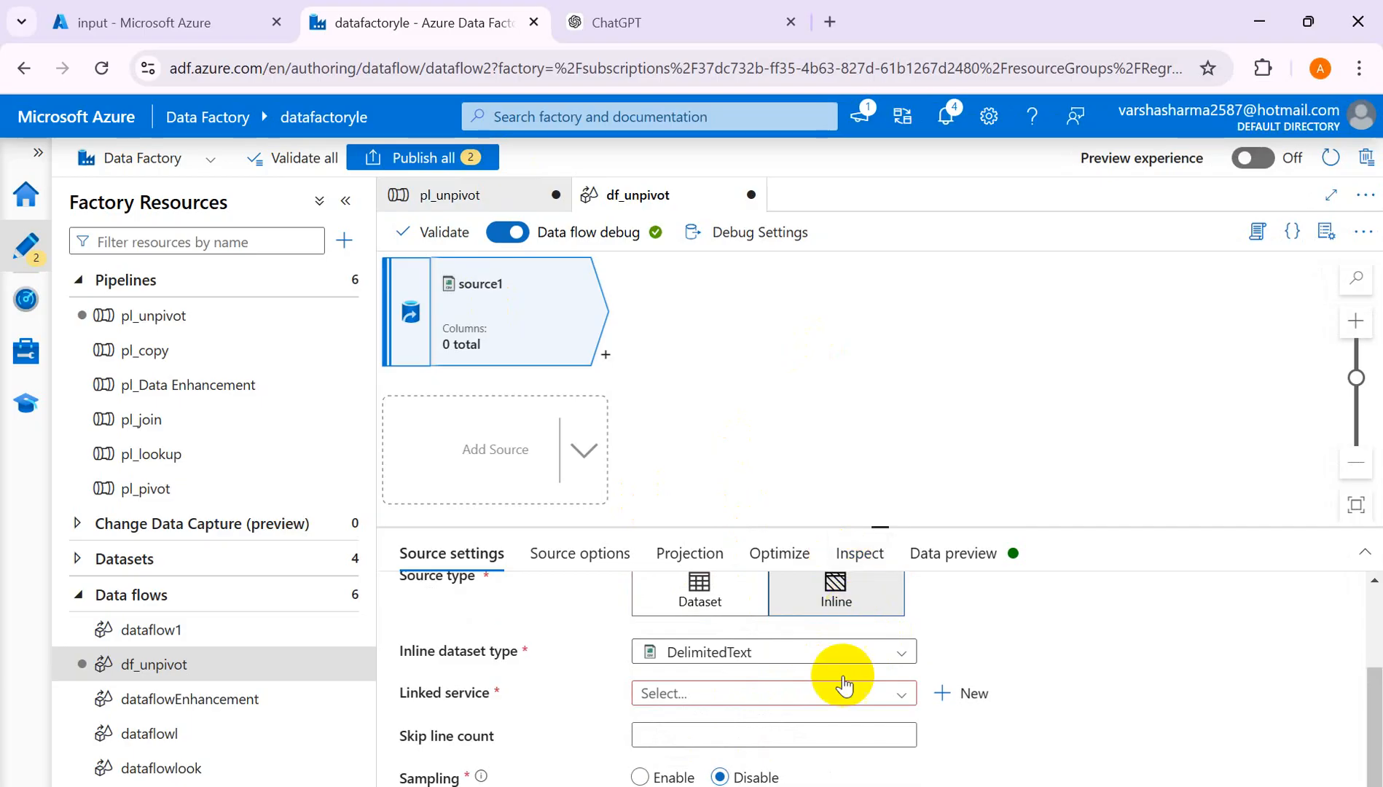
click(905, 696)
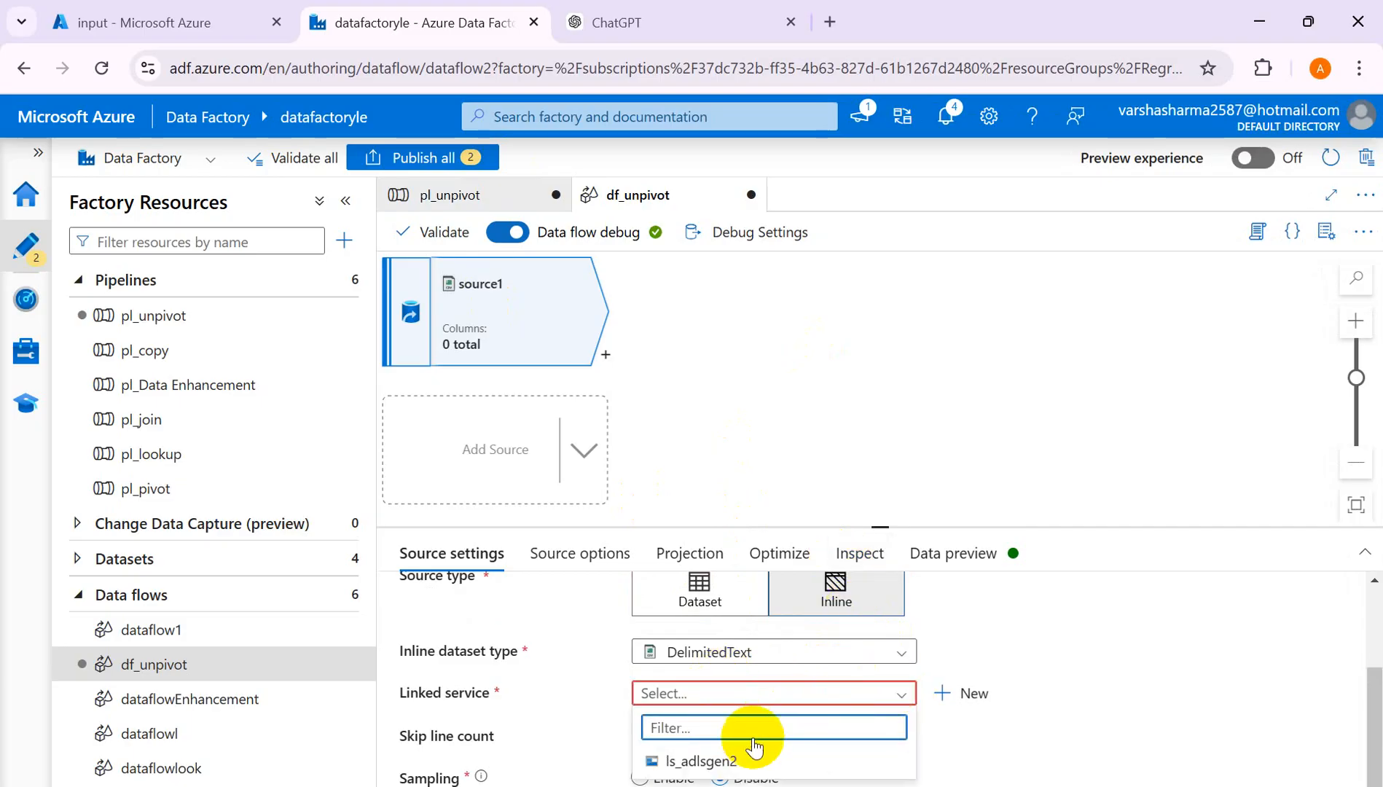
click(714, 760)
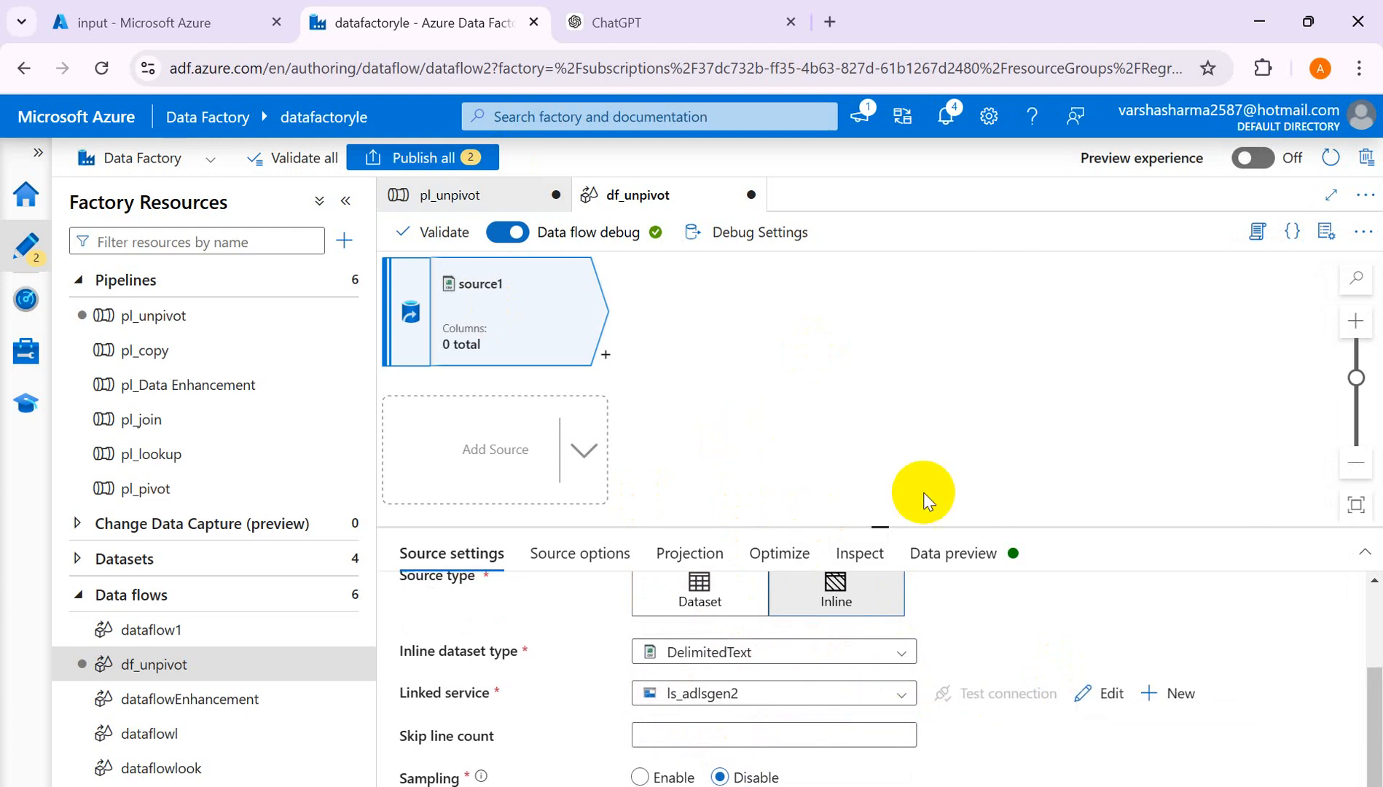
Set source1's file path to Sales_Unpivot.csv in the input folder by browsing the linked storage
drag(878, 525, 897, 395)
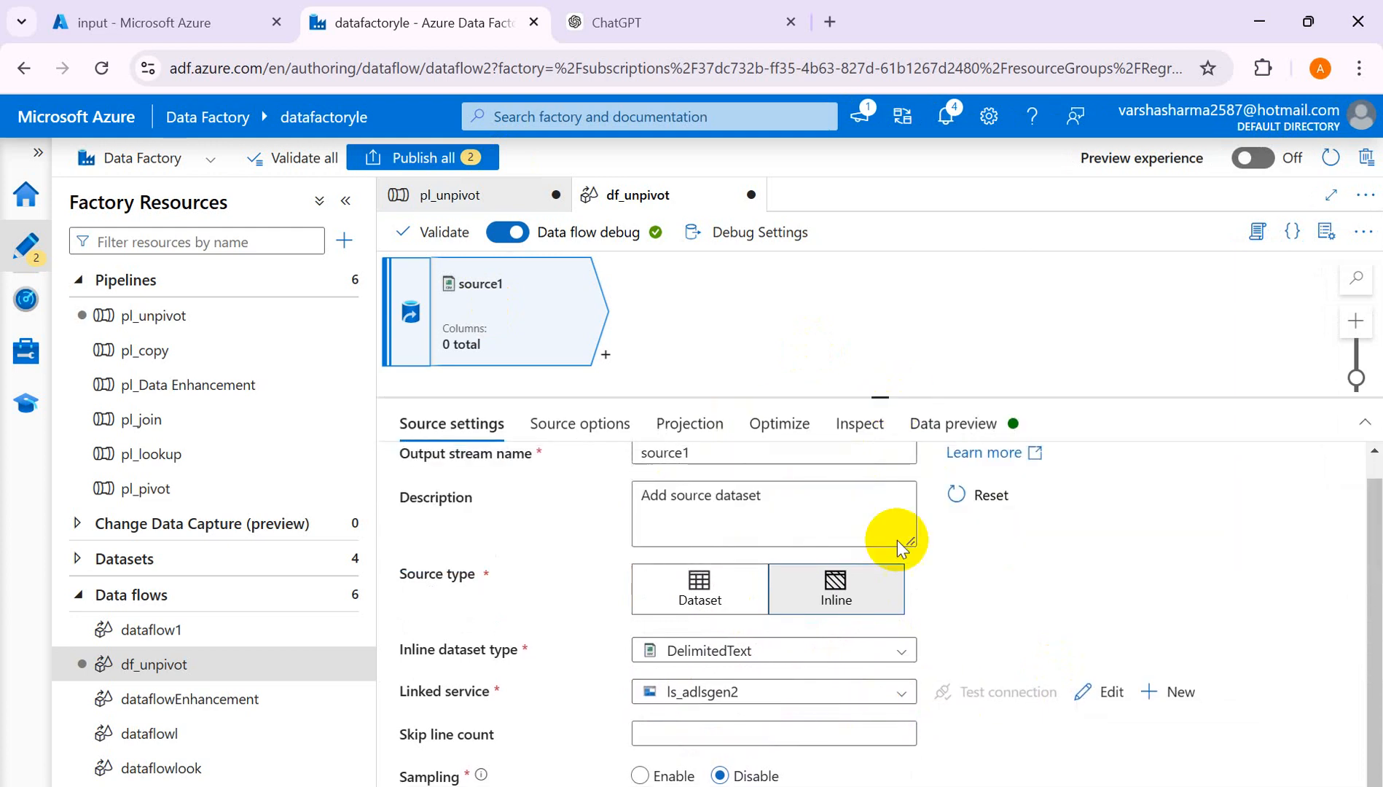
click(572, 430)
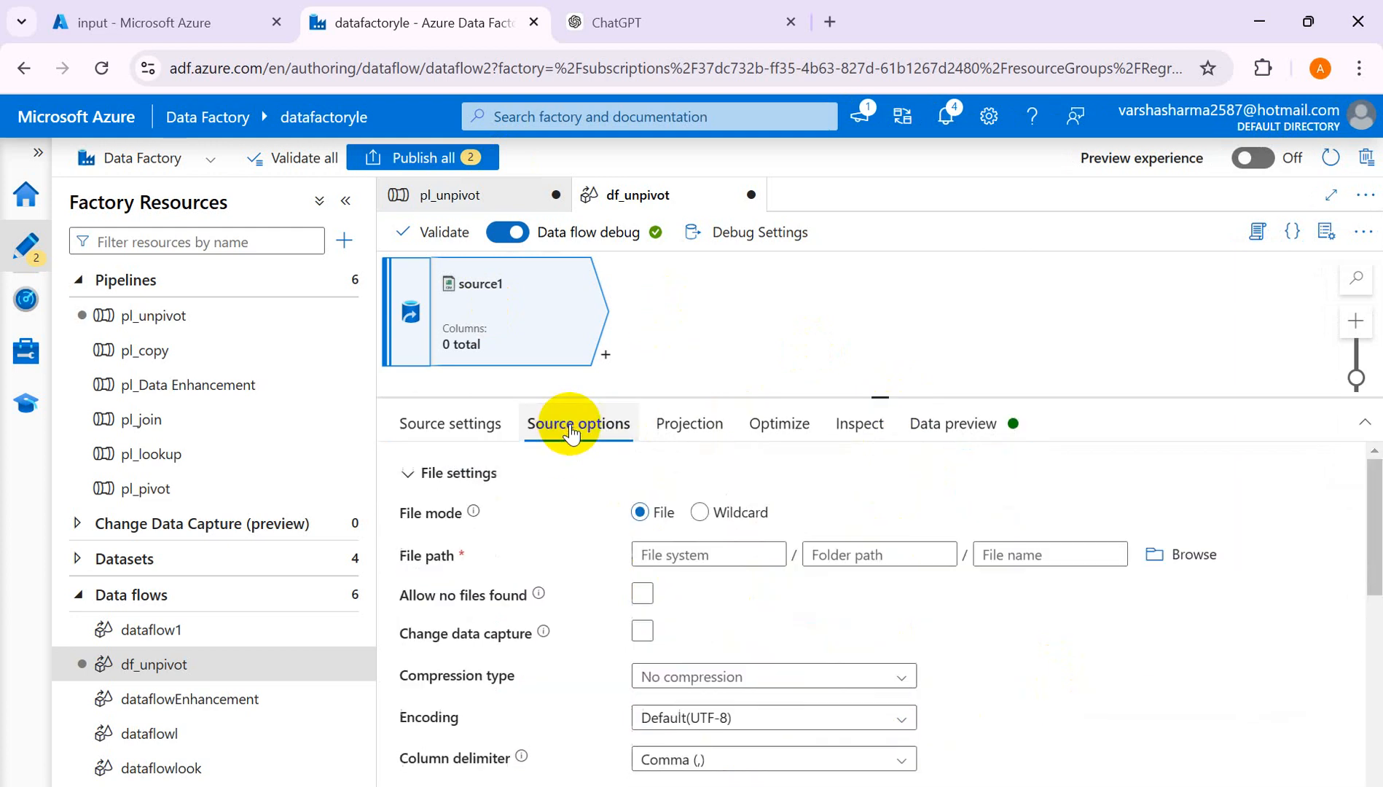
click(1181, 559)
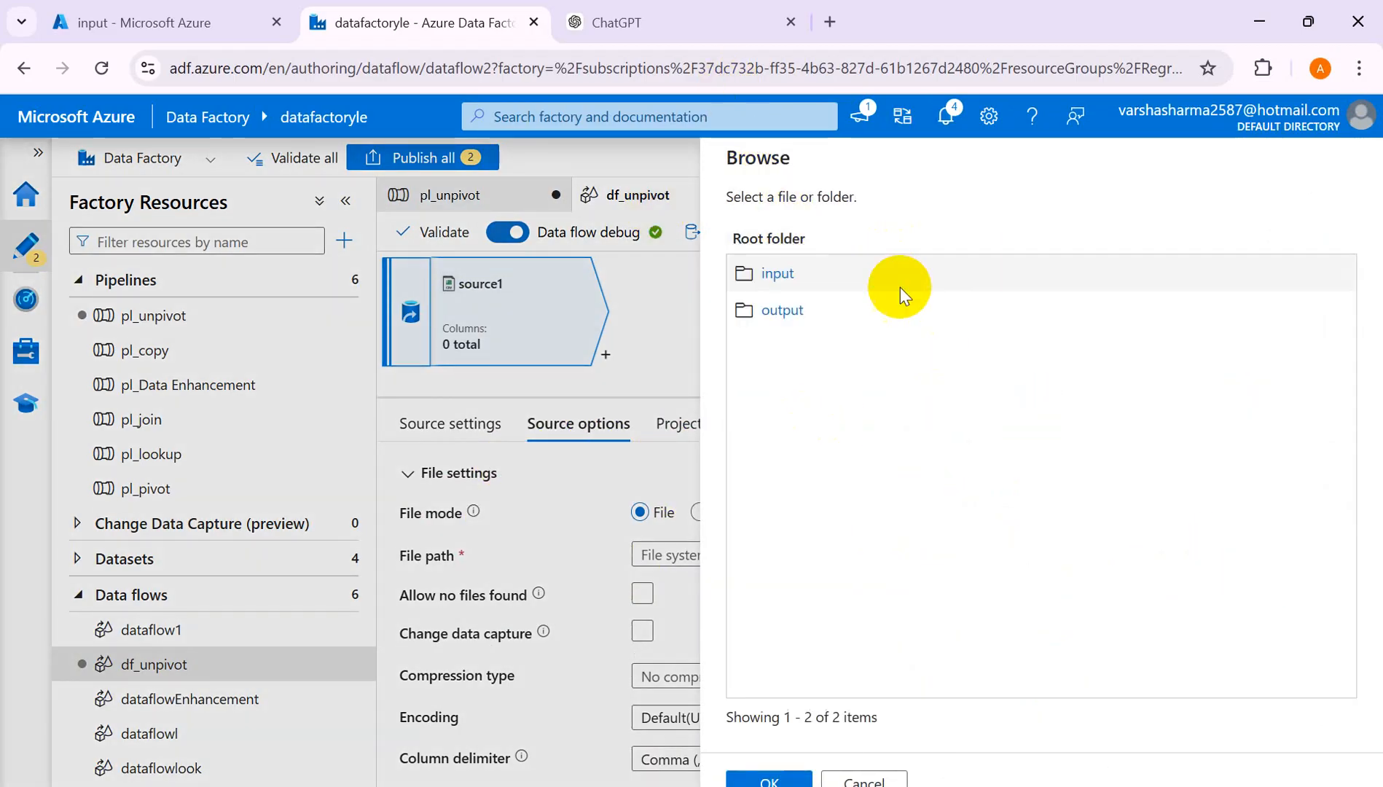
click(780, 277)
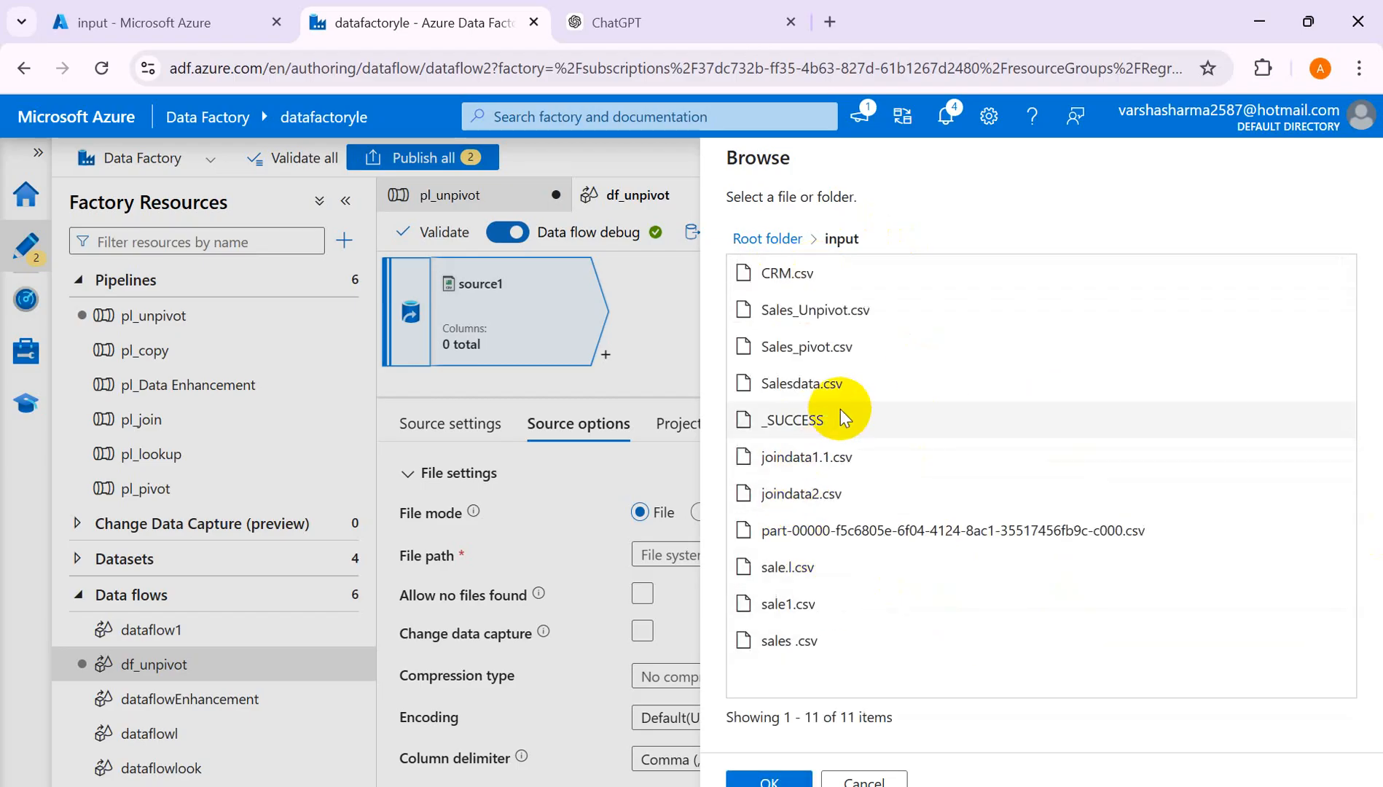
click(824, 321)
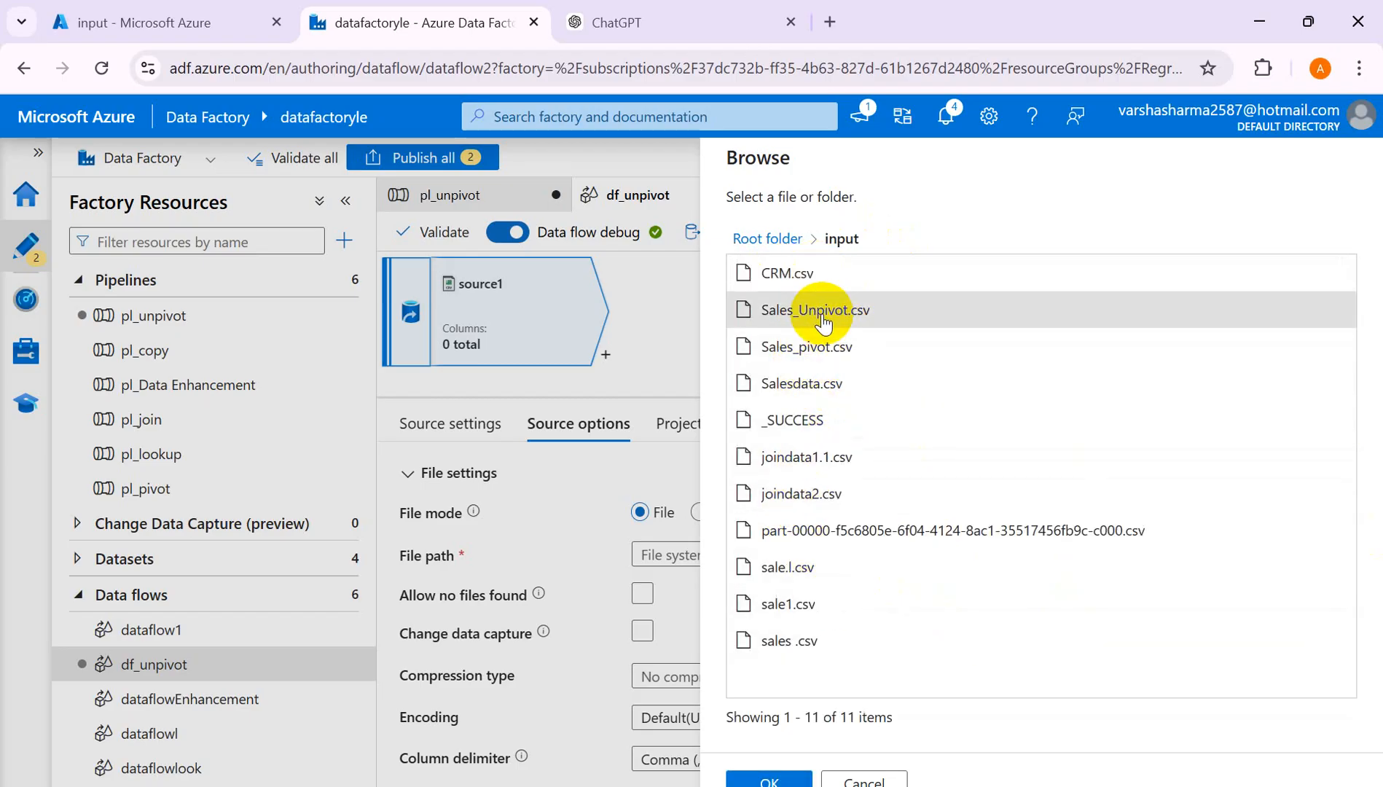
click(770, 779)
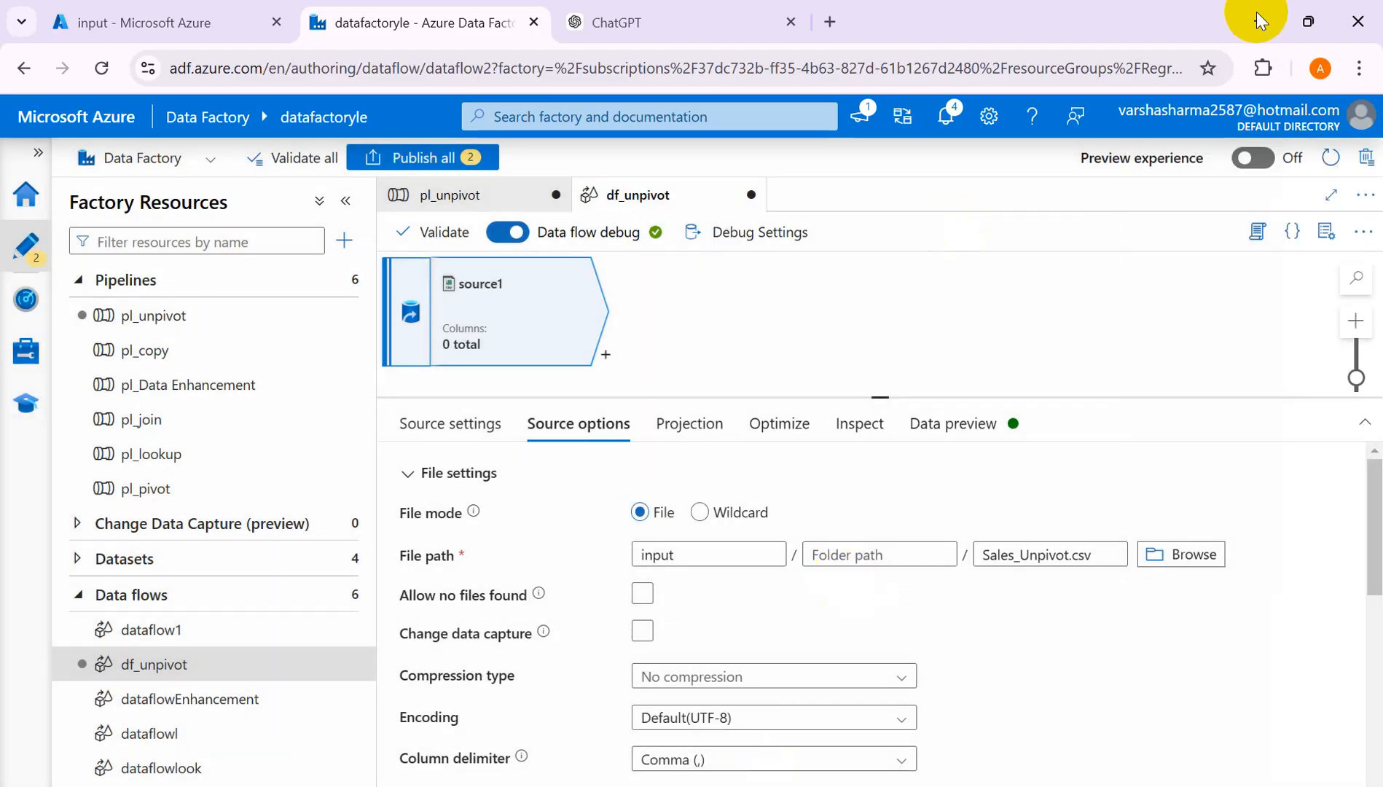
click(1181, 557)
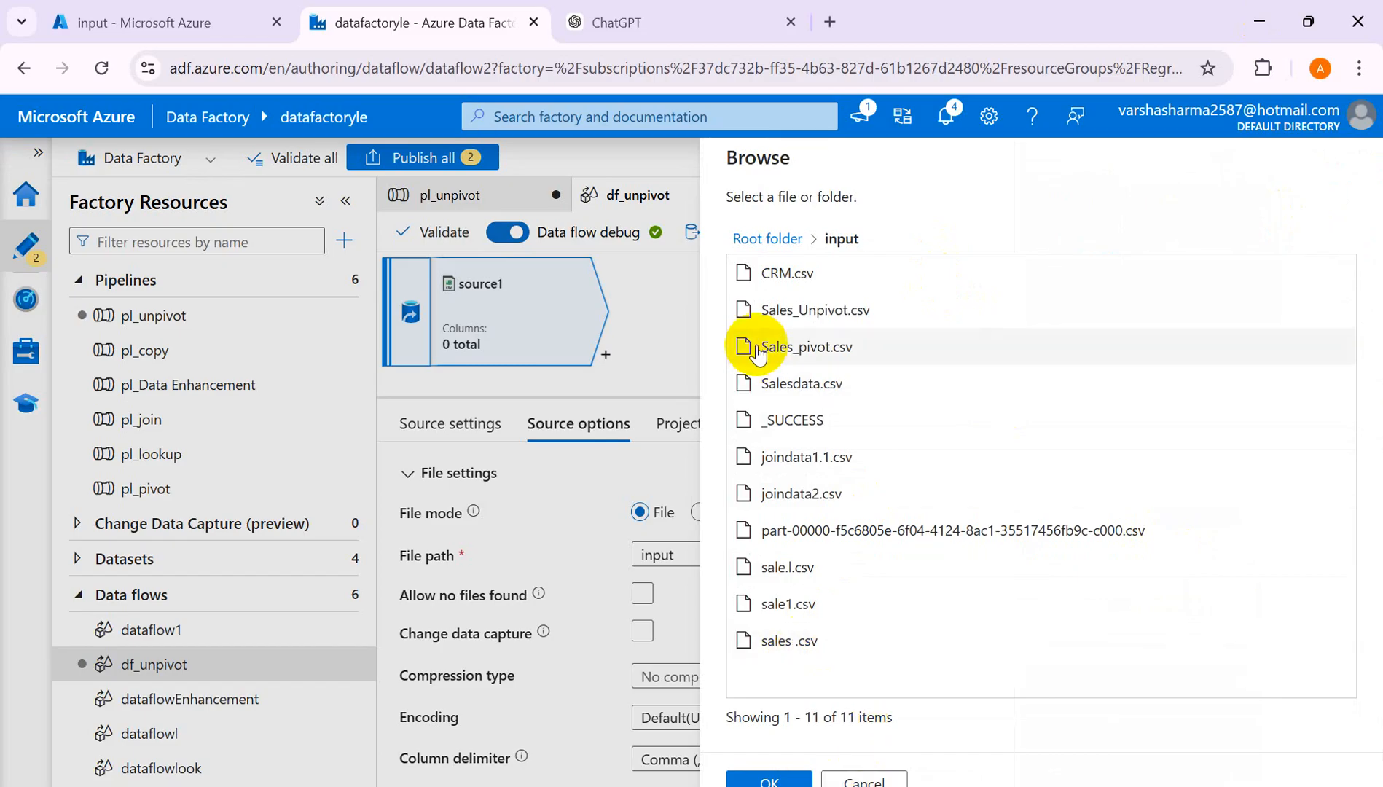
click(880, 778)
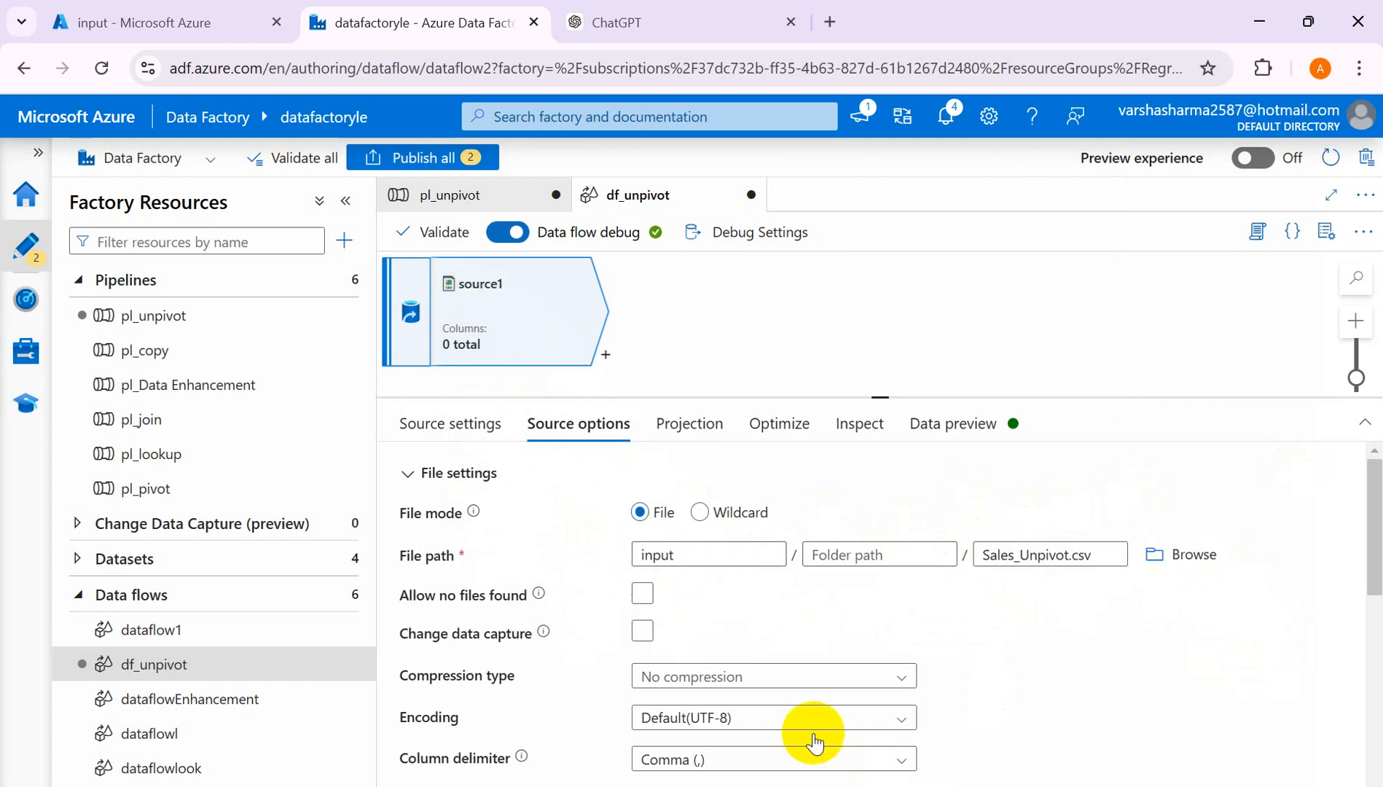
Enable First row as header for source1 and review its remaining file settings
scroll(809, 714, down, 2)
scroll(802, 583, up, 2)
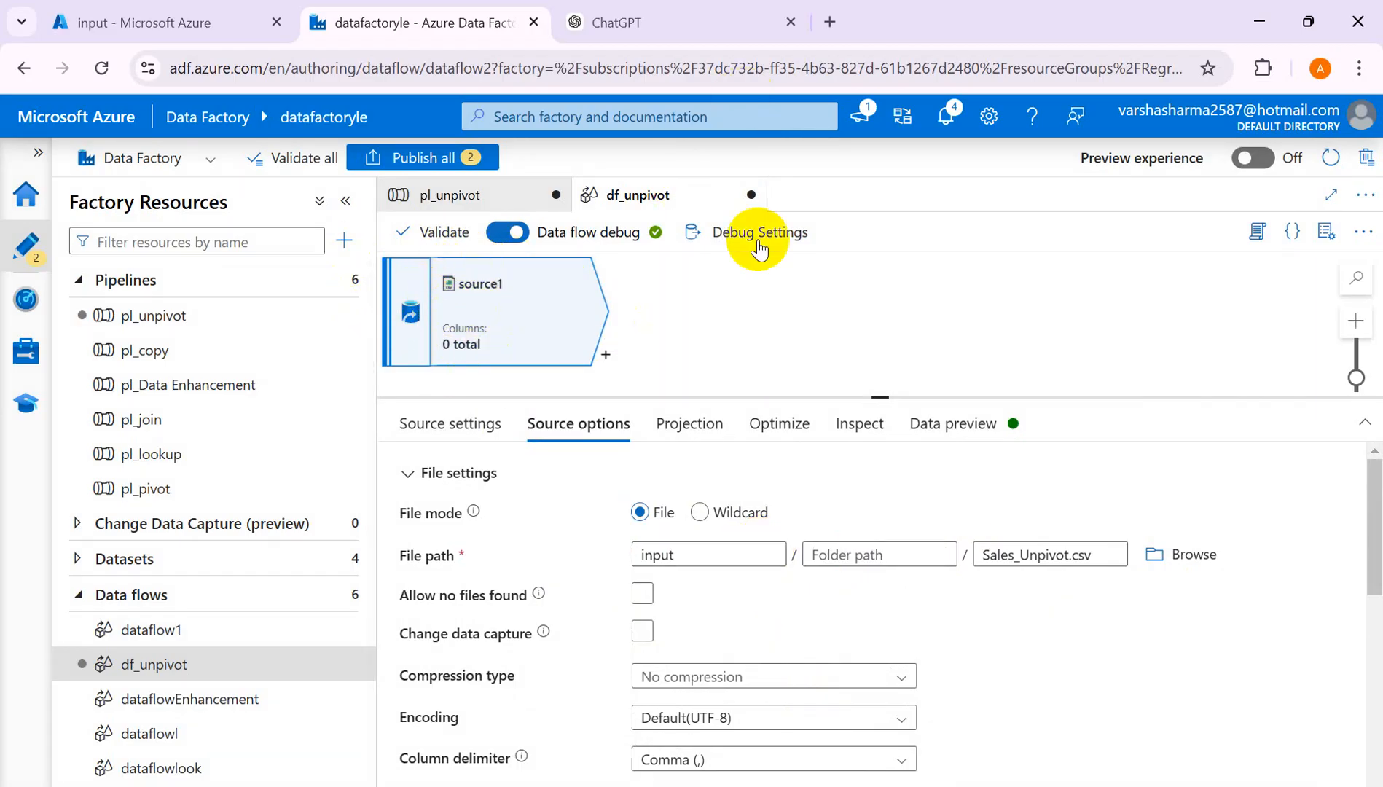
scroll(764, 676, down, 5)
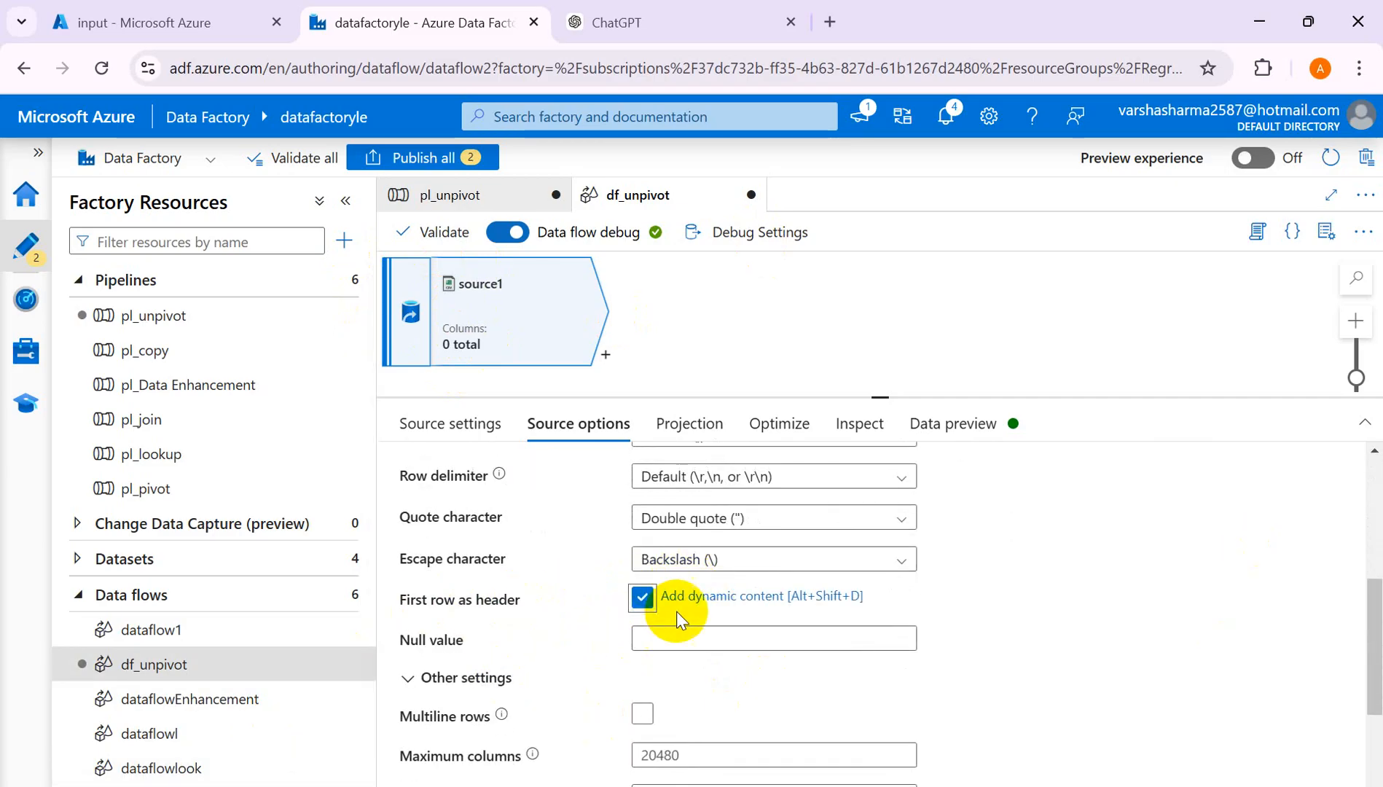
scroll(712, 656, down, 3)
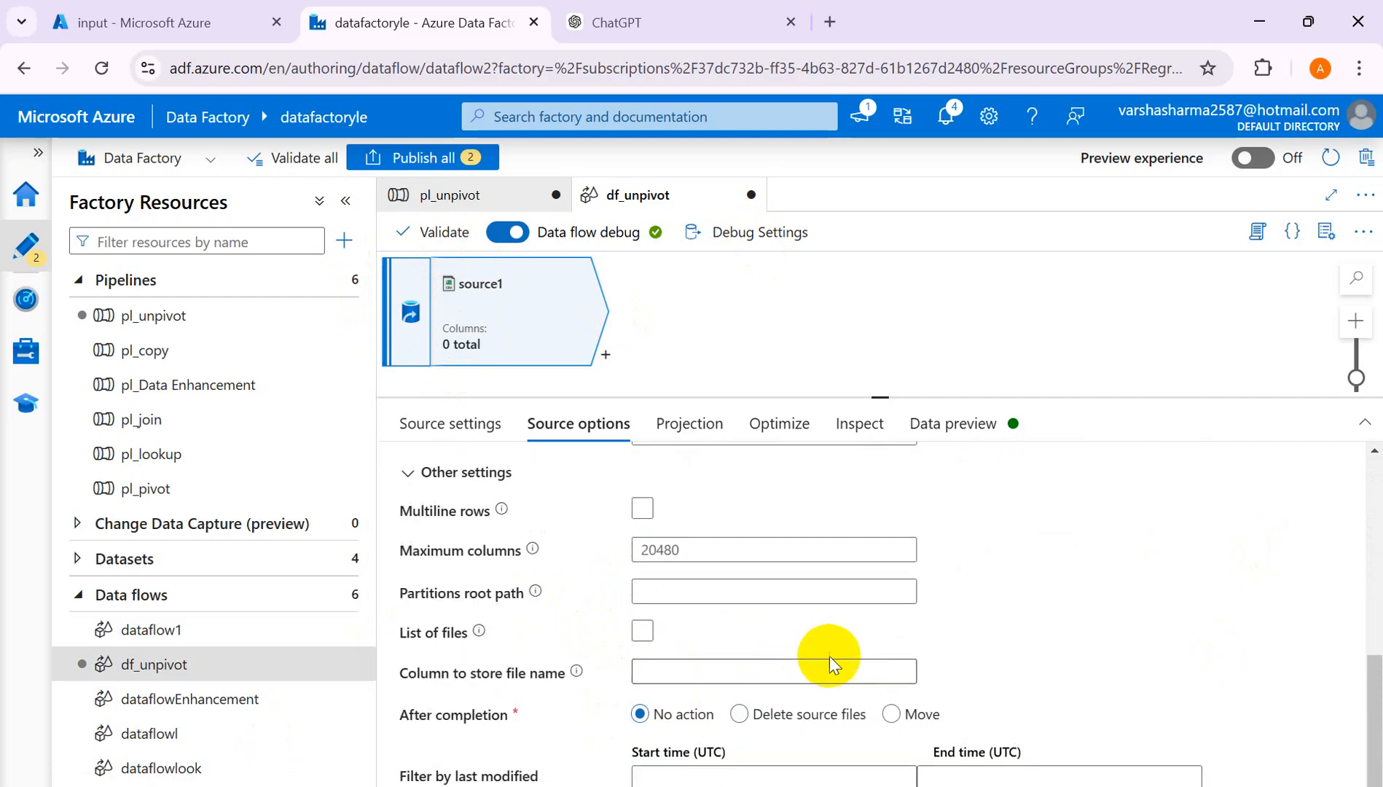
scroll(753, 714, up, 8)
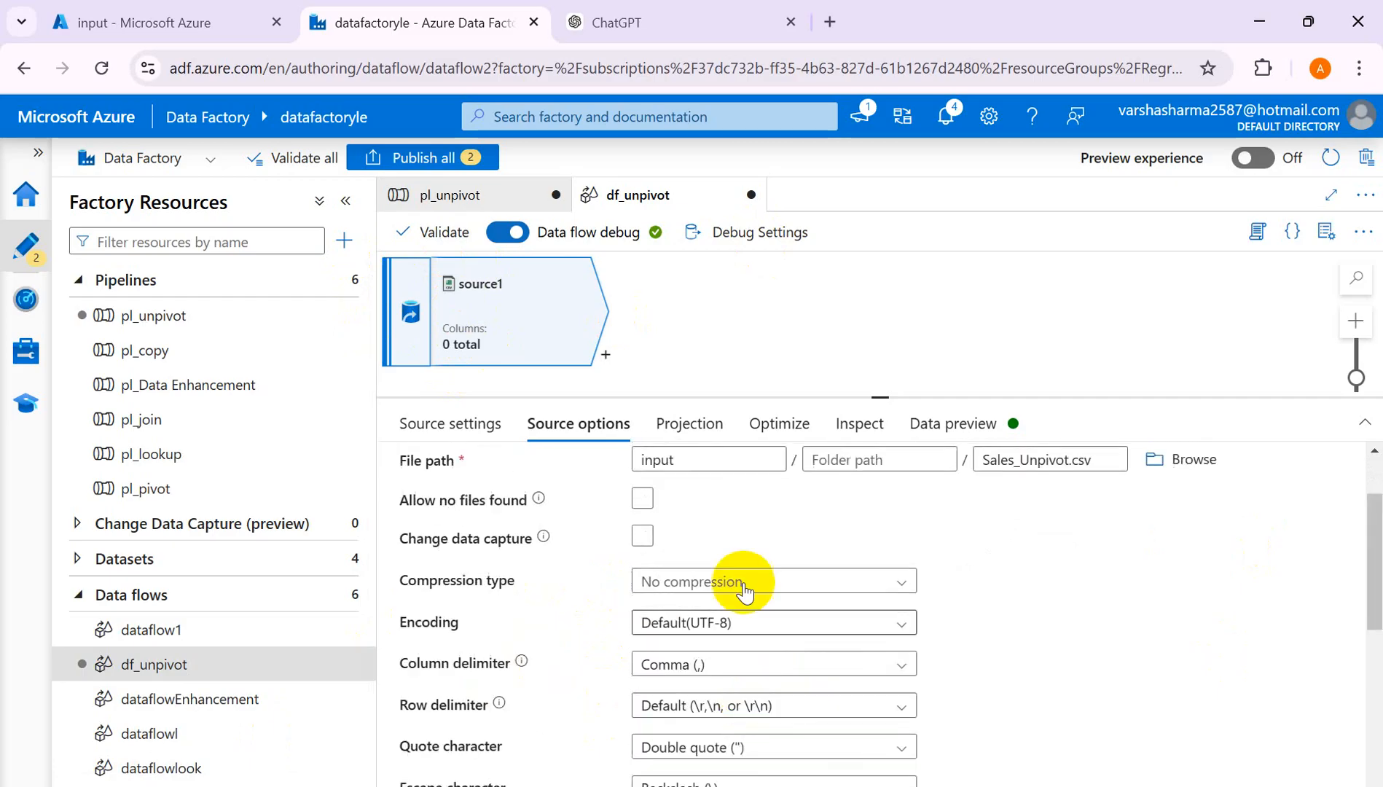
Import the schema of source1 into its projection with the default formats left blank
click(683, 430)
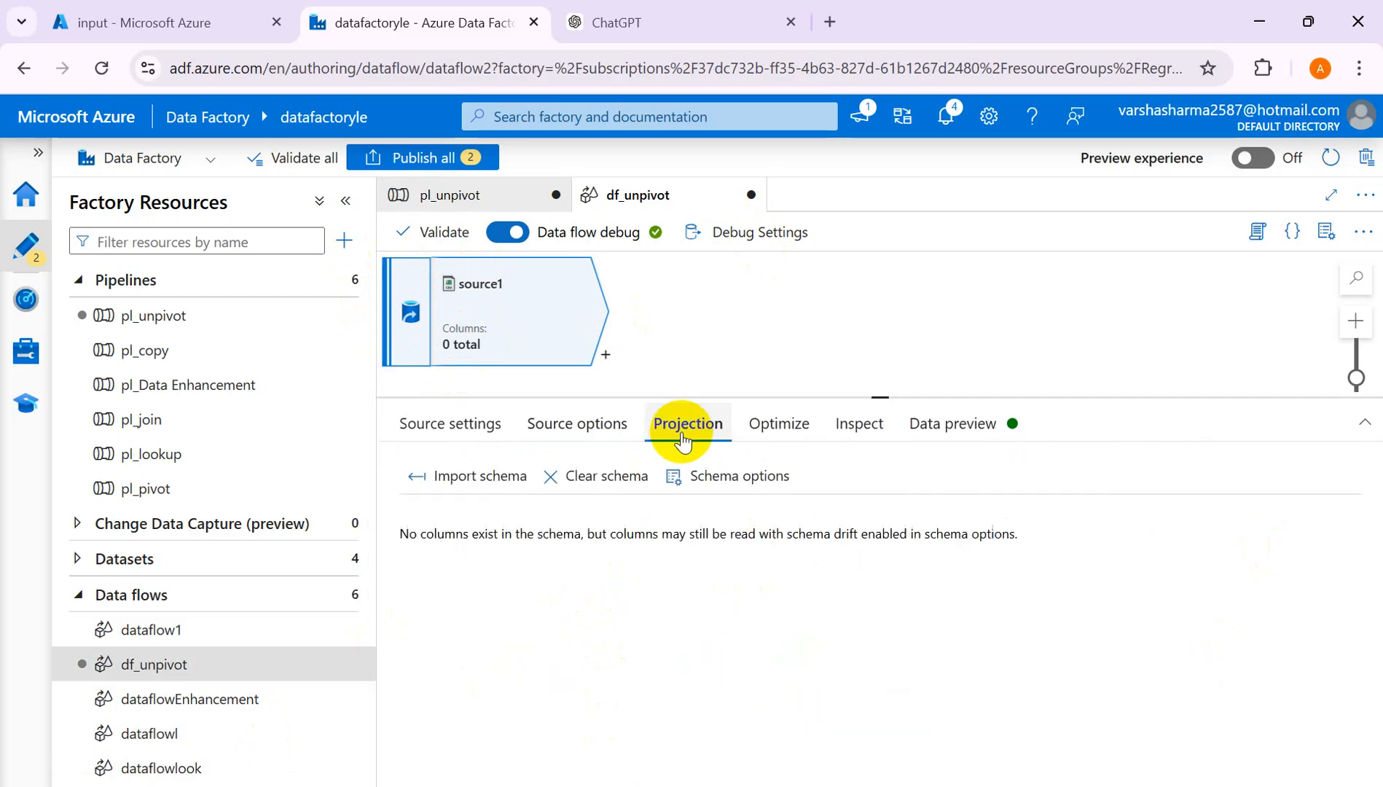
click(461, 481)
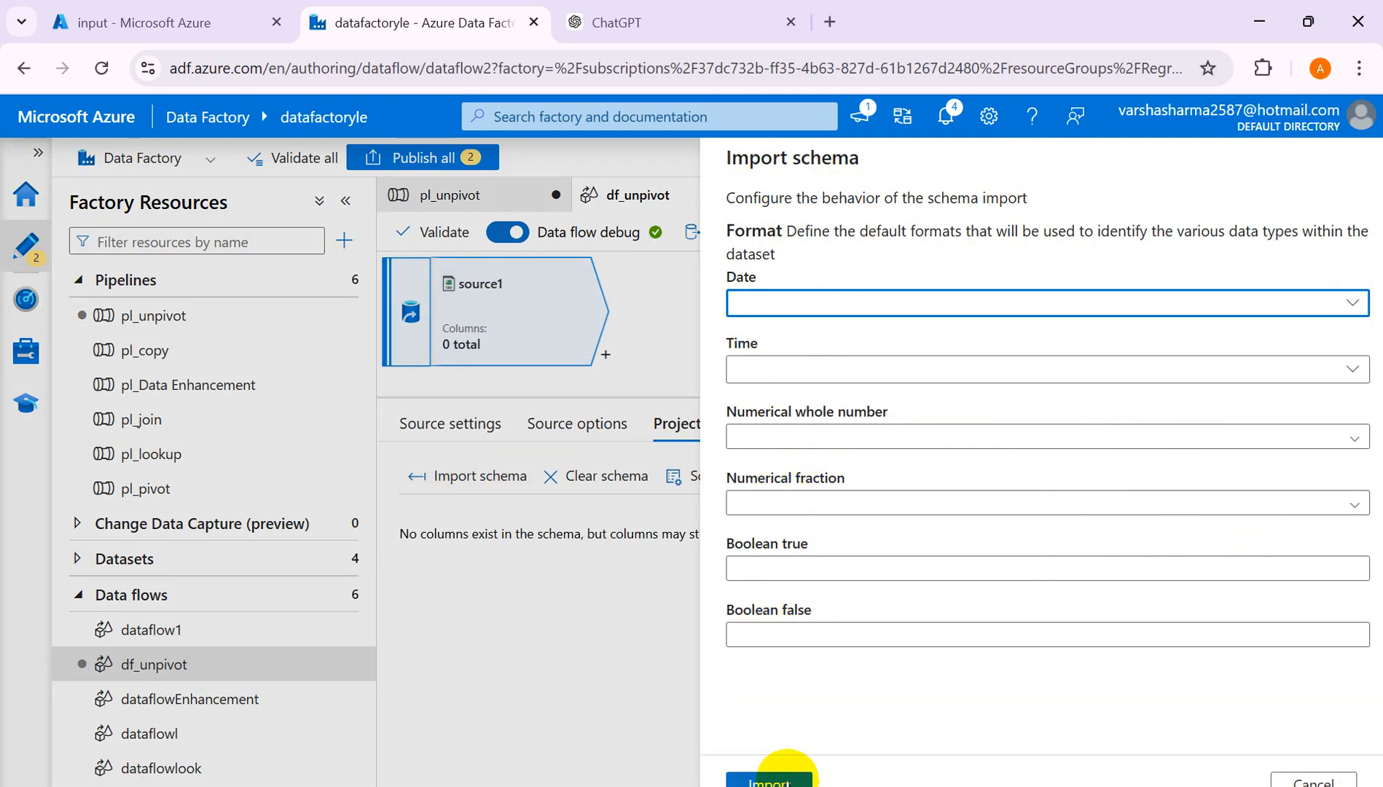
click(778, 780)
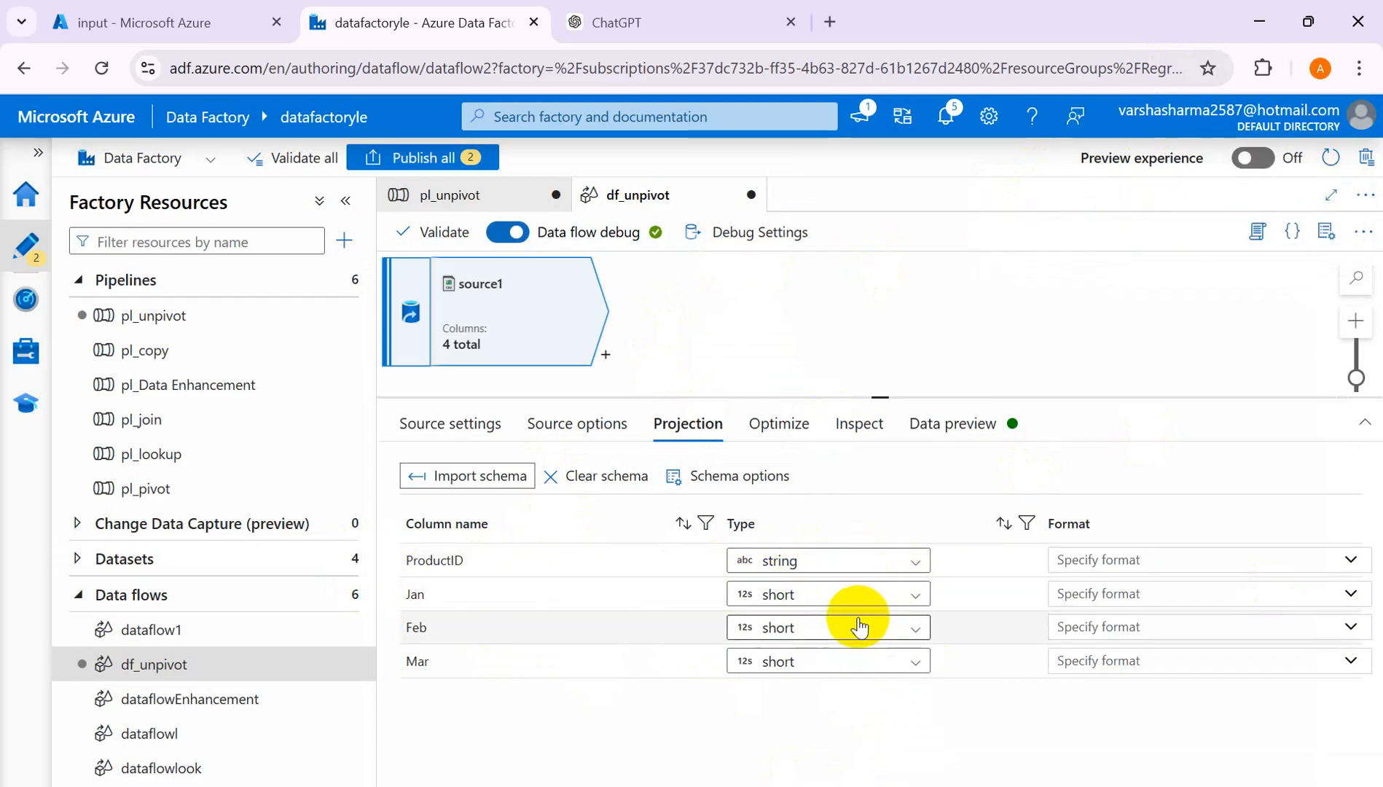
Set the data type of the Jan, Feb and Mar columns in source1's projection to decimal
click(921, 600)
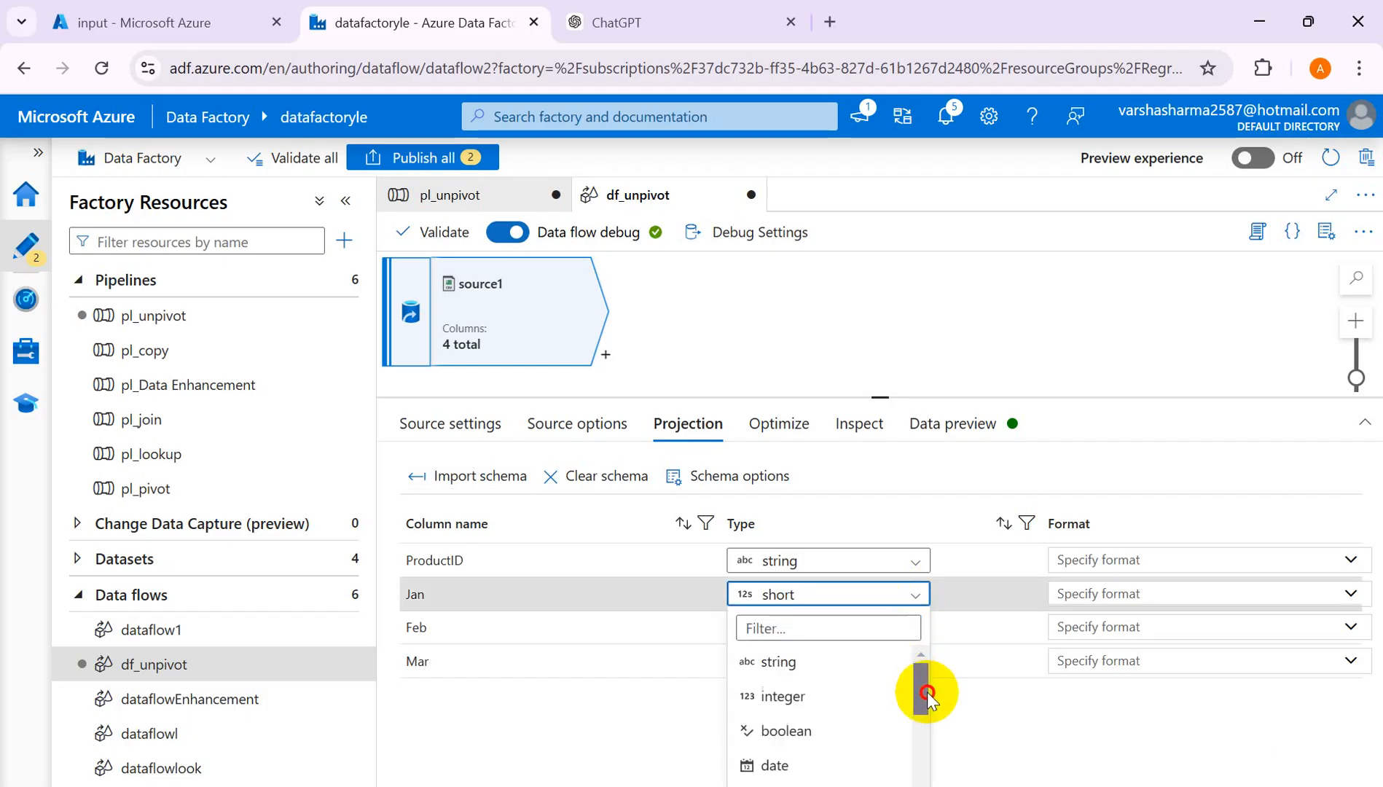
drag(927, 692, 921, 773)
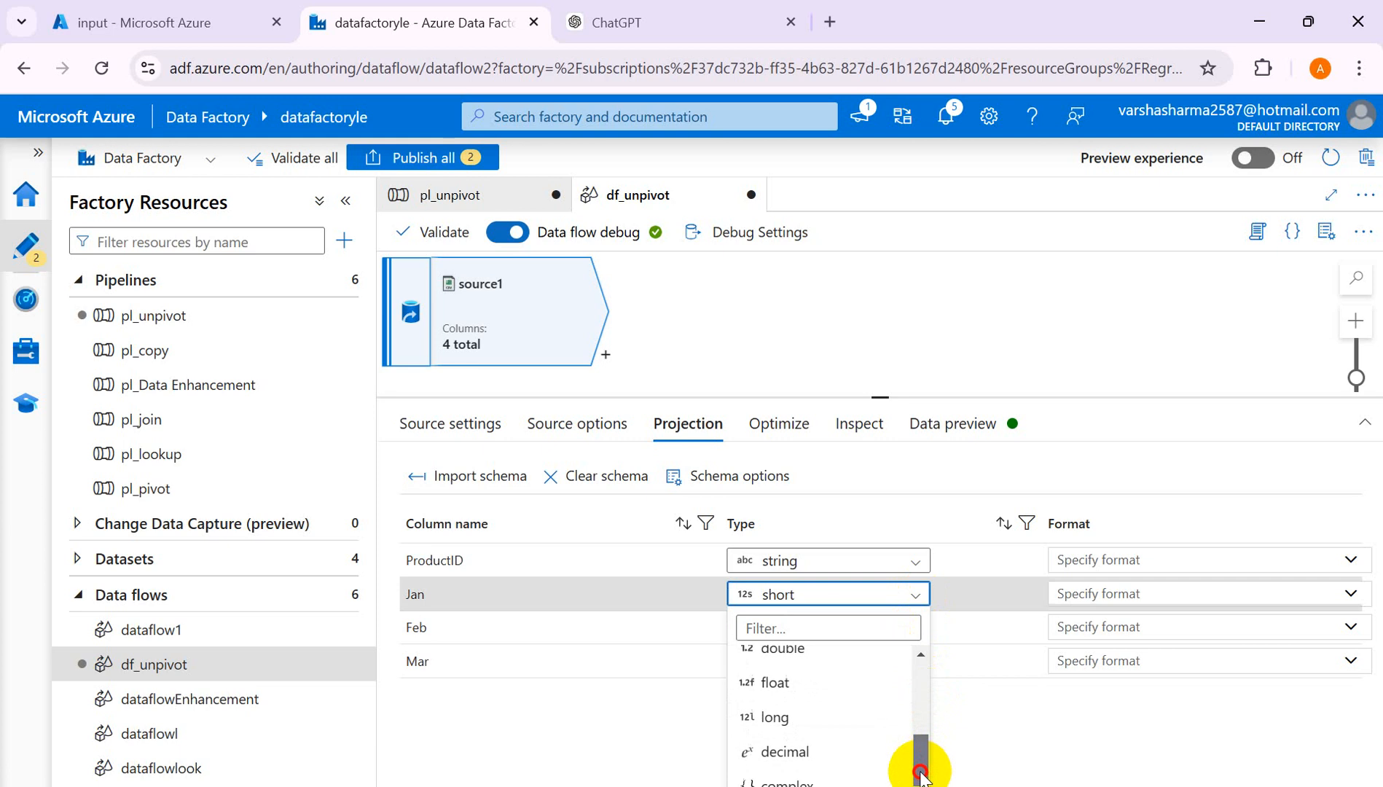
click(797, 749)
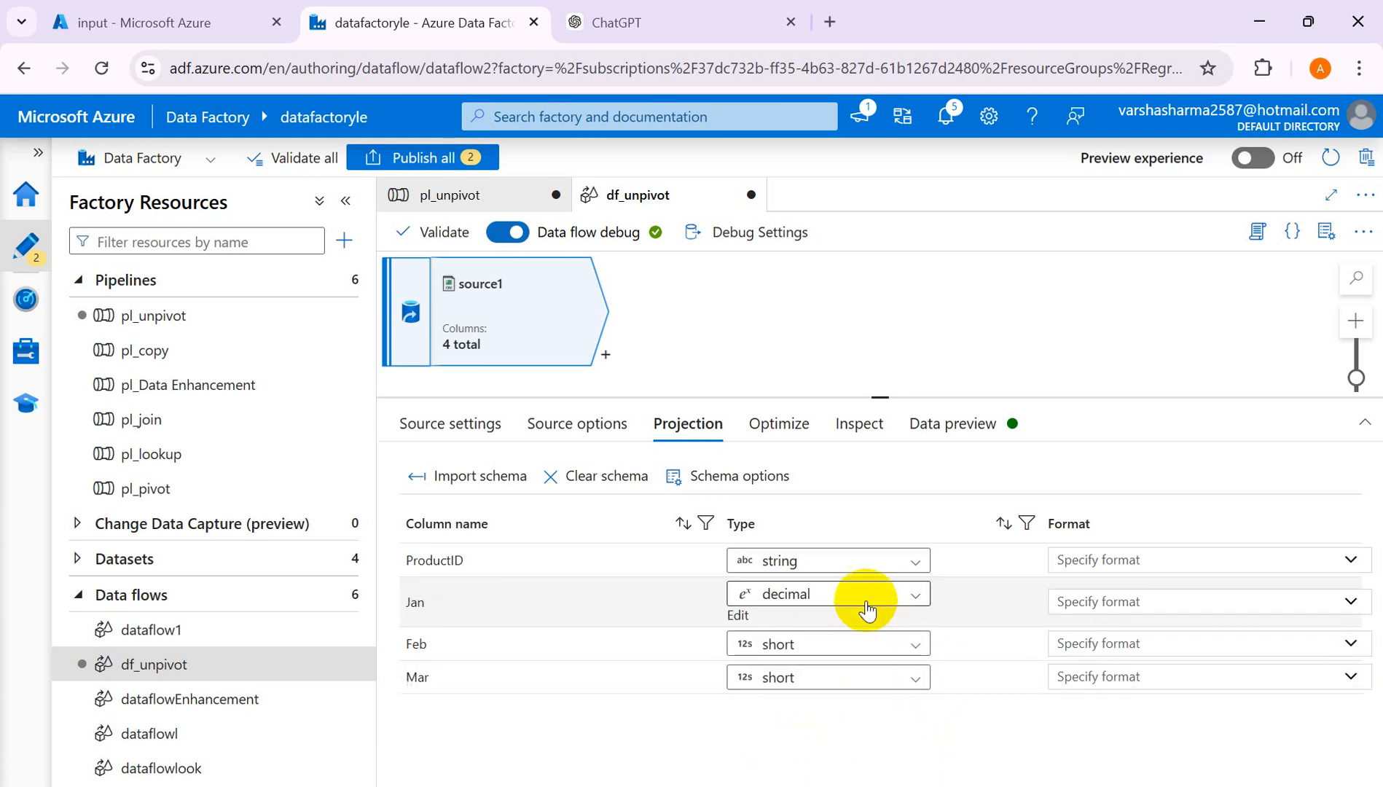
click(920, 643)
drag(922, 727, 919, 774)
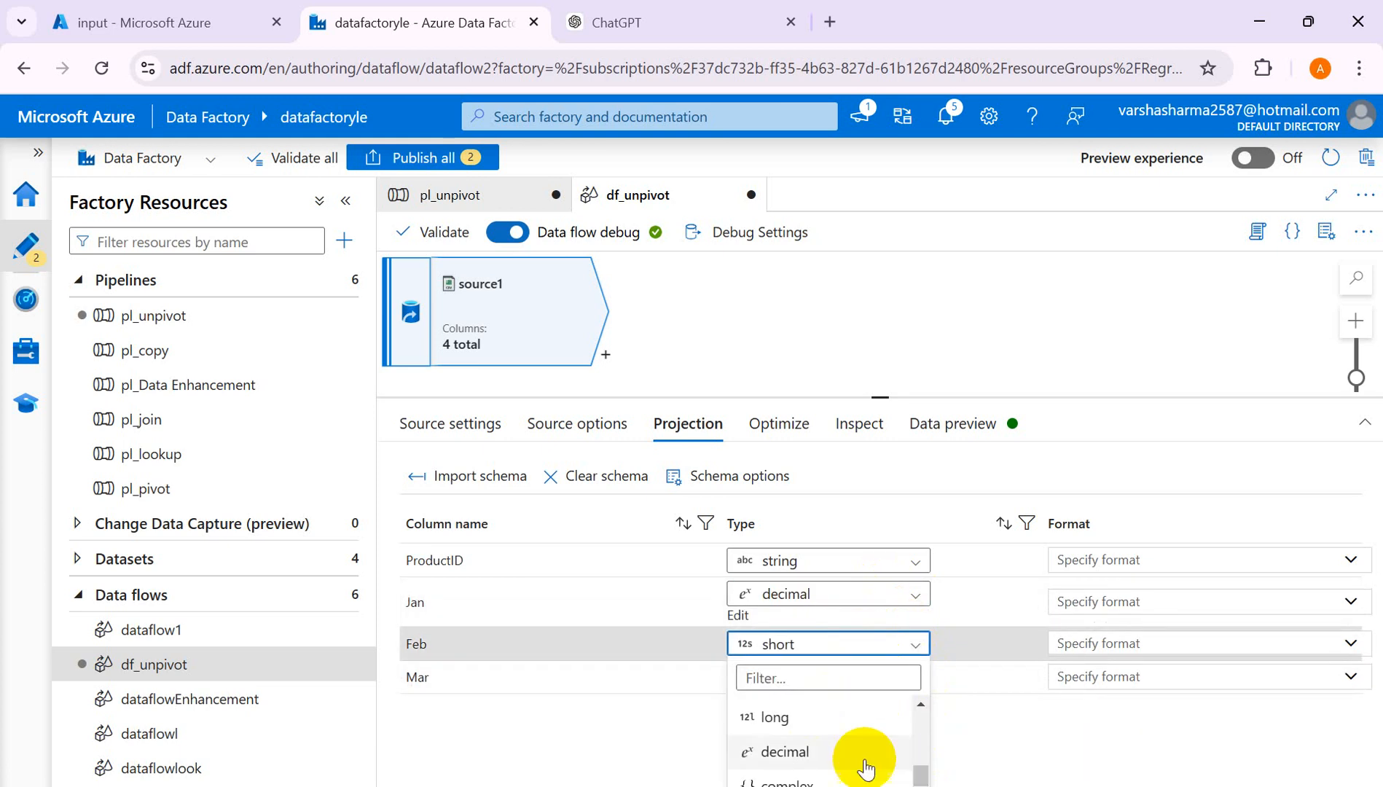
click(797, 751)
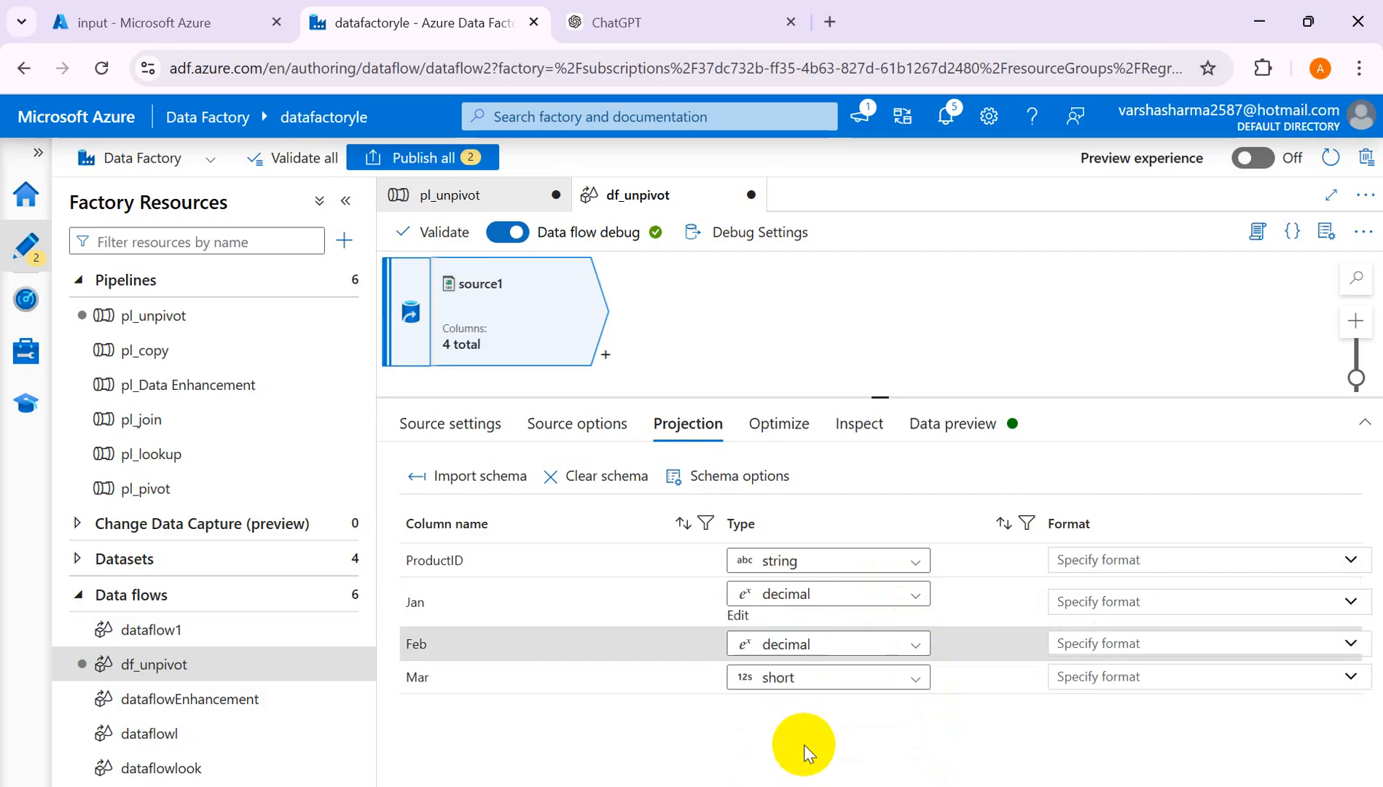
click(909, 690)
click(918, 778)
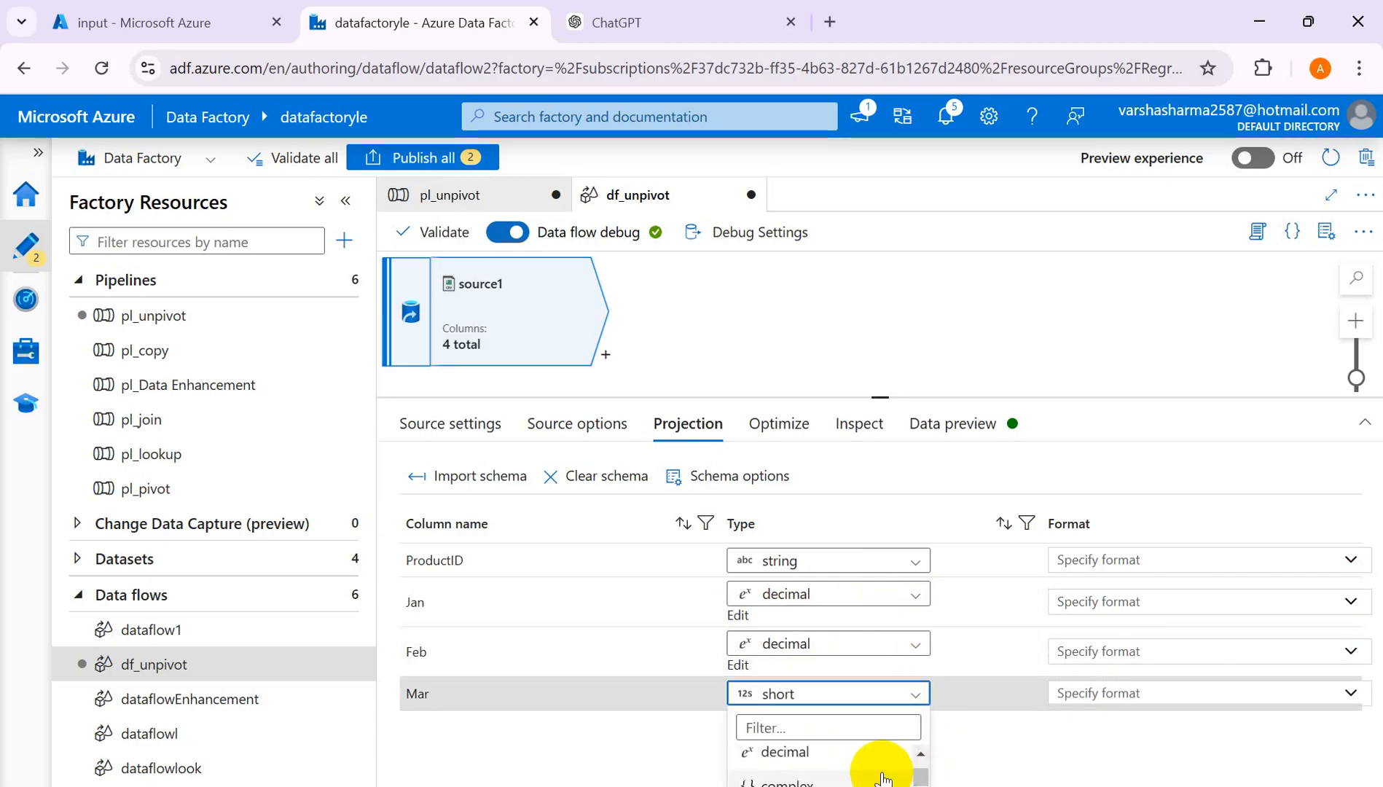
click(796, 750)
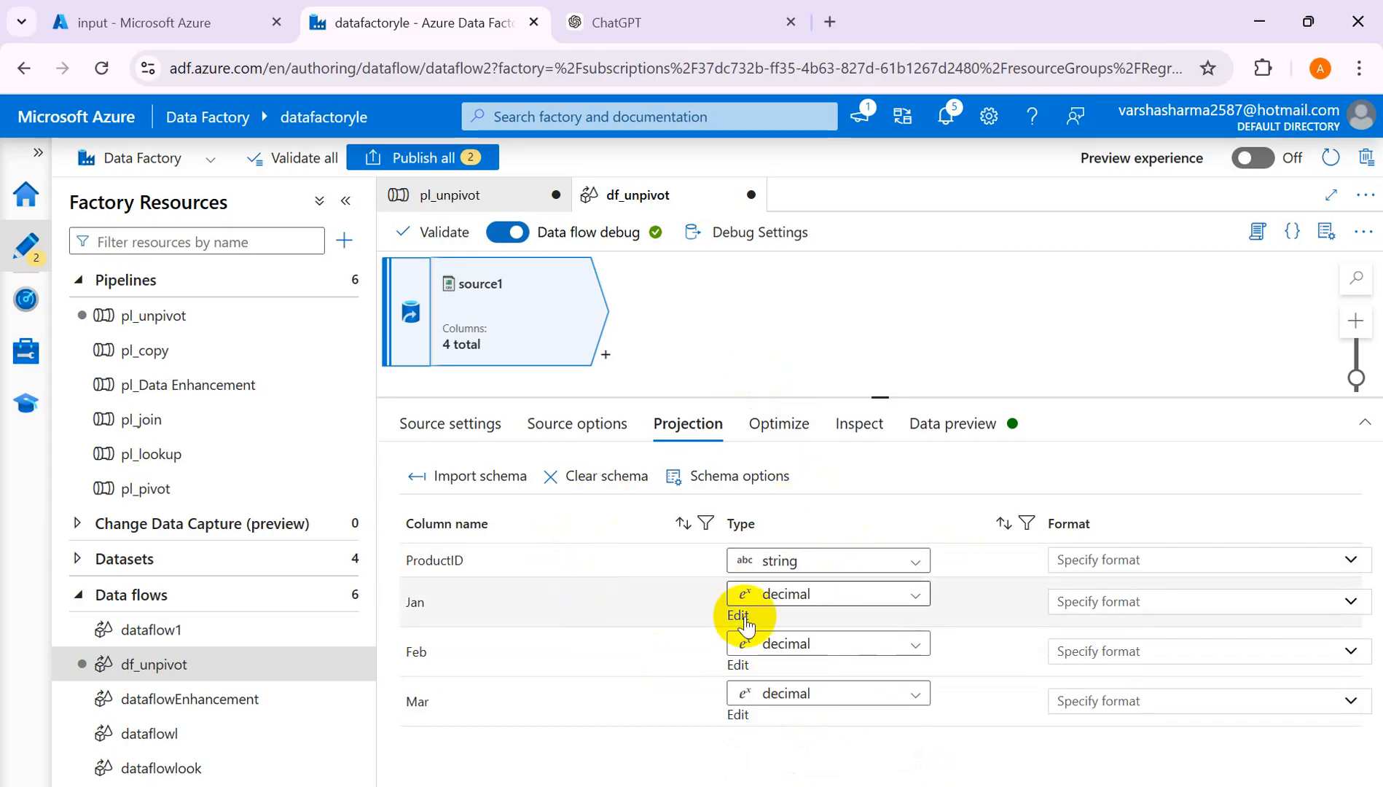
Review source1's partitioning and schema inspection, and load its data preview
click(781, 429)
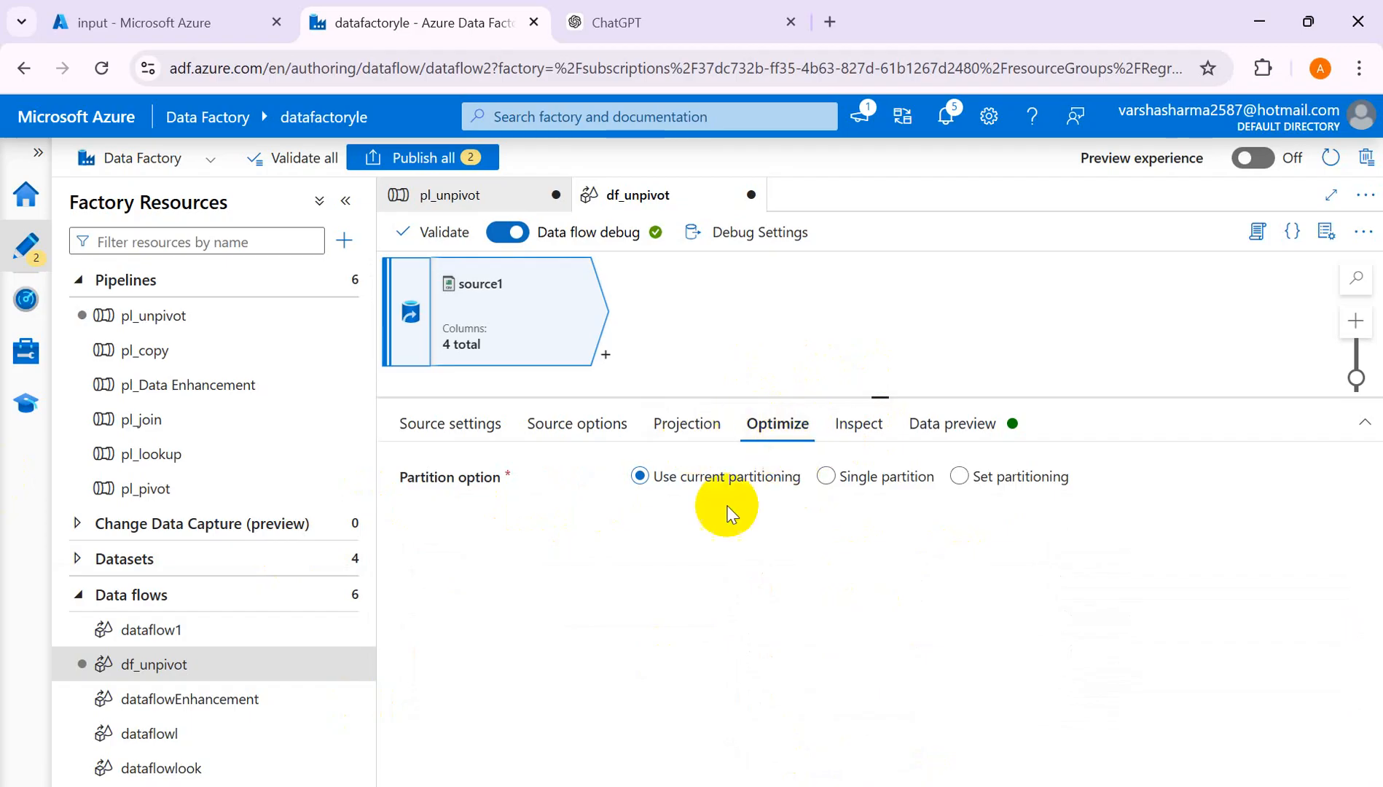
click(863, 426)
click(940, 425)
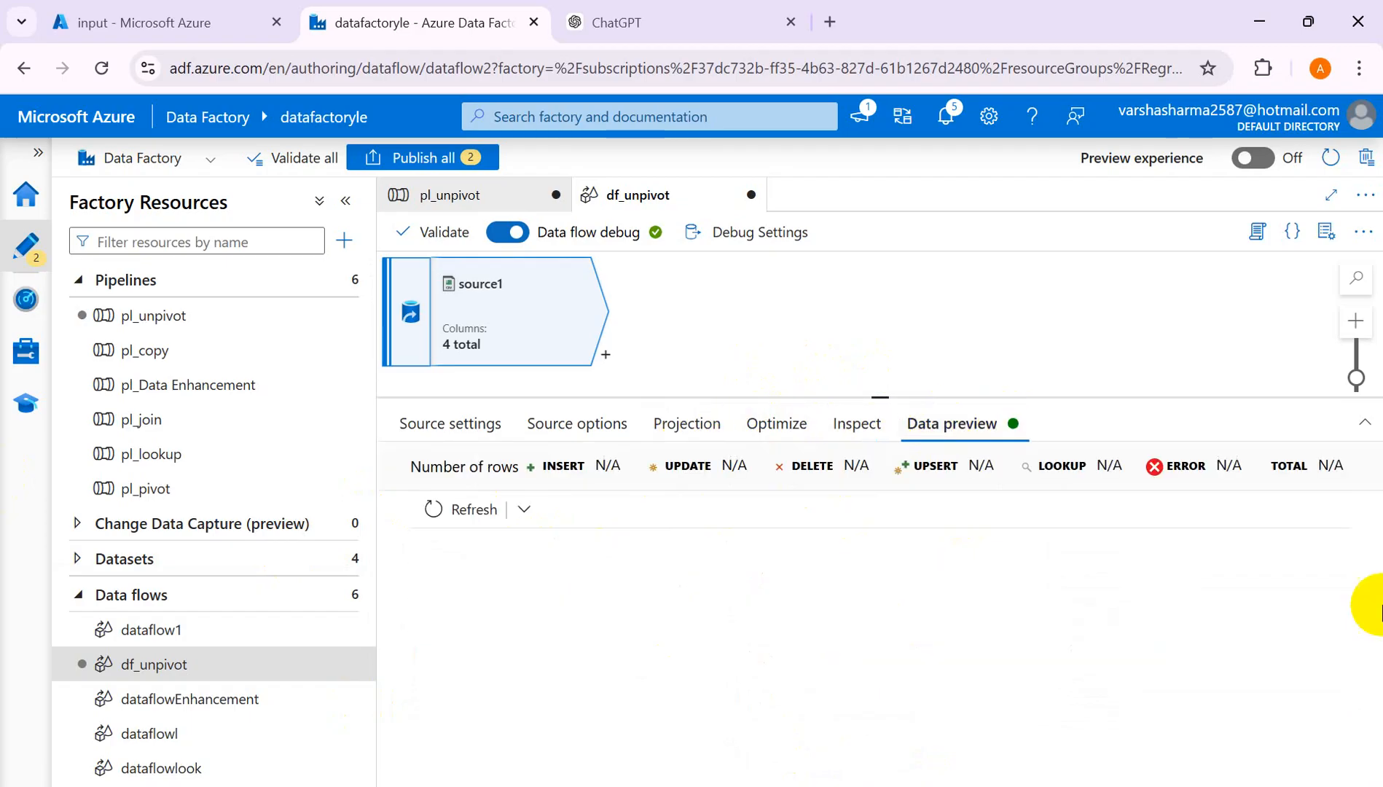
click(457, 510)
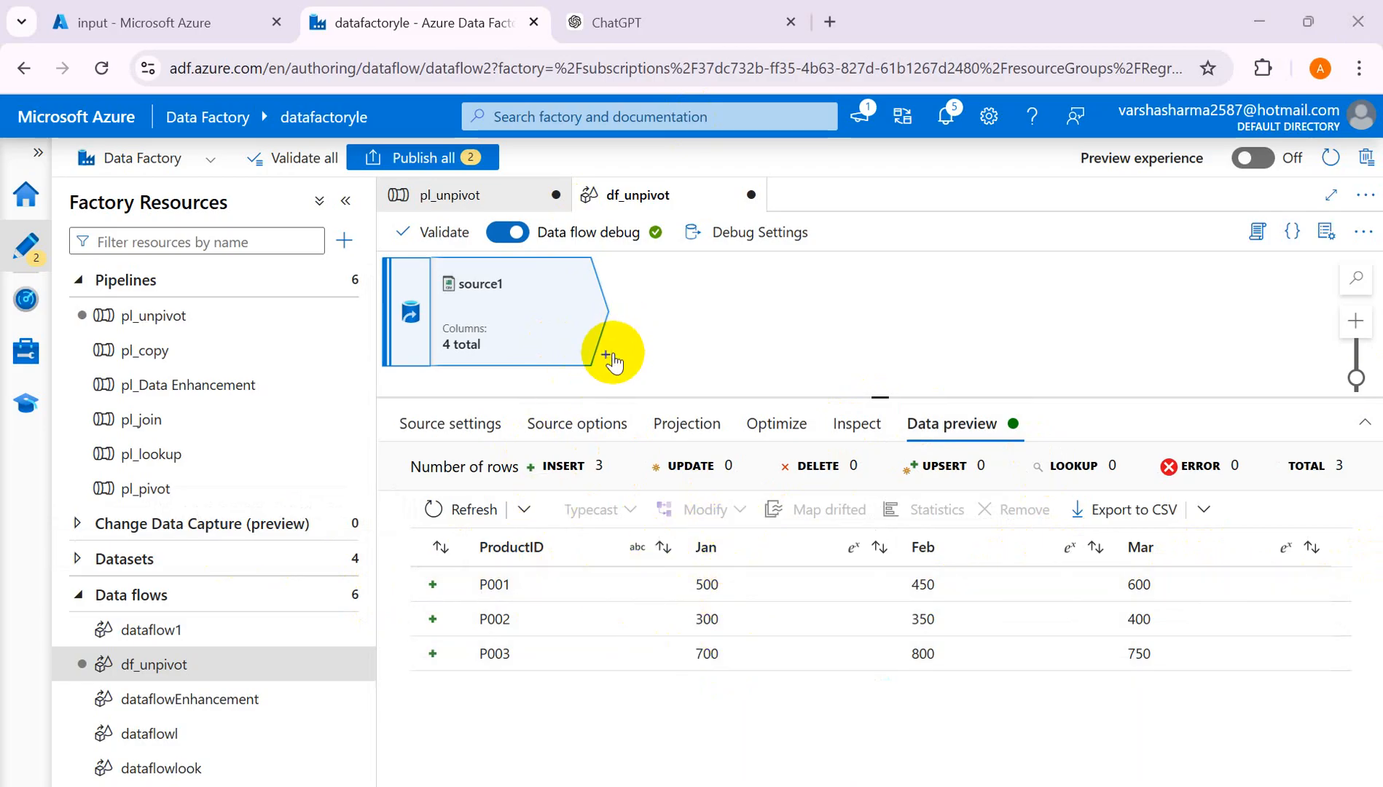
Add an Unpivot transformation after source1 in the df_unpivot data flow
click(605, 355)
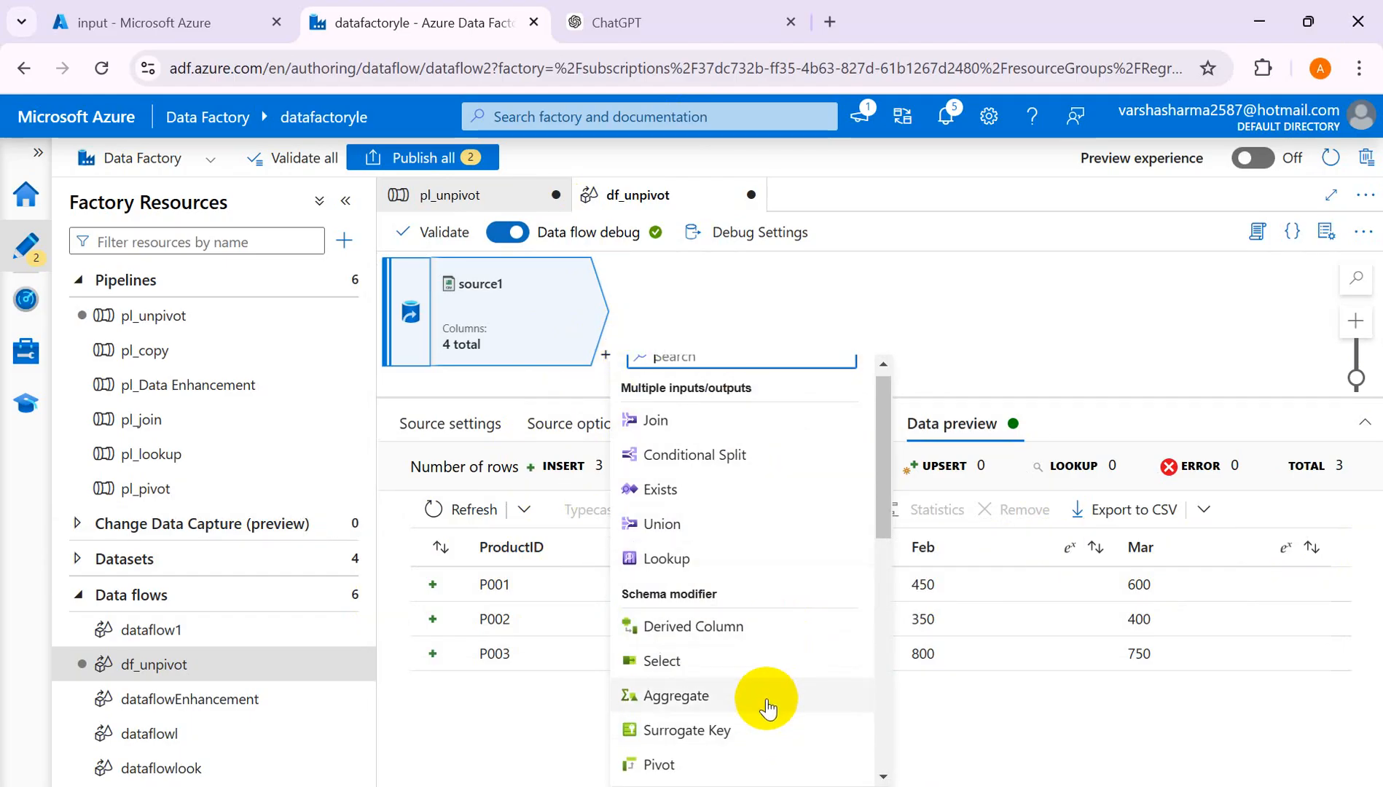
scroll(774, 667, down, 2)
click(697, 688)
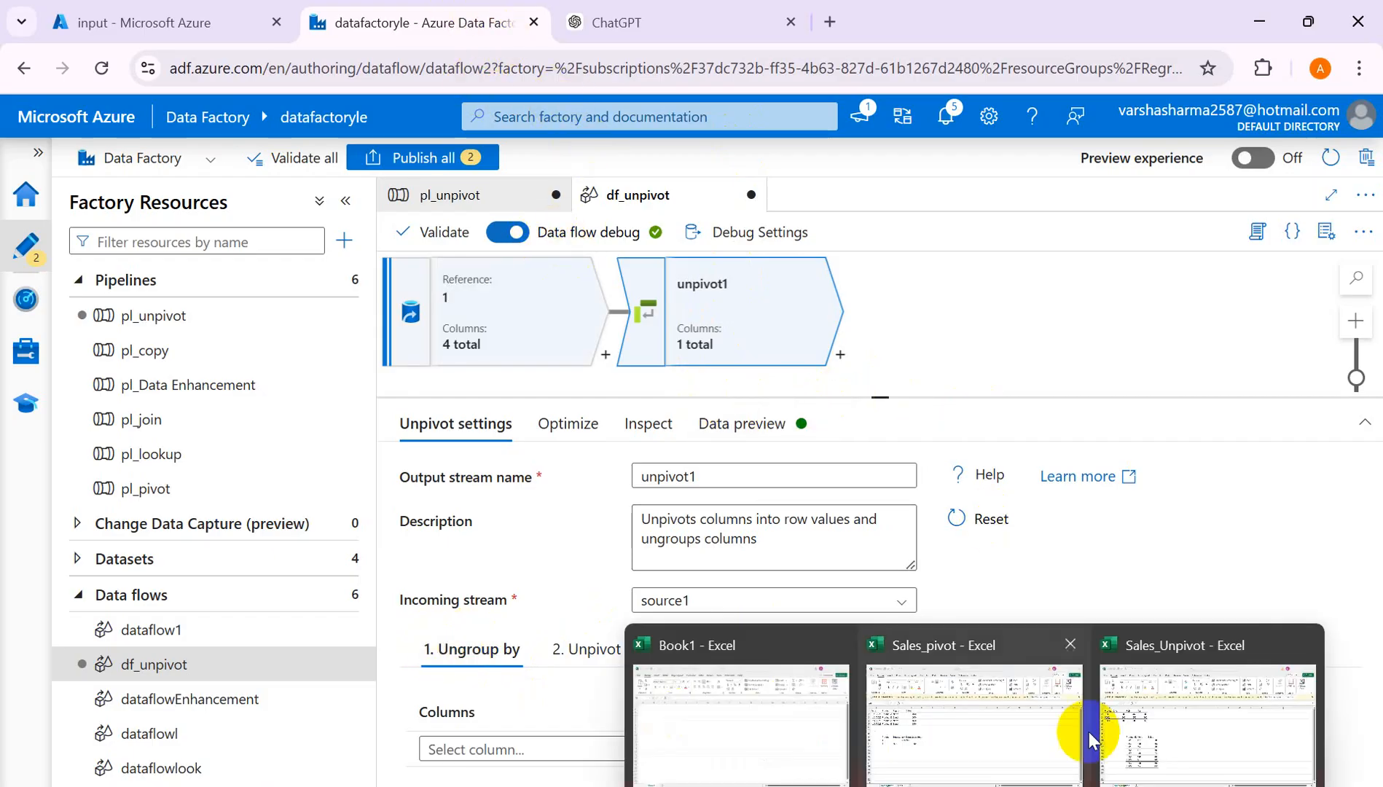
Compare the source and expected tables in the Sales_Unpivot Excel workbook and set unpivot1's Ungroup by column to ProductID
click(1193, 717)
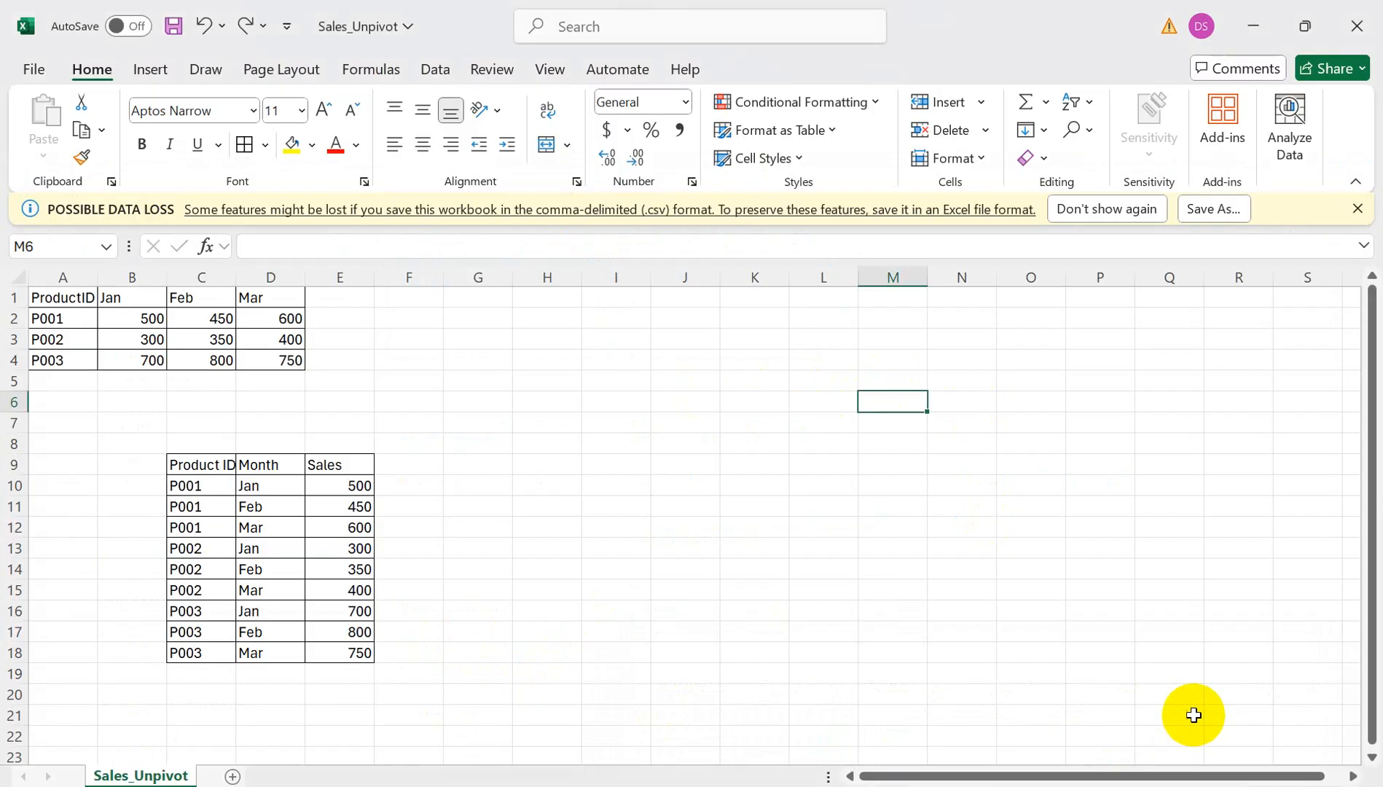
click(87, 299)
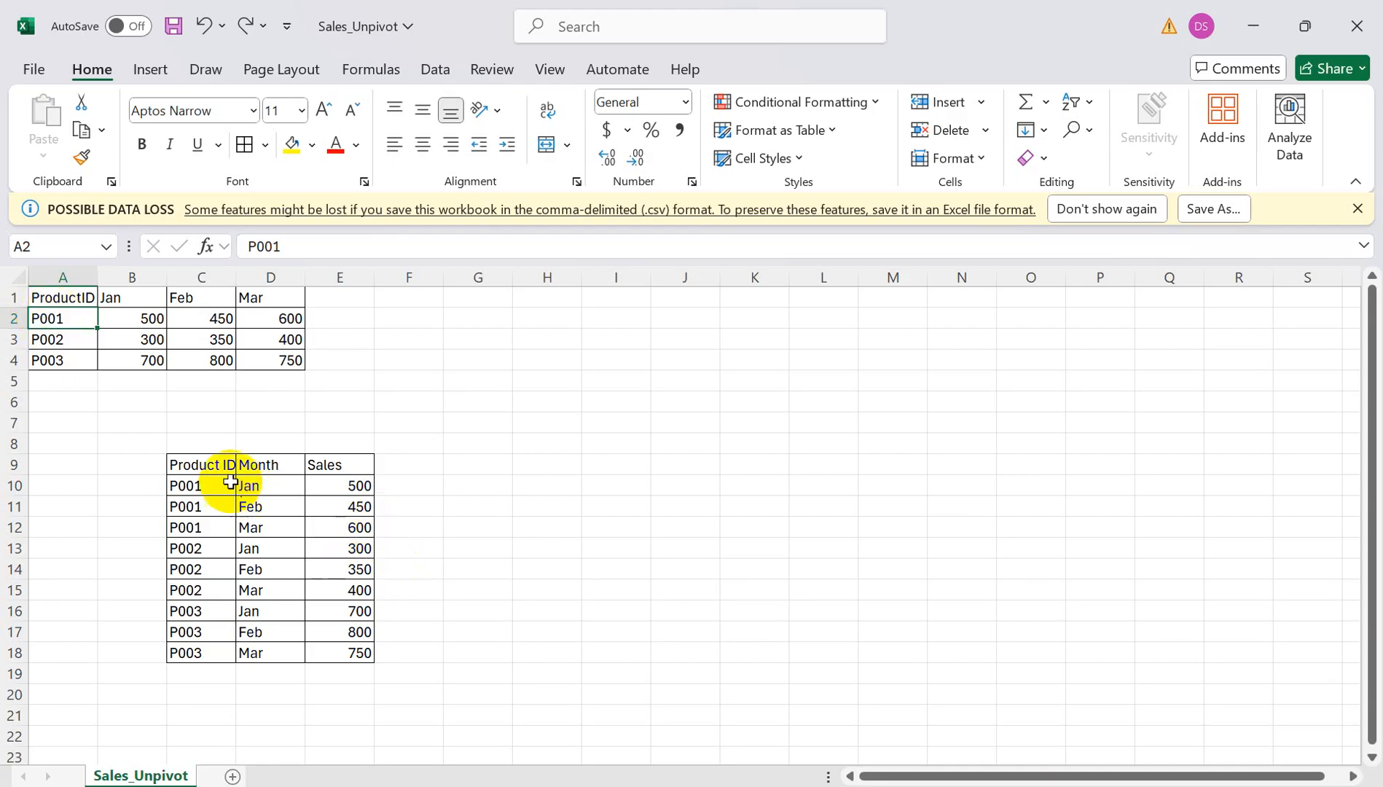
drag(188, 486, 195, 527)
click(56, 295)
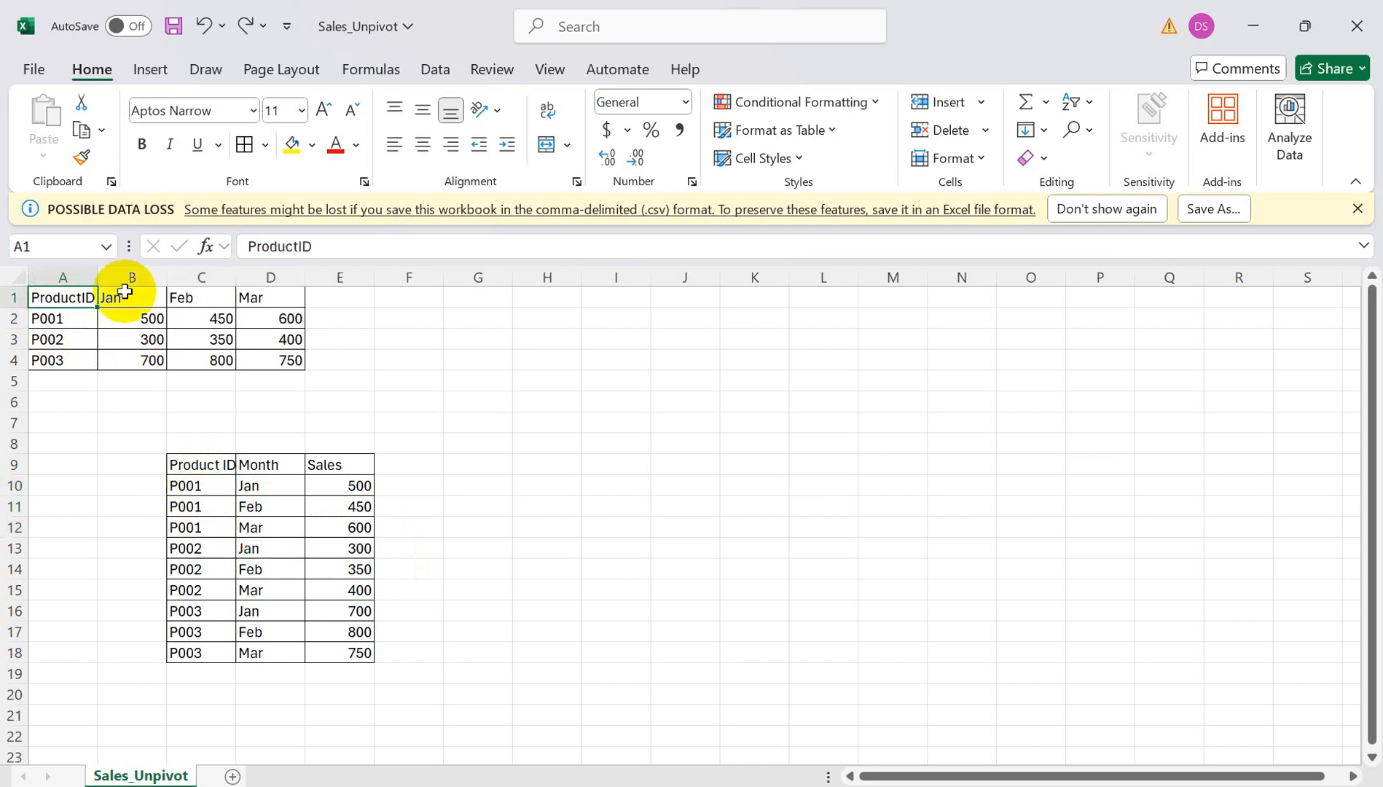
click(197, 485)
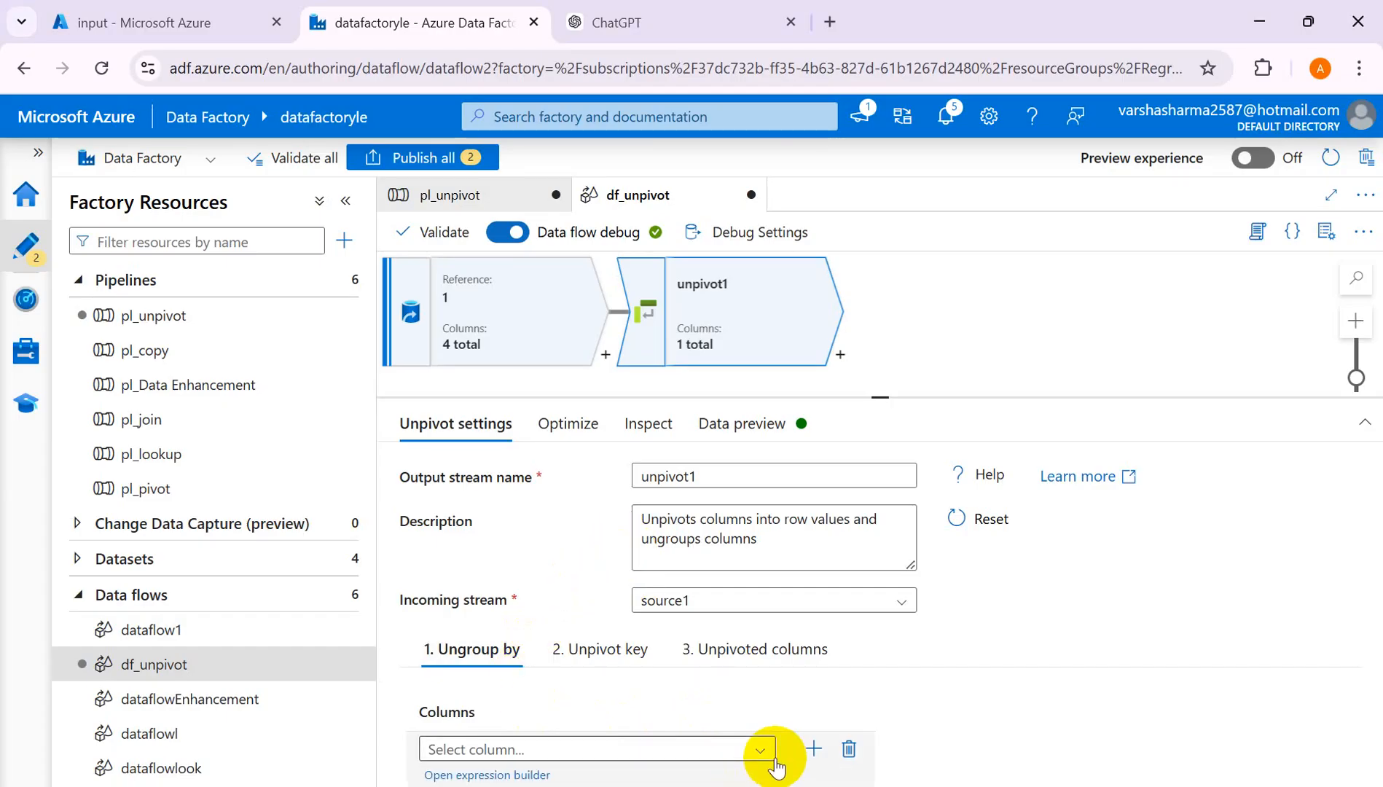
click(760, 751)
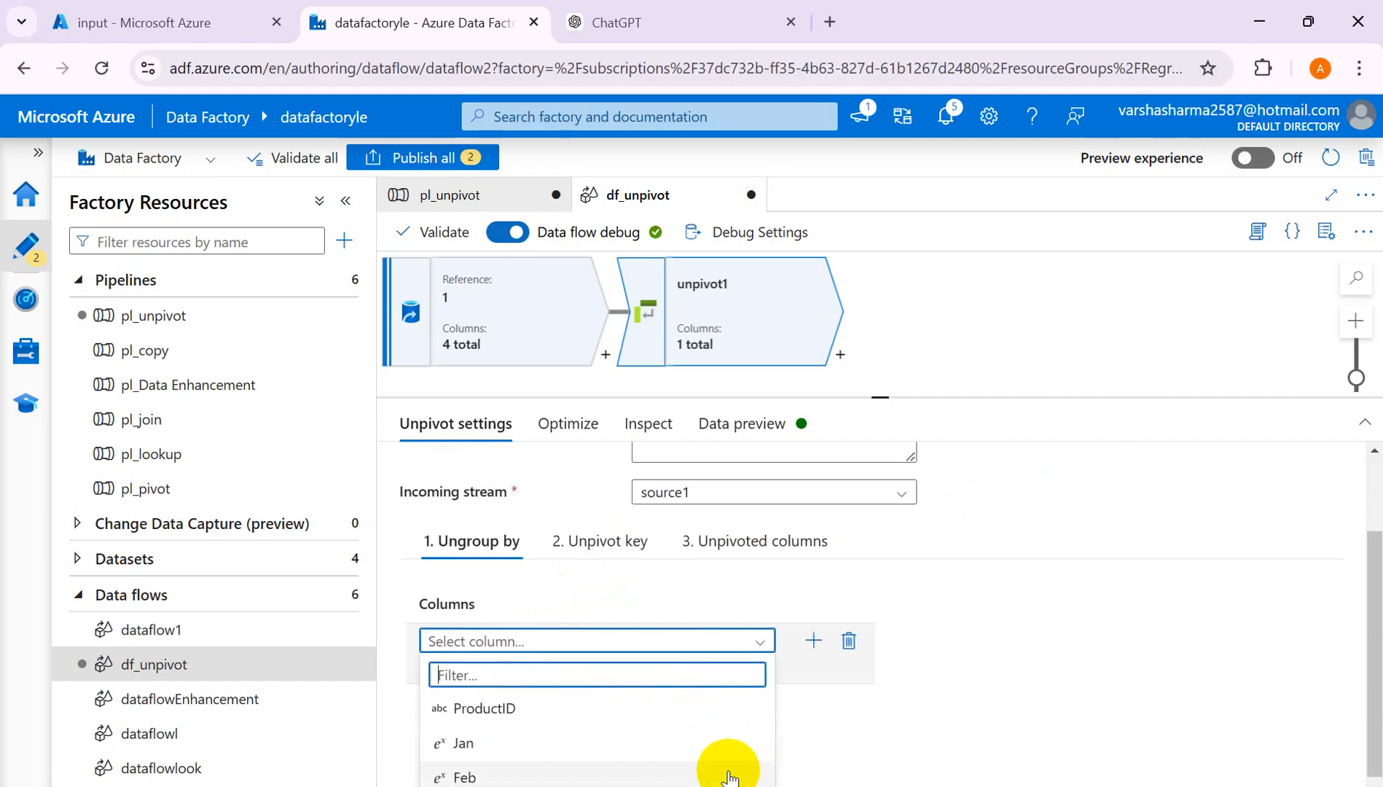
click(525, 714)
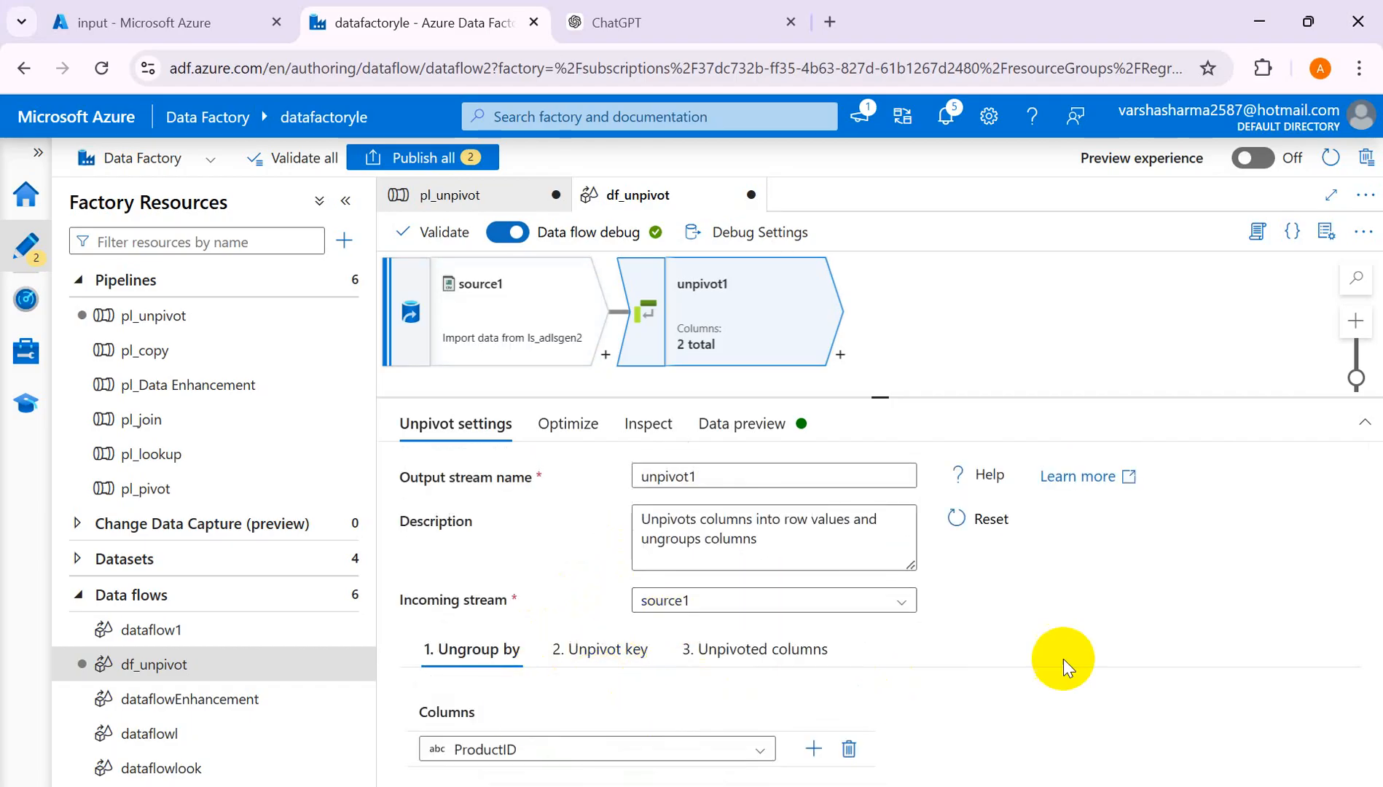
Name unpivot1's unpivot key column Month, following the header of the expected output table in the Sales_Unpivot Excel workbook
click(609, 653)
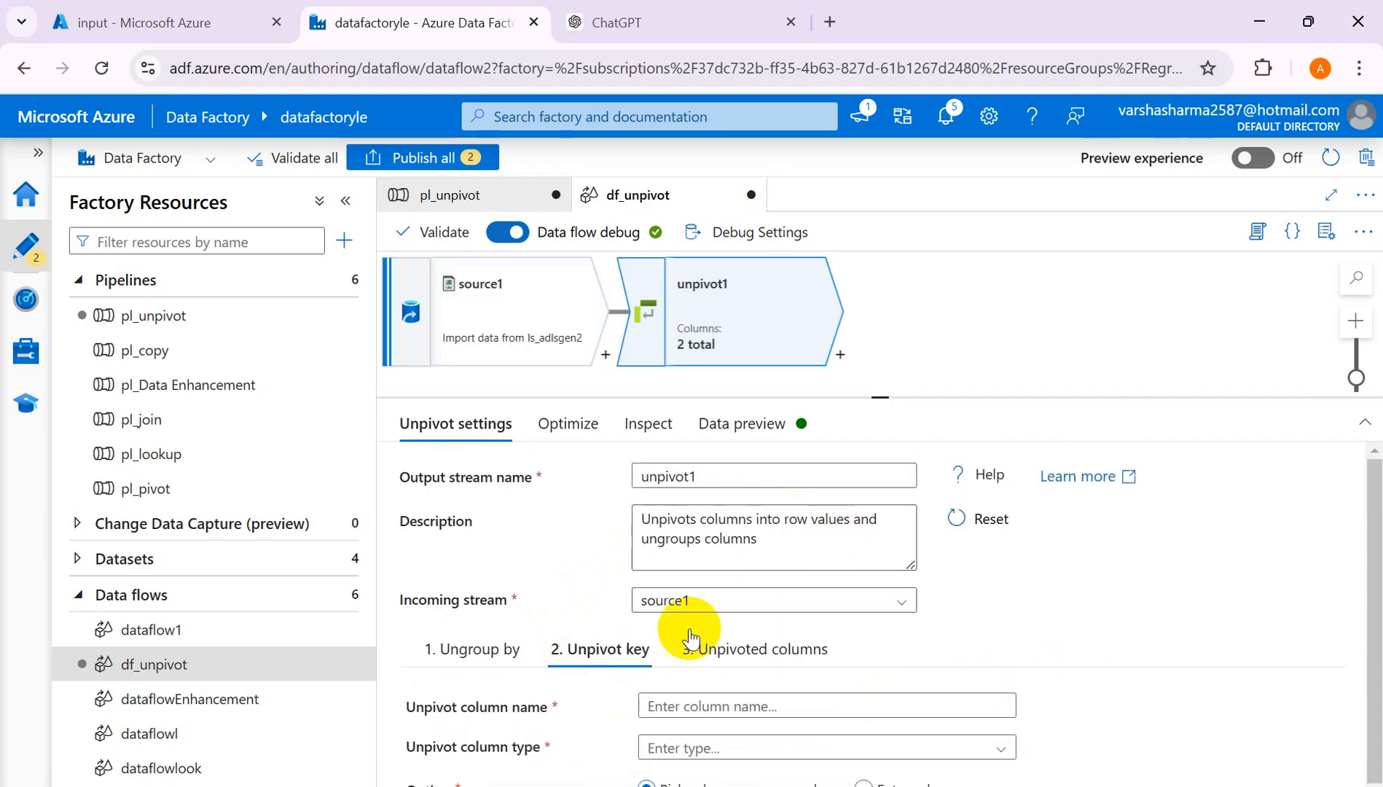
key(alt+Tab)
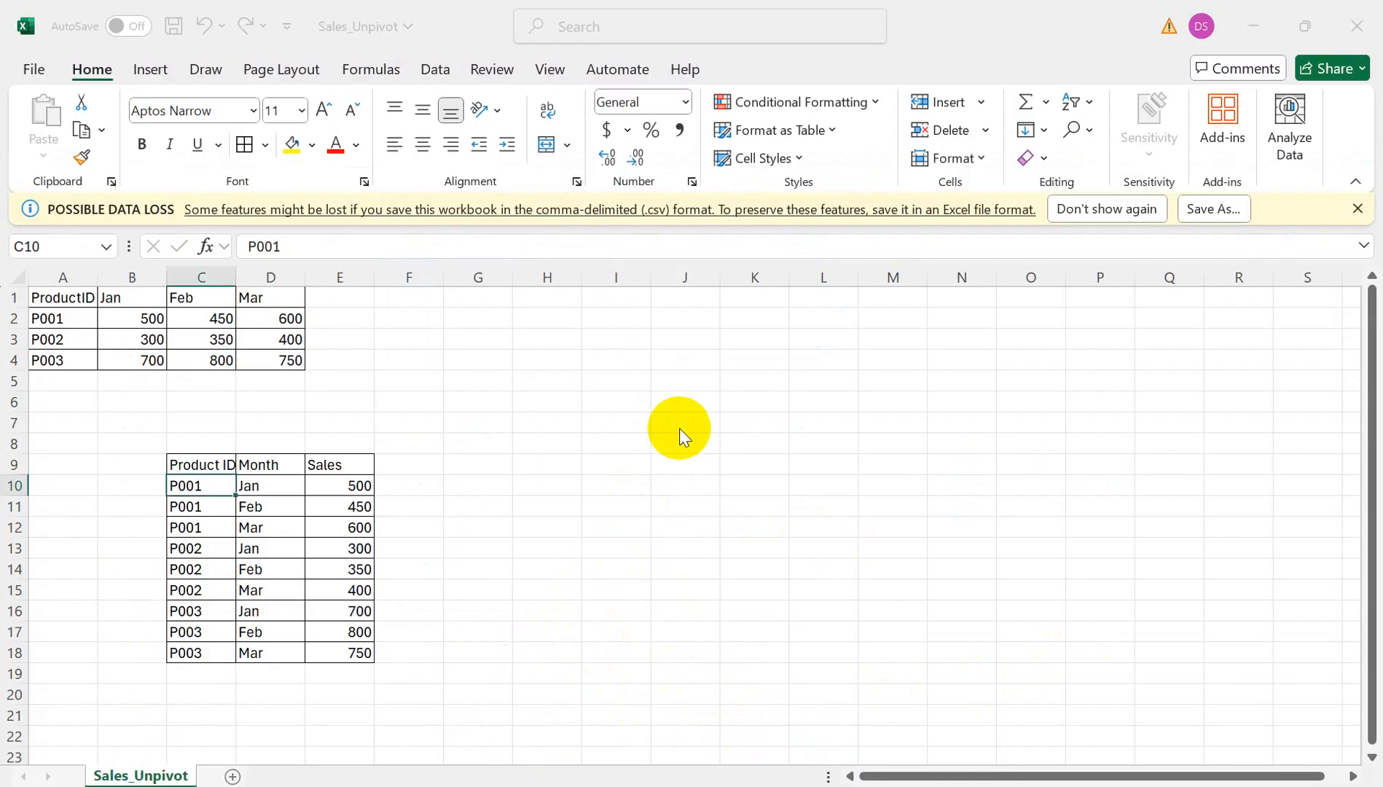
key(alt+Tab)
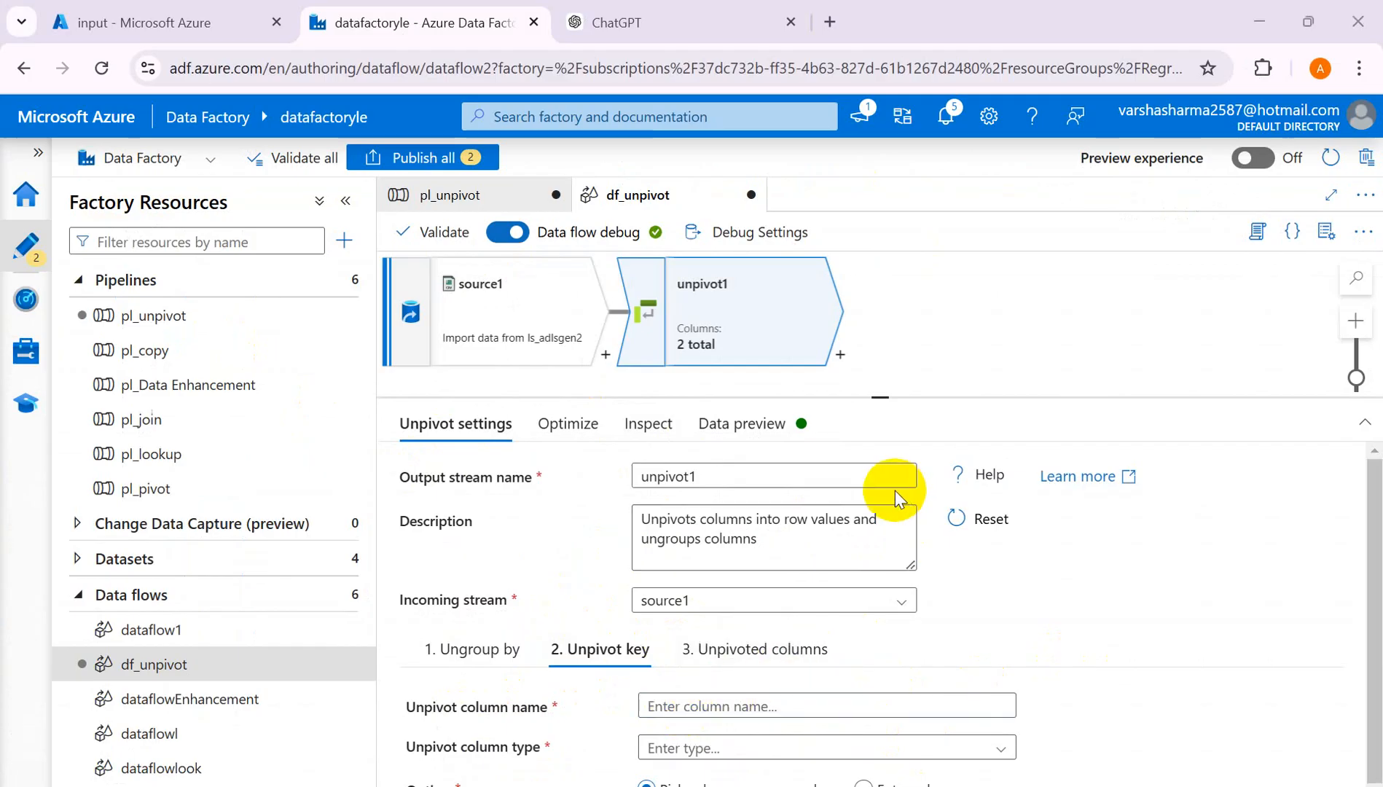
key(alt+Tab)
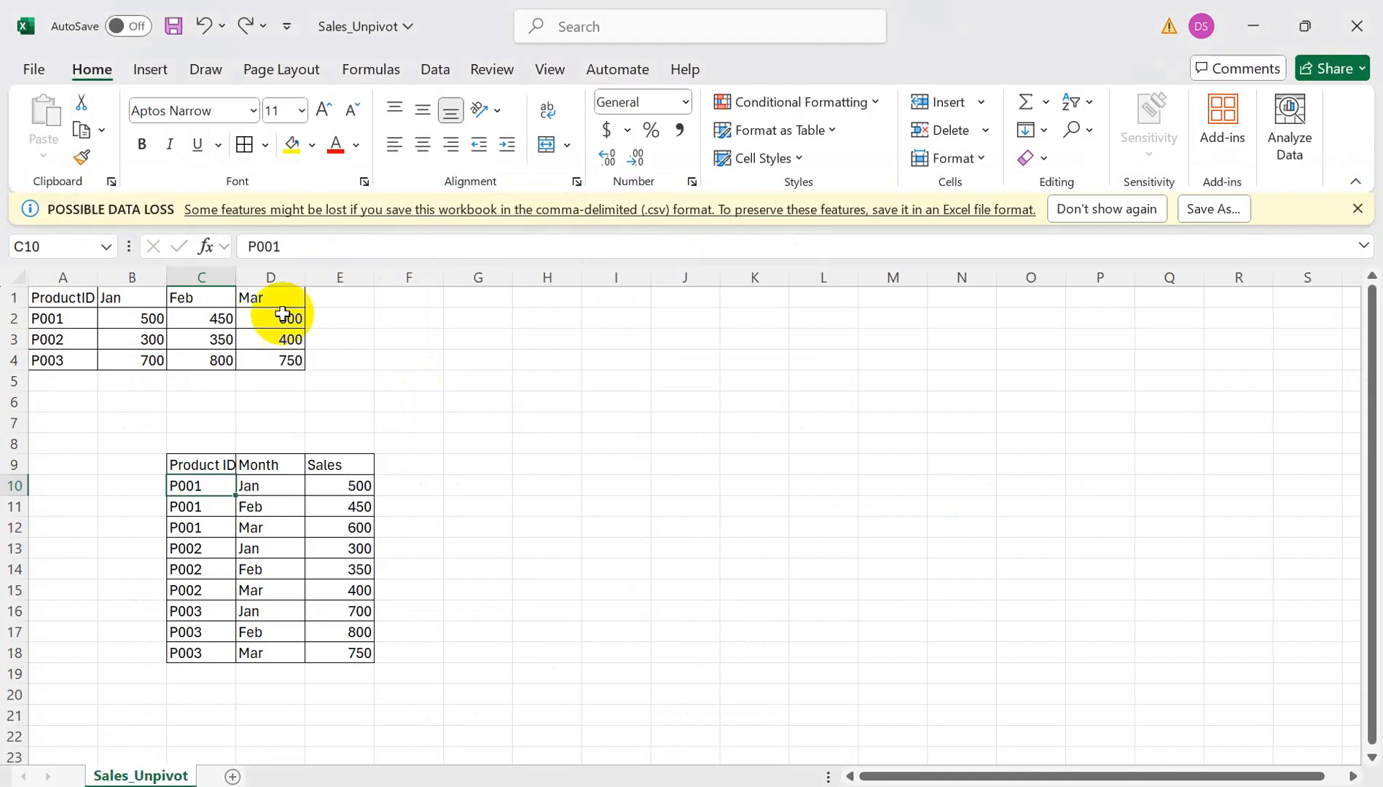
click(247, 465)
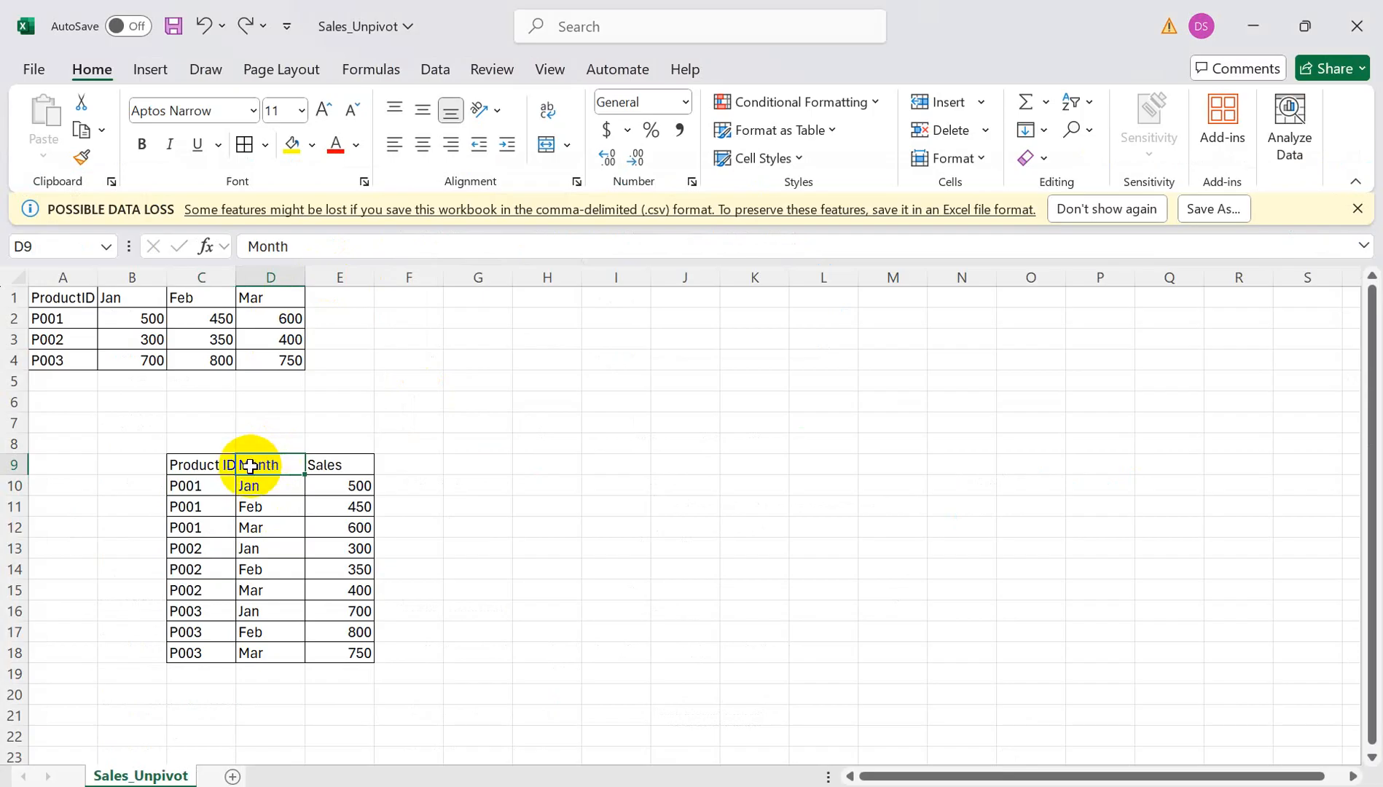
click(152, 315)
drag(152, 314, 269, 365)
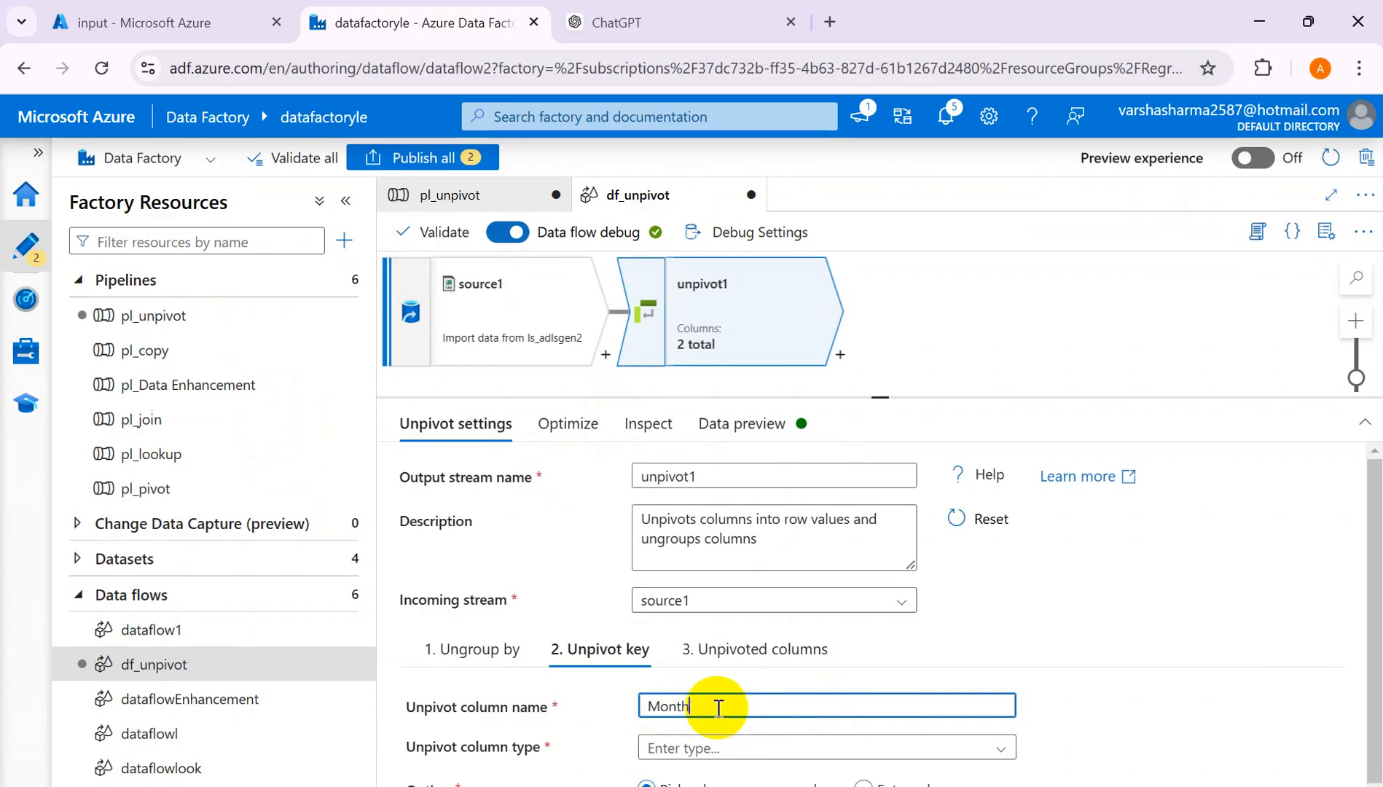
Examine the Month column values of the expected output table in the Sales_Unpivot Excel workbook
key(alt+Tab)
click(268, 463)
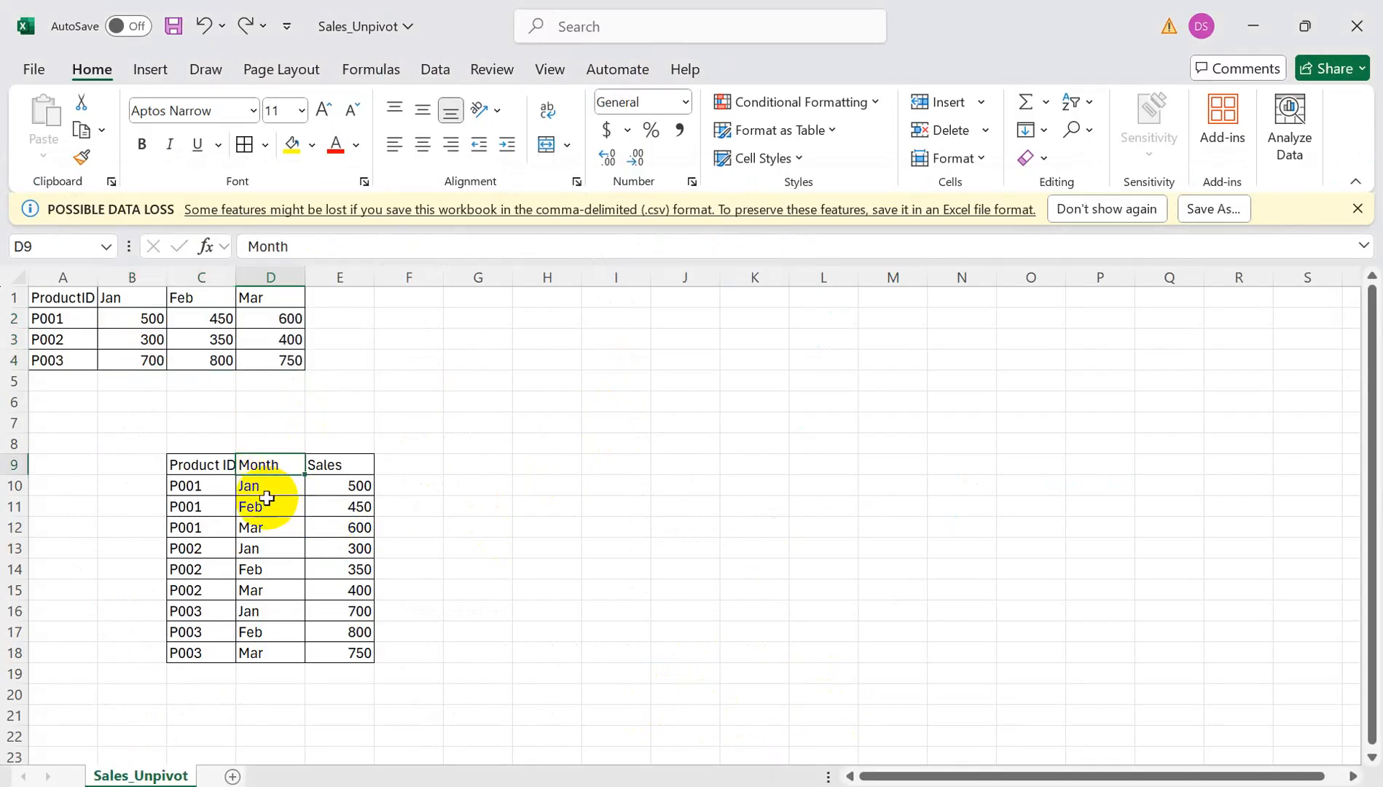
drag(271, 486, 253, 650)
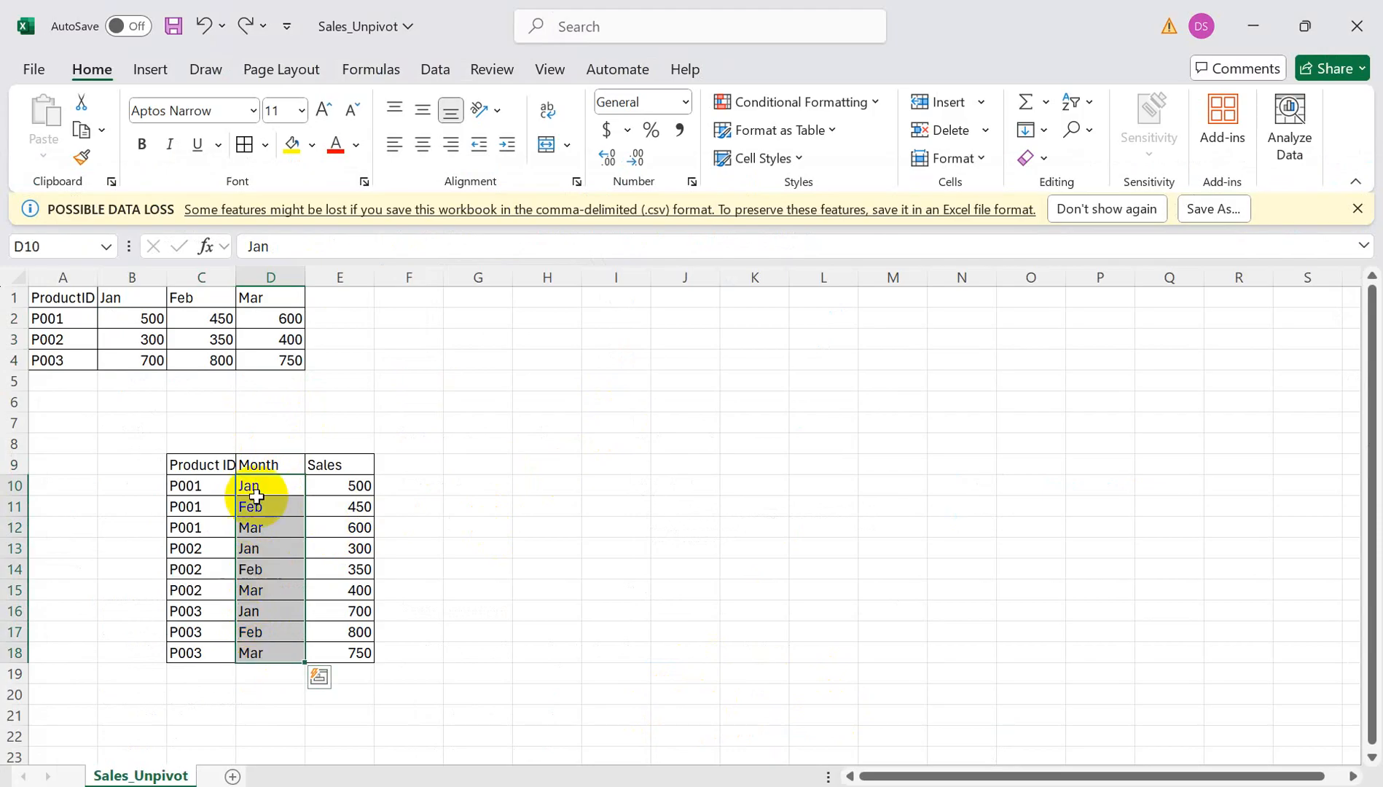
drag(278, 486, 255, 648)
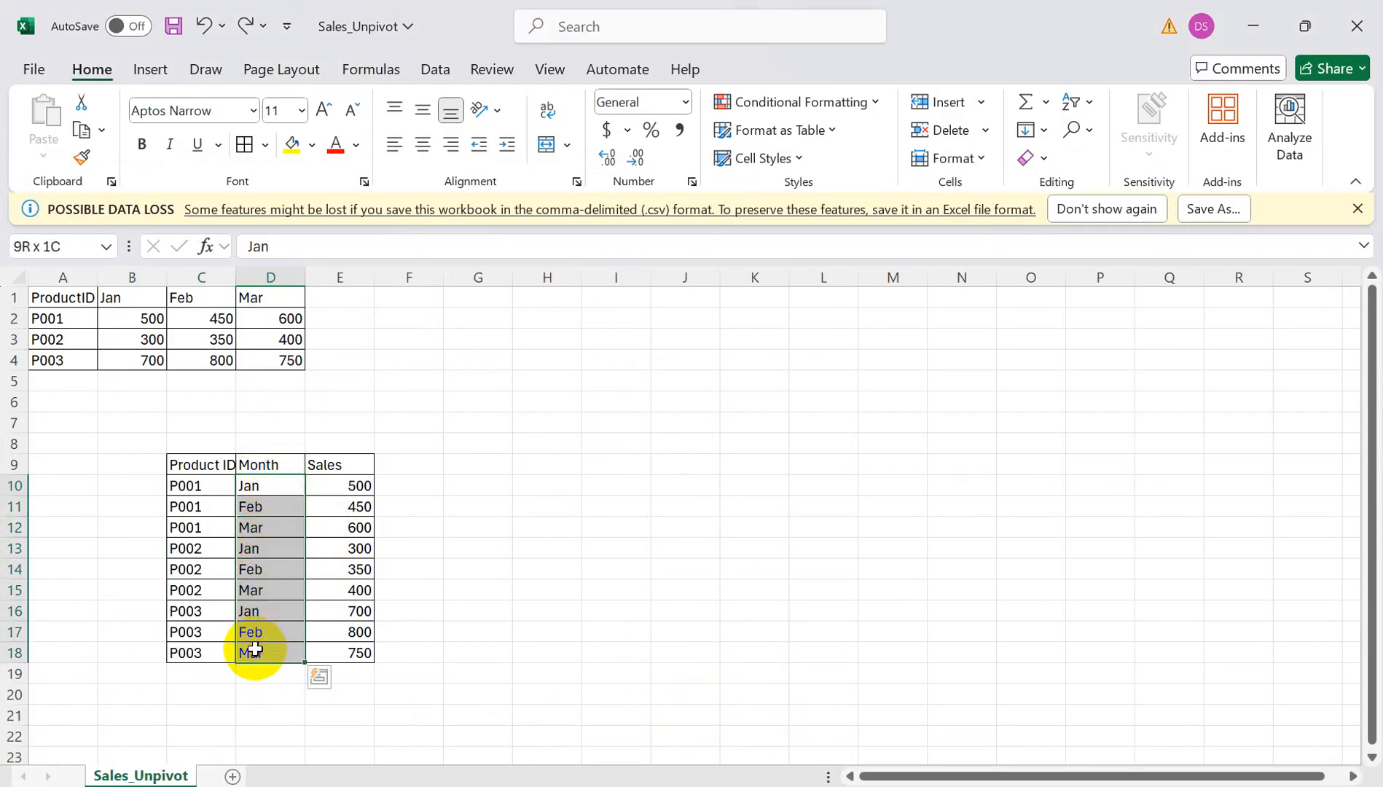
click(268, 485)
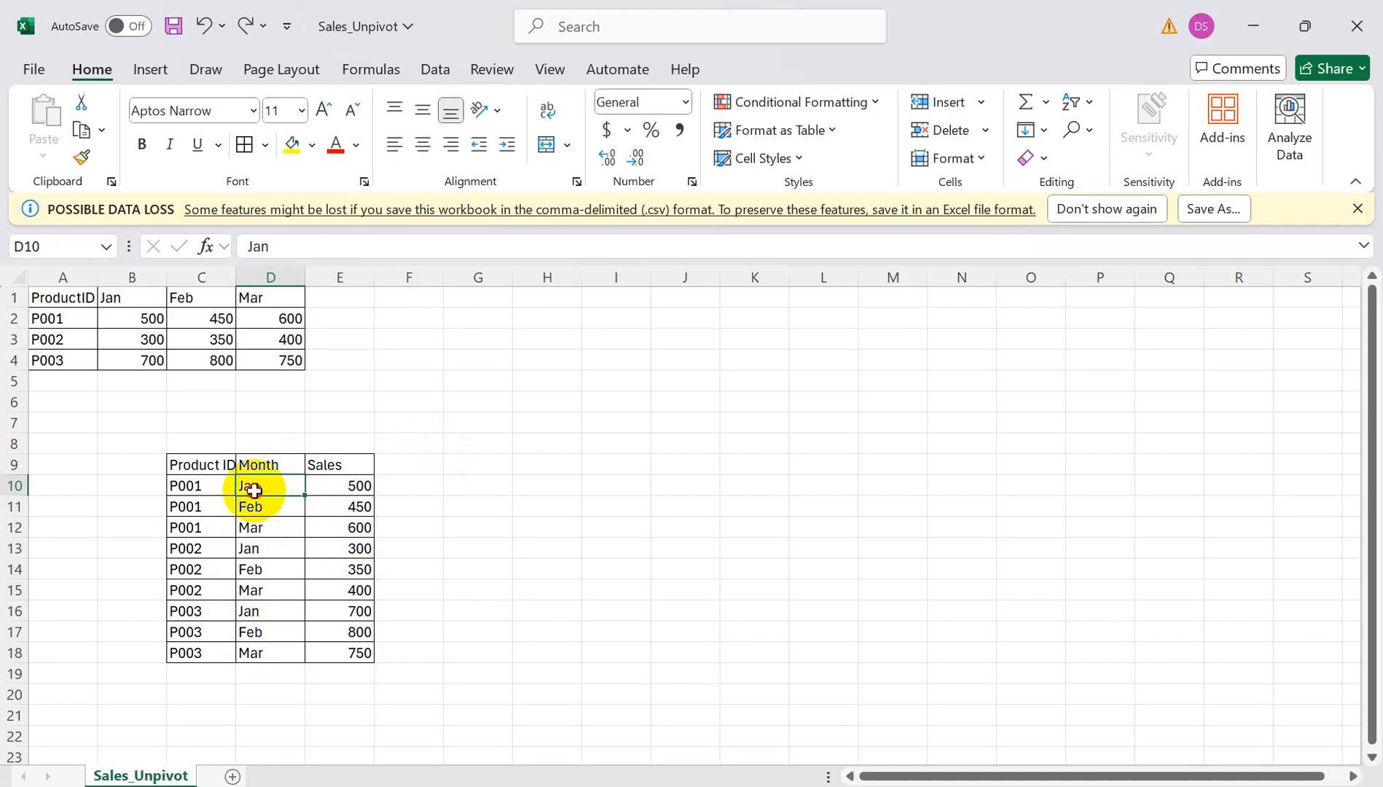
click(272, 526)
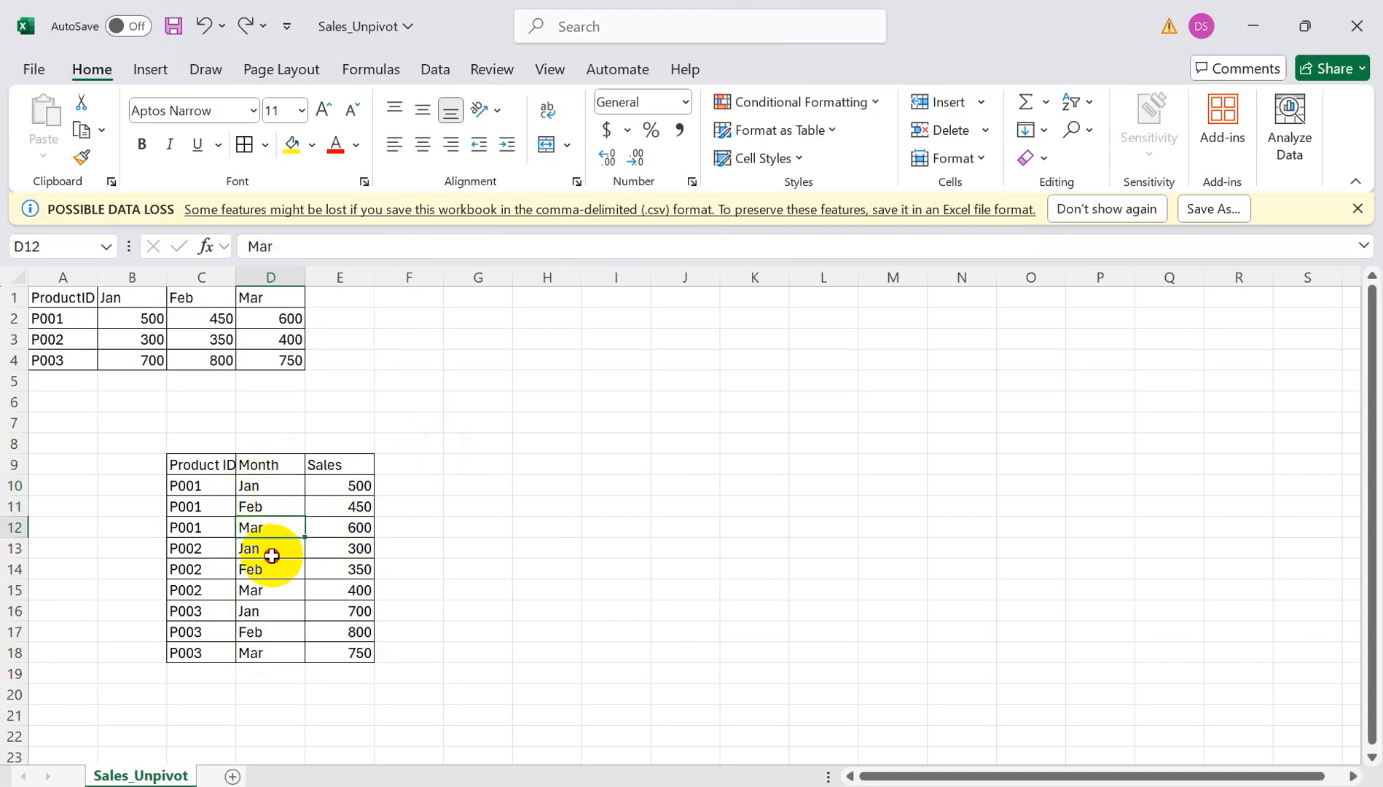
click(271, 550)
key(alt+Tab)
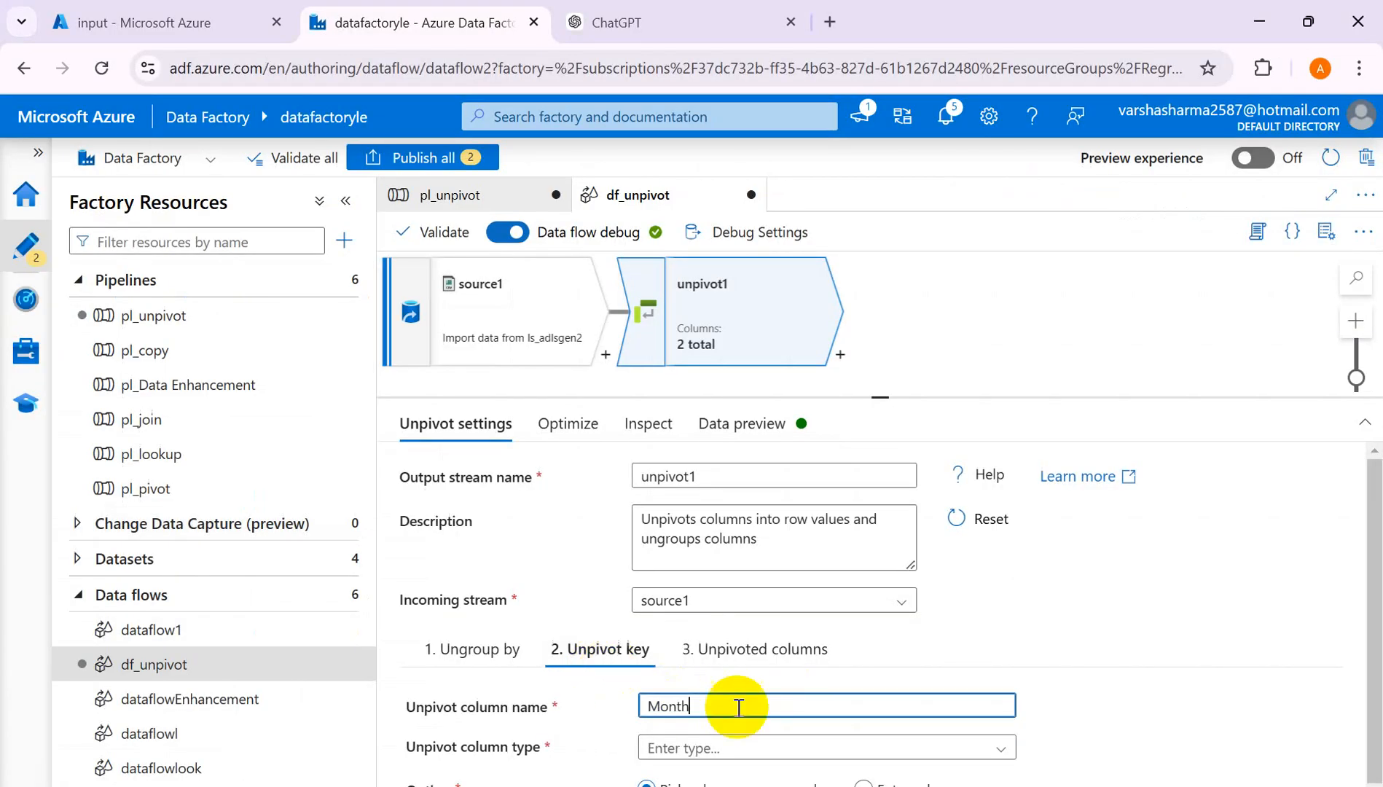
Set the unpivot column type of the Month key to string
drag(1358, 649, 1358, 731)
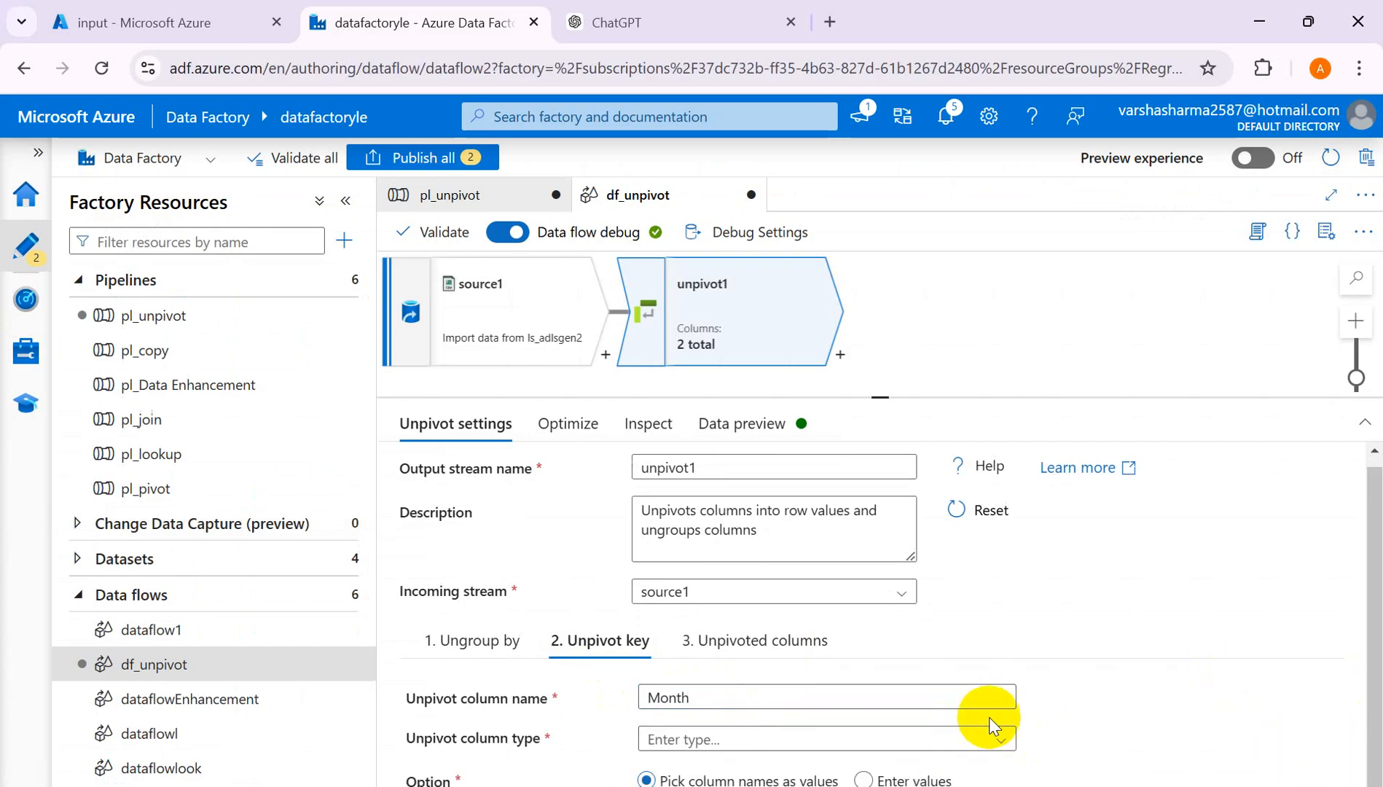
click(998, 747)
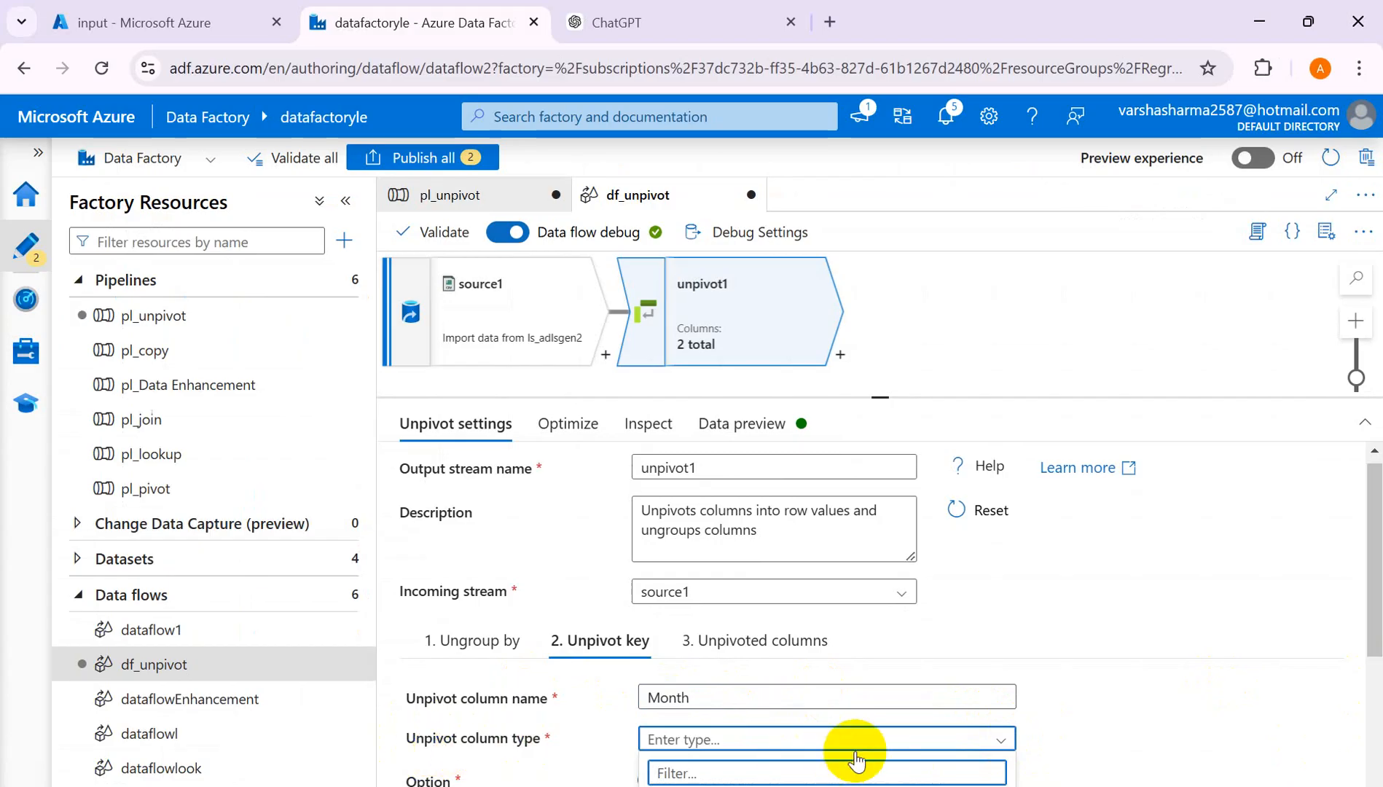
scroll(850, 741, down, 3)
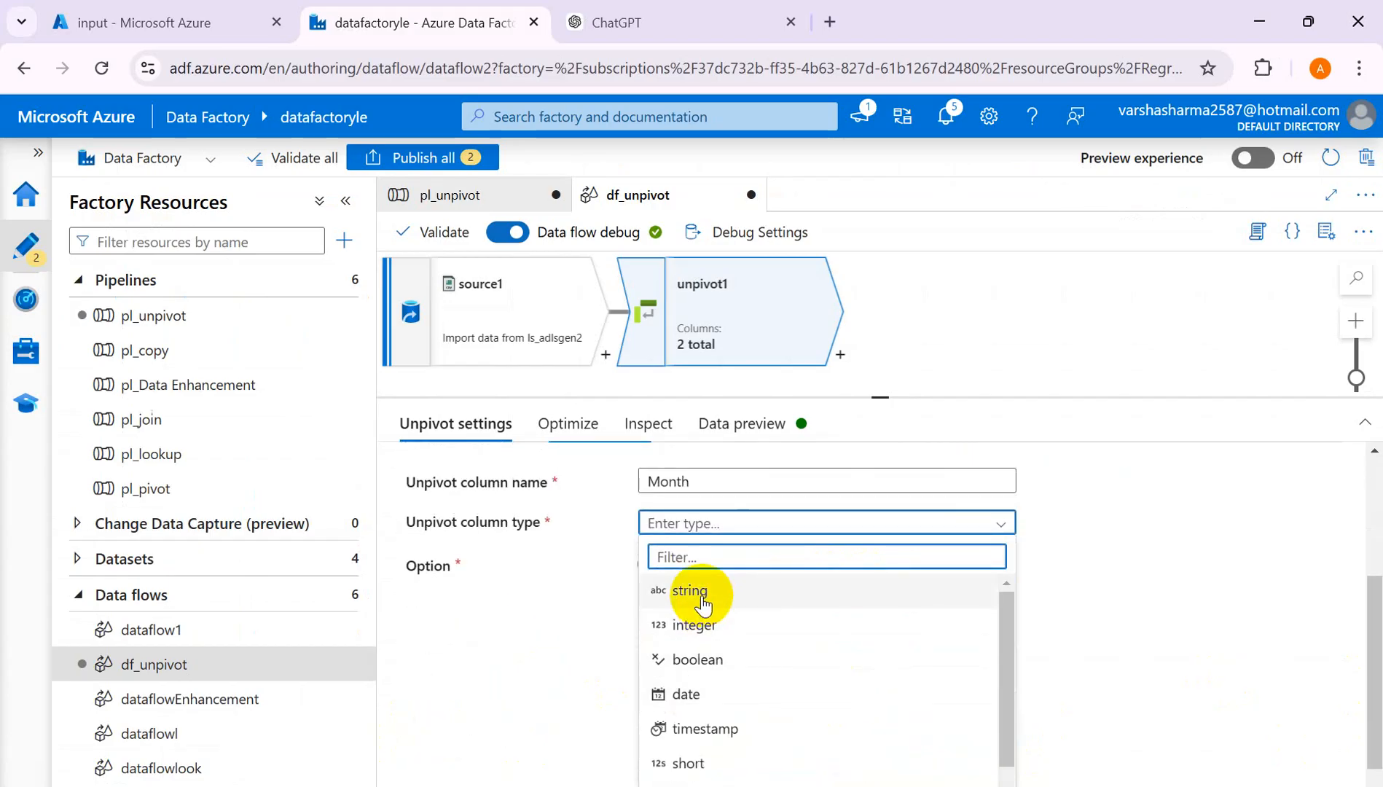
click(732, 602)
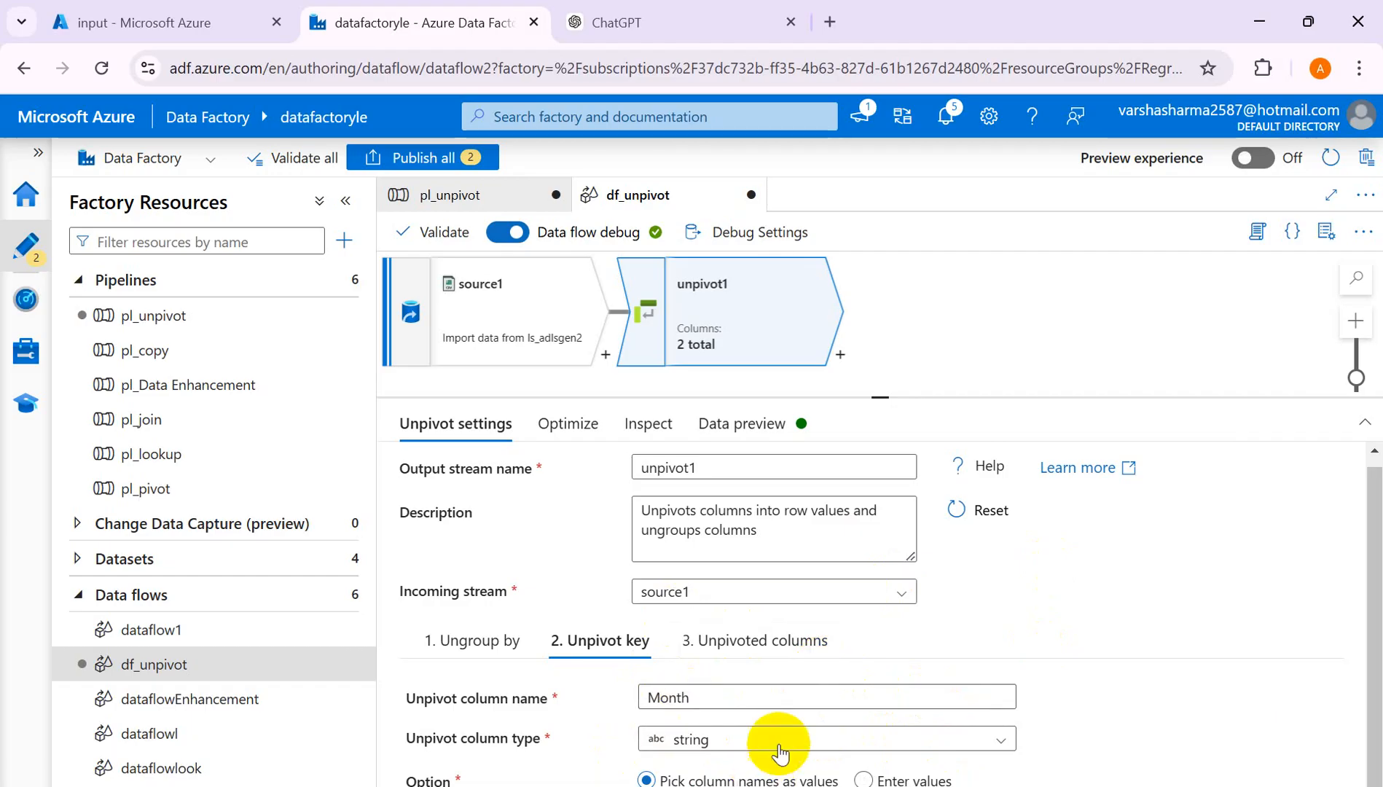
Compare the Jan, Feb and Mar headers with the expected Month column in Excel and select Pick column names as values for the unpivot key
key(alt+Tab)
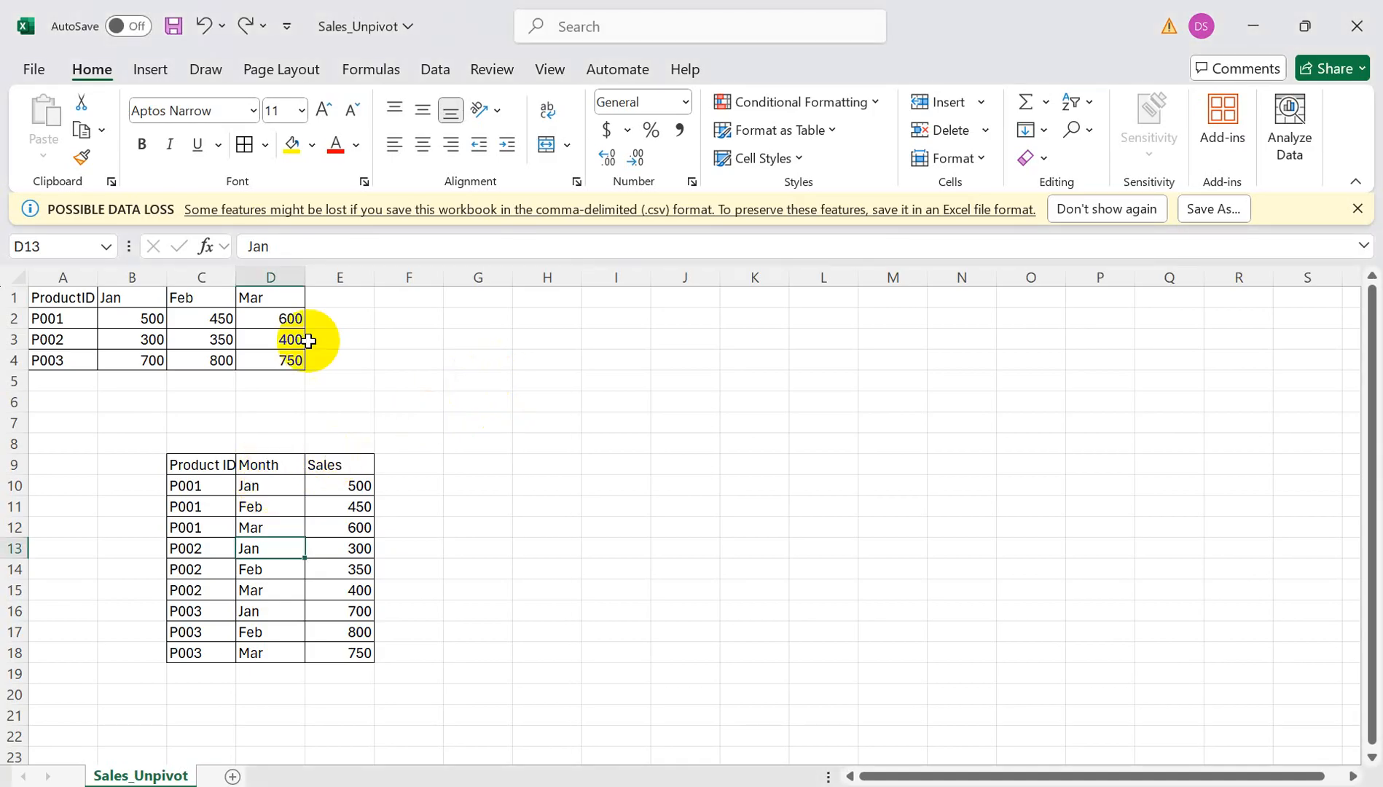
click(116, 297)
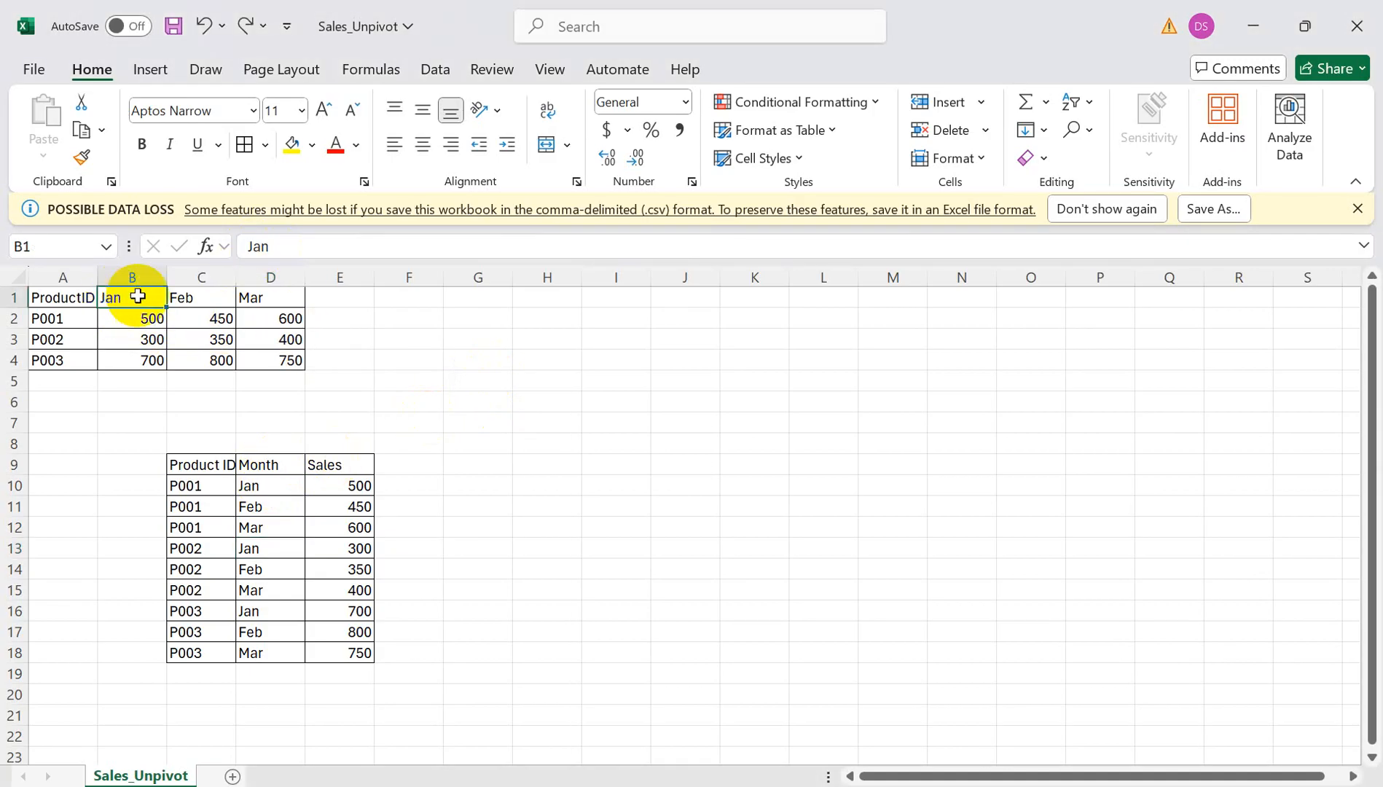
click(194, 297)
click(253, 295)
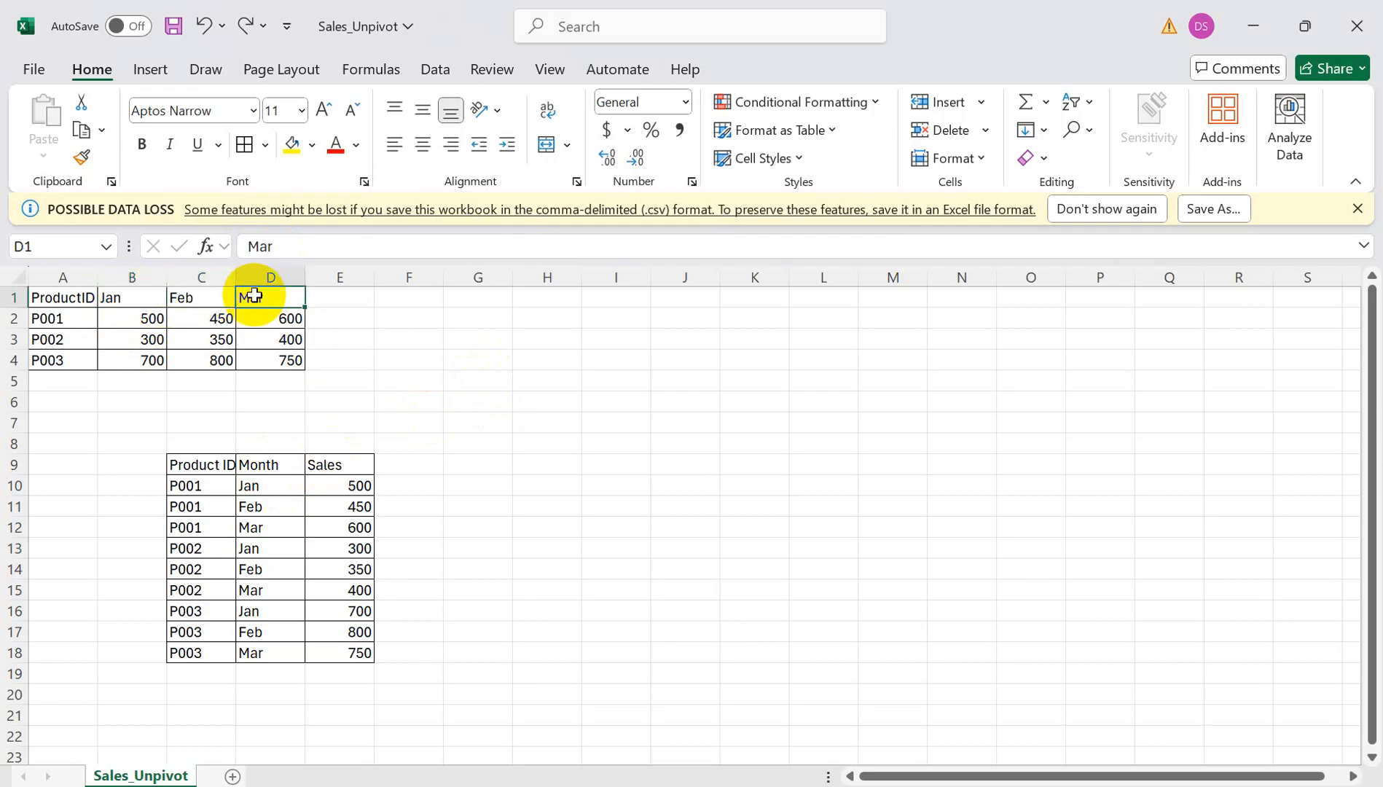
click(340, 297)
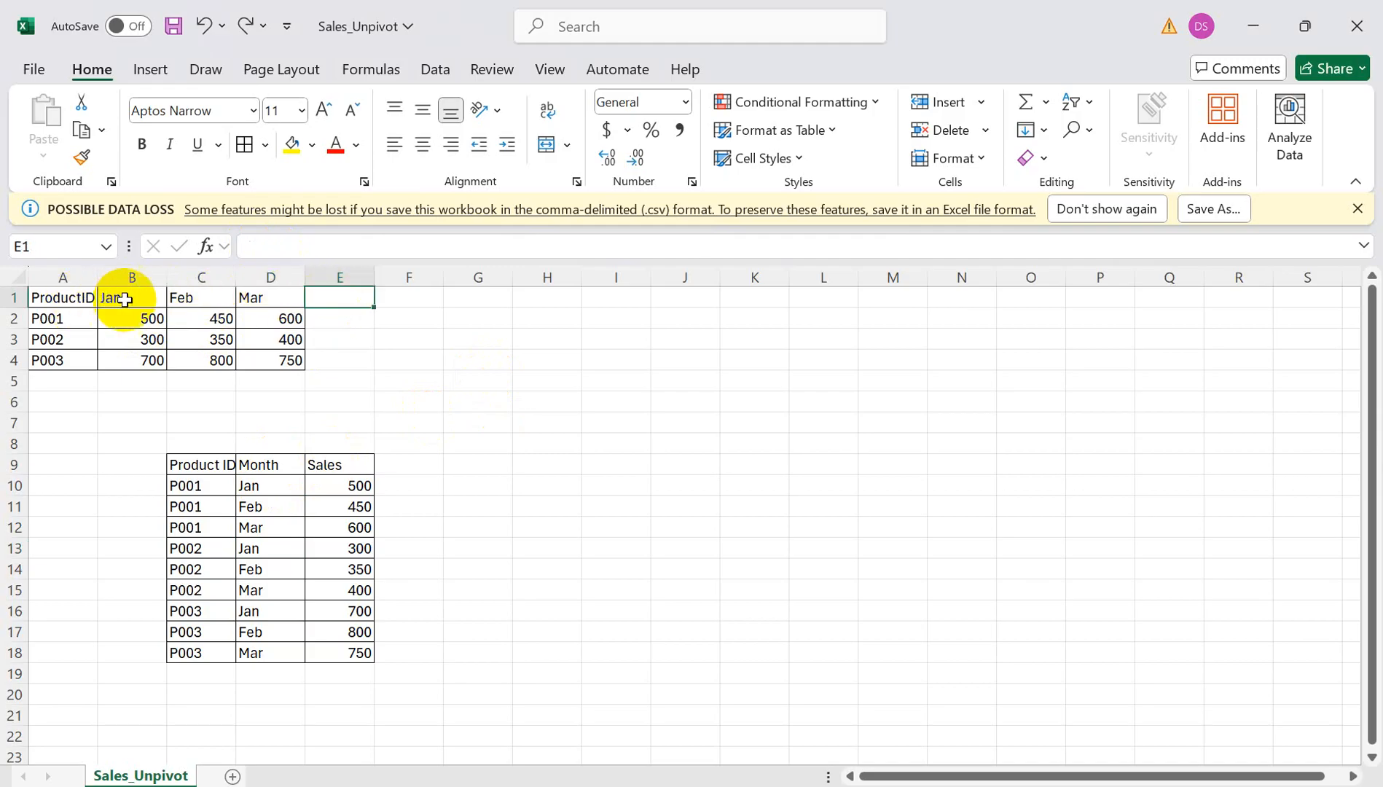
click(270, 464)
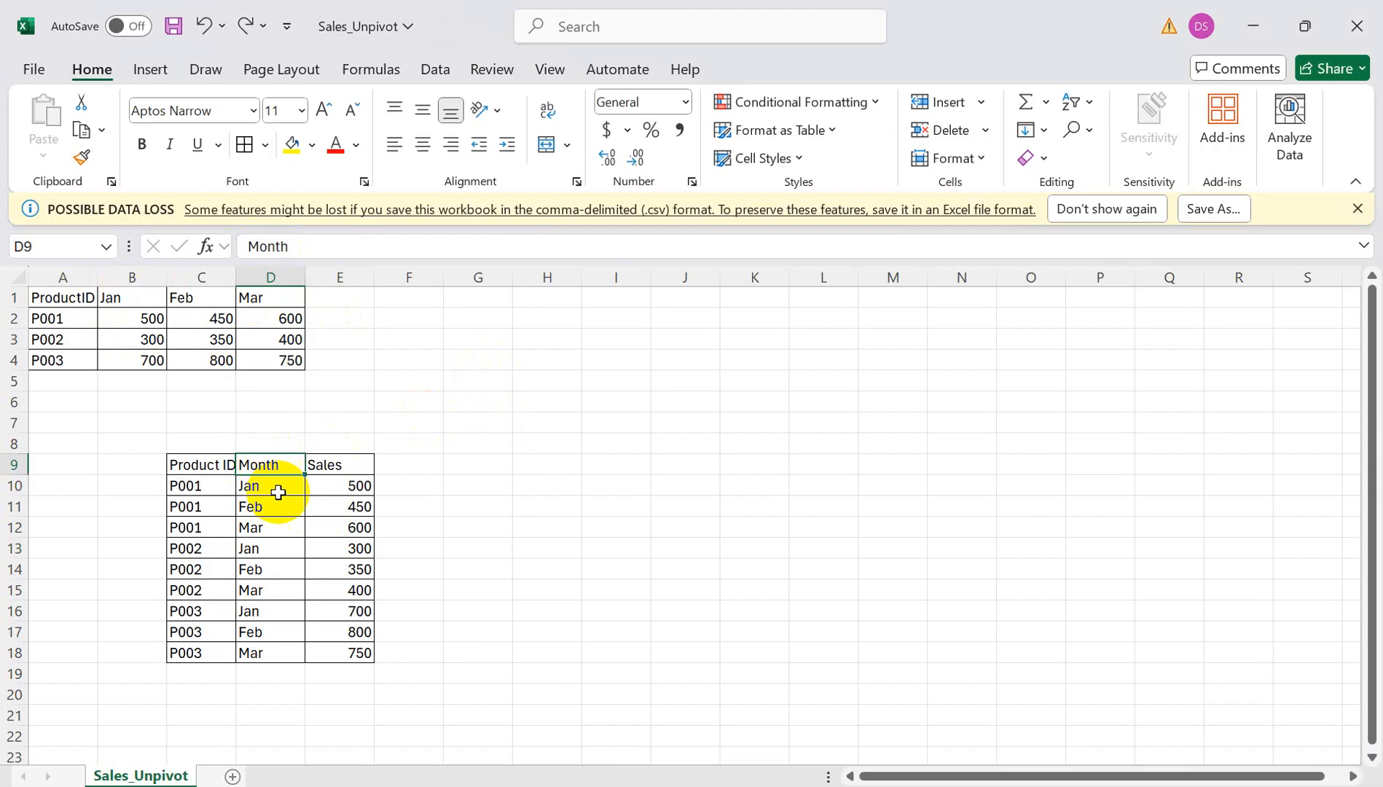
click(123, 295)
click(188, 299)
click(262, 296)
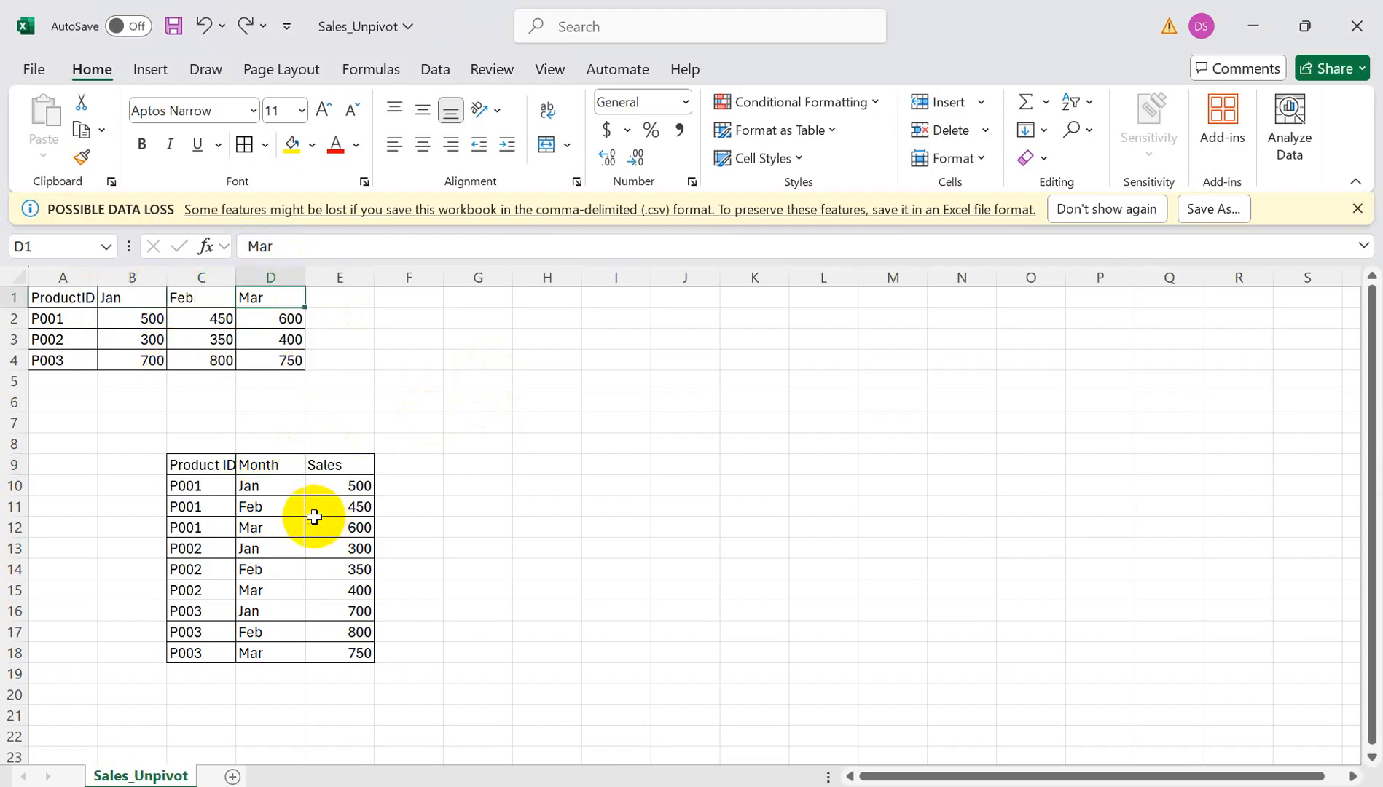
click(270, 486)
key(alt+Tab)
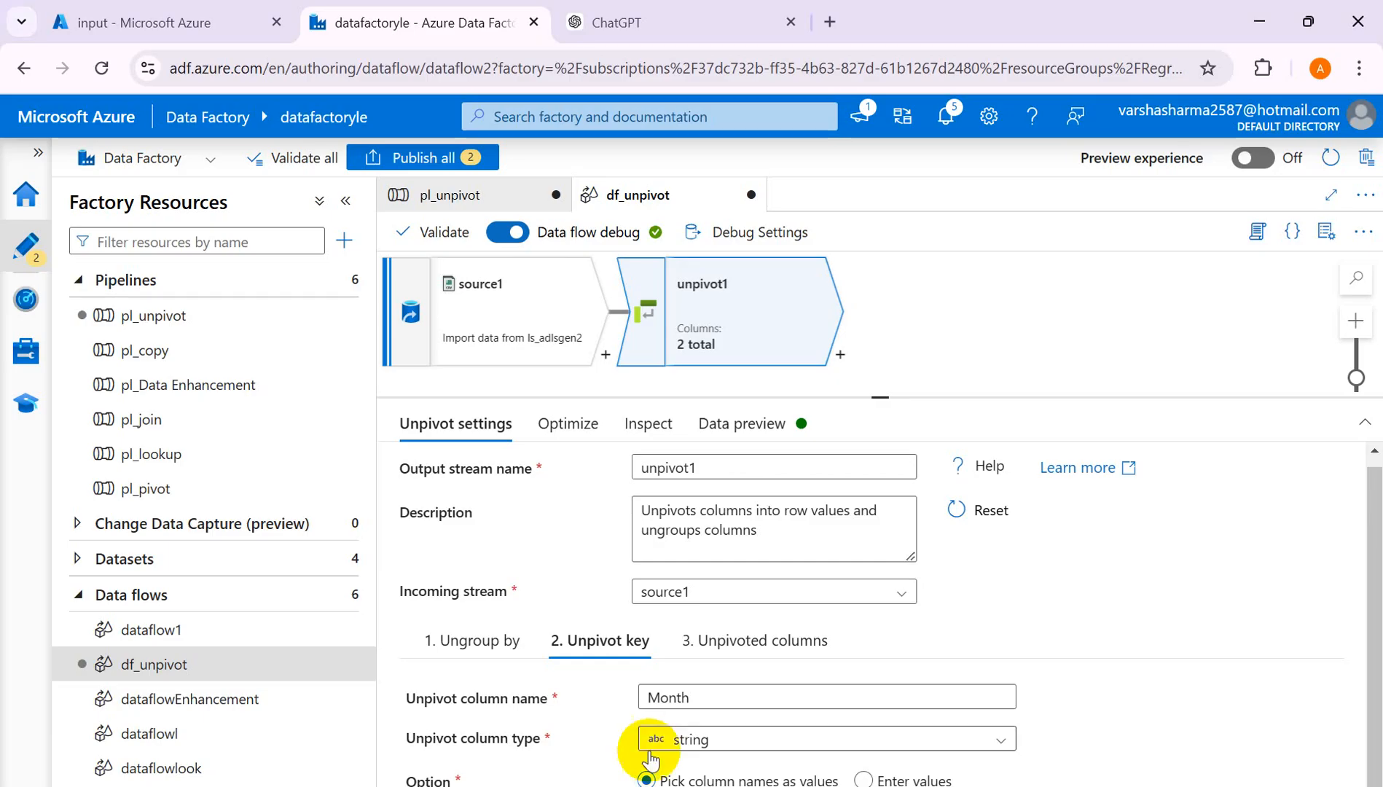
click(645, 778)
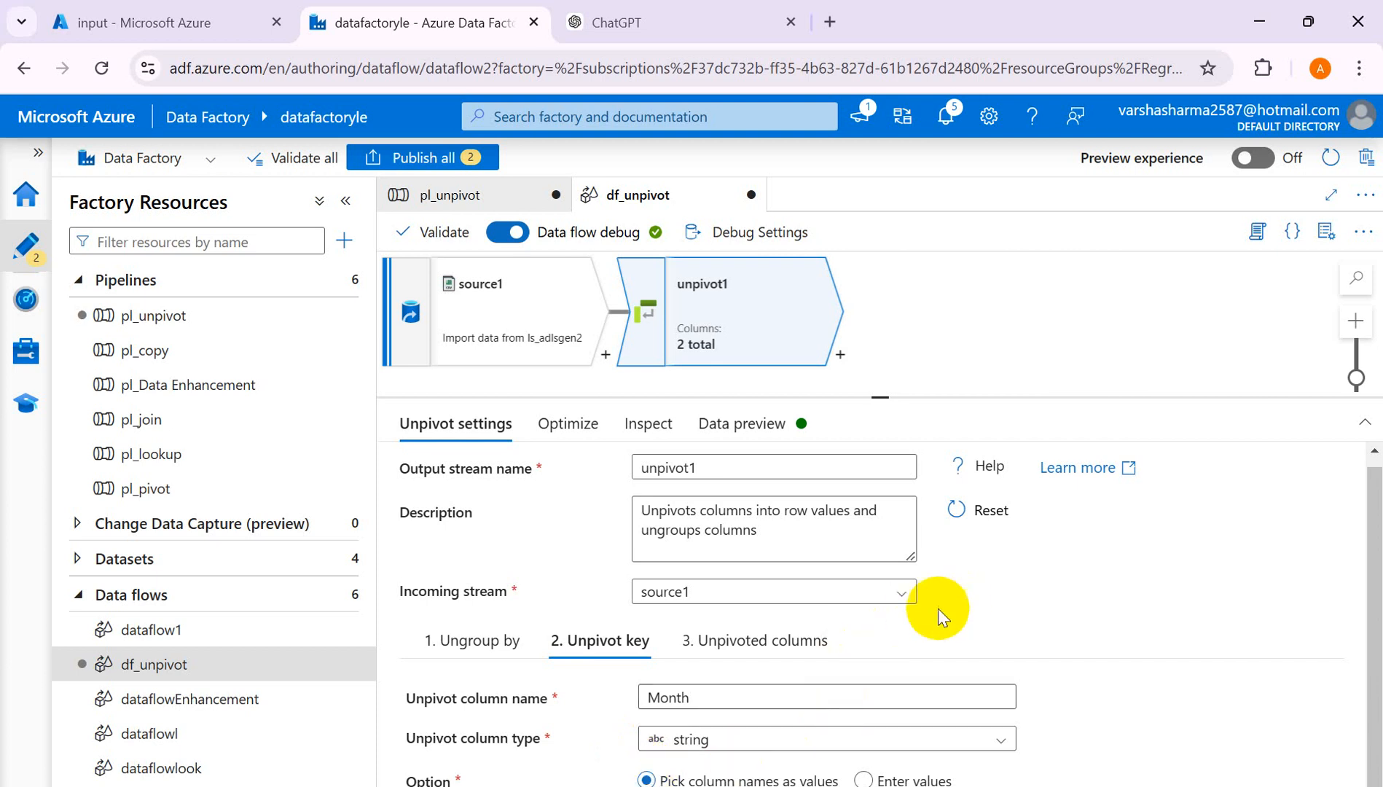
Name unpivot1's unpivoted column Sales, following the header of the expected output table in the Sales_Unpivot Excel workbook
click(747, 634)
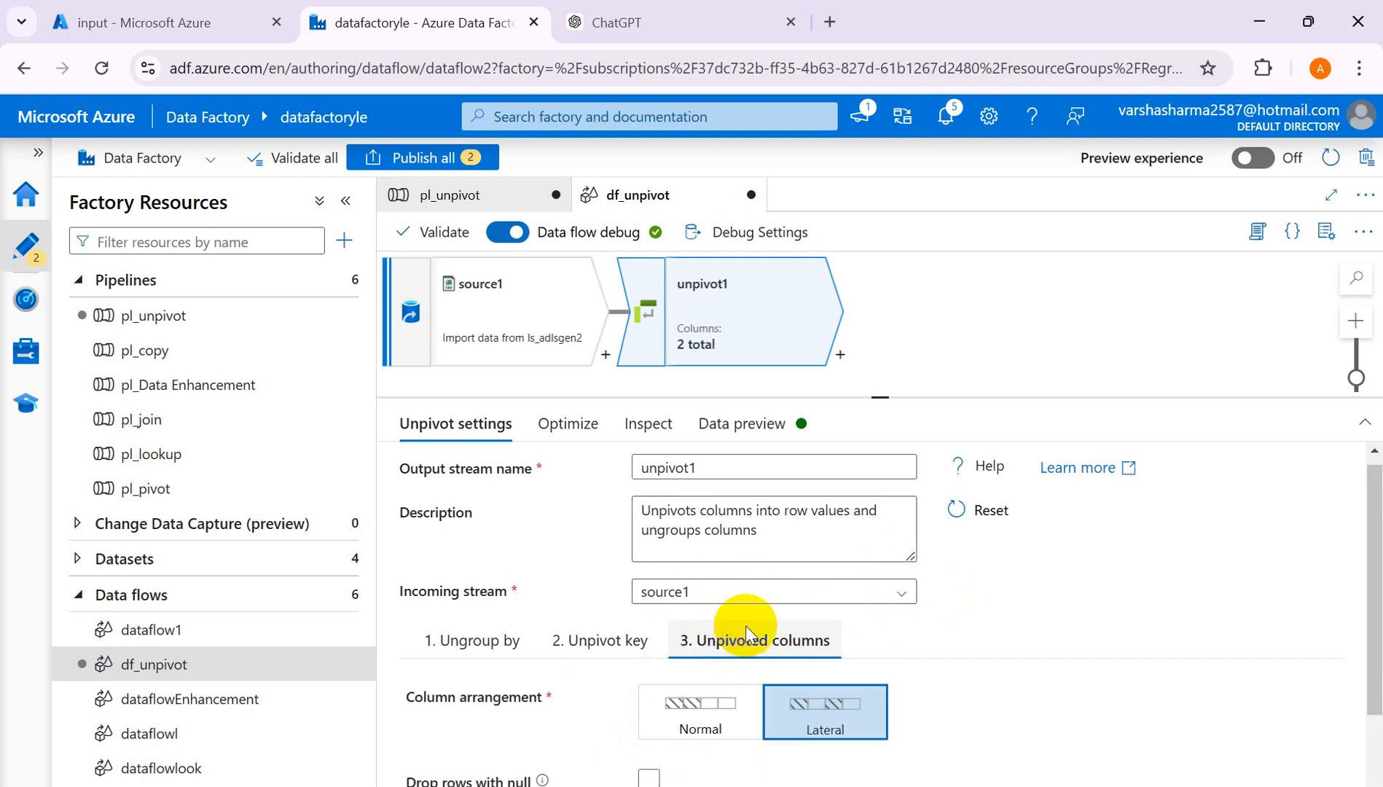
scroll(1013, 616, down, 2)
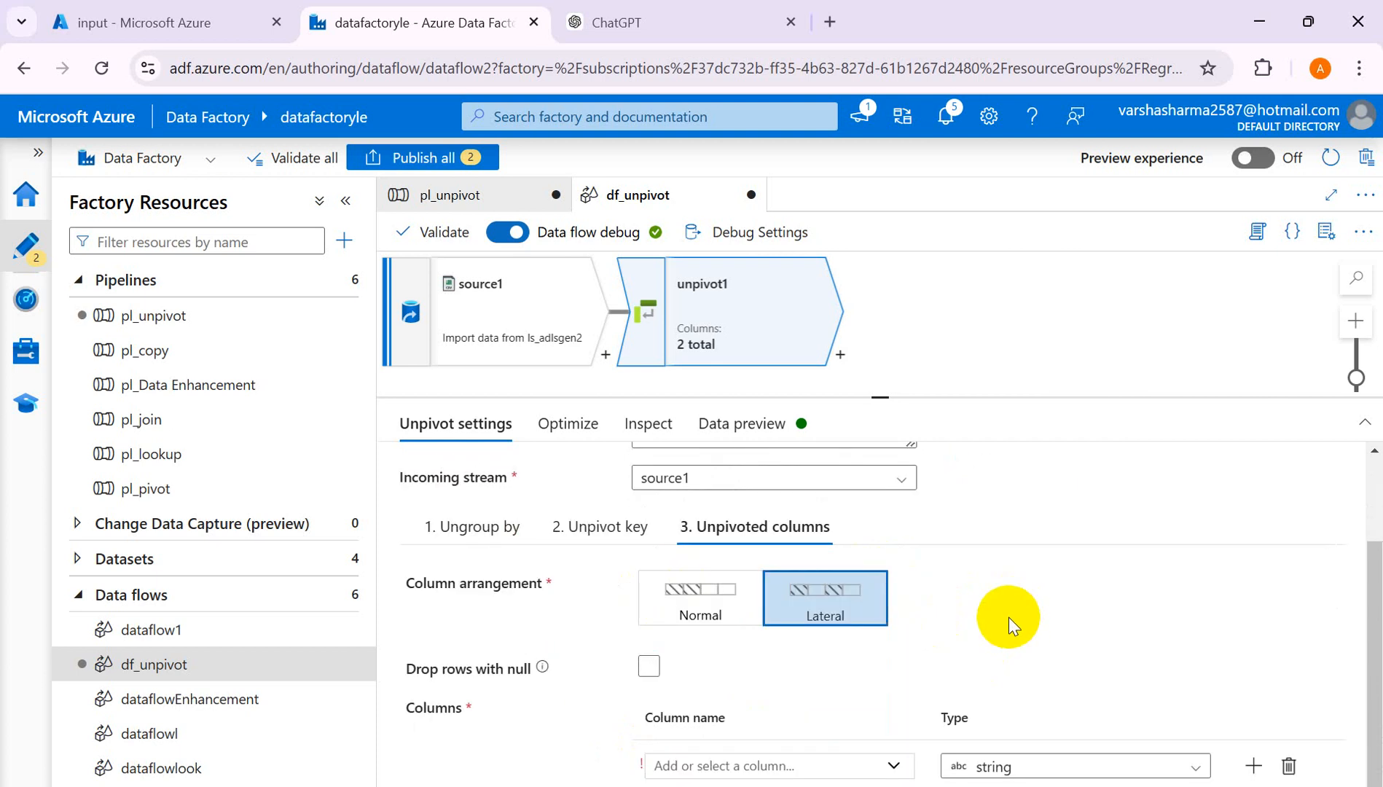
key(alt+Tab)
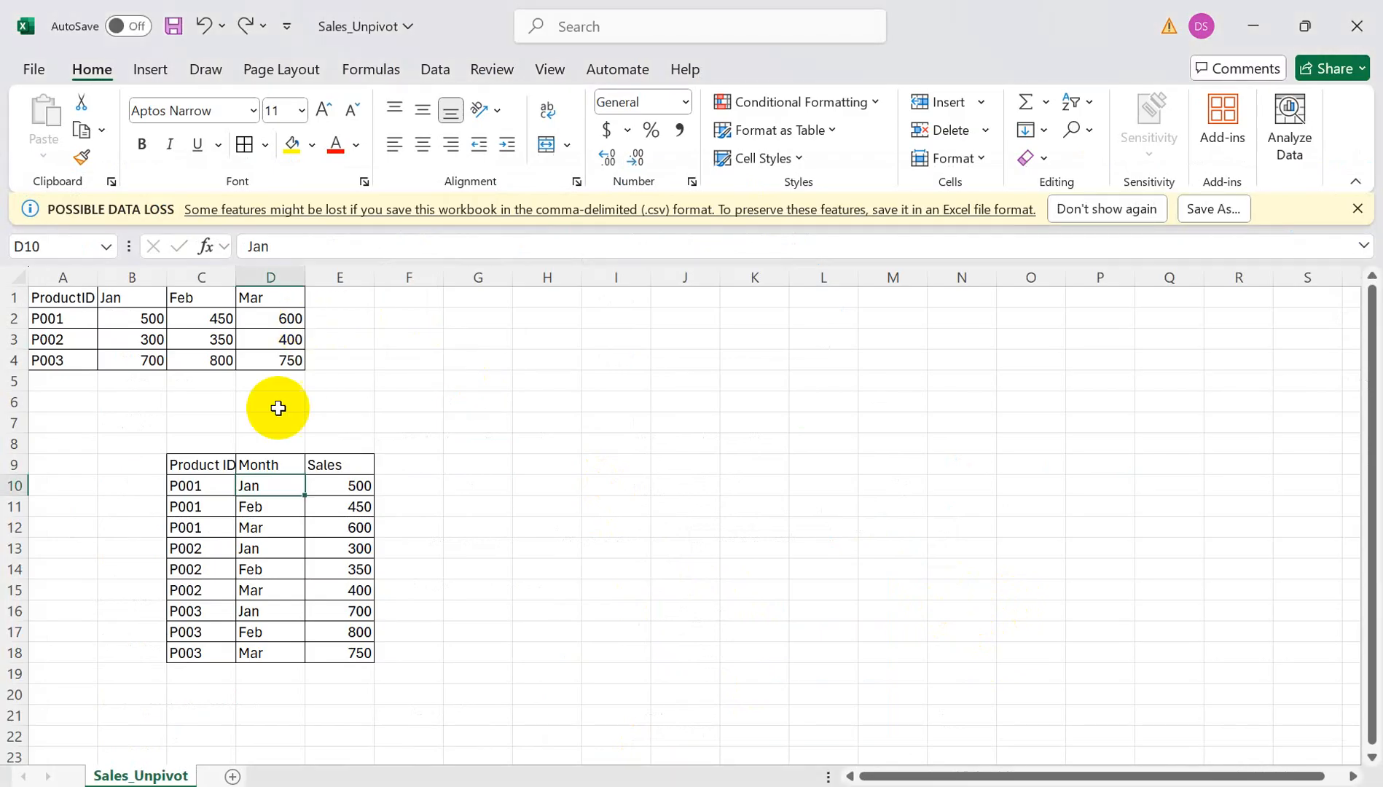
click(330, 464)
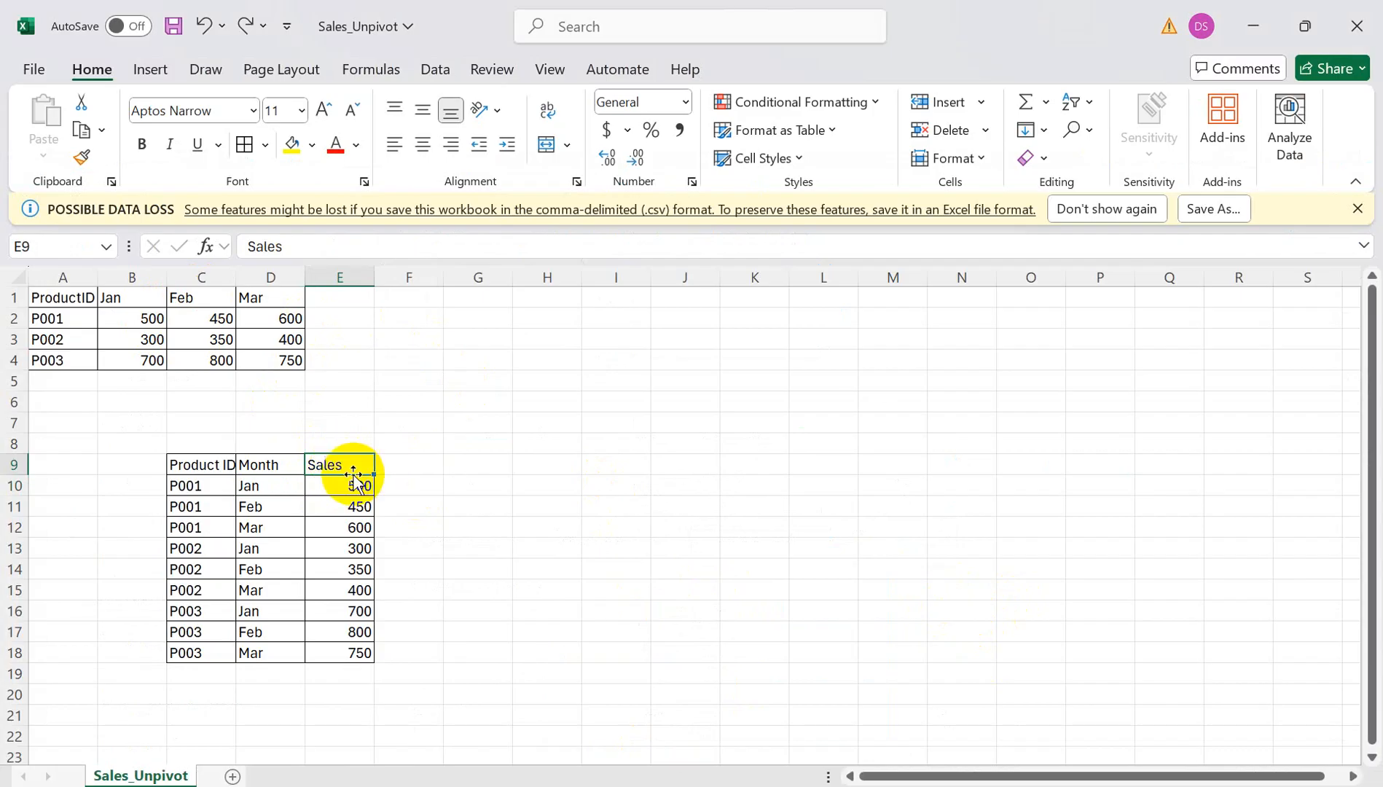
drag(151, 325, 284, 361)
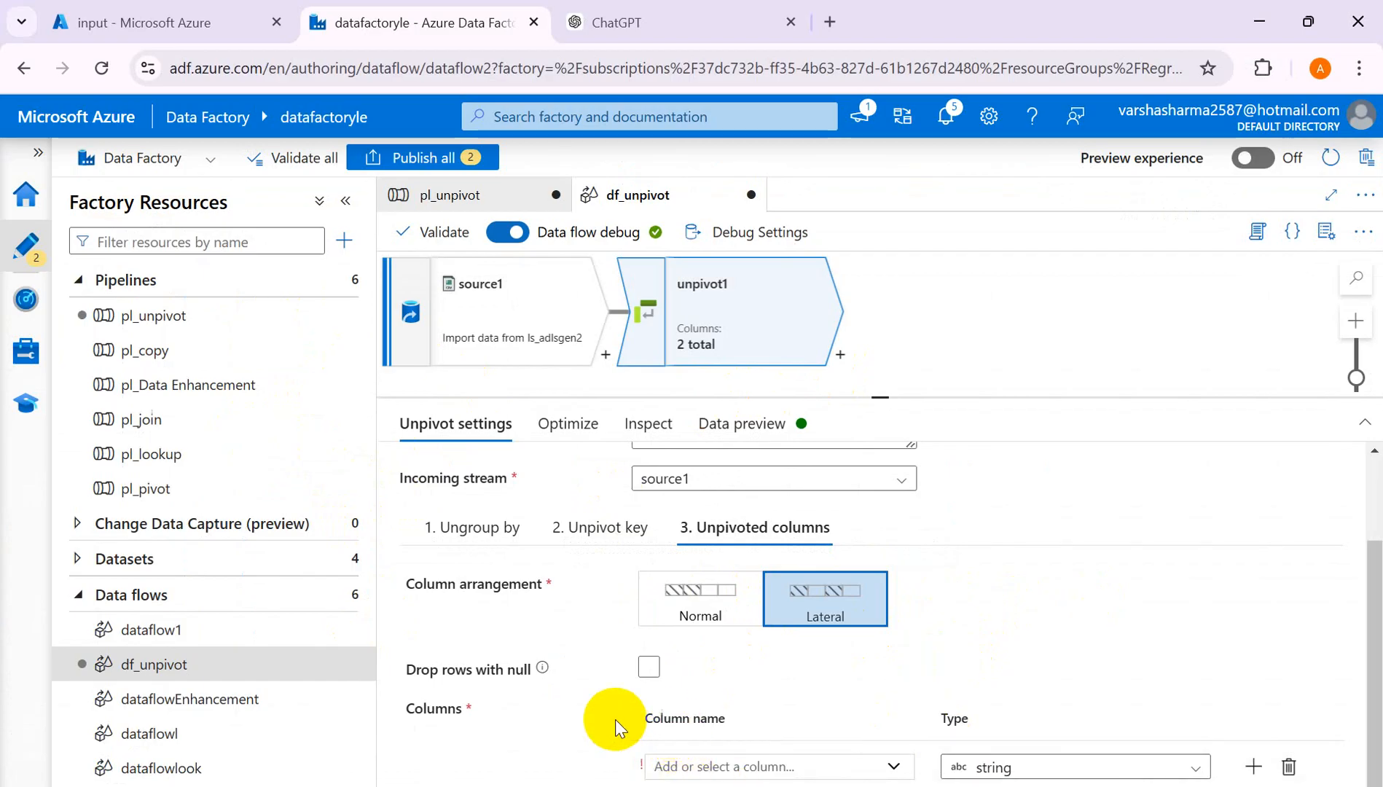
click(687, 766)
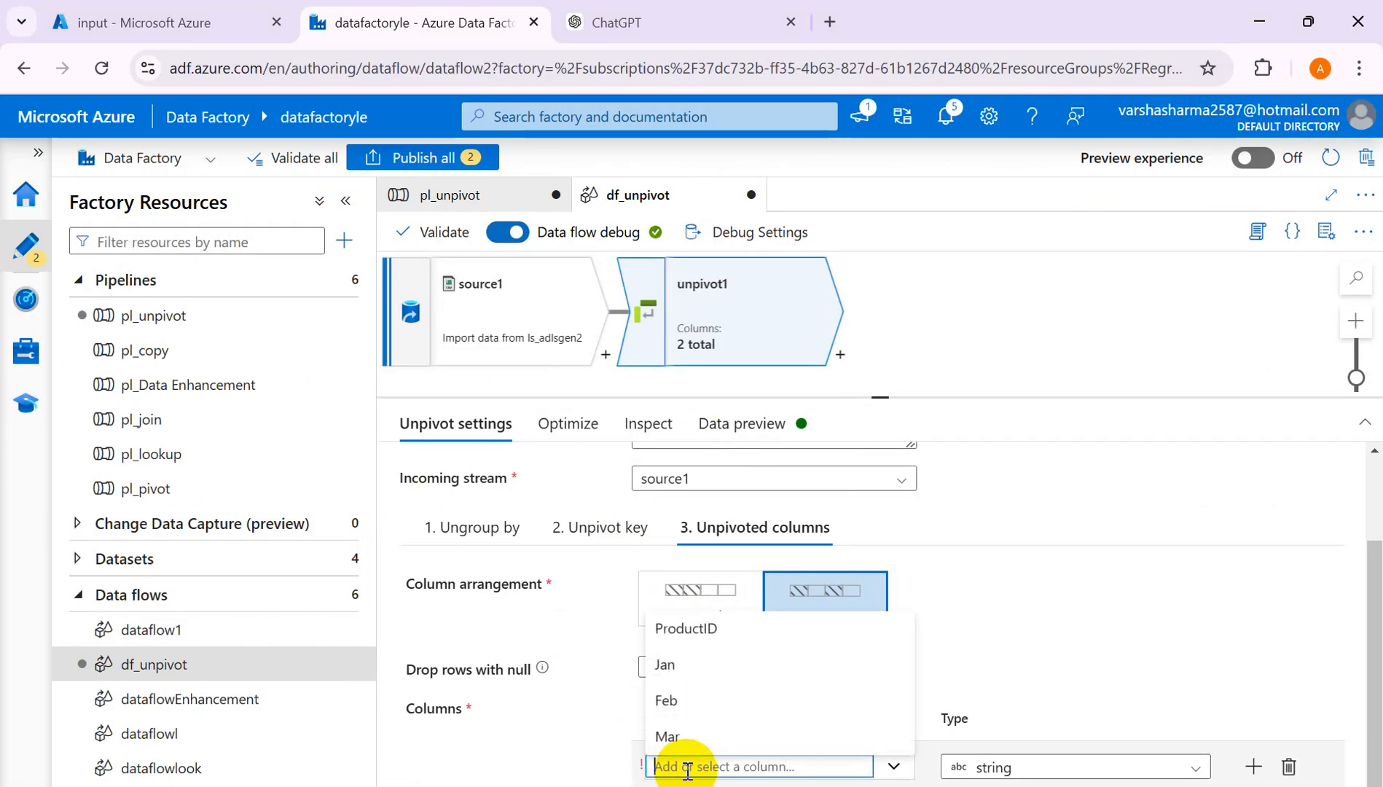
text(T)
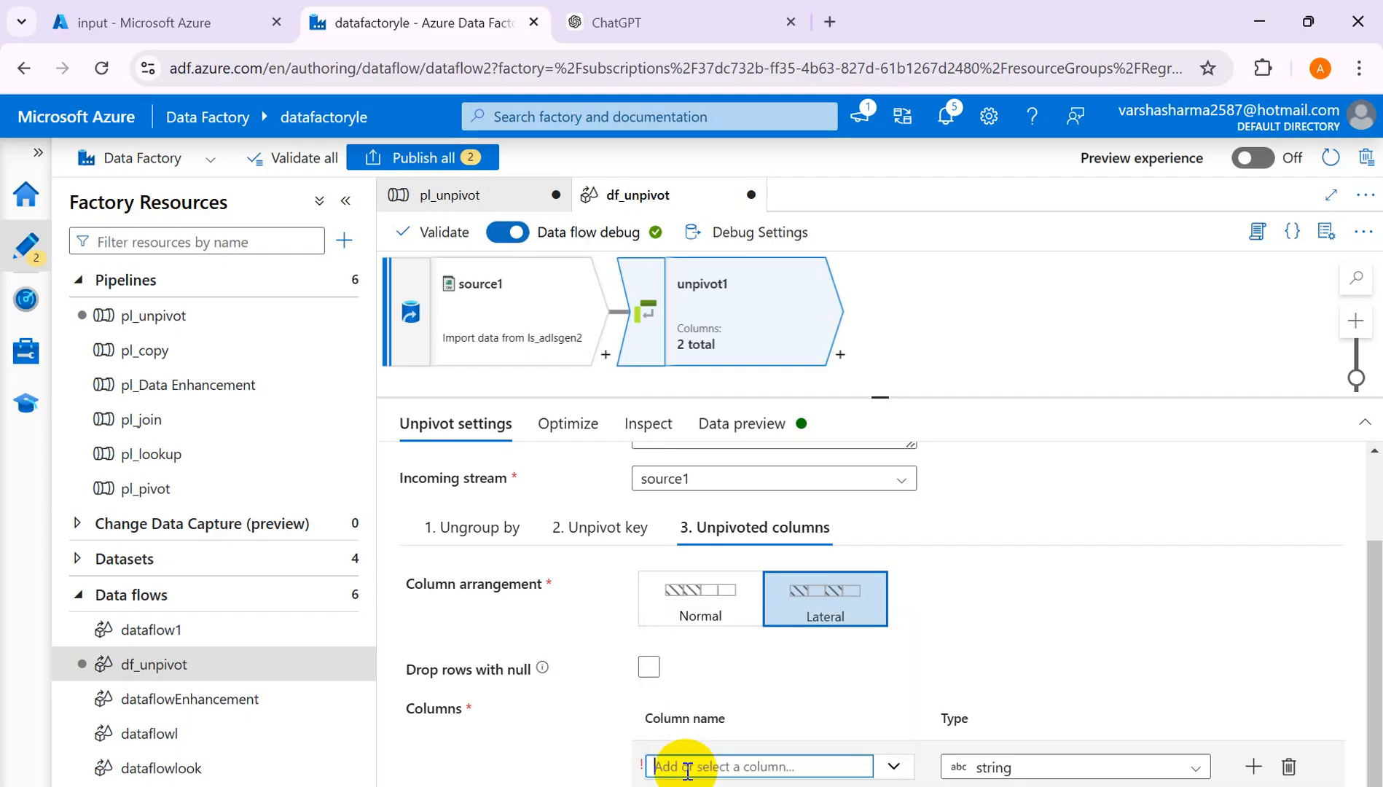
click(687, 767)
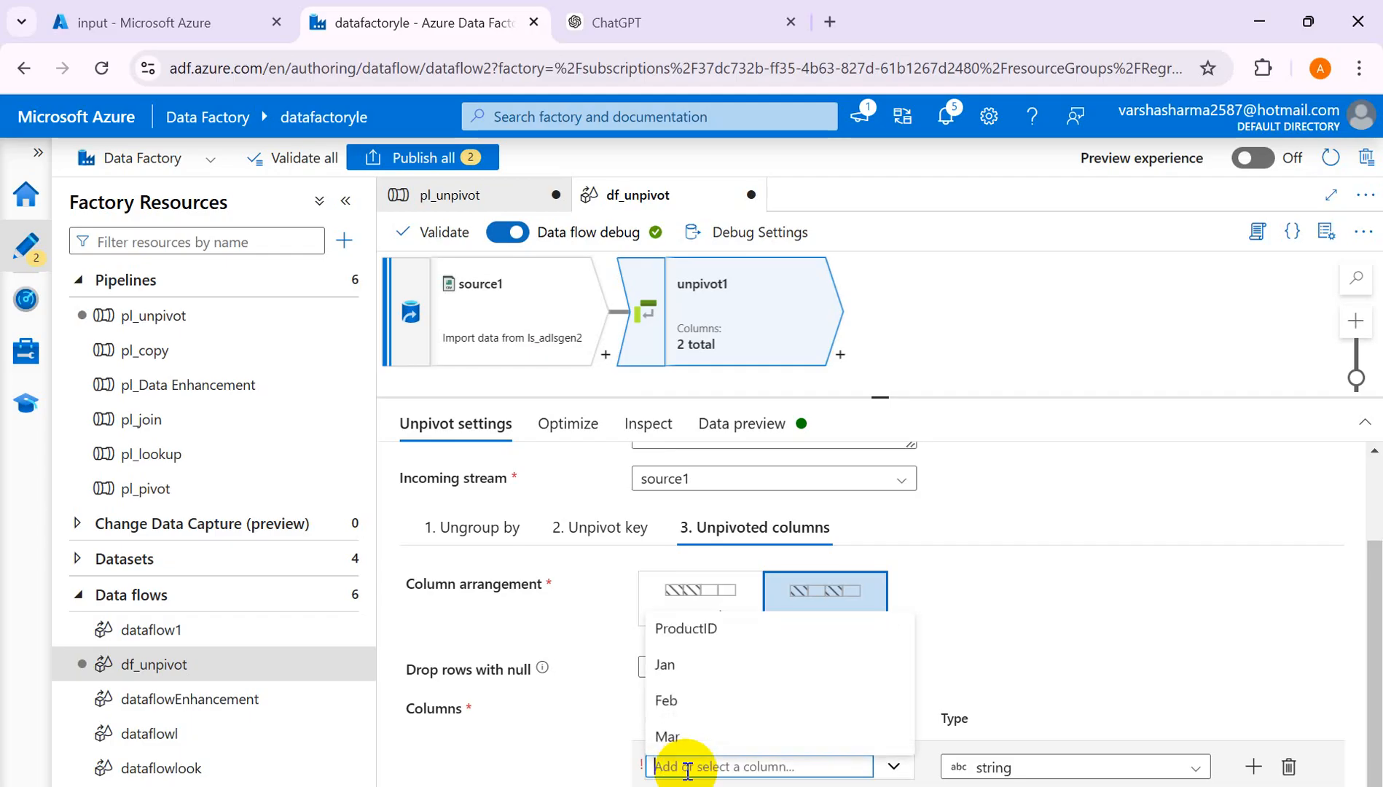
text(Sales)
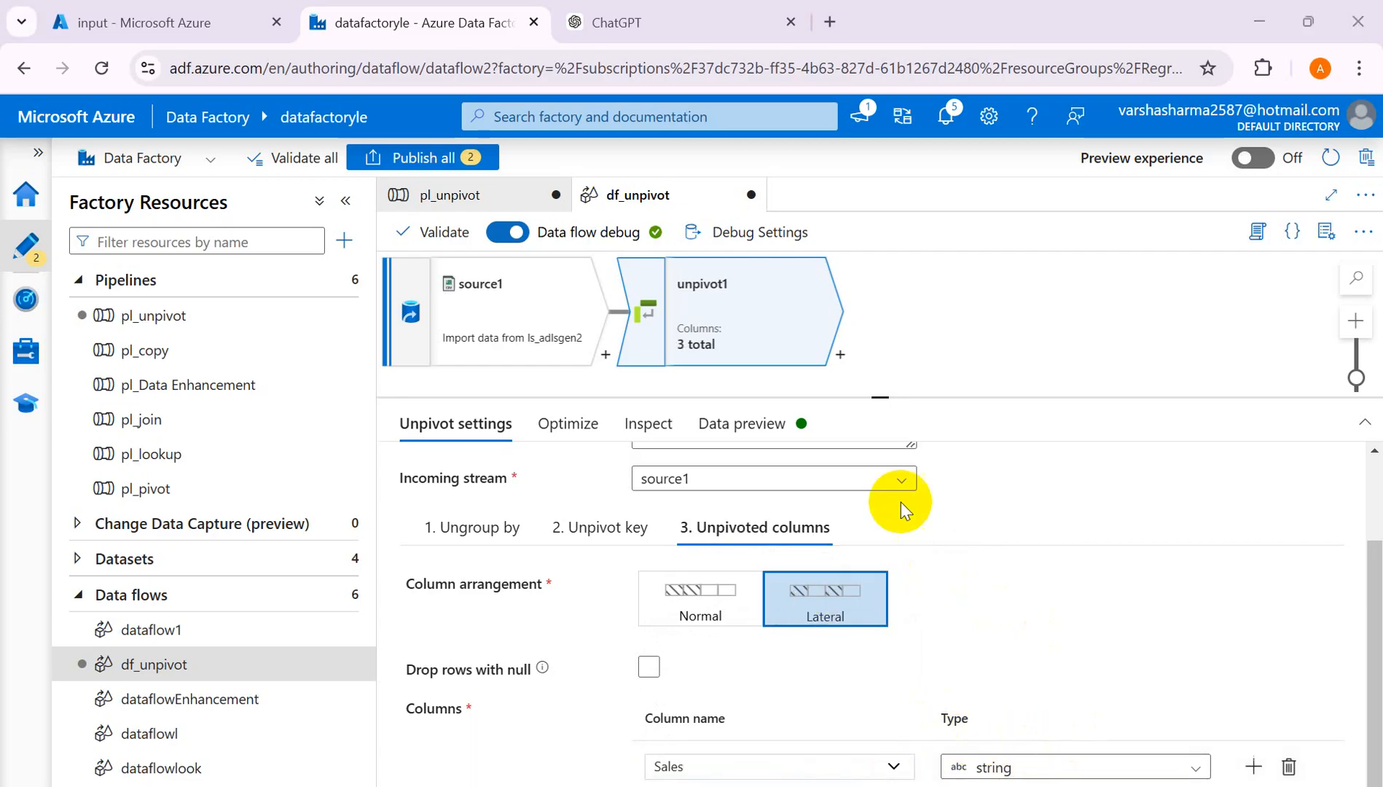
Check the expected Sales values in Excel and set the unpivoted Sales column's type to decimal
key(alt+Tab)
drag(327, 494, 355, 653)
key(alt+Tab)
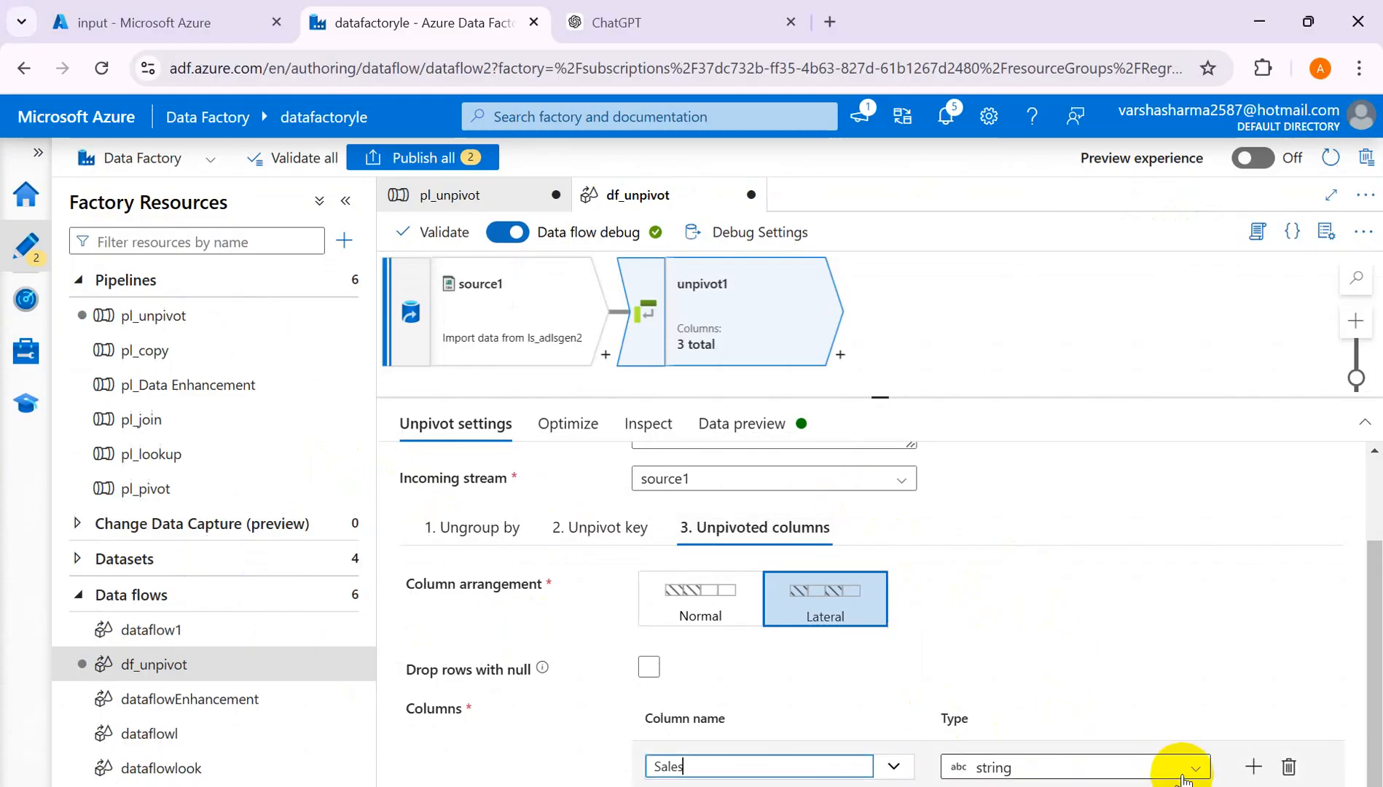
click(1198, 766)
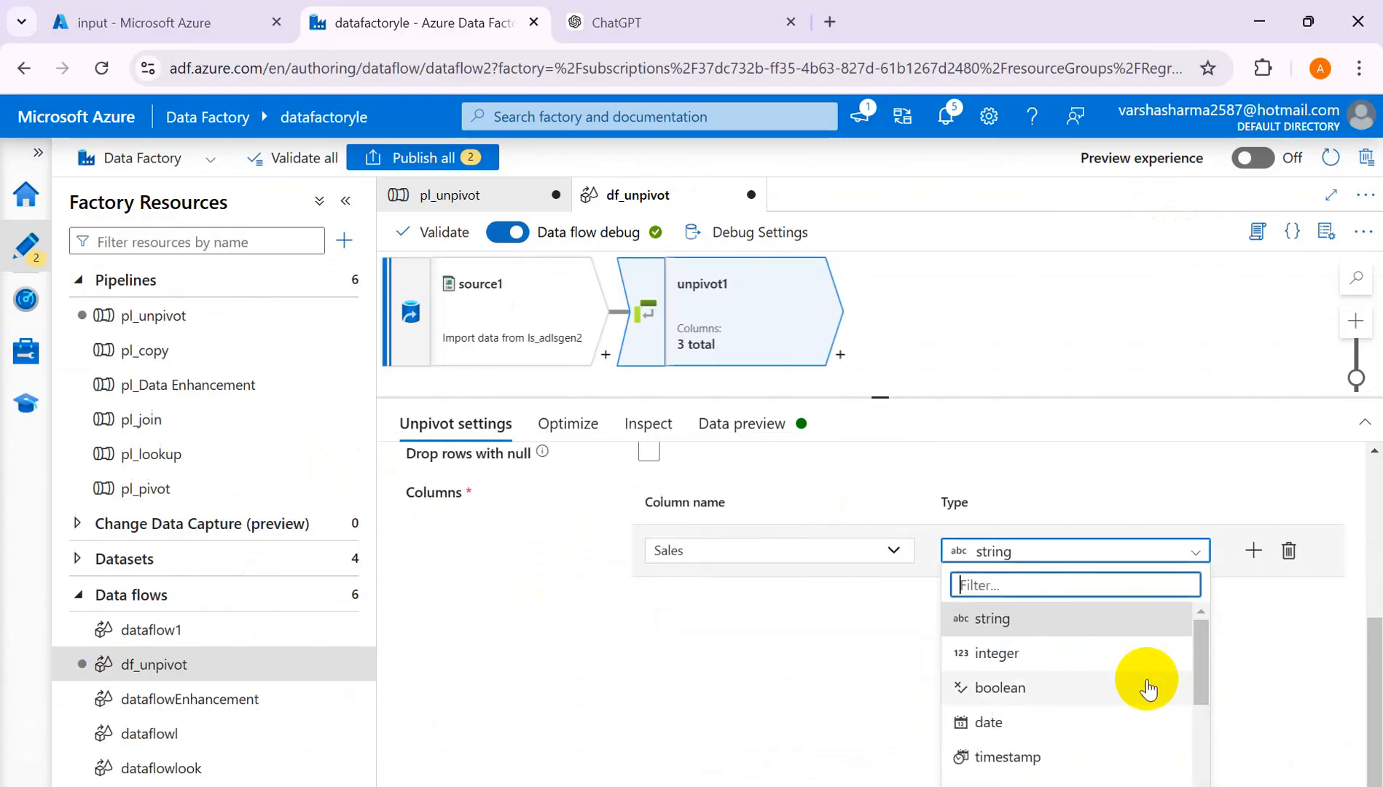
scroll(1045, 741, down, 3)
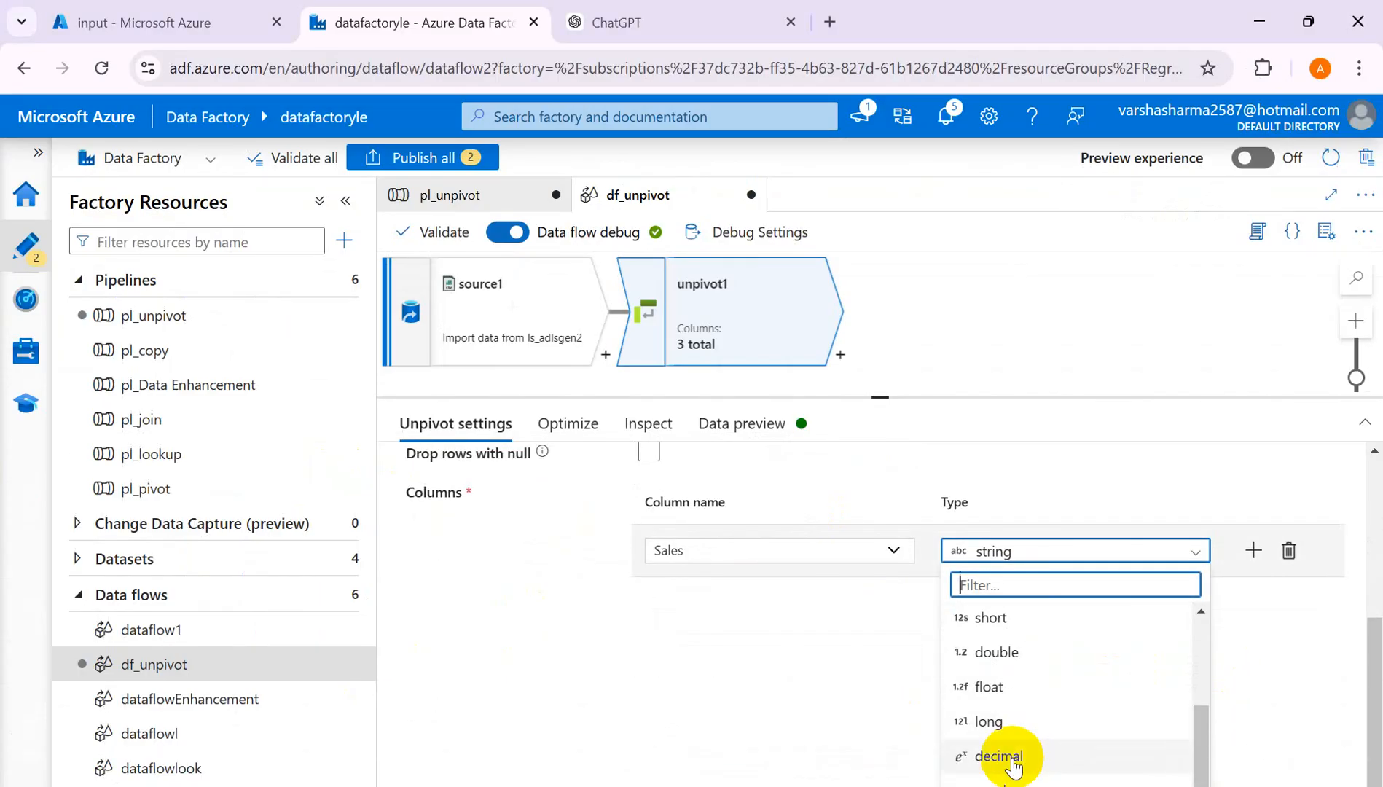
click(1013, 756)
scroll(867, 605, up, 2)
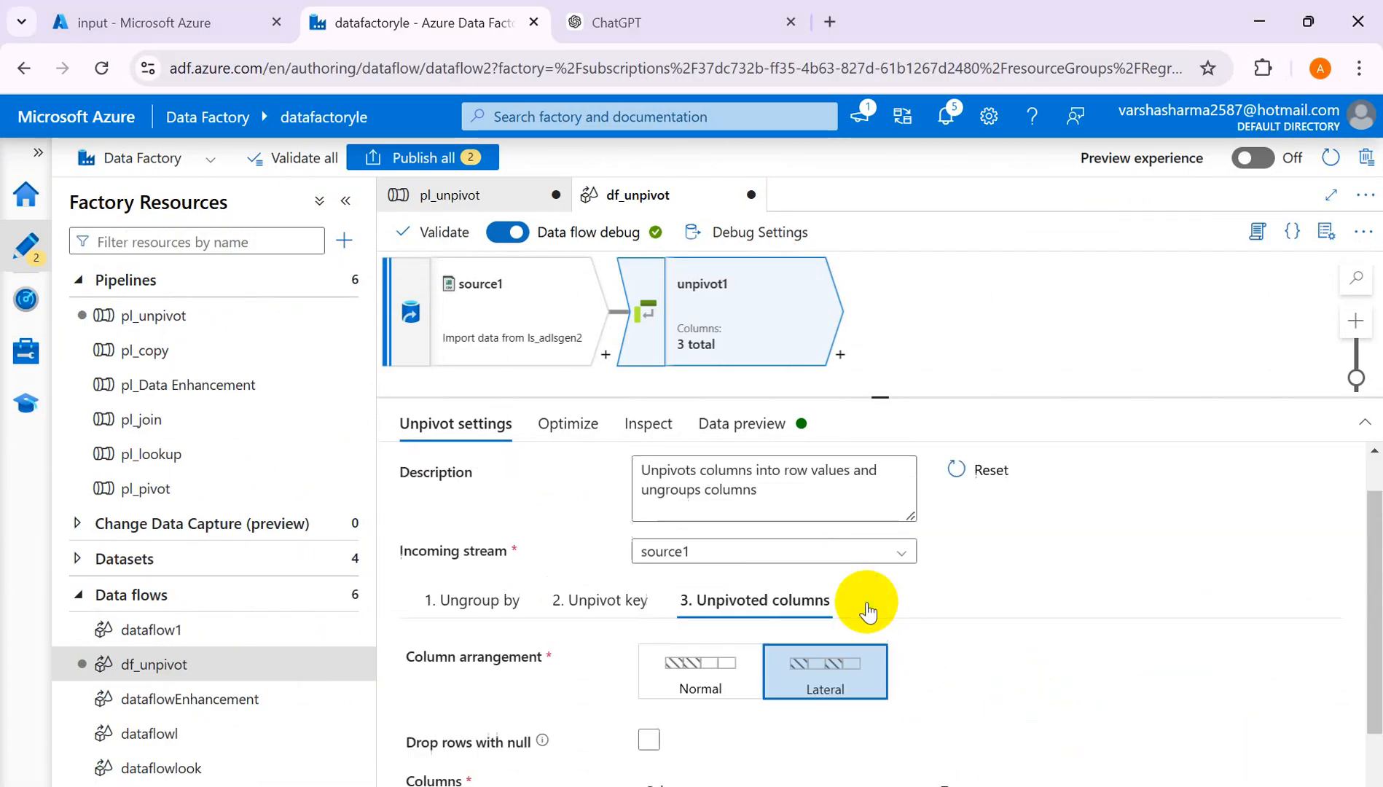
Review unpivot1's partition option and output schema, comparing the schema with the expected table's headers in Excel
click(565, 424)
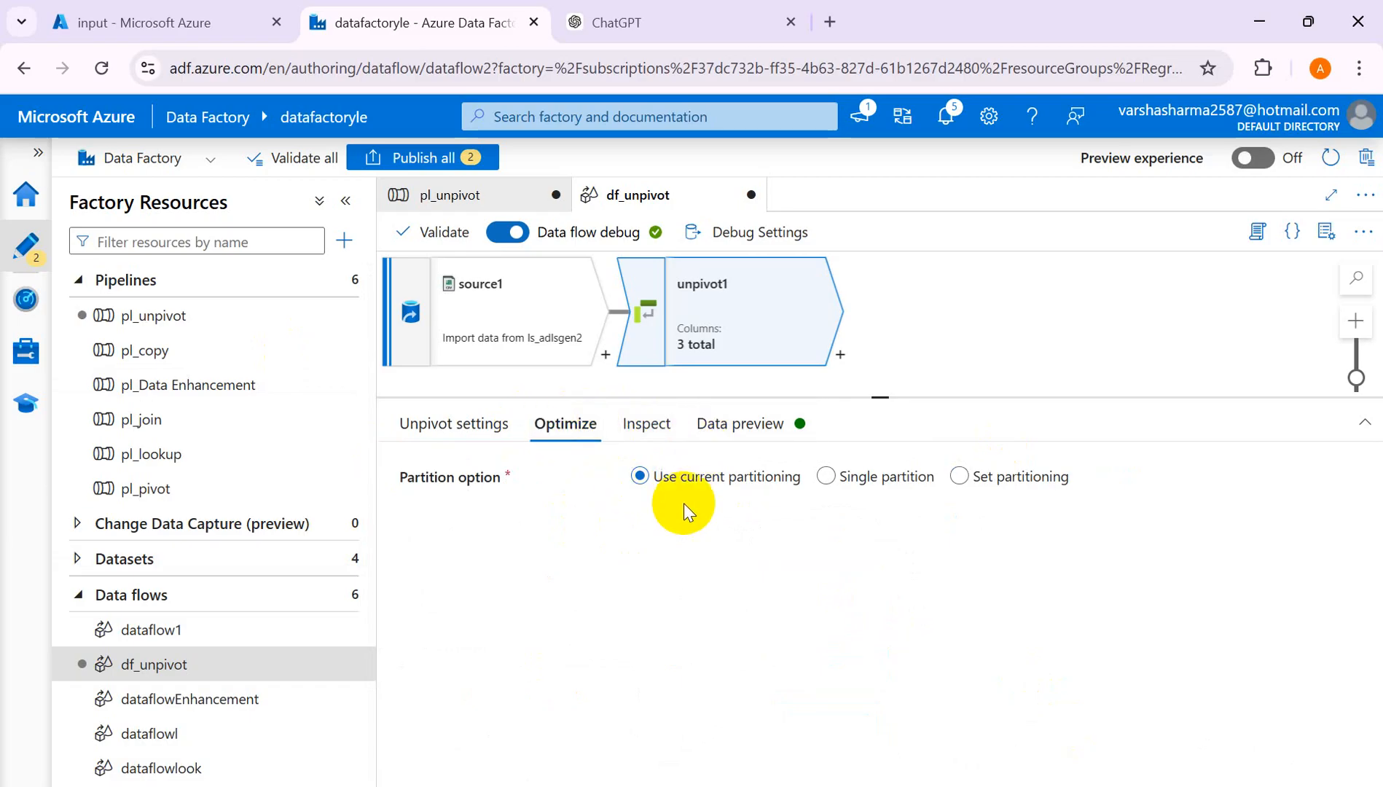
click(672, 432)
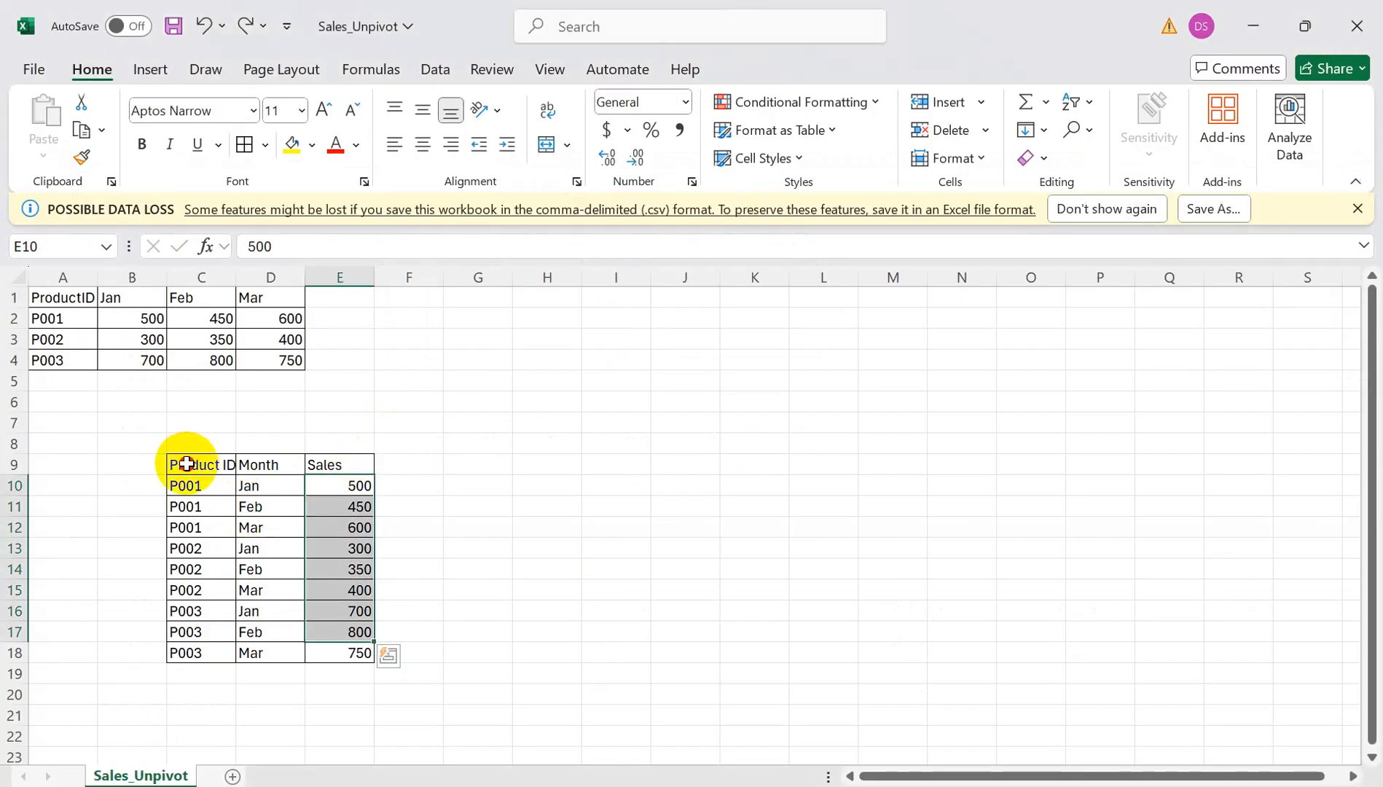
click(186, 464)
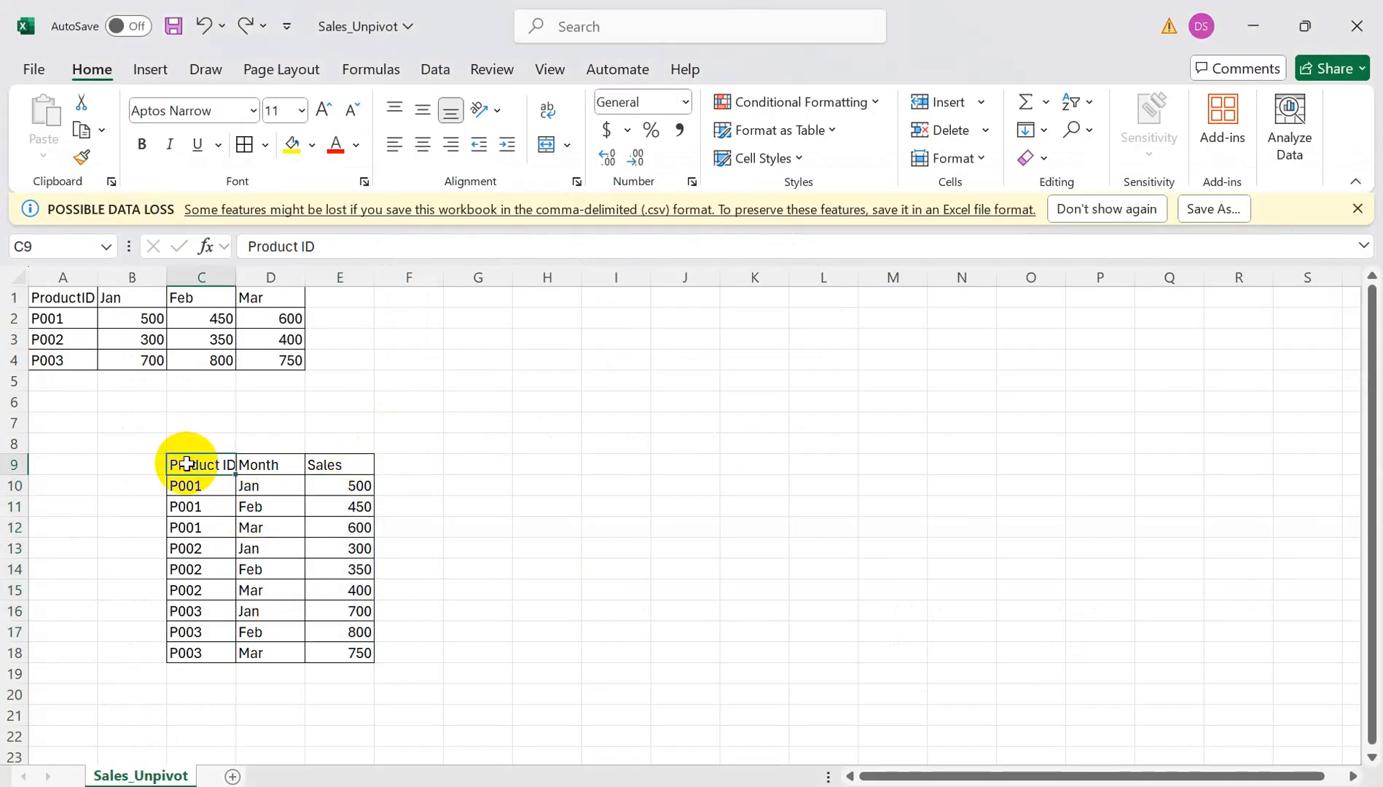
click(258, 464)
click(336, 464)
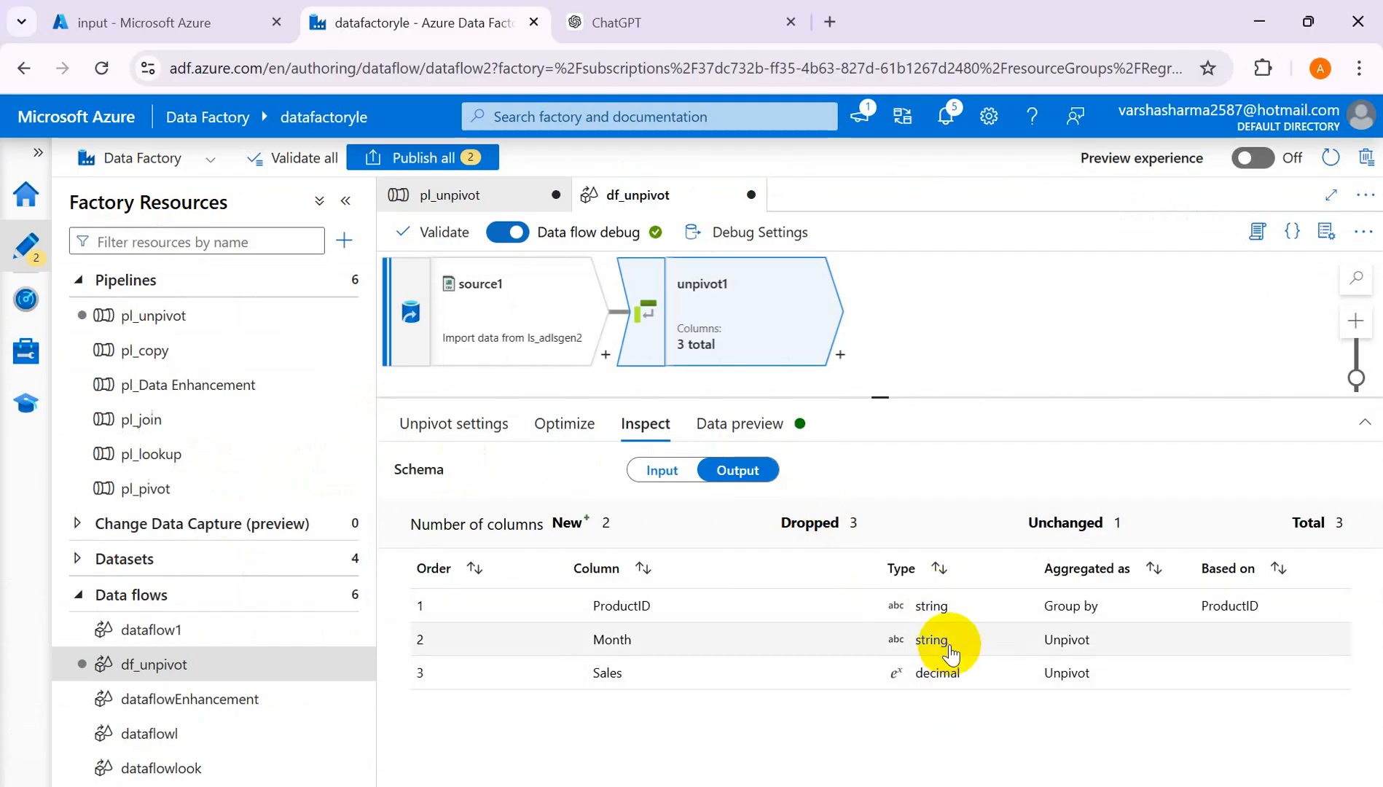
Refresh the data preview of unpivot1 and look through the unpivoted rows
click(718, 426)
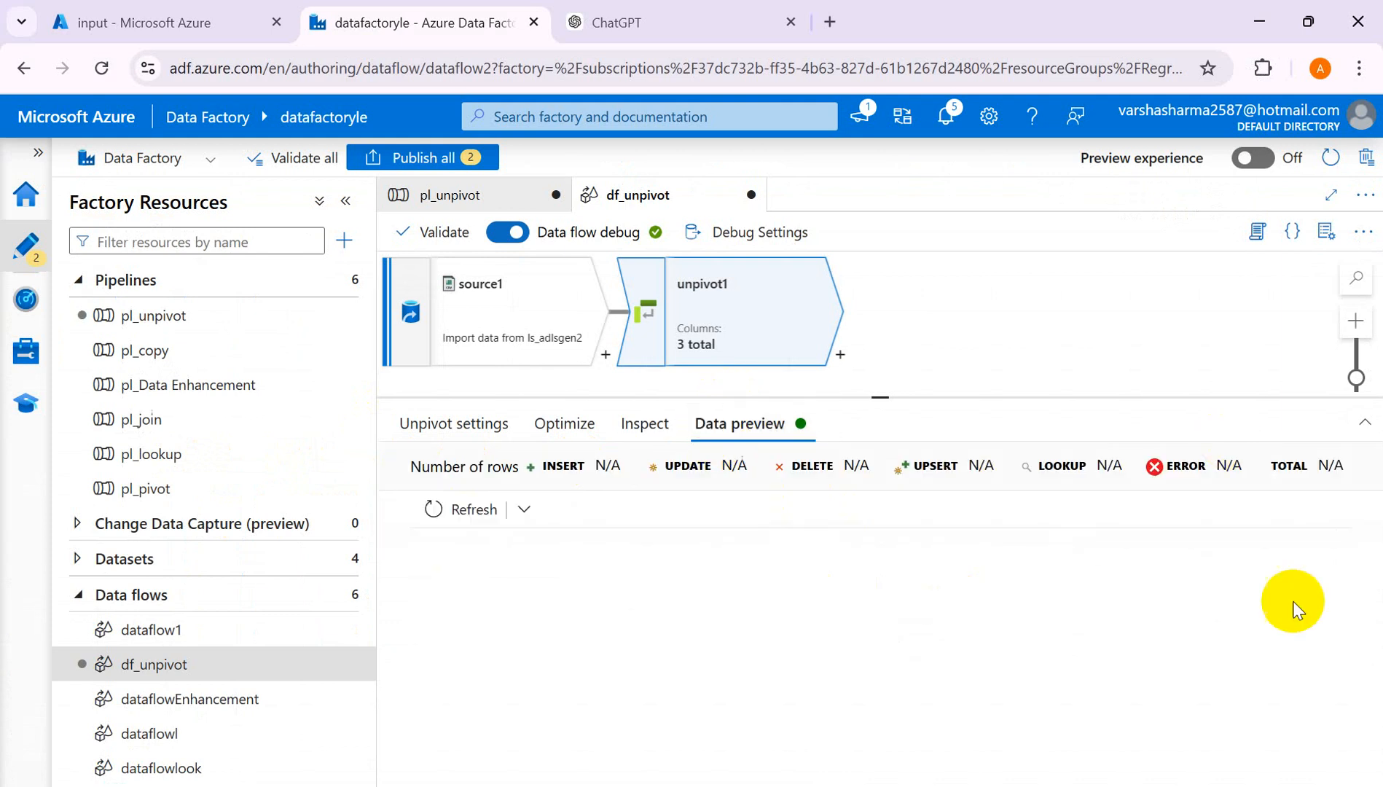
click(474, 508)
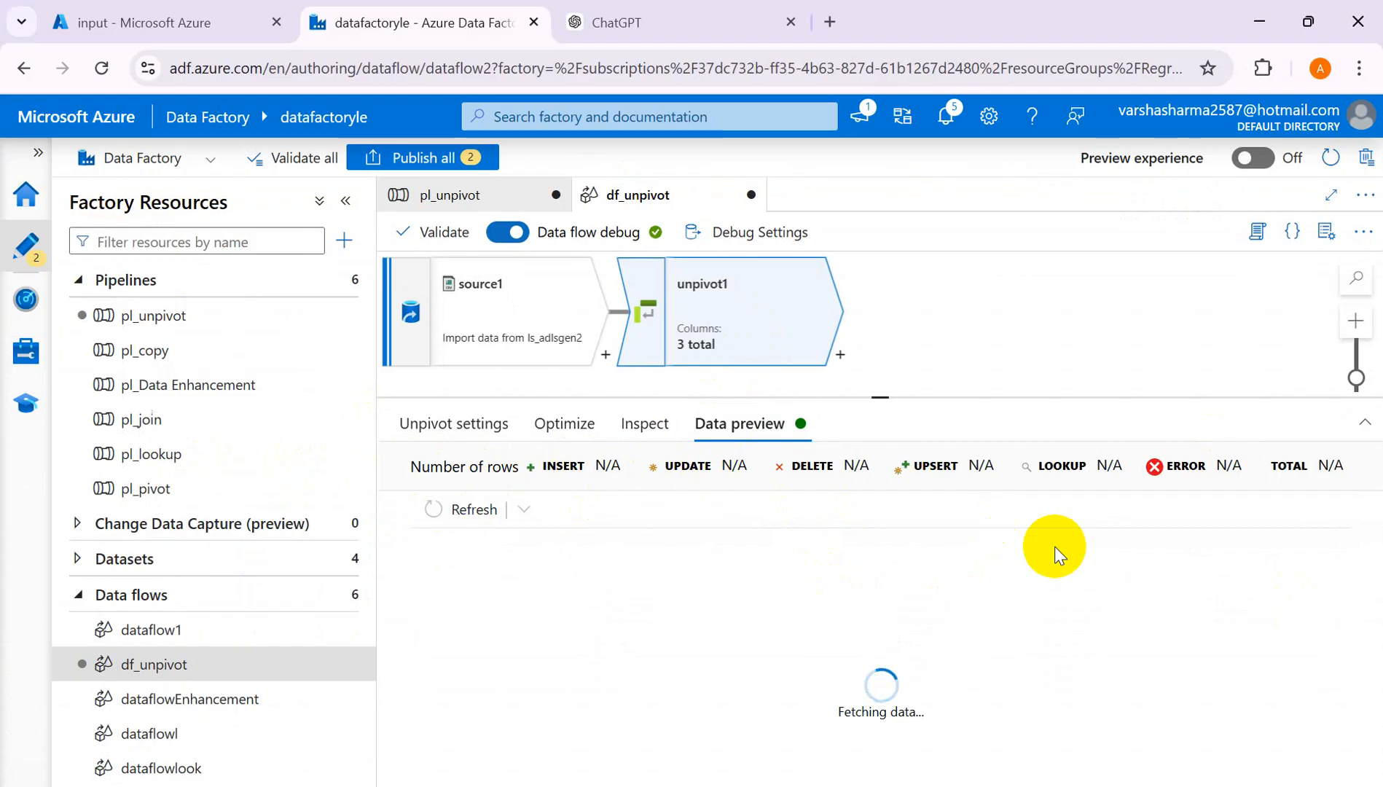
scroll(832, 624, down, 2)
scroll(828, 631, up, 2)
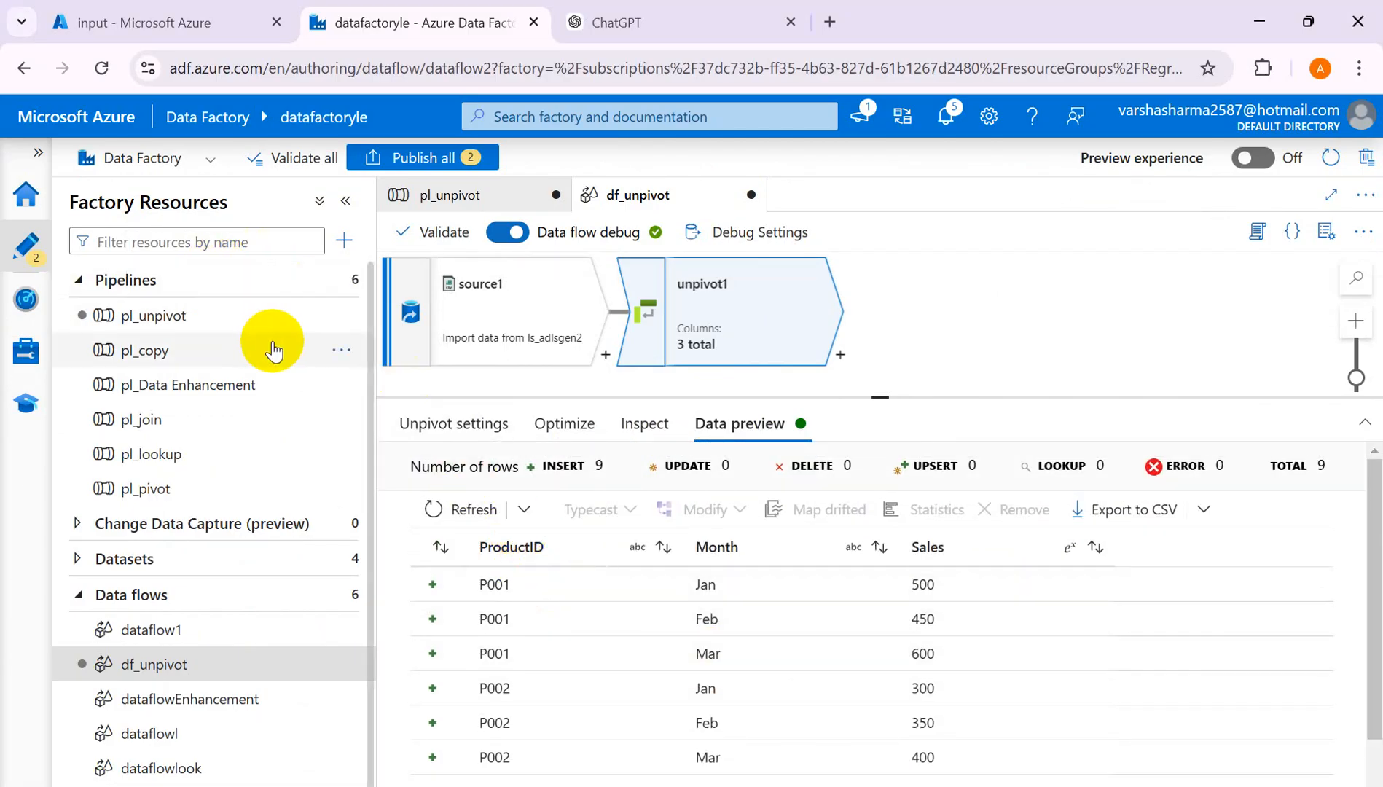
Switch to the Sales_Unpivot Excel workbook and examine the source month headers against the expected Product ID, Month and Sales columns
key(alt+Tab)
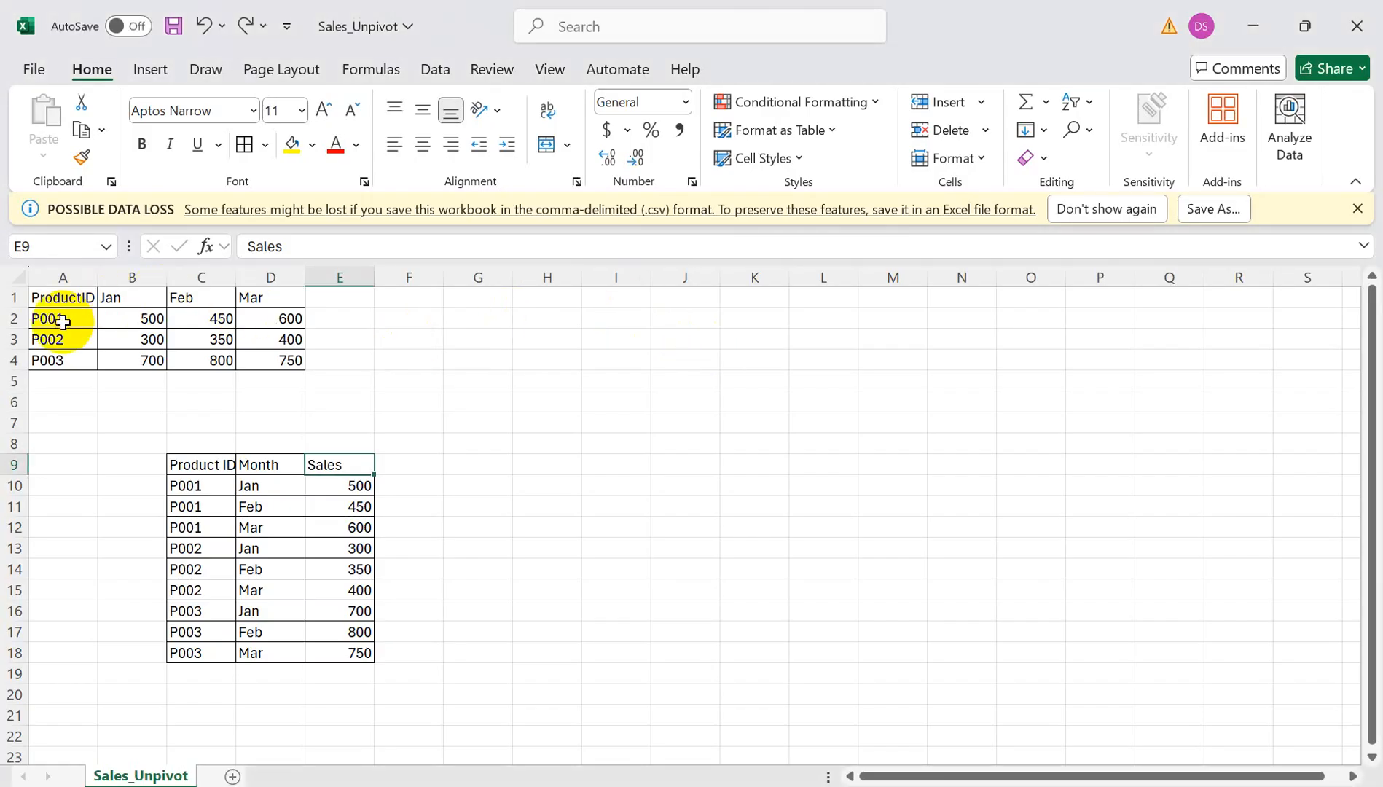
click(63, 322)
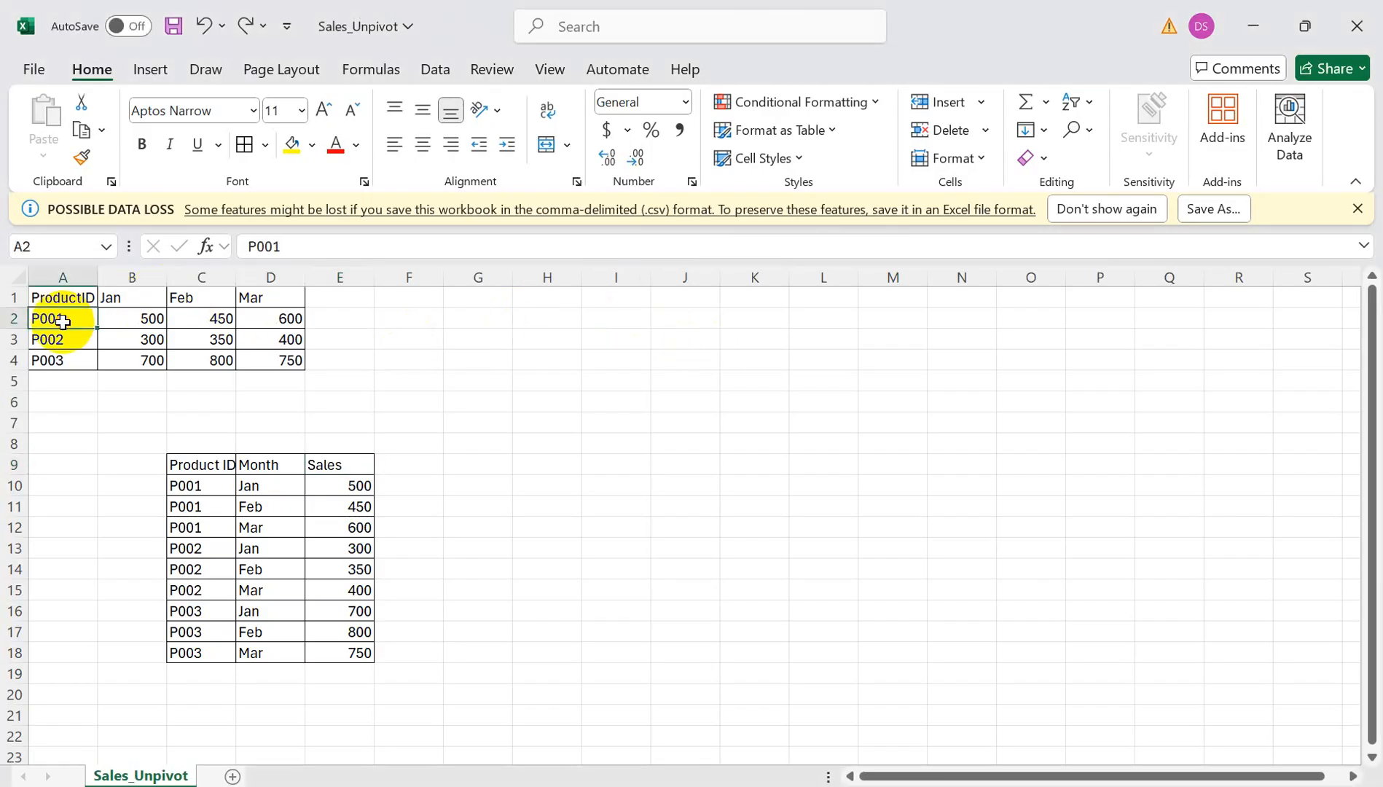
click(138, 297)
click(200, 297)
click(266, 299)
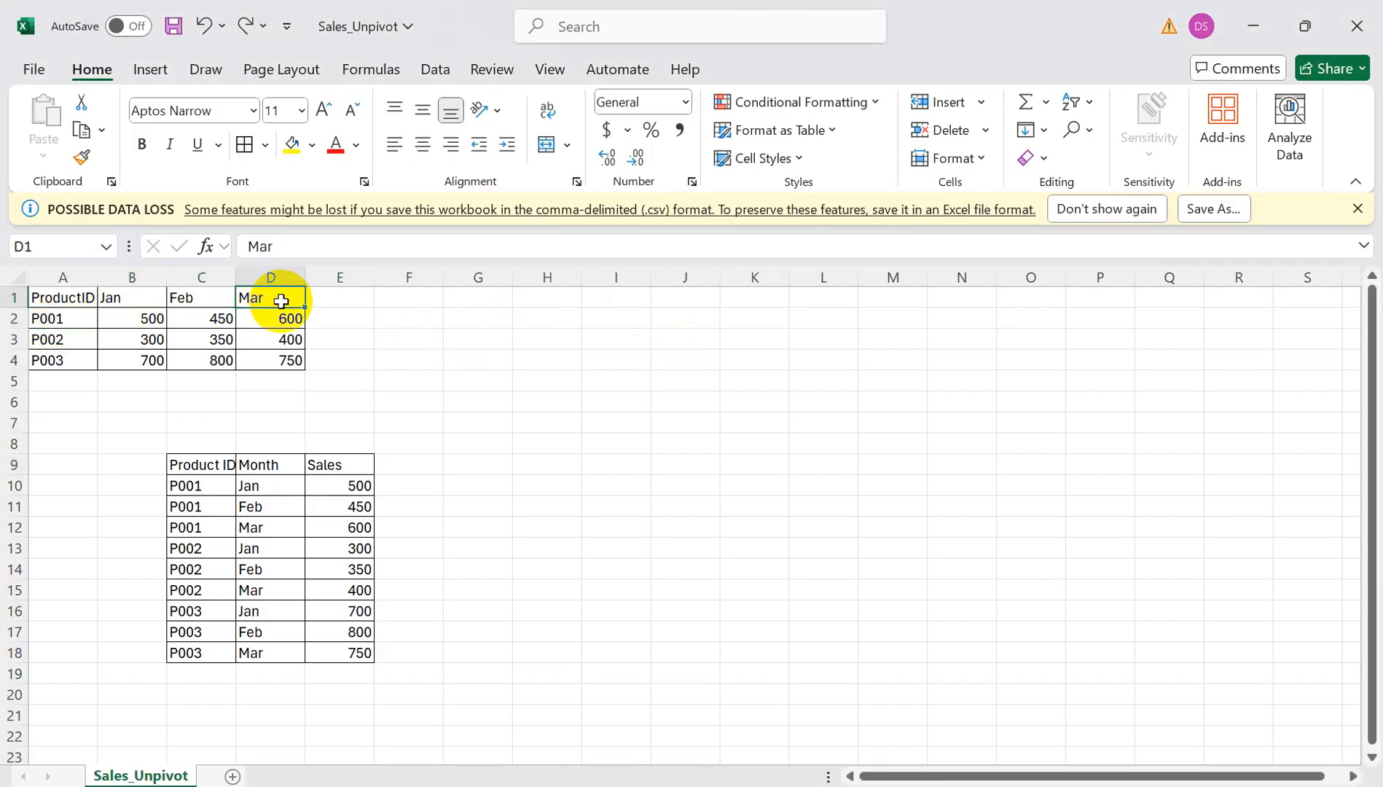
click(131, 298)
click(175, 297)
click(251, 296)
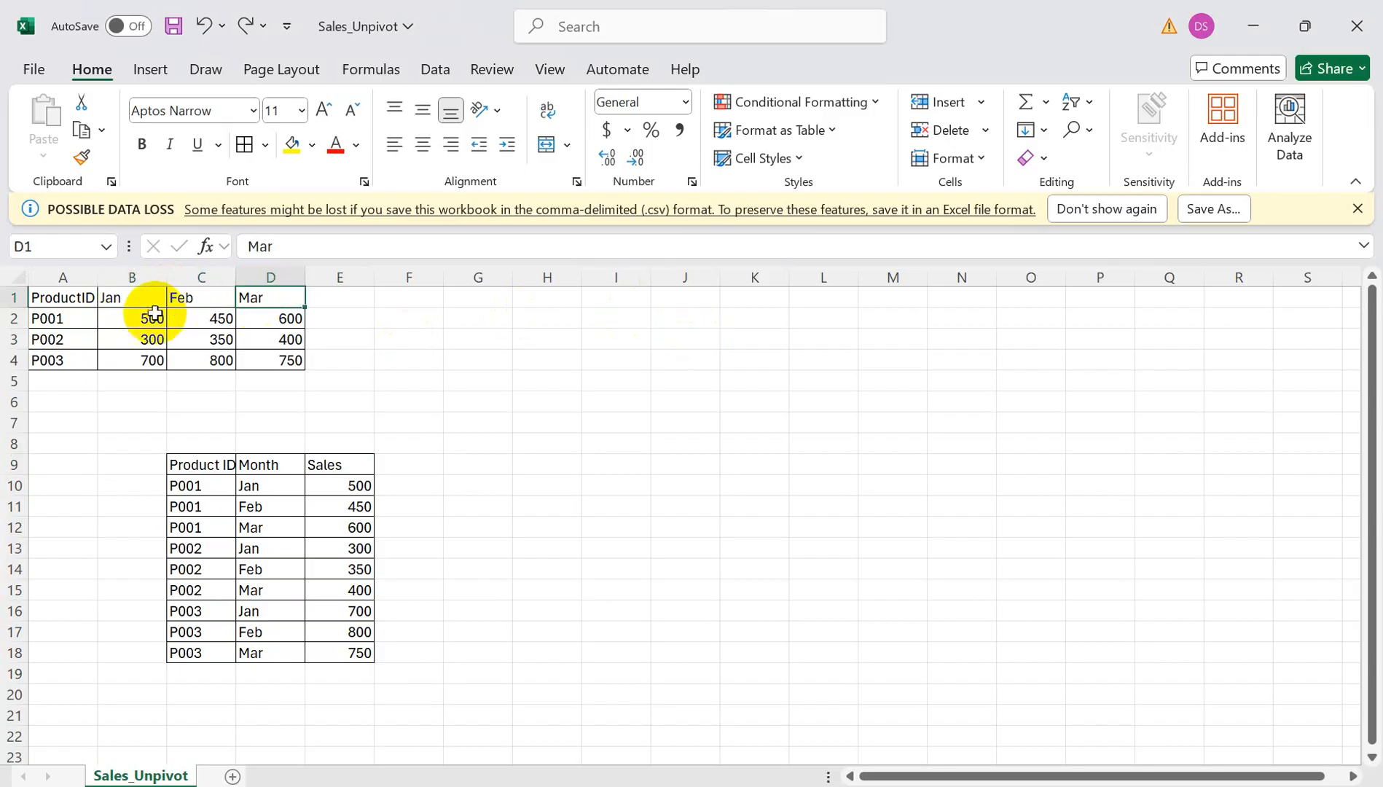
click(270, 464)
drag(256, 497, 288, 631)
drag(352, 487, 340, 651)
drag(185, 484, 199, 653)
key(alt+Tab)
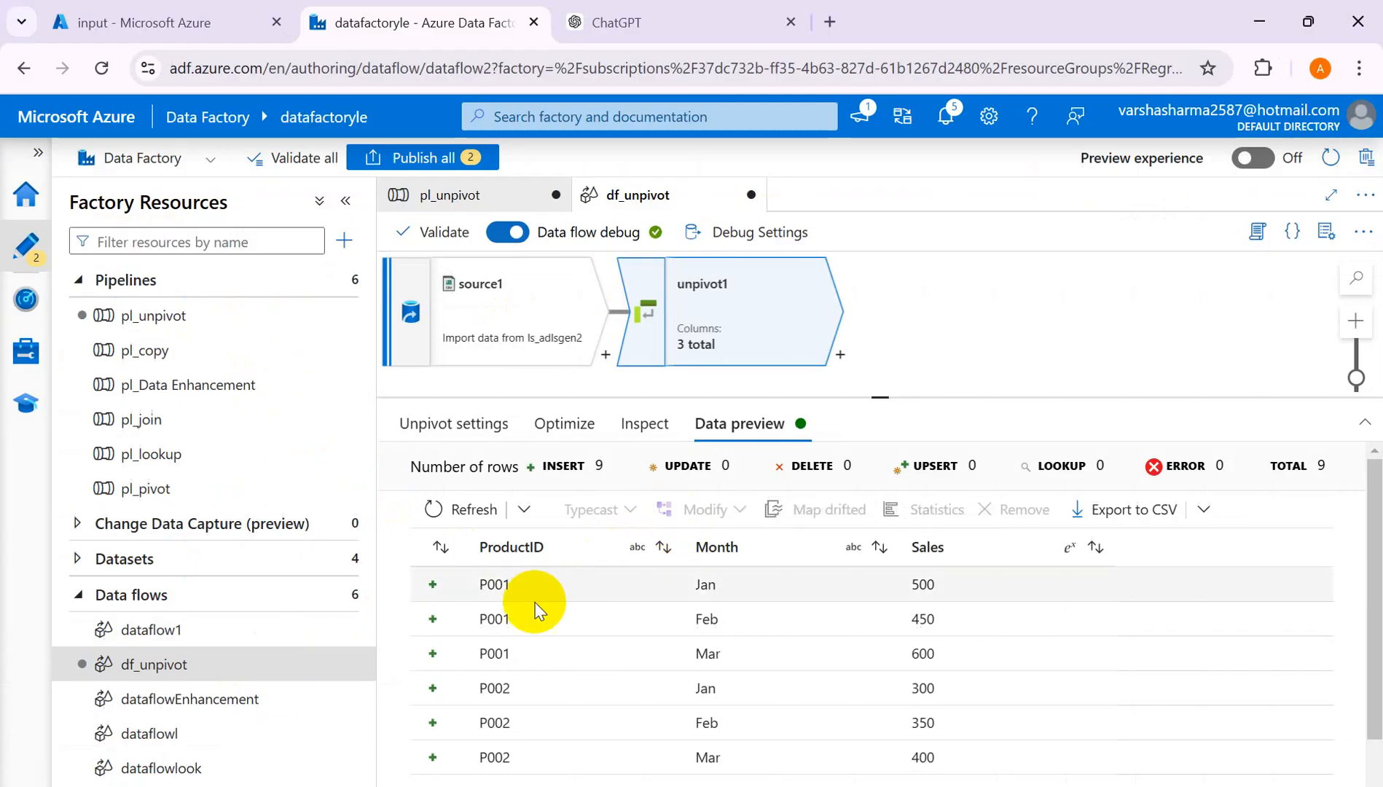
Compare the previewed unpivot1 rows with the Sales values of the expected output table in Excel
scroll(774, 638, down, 1)
scroll(775, 637, down, 1)
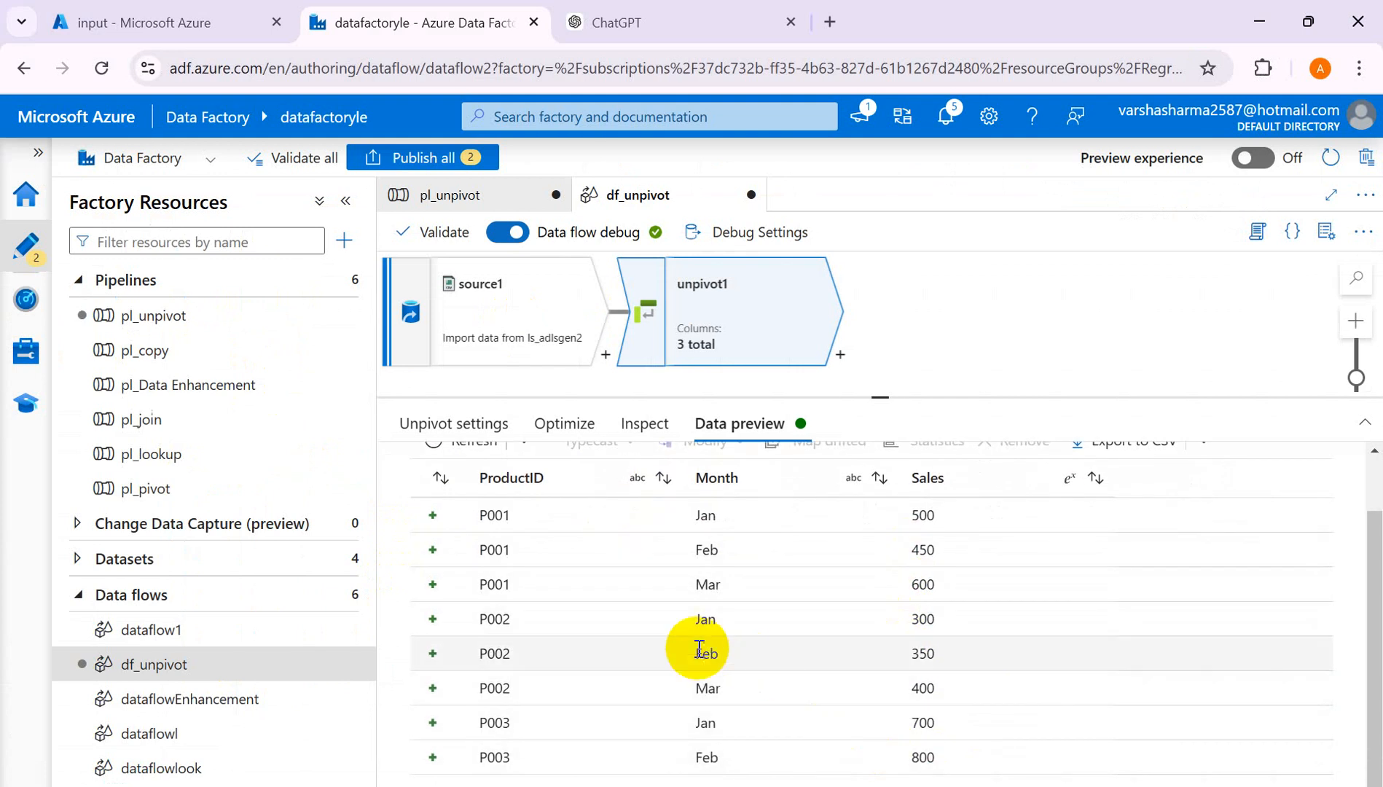
key(alt+Tab)
drag(330, 485, 335, 653)
key(alt+Tab)
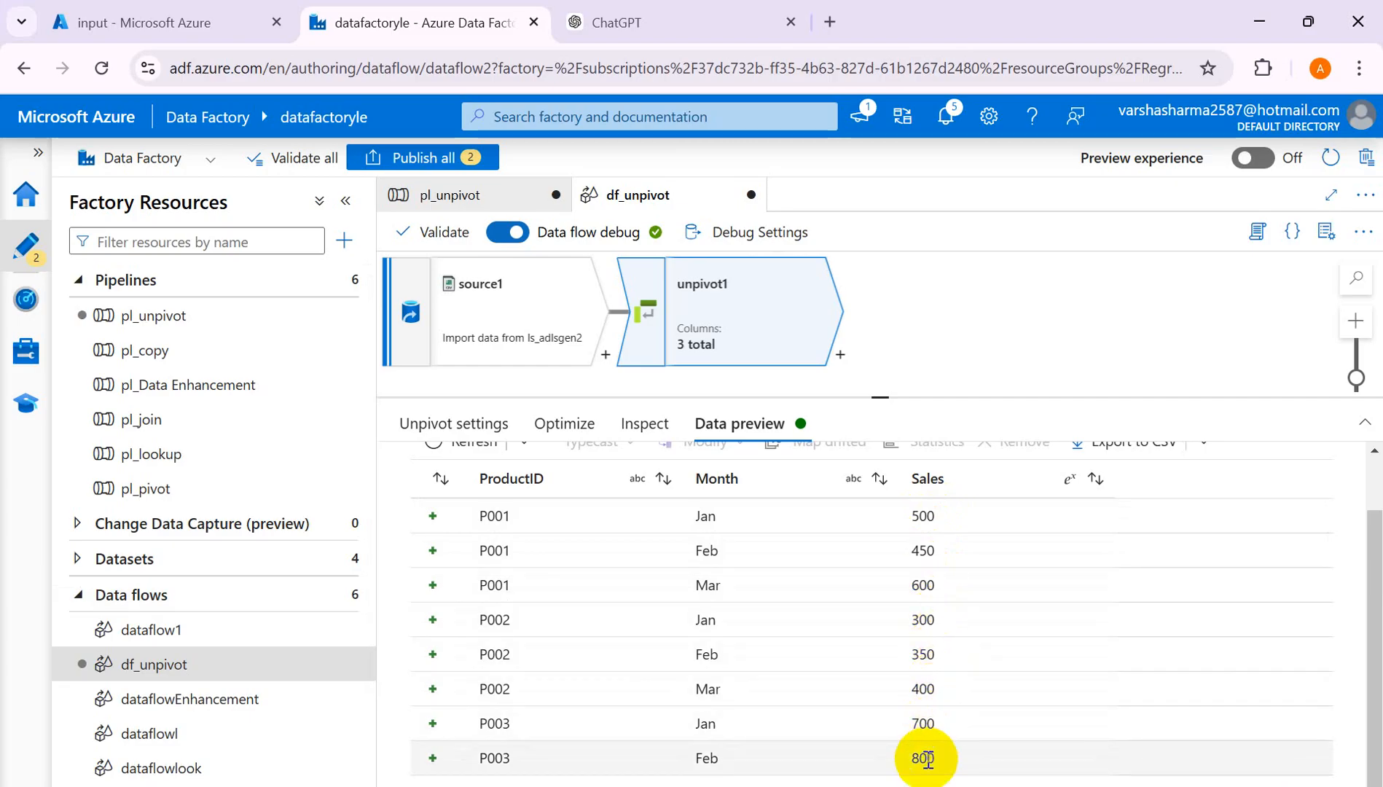
key(alt+Tab)
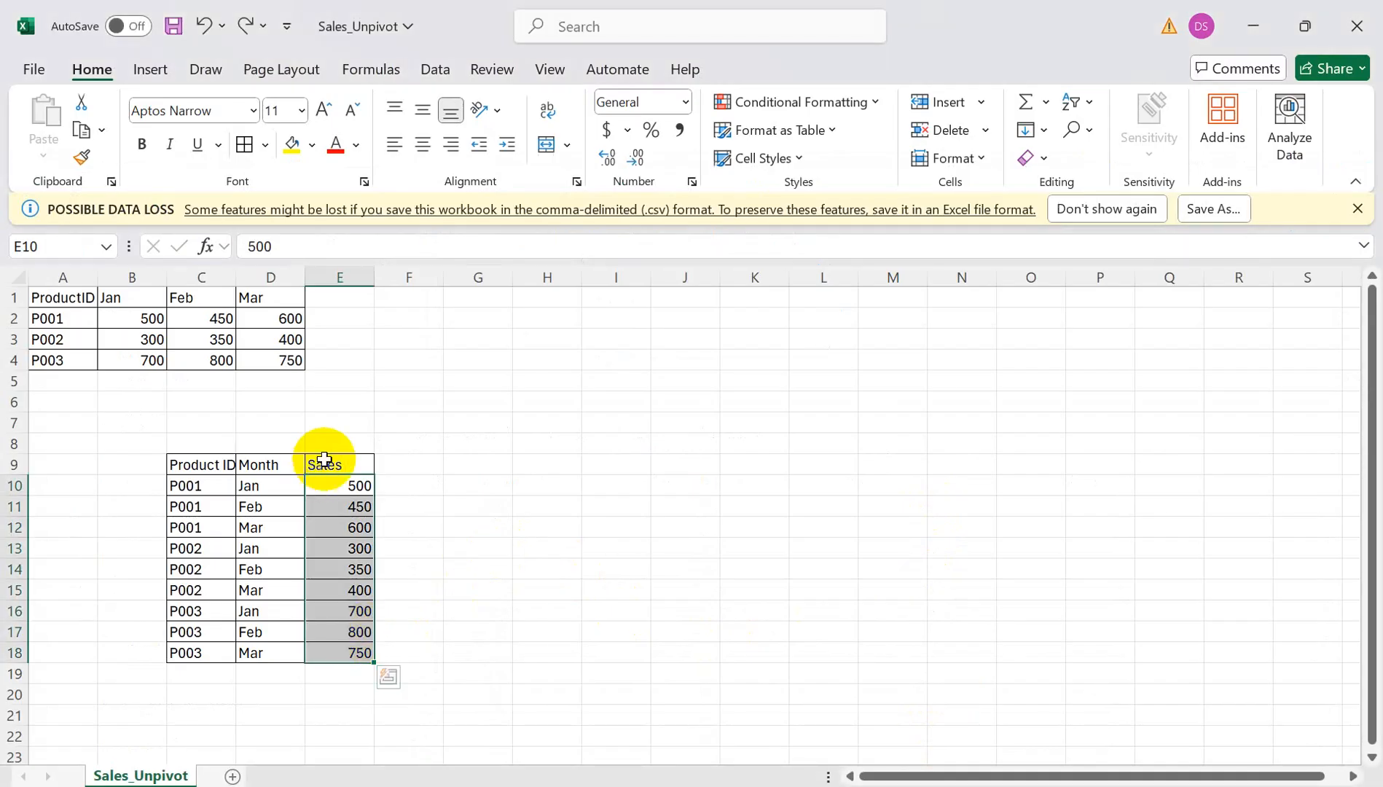
drag(354, 492, 328, 652)
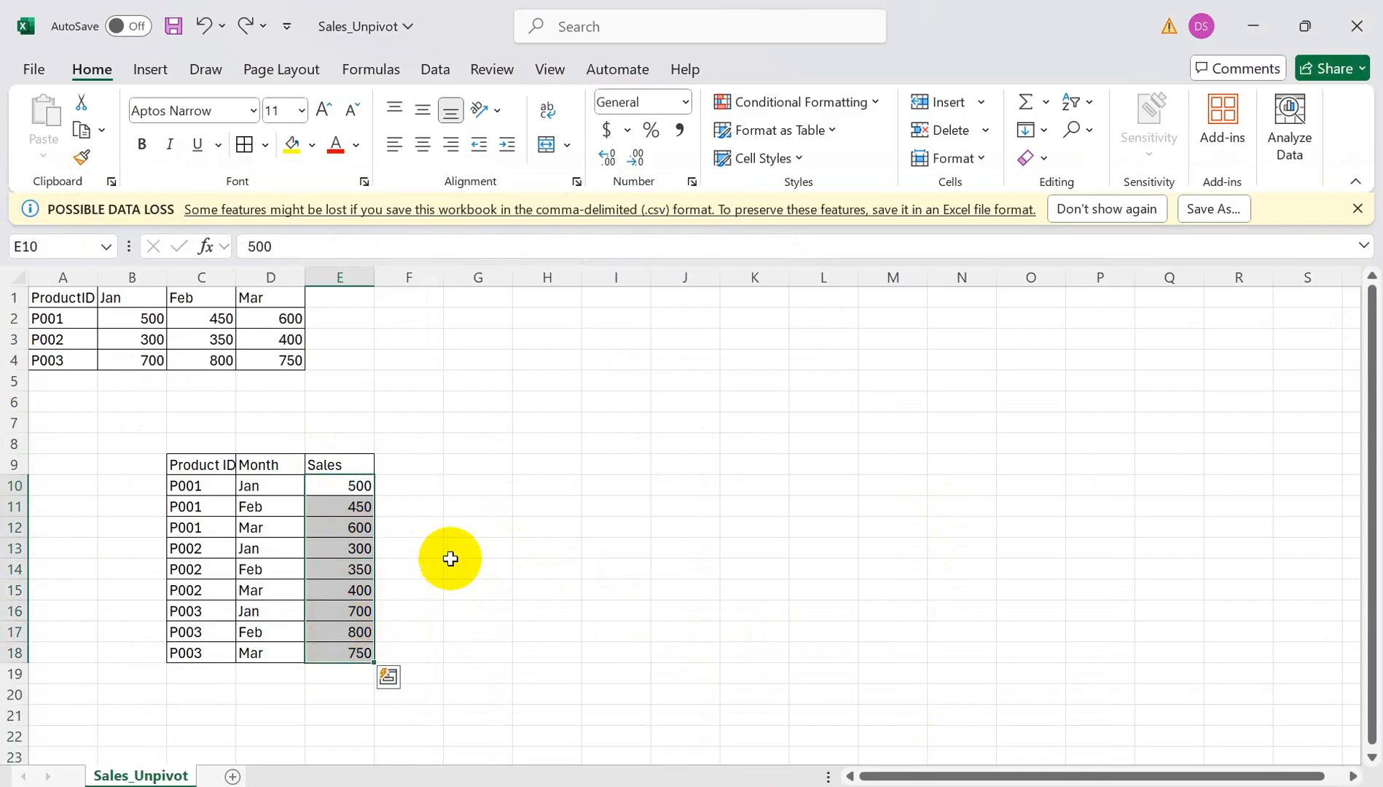
key(alt+Tab)
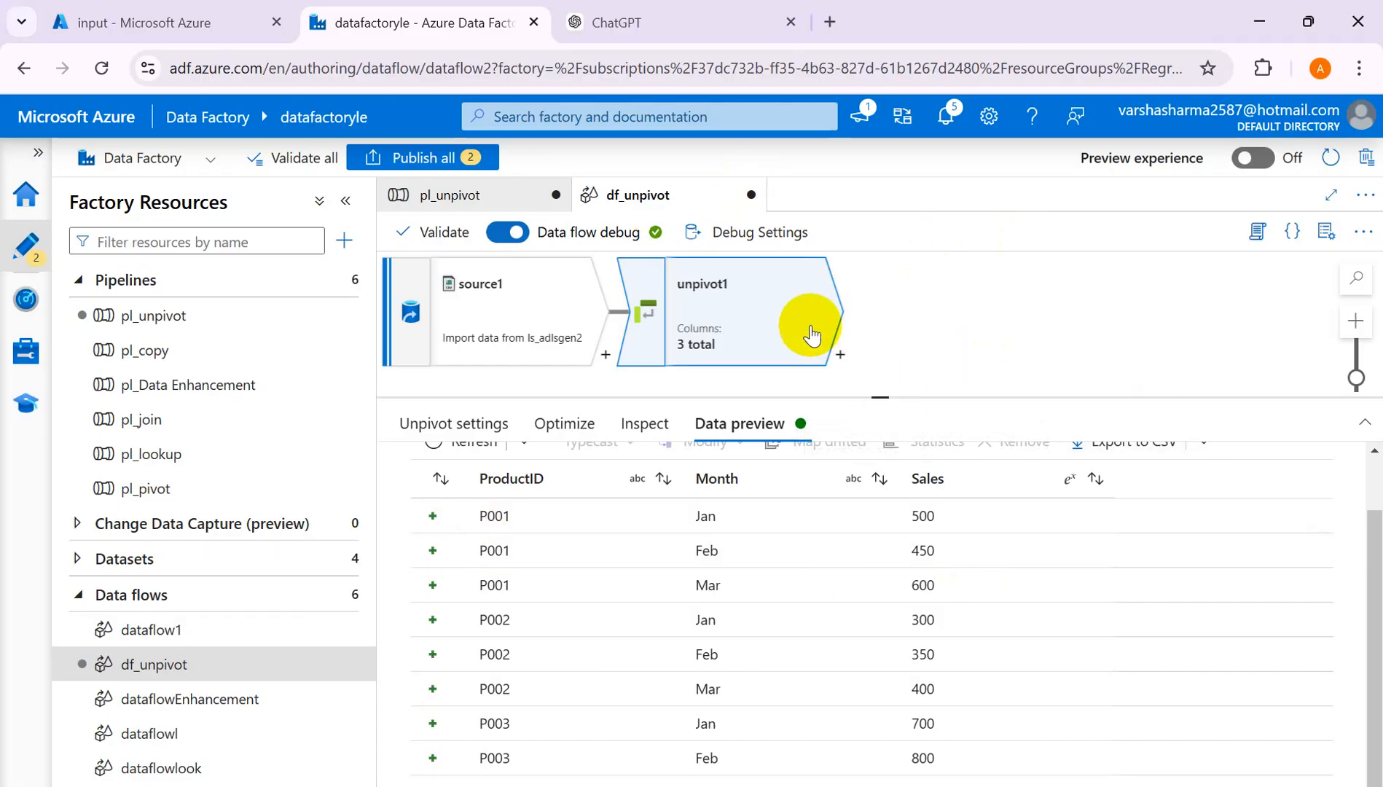
Add a sink after unpivot1 in the data flow and set its sink type to Inline
drag(876, 399, 880, 568)
click(840, 355)
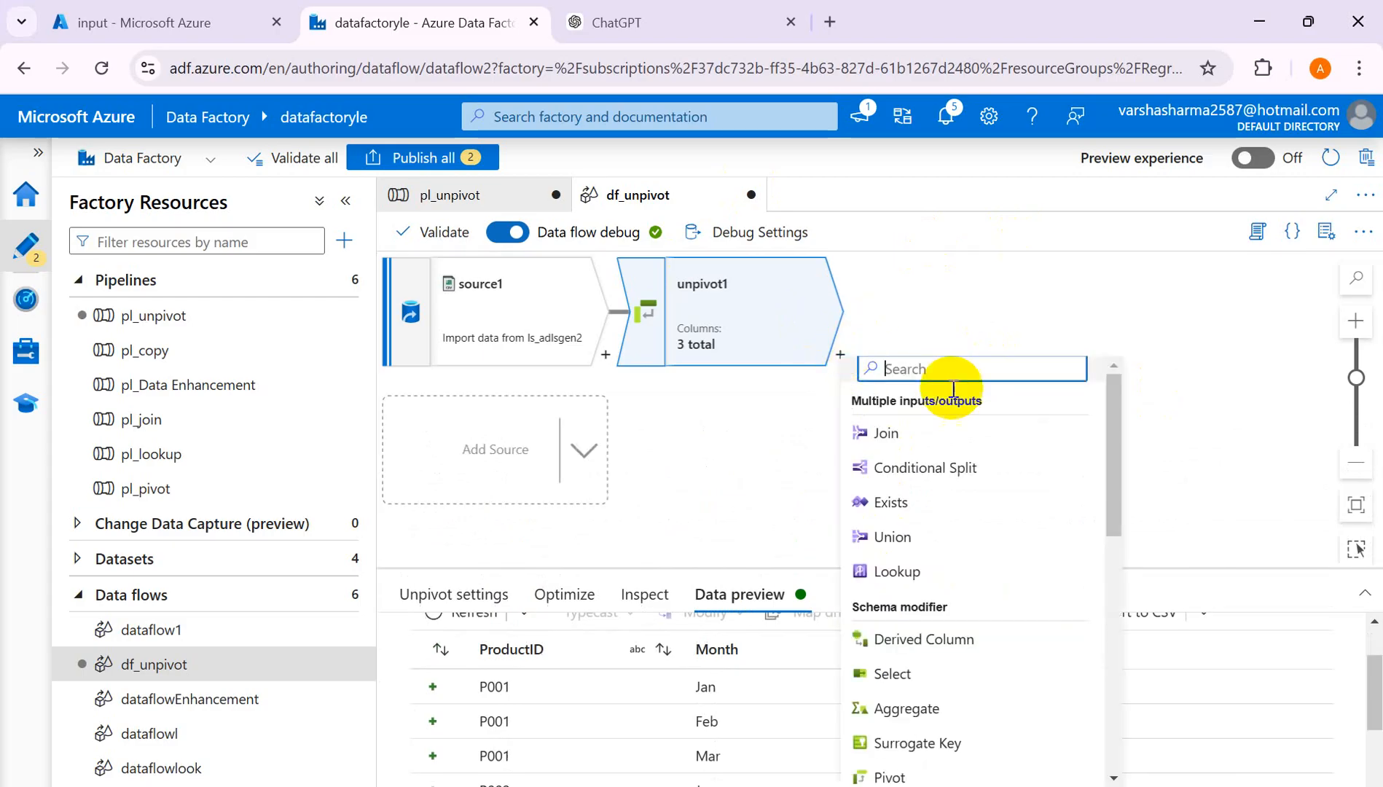
drag(1108, 501, 1108, 754)
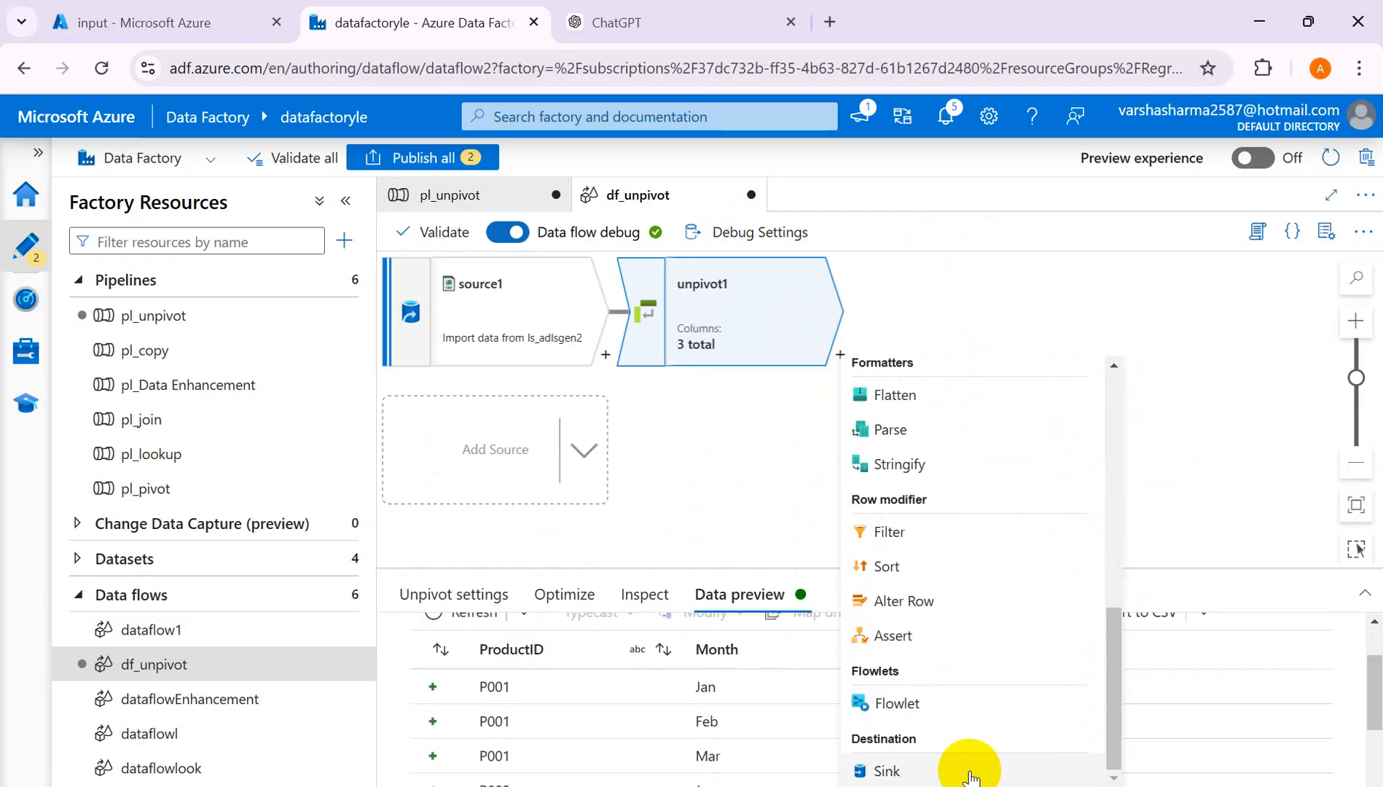
click(889, 771)
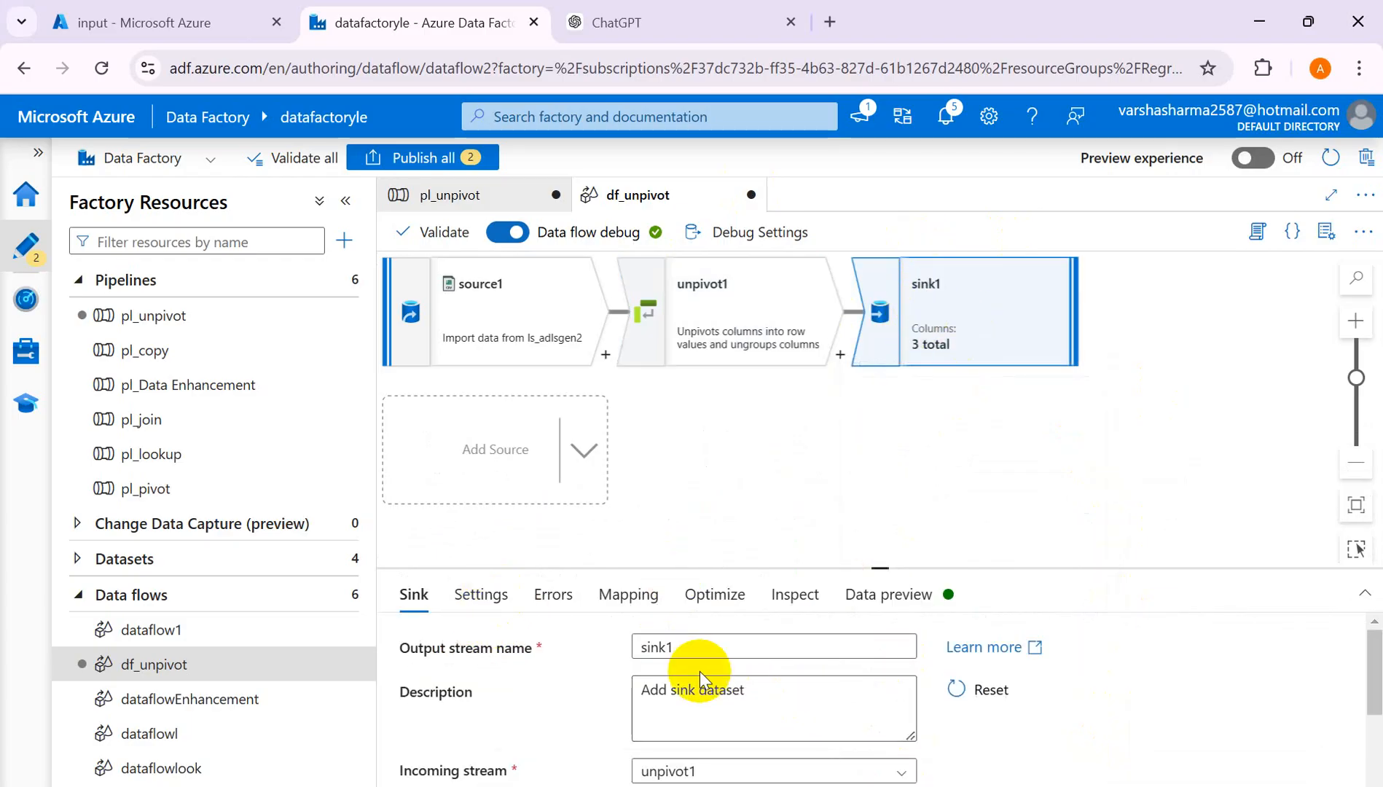
scroll(656, 678, down, 5)
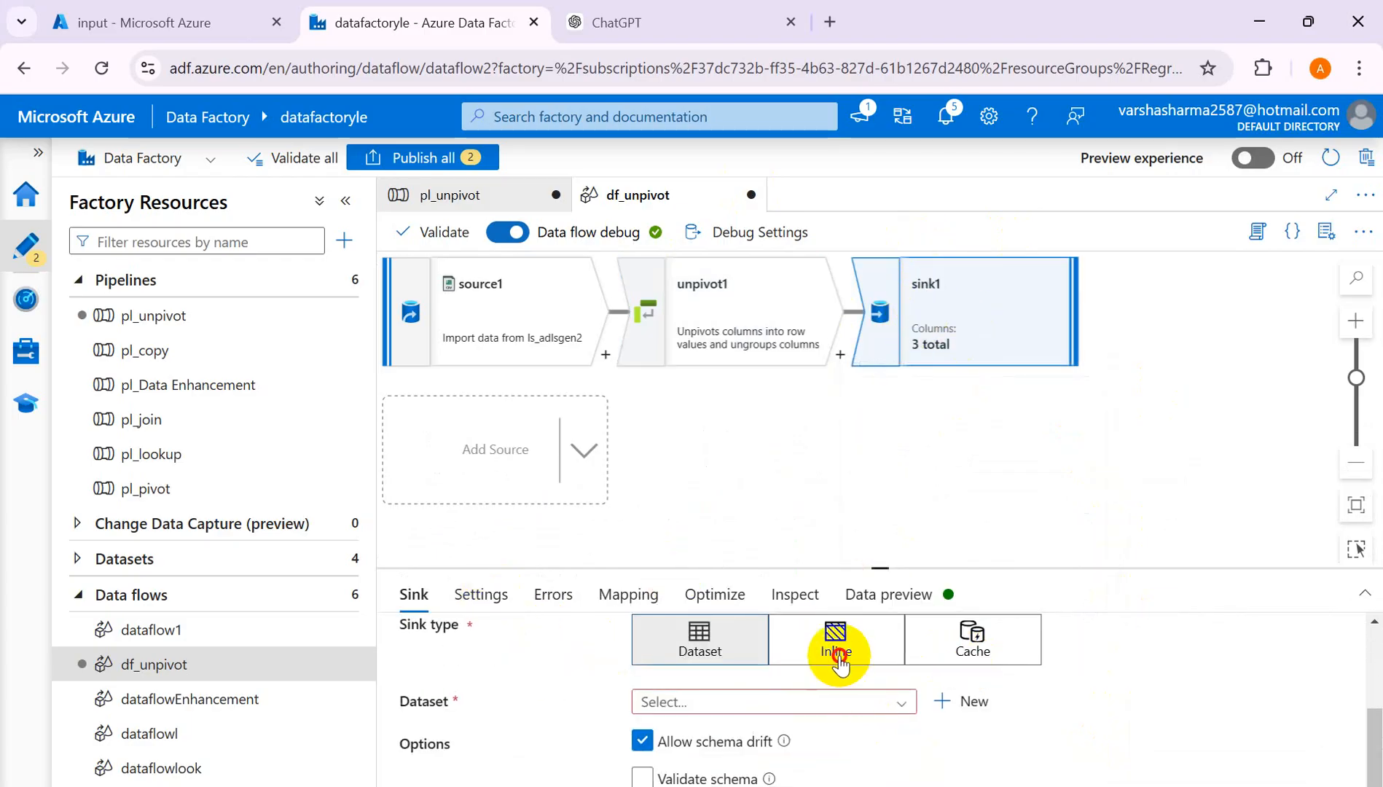
click(838, 656)
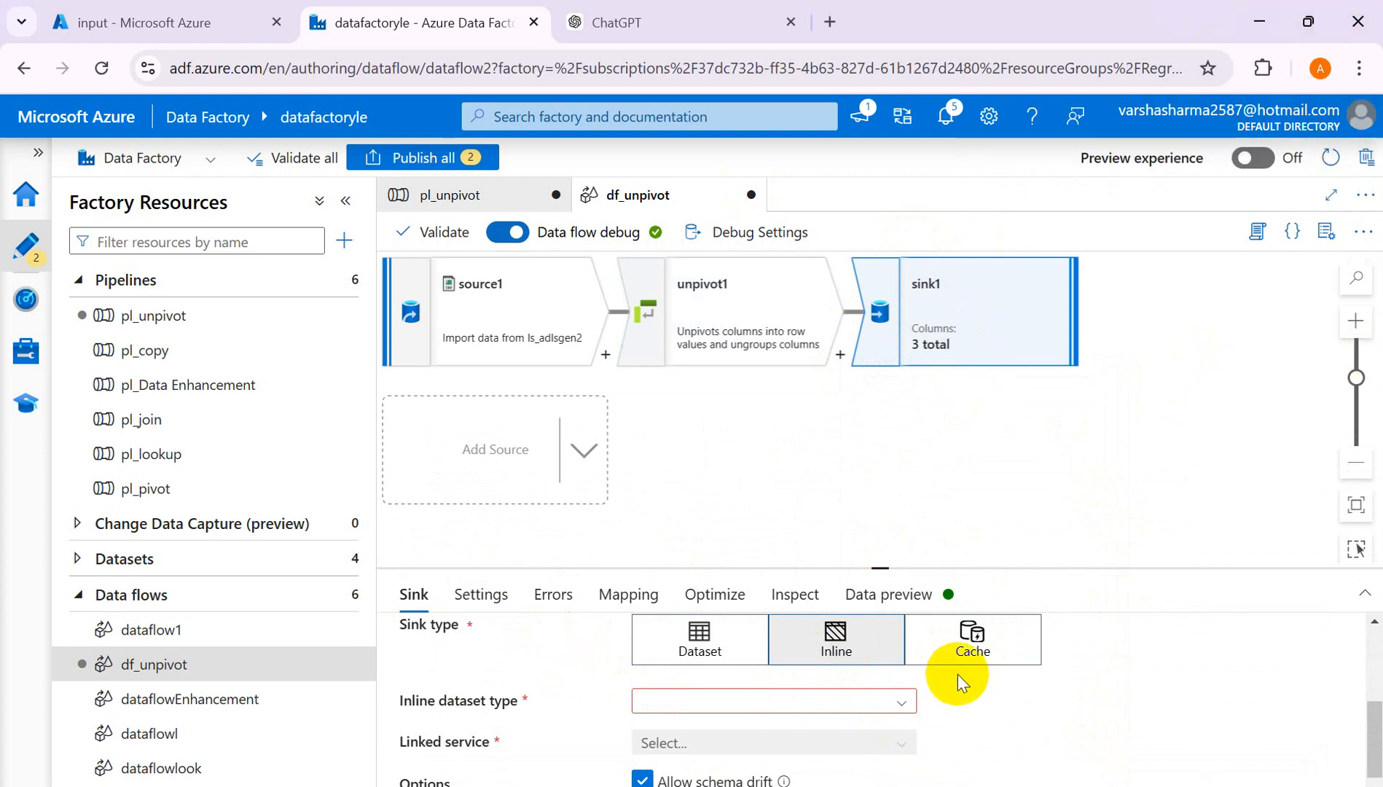
Set the inline dataset type of sink1 to DelimitedText
click(901, 707)
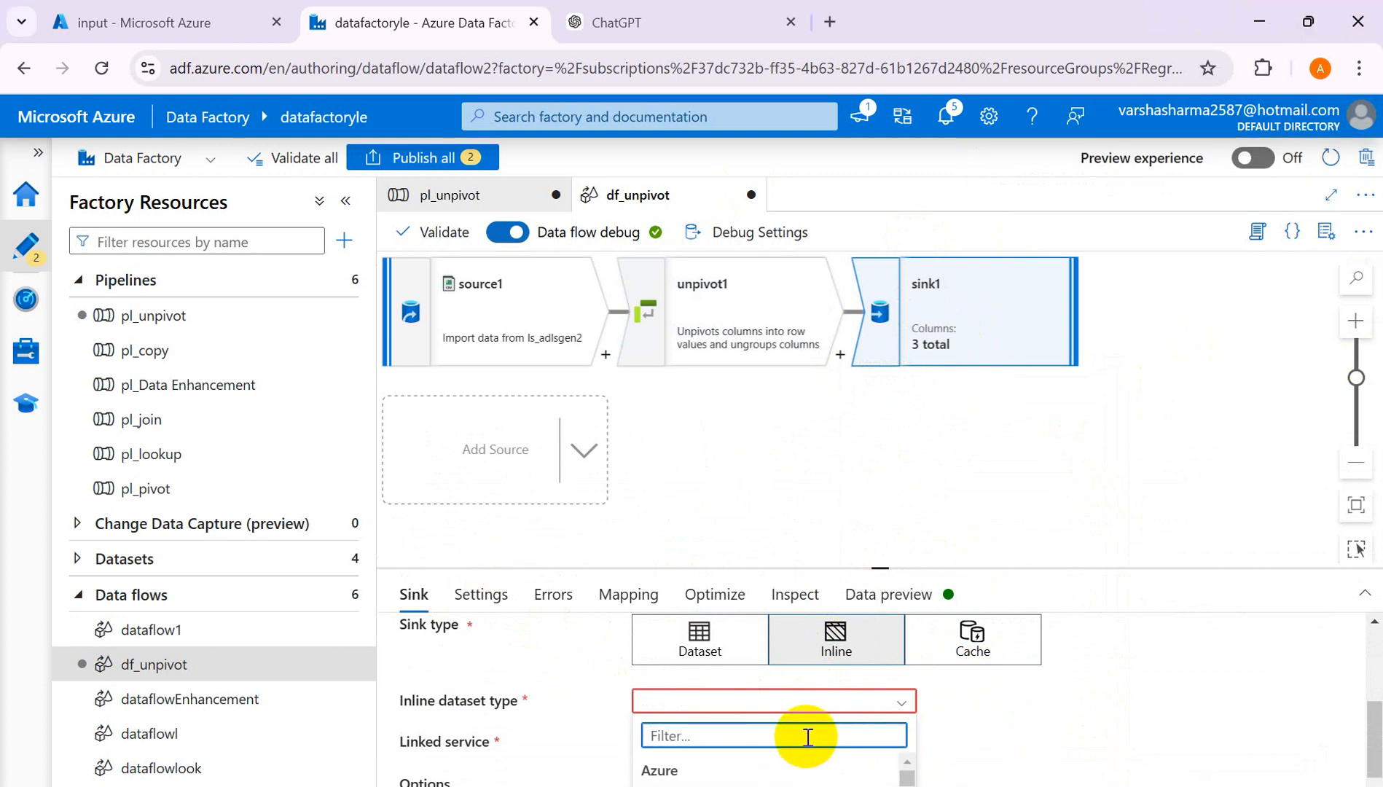
drag(879, 572, 886, 402)
scroll(780, 725, down, 5)
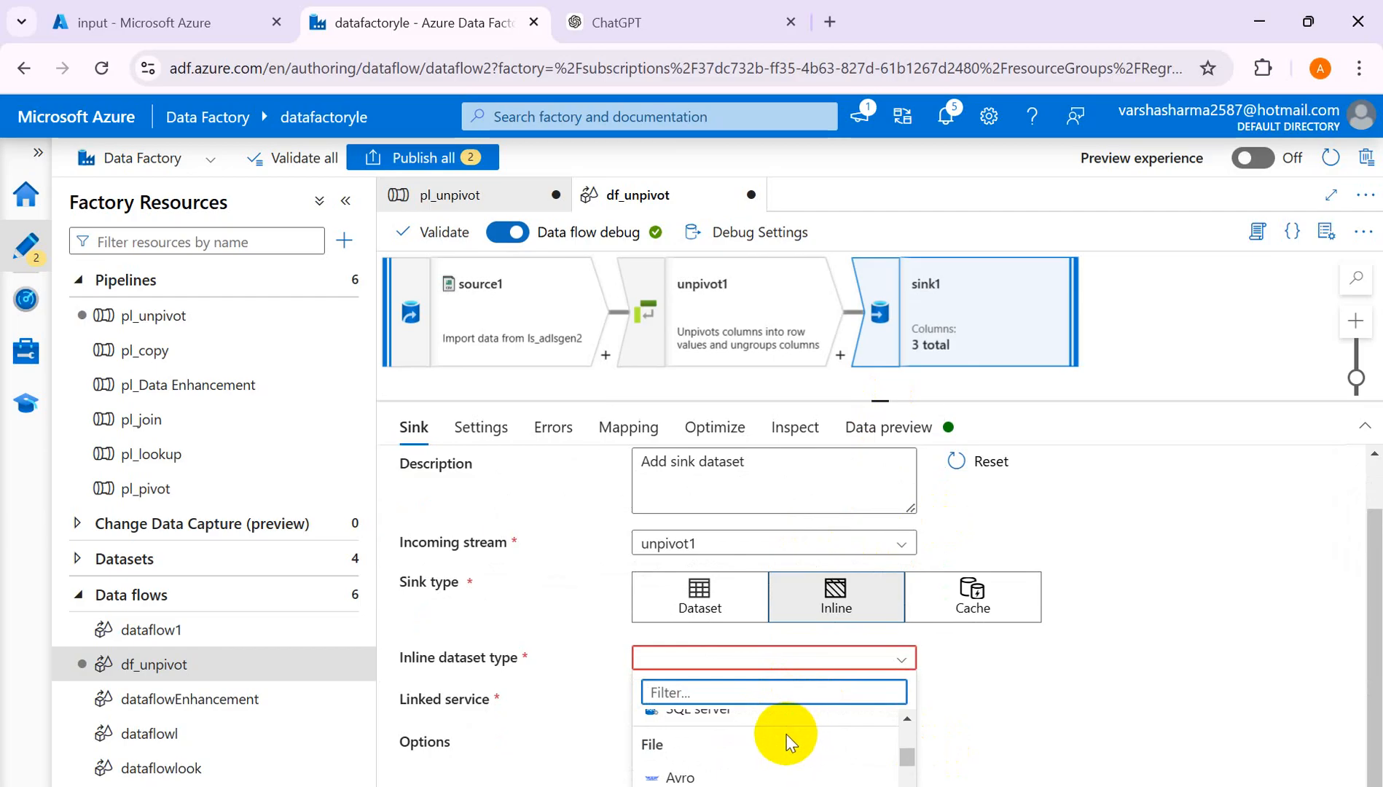
scroll(790, 742, up, 6)
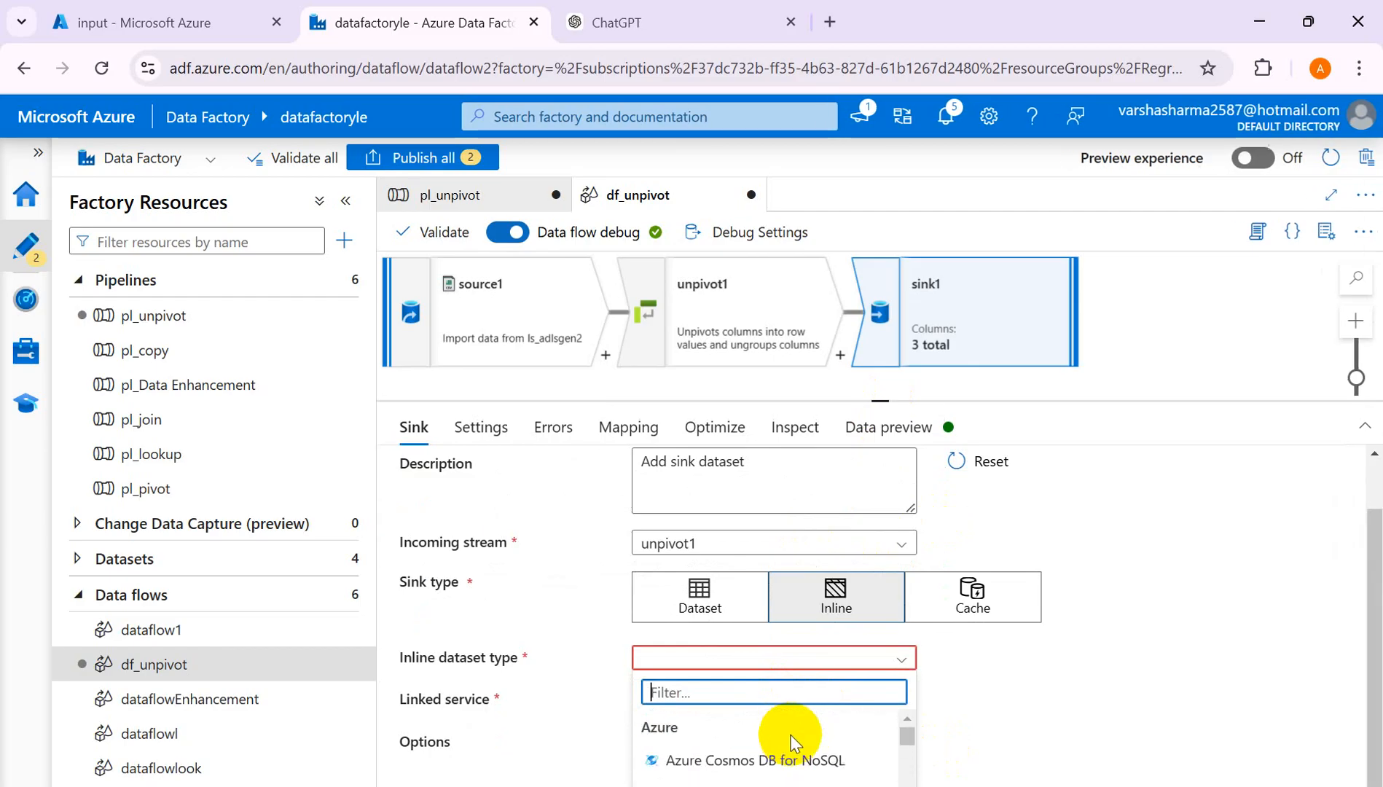
scroll(793, 741, down, 3)
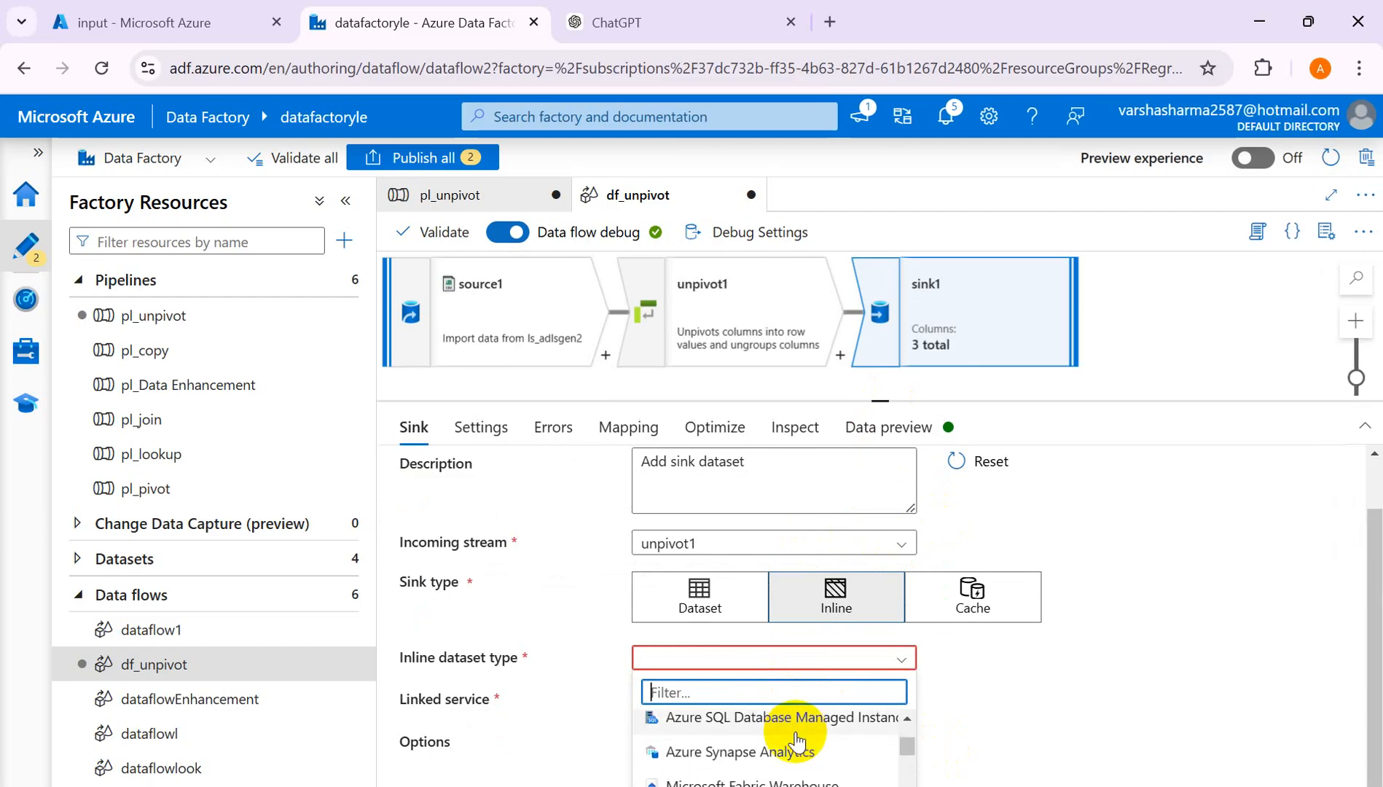
scroll(797, 742, up, 2)
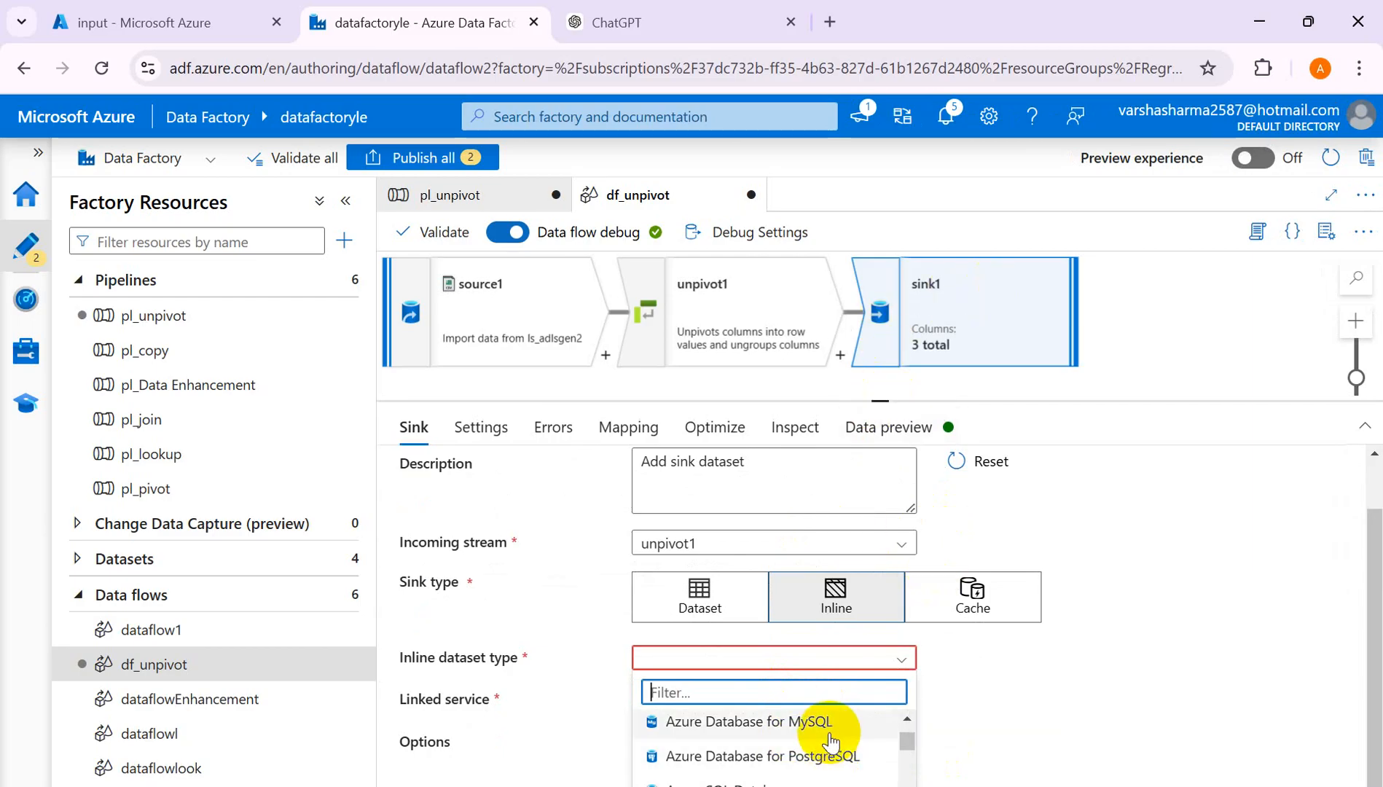
scroll(831, 741, down, 2)
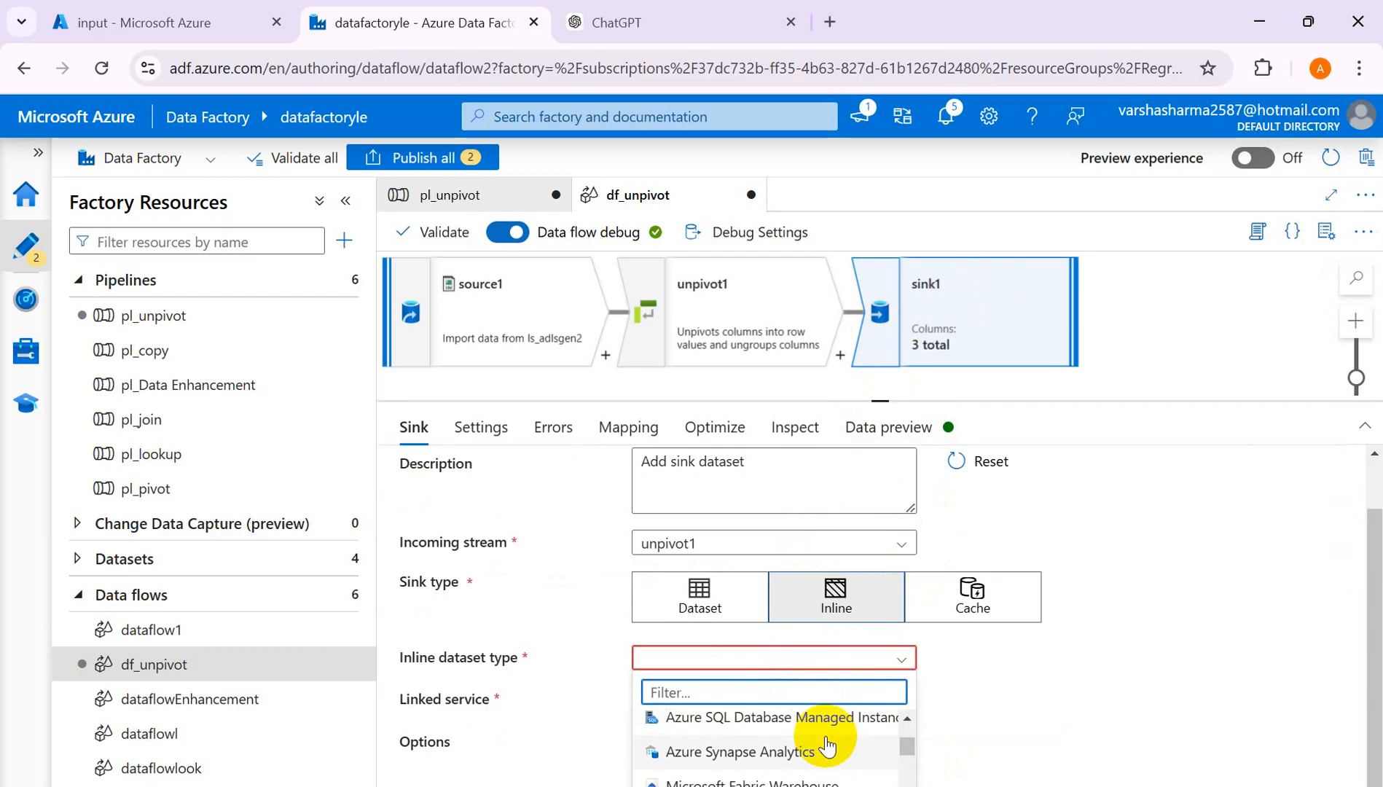
scroll(827, 744, up, 2)
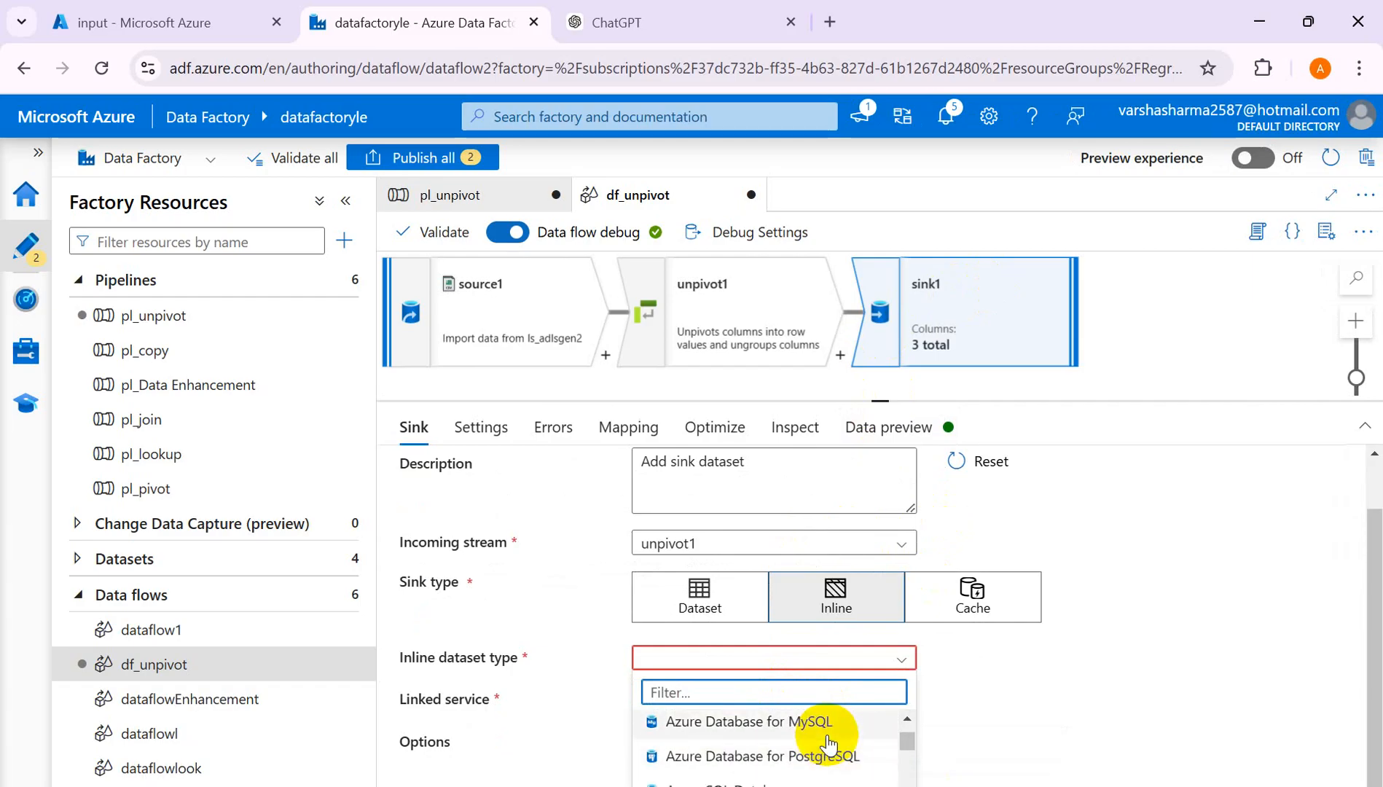
scroll(828, 743, down, 6)
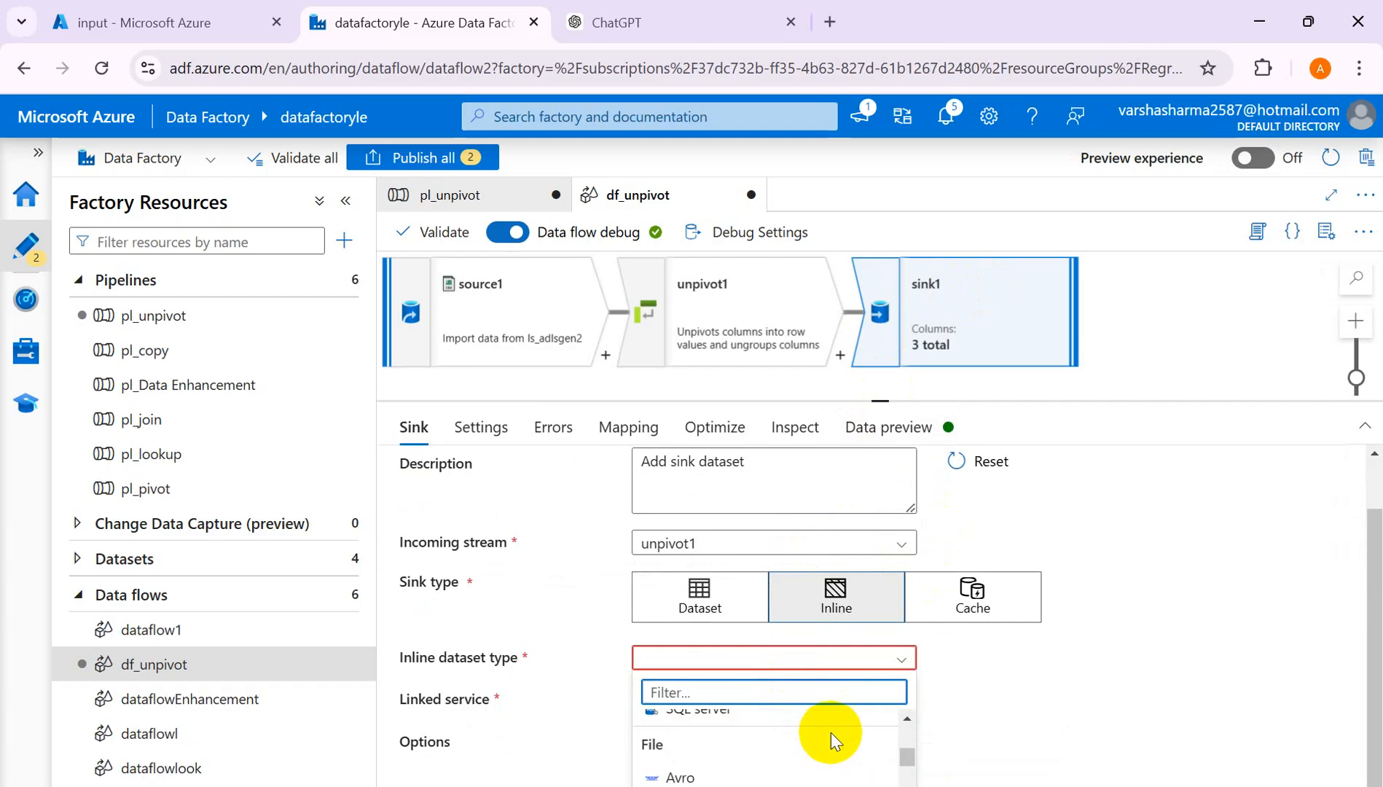
scroll(830, 732, down, 4)
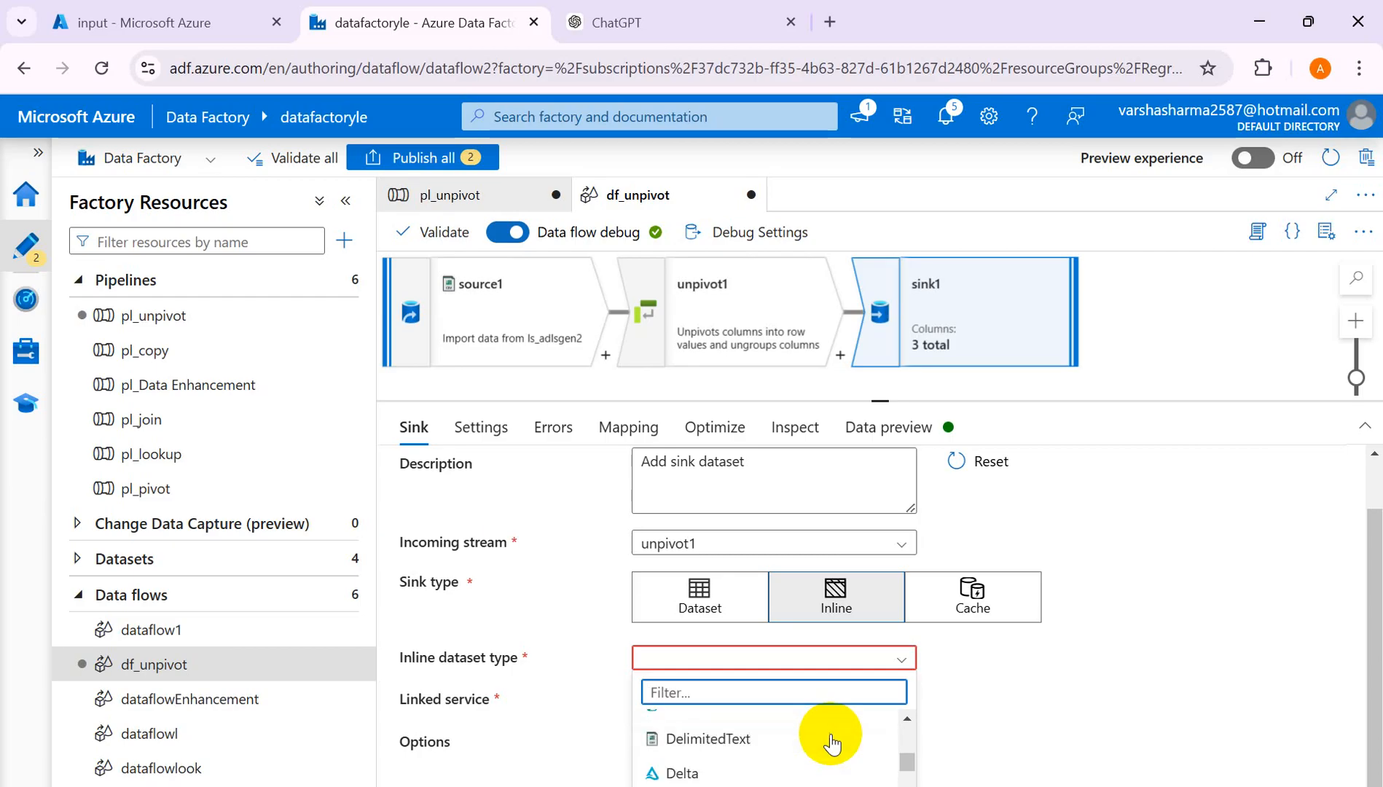
click(708, 739)
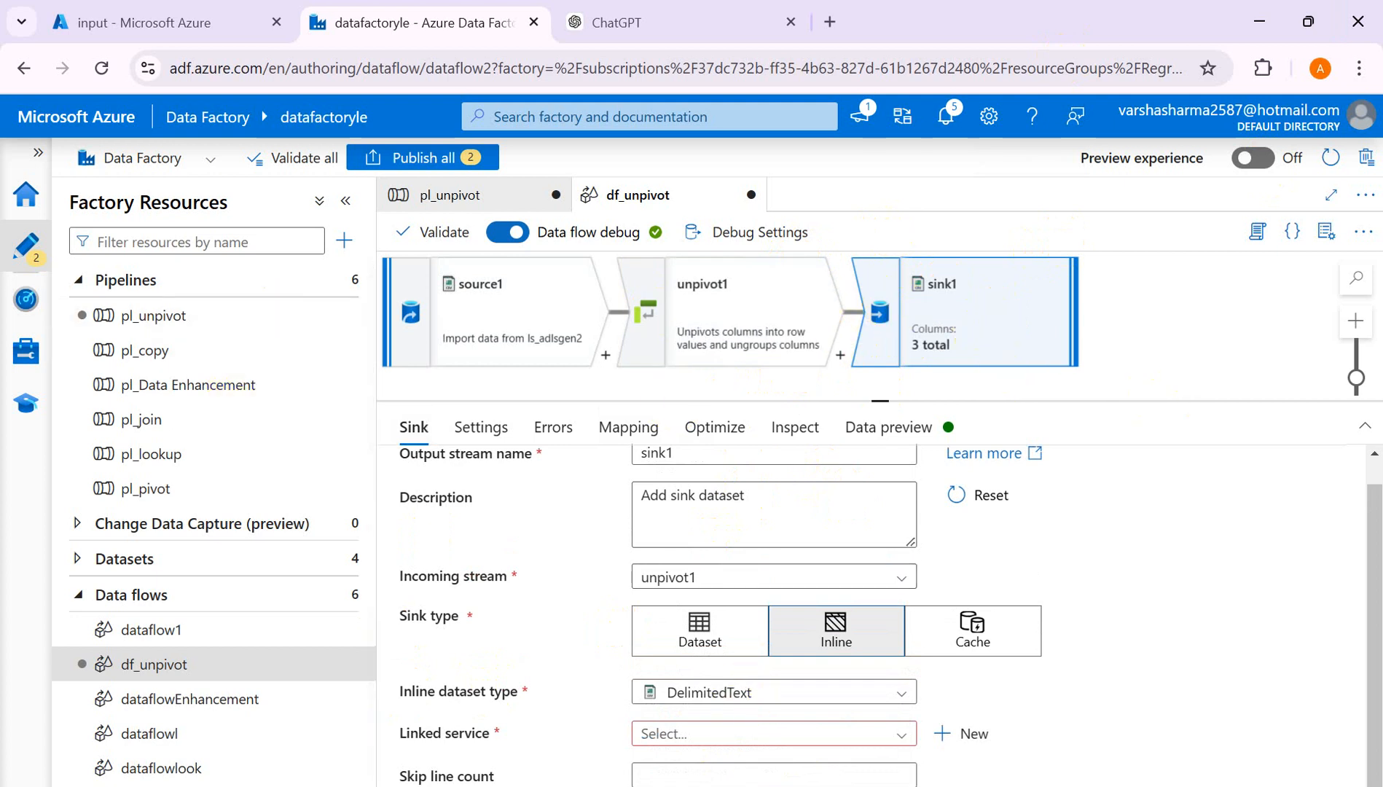
Set the linked service of sink1 to ls_adlsgen2
click(905, 734)
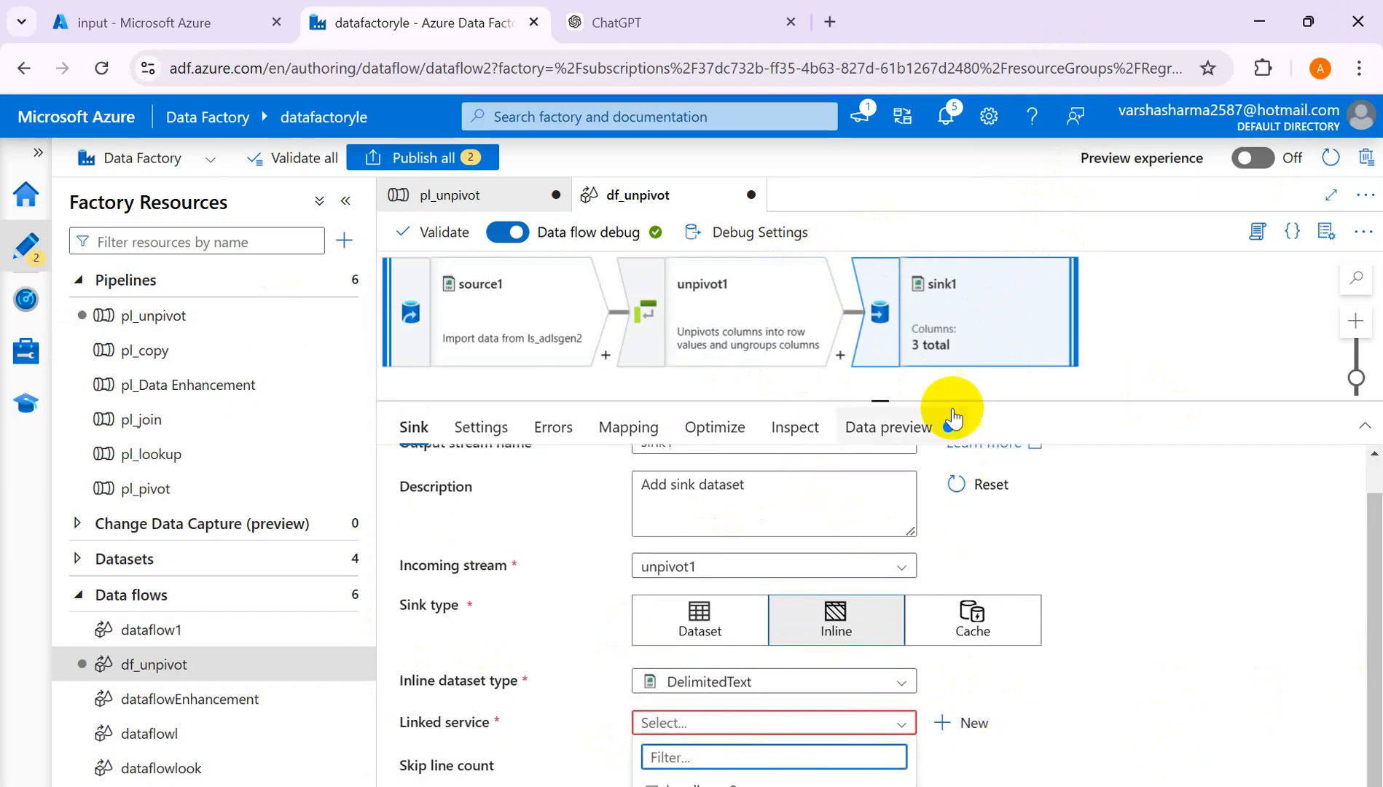
drag(880, 402, 889, 290)
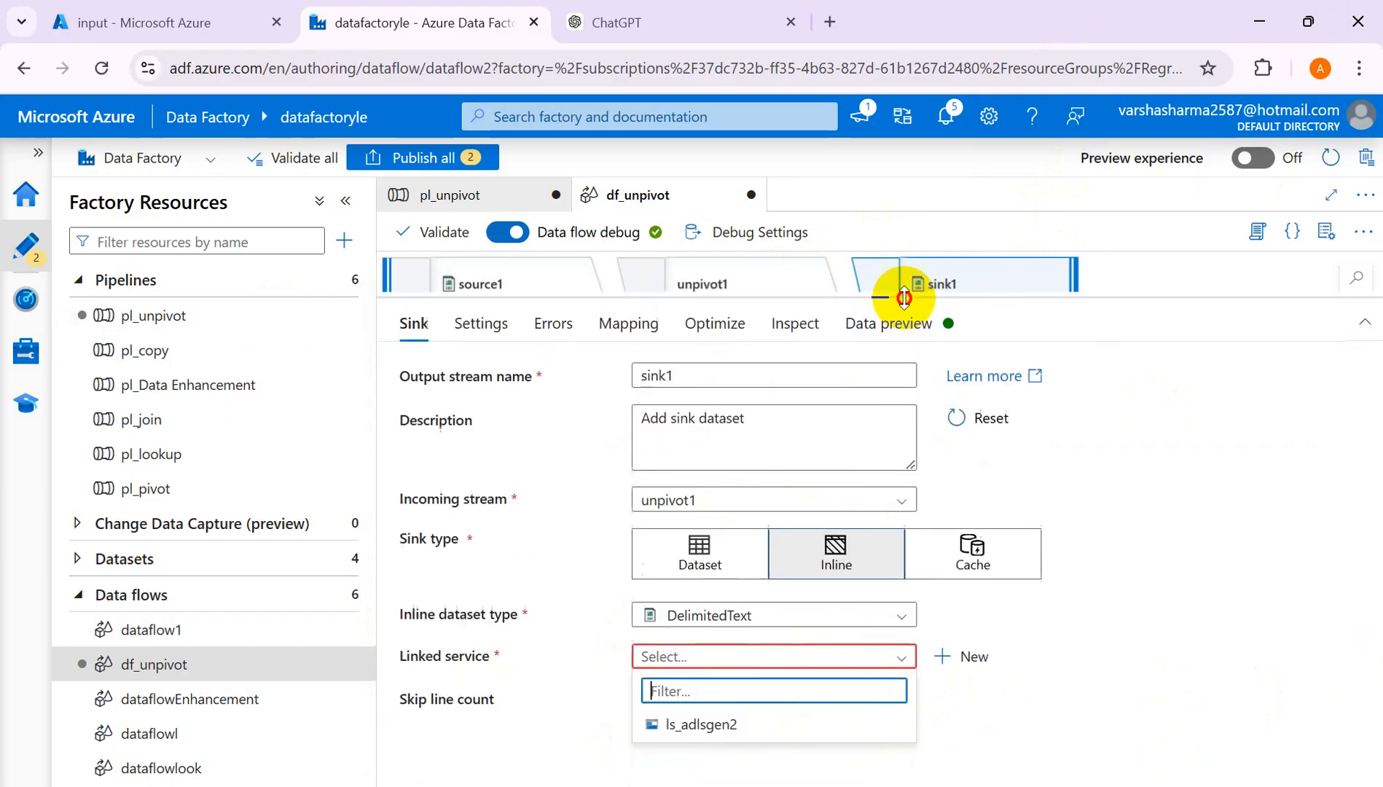
click(703, 719)
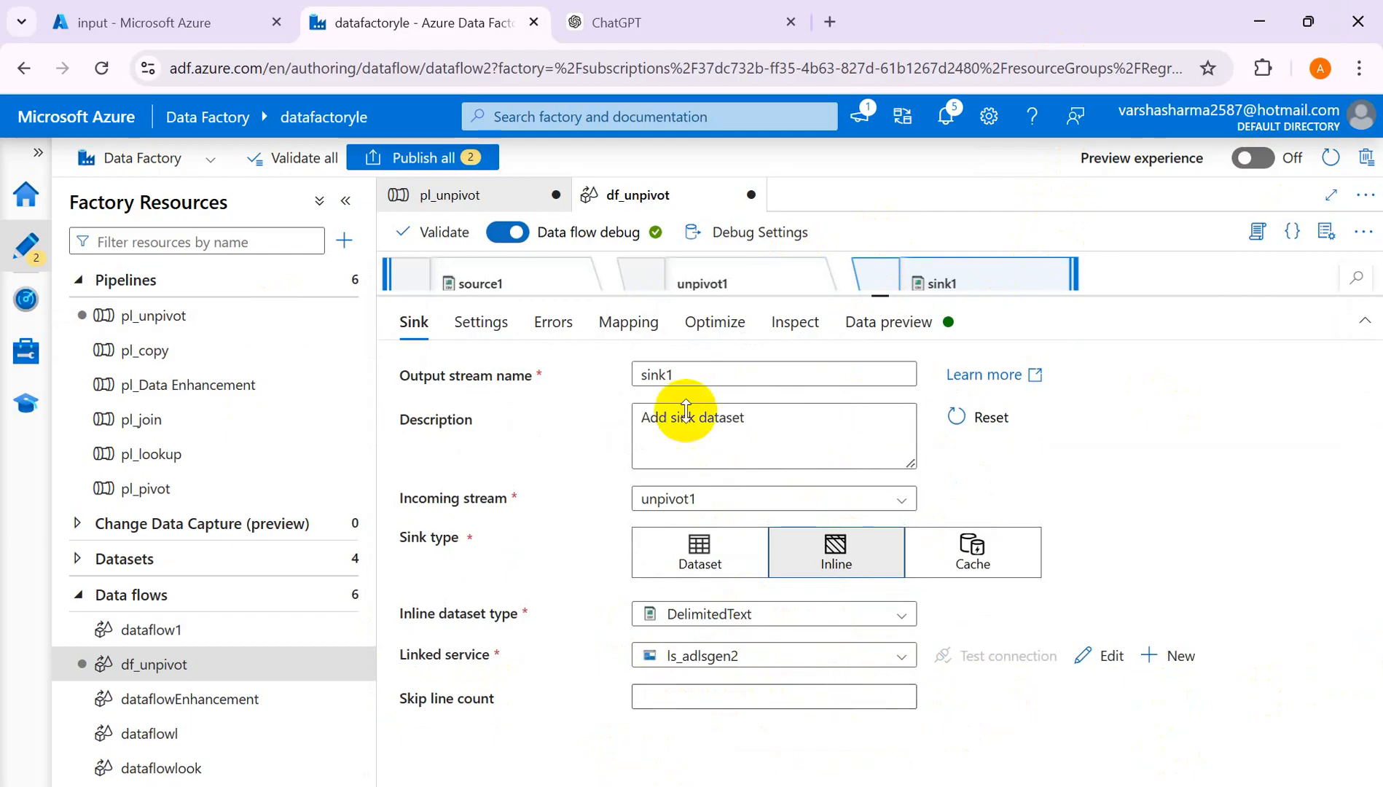
Browse for the folder path in the sink's file settings and choose the output folder
click(497, 323)
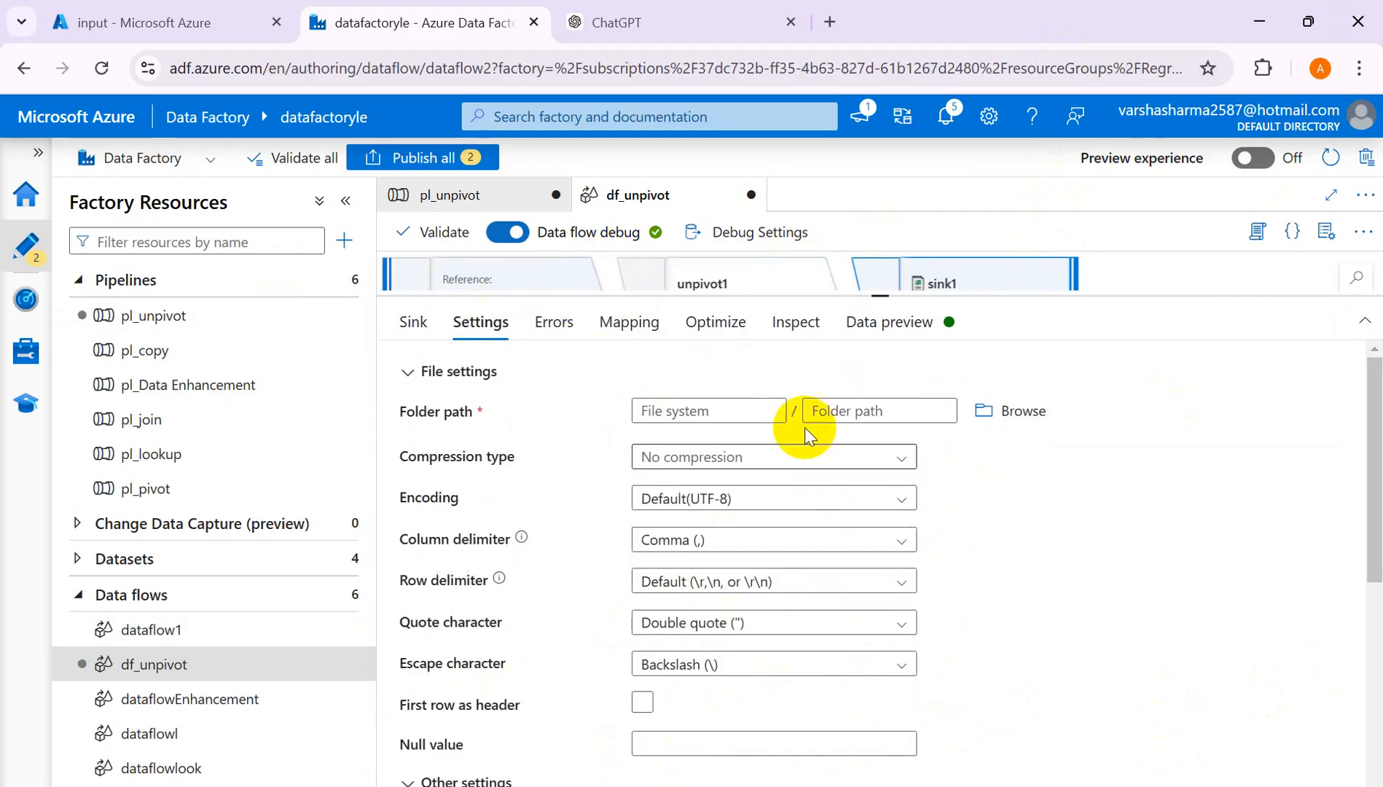
click(978, 414)
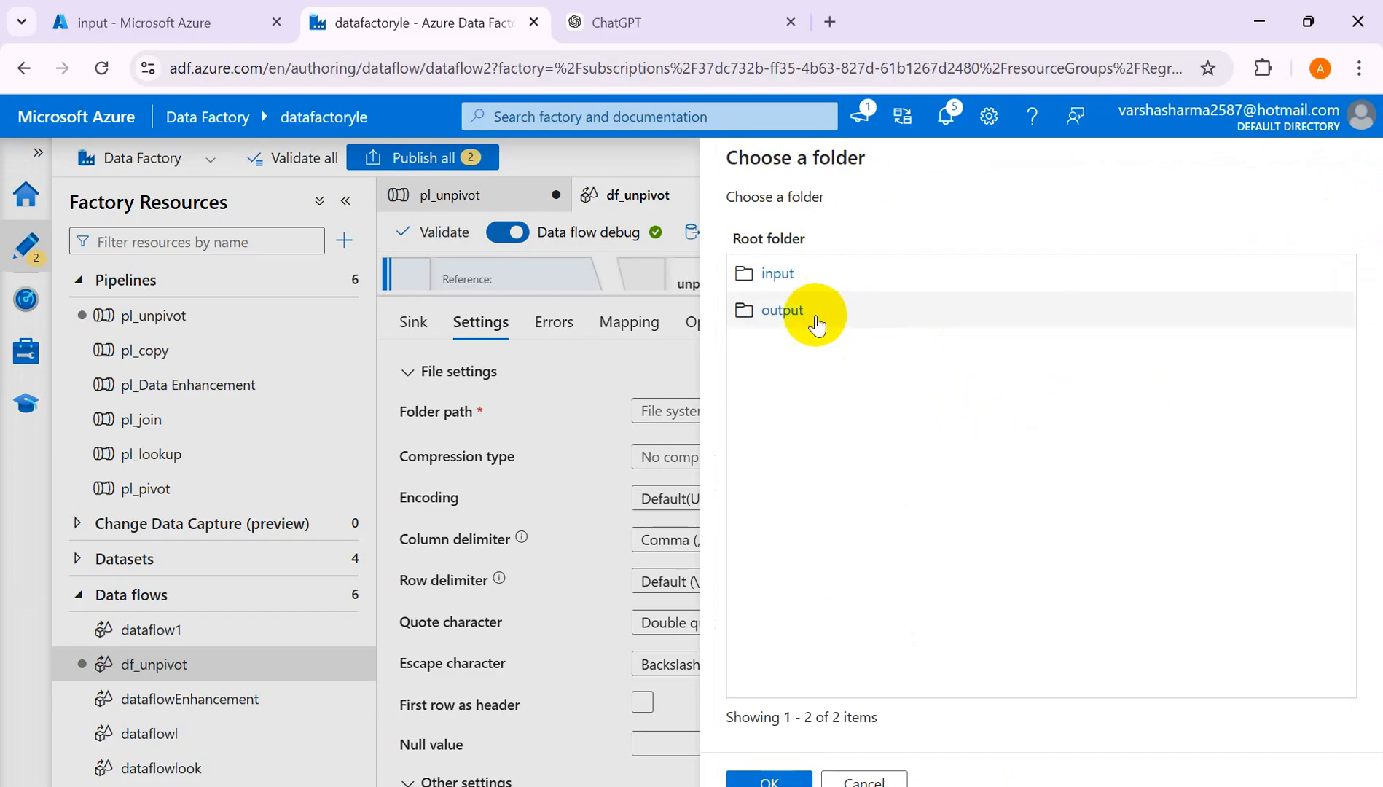
click(780, 310)
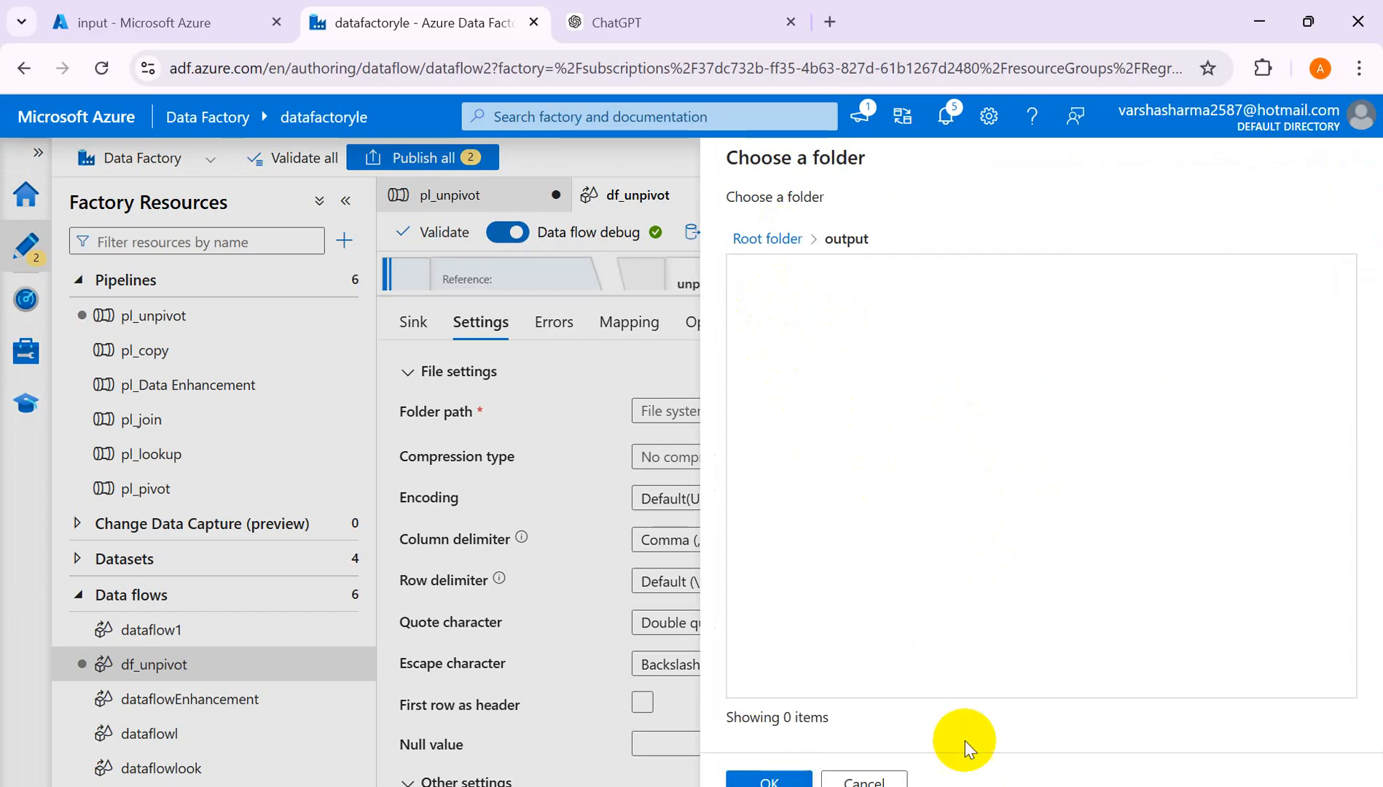
click(771, 778)
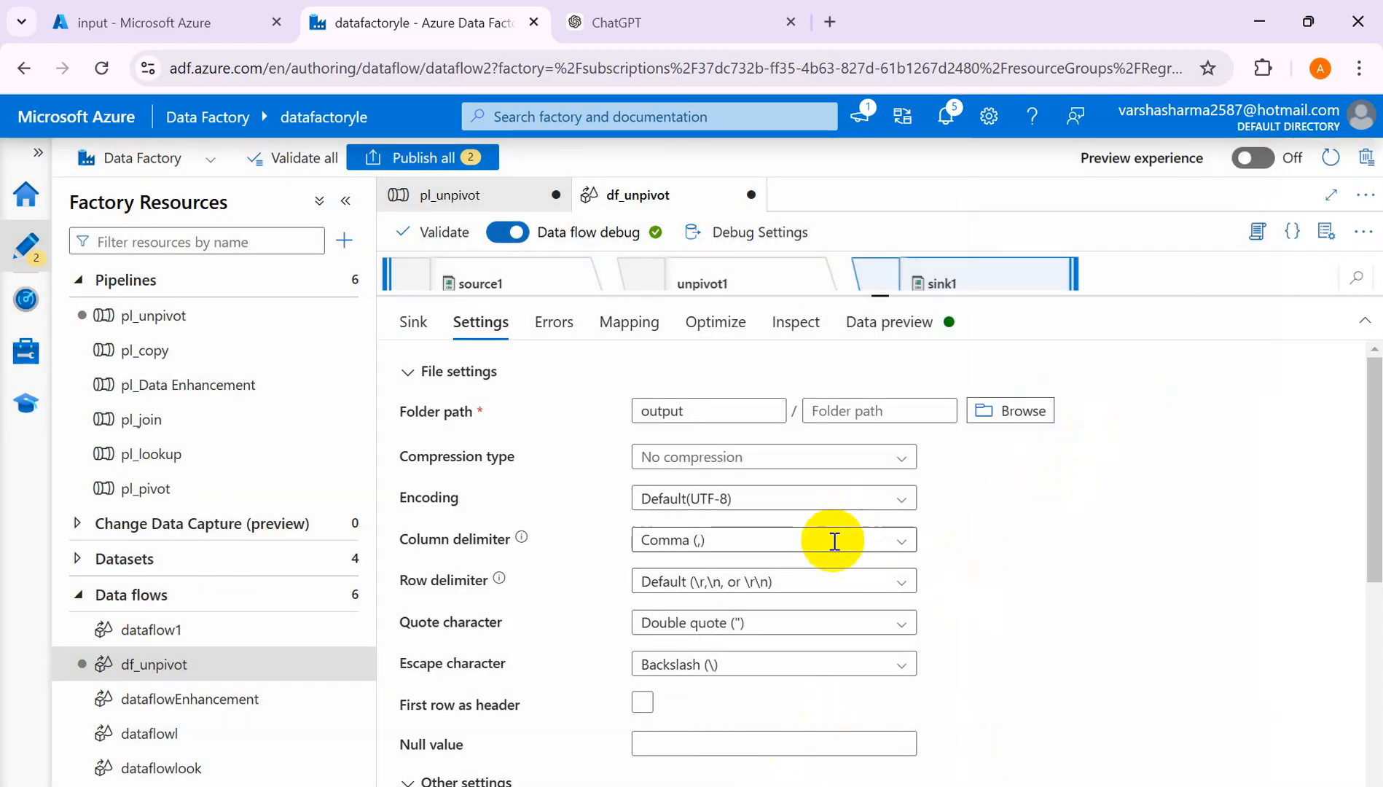
Enable First row as header in the file settings of sink1
scroll(831, 569, down, 4)
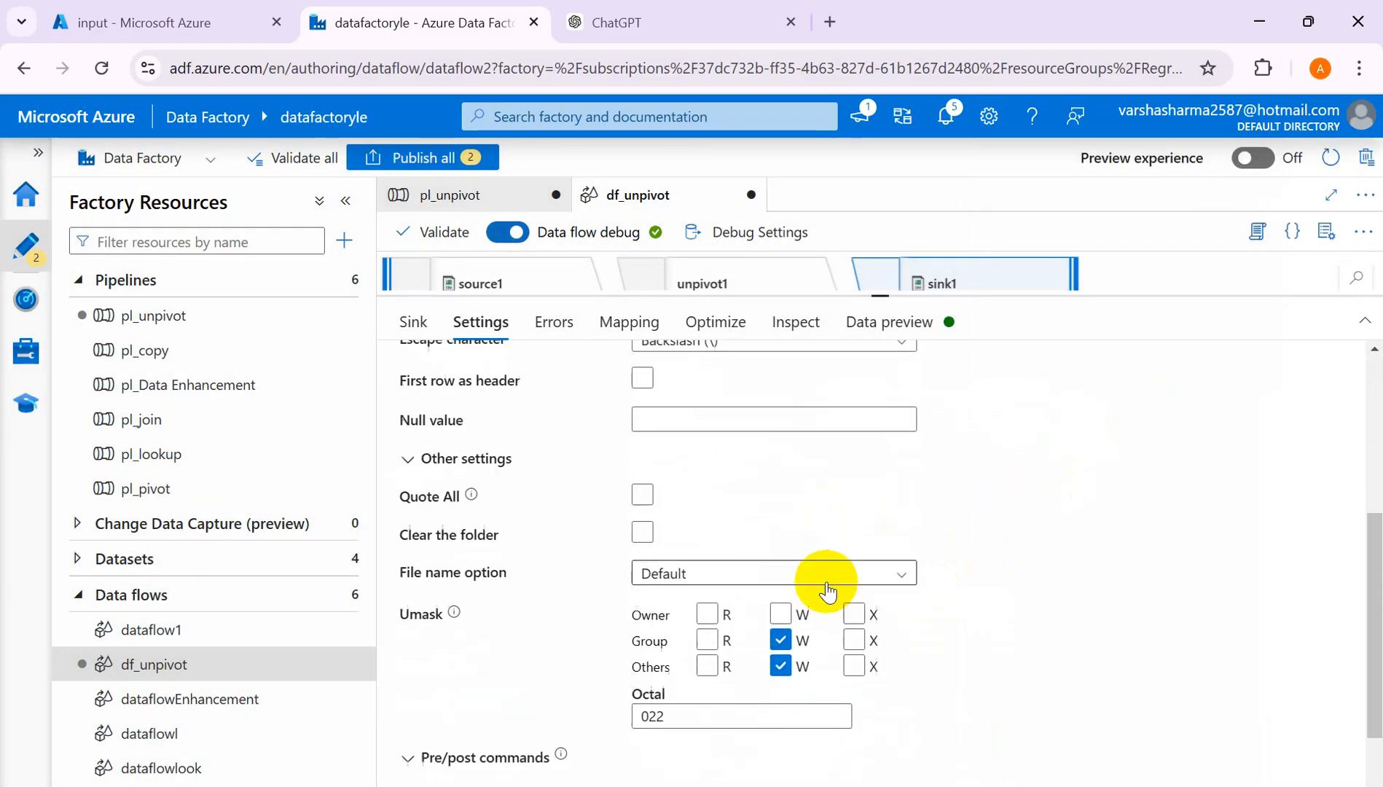
click(641, 379)
scroll(855, 495, down, 3)
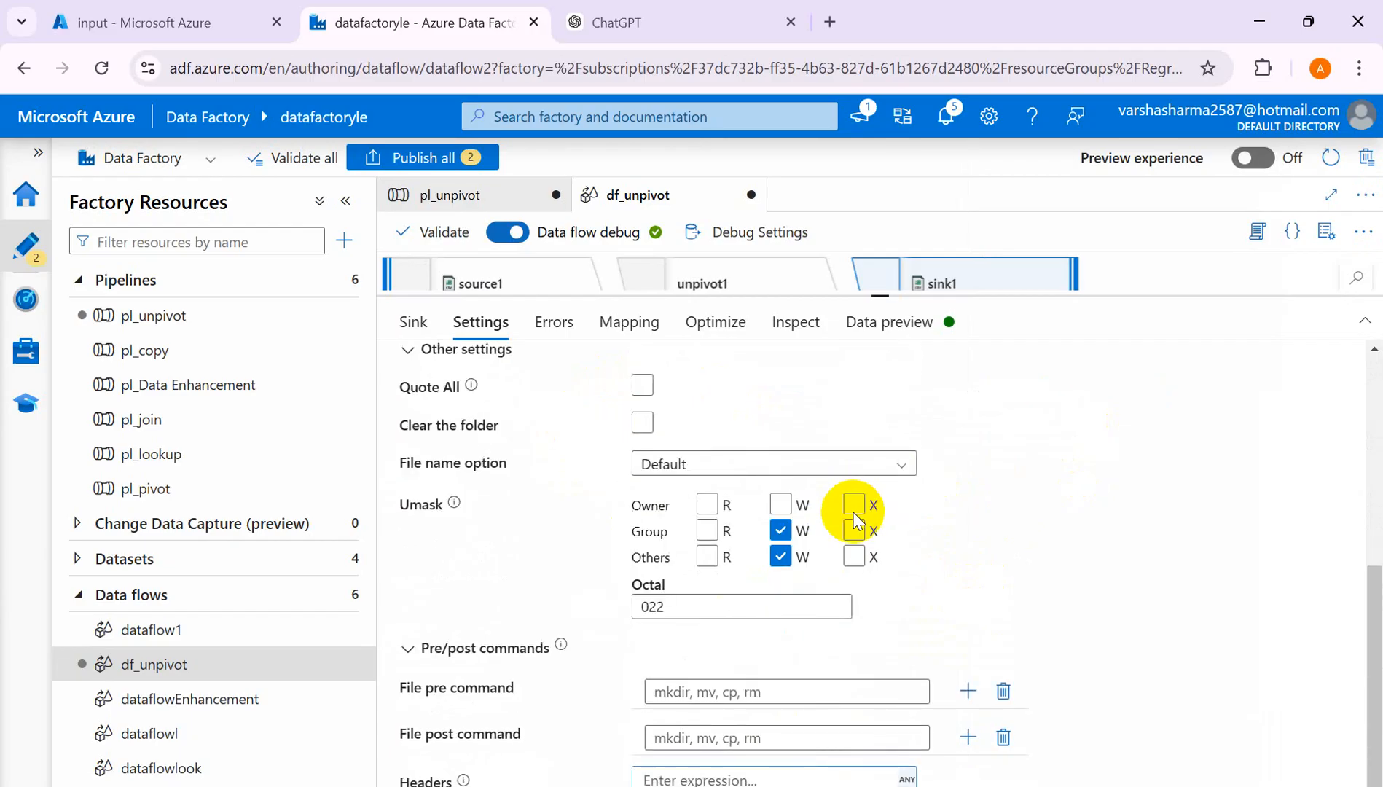
click(854, 530)
scroll(838, 510, up, 8)
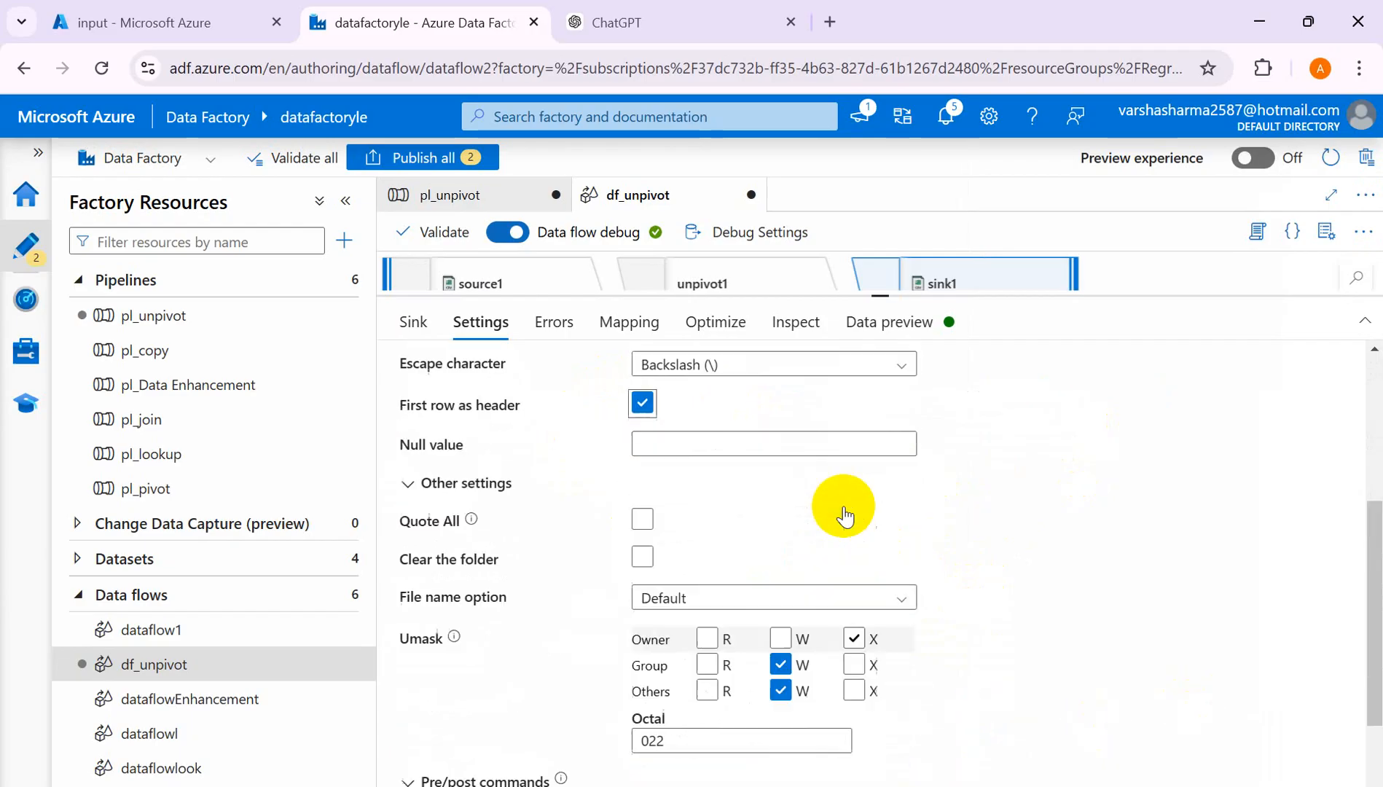
Set the linked service for sink1's error handling to ls_adlsgen2, keeping assert failure rows output only to the sink
click(569, 345)
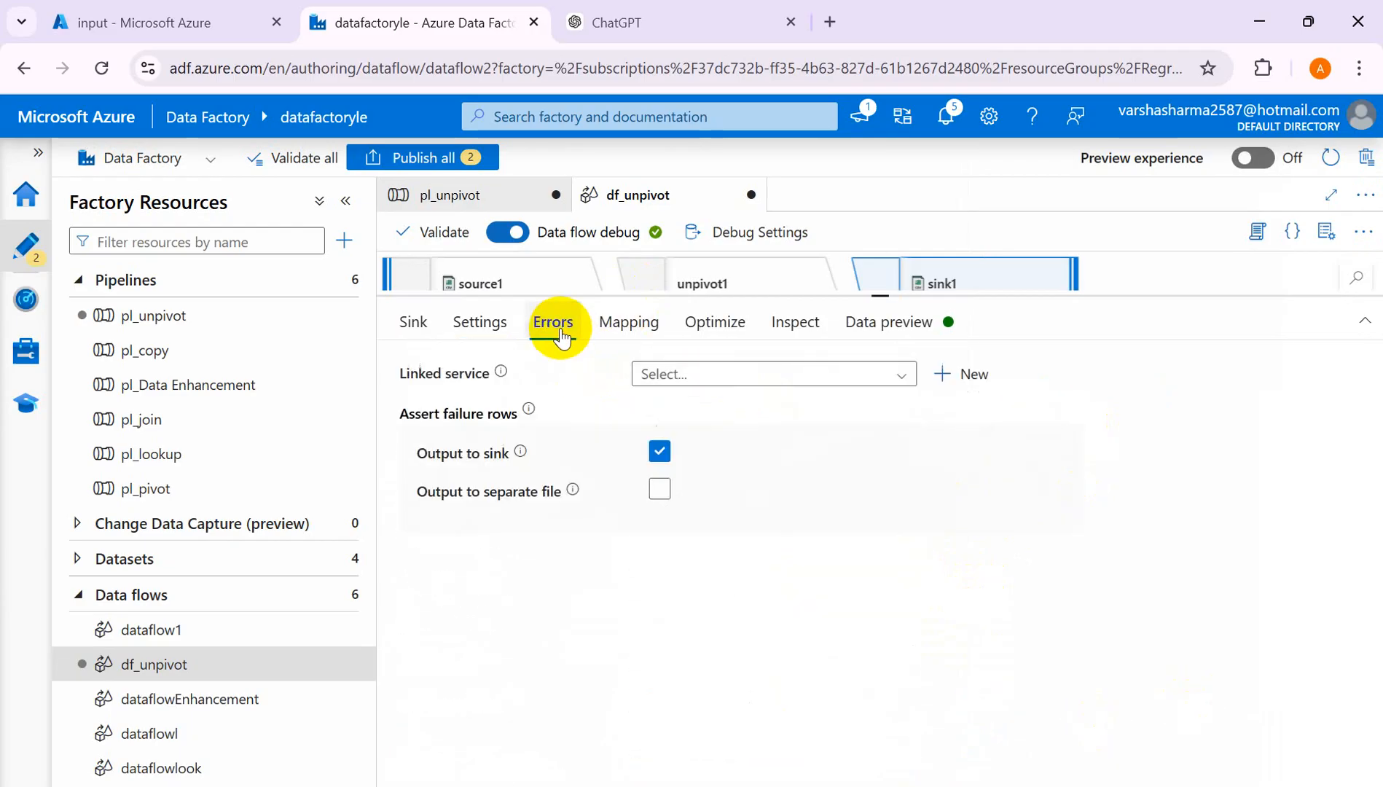
click(900, 379)
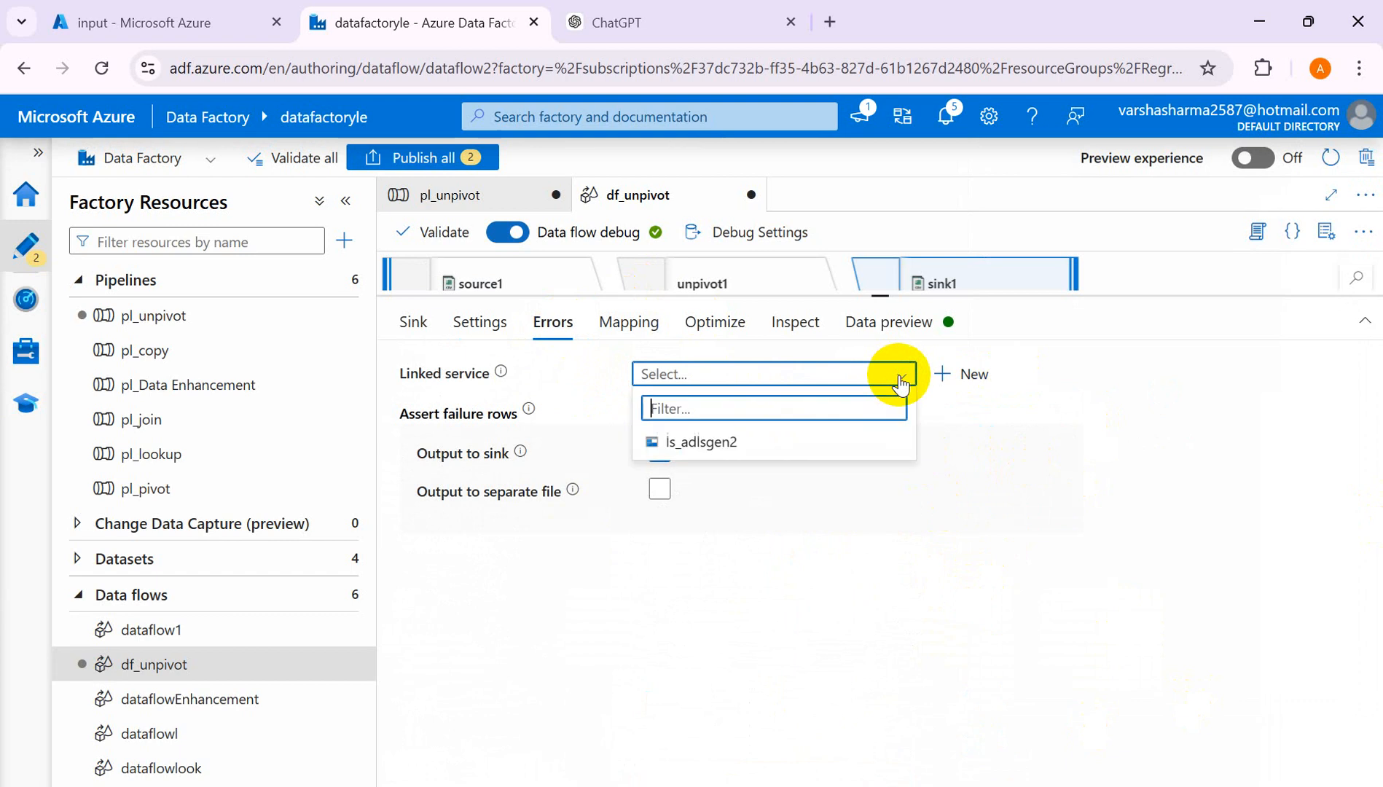
click(677, 444)
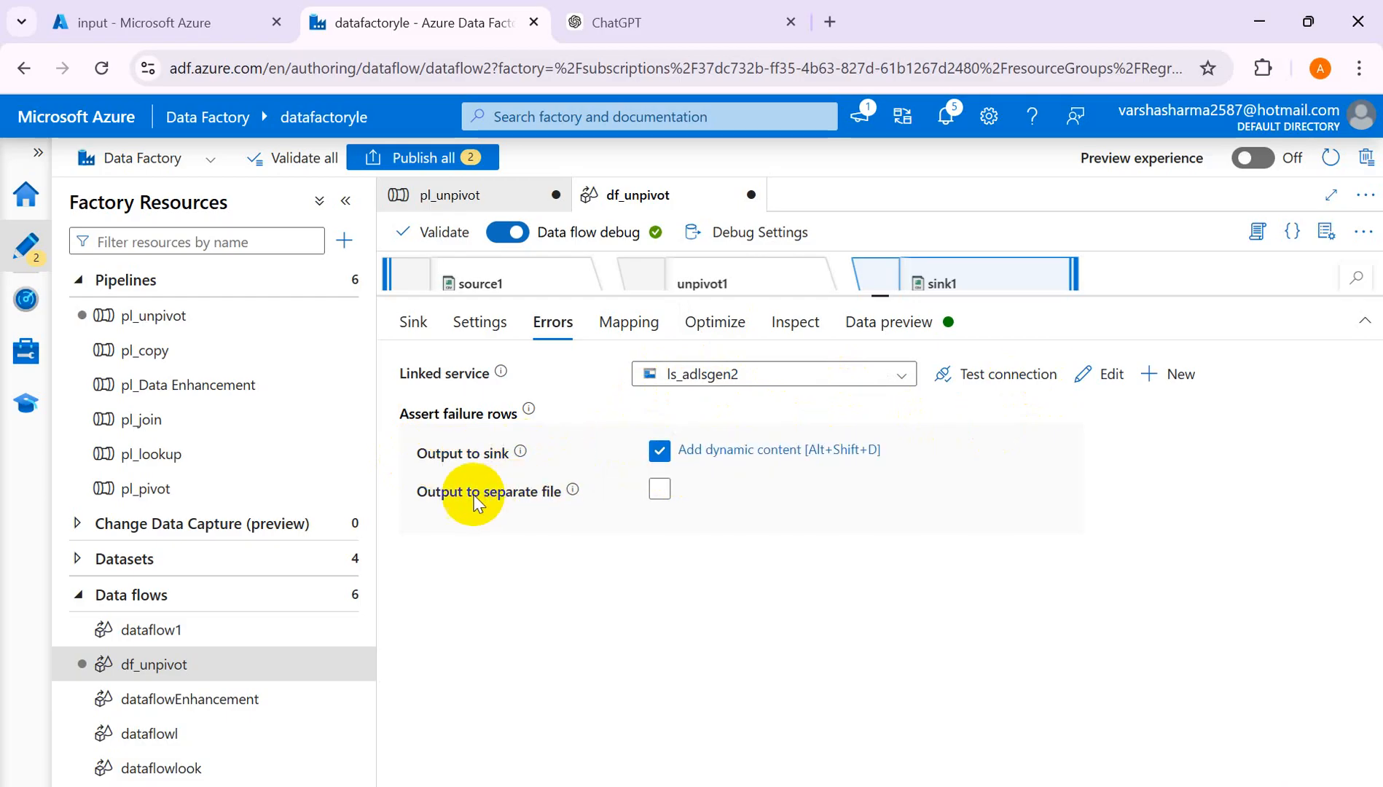
click(662, 491)
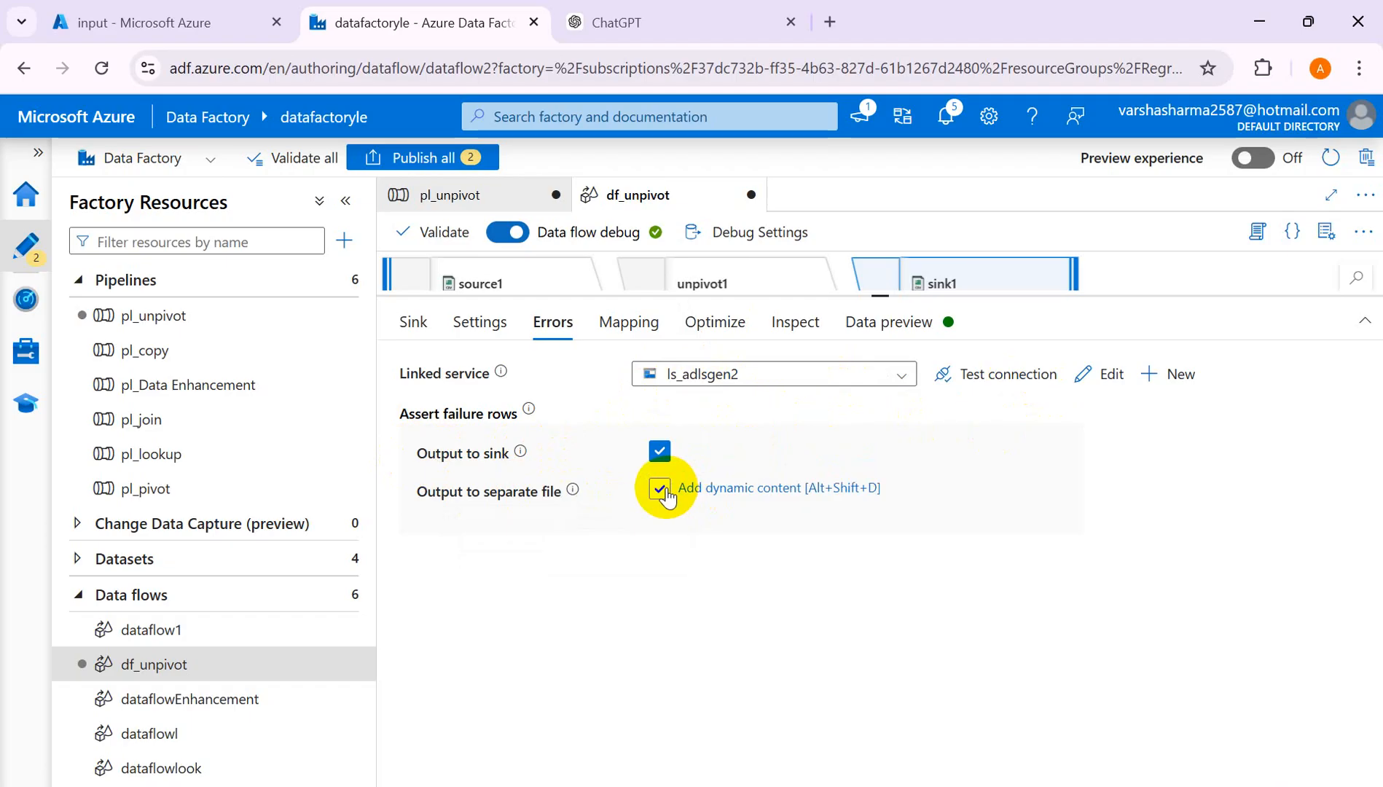
click(664, 492)
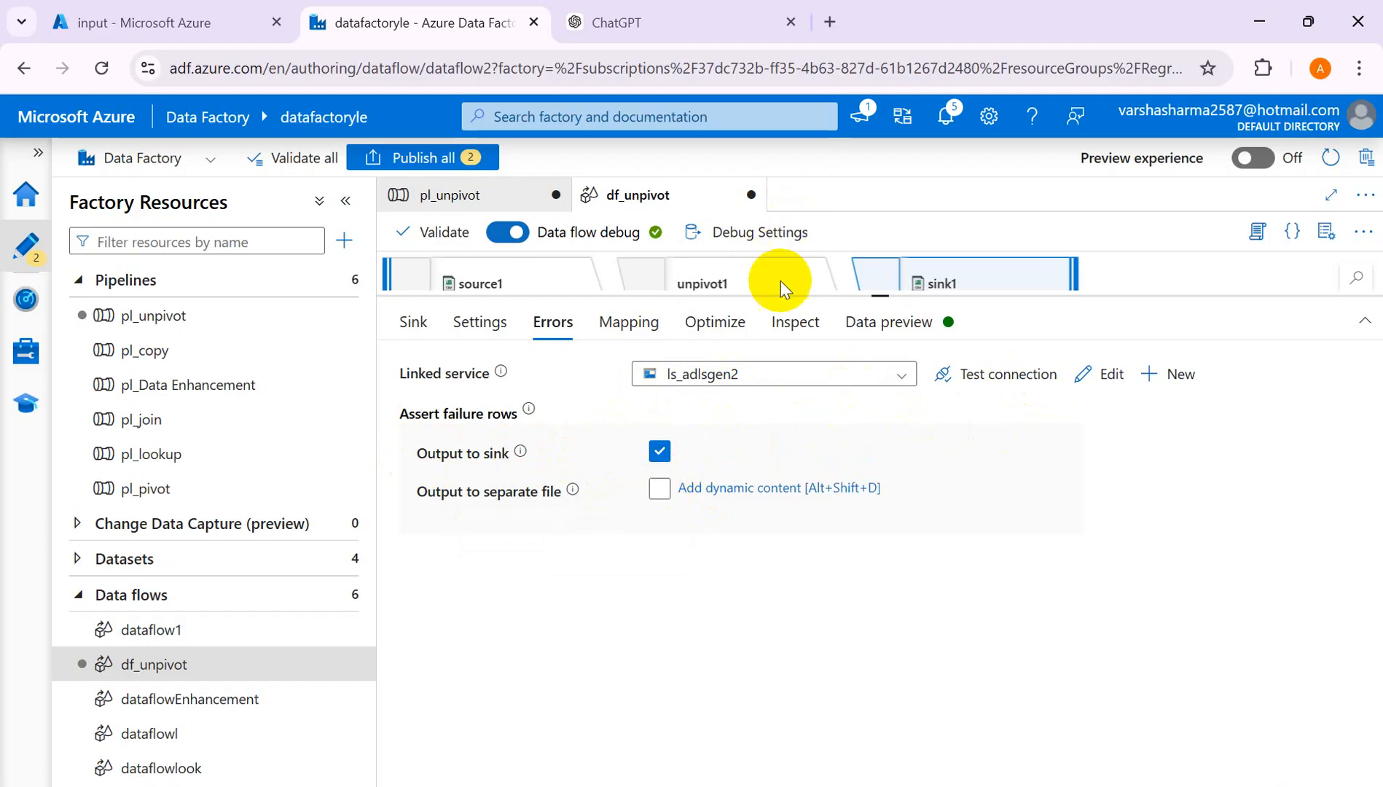
Review the column mapping options and the partition option of sink1
click(631, 337)
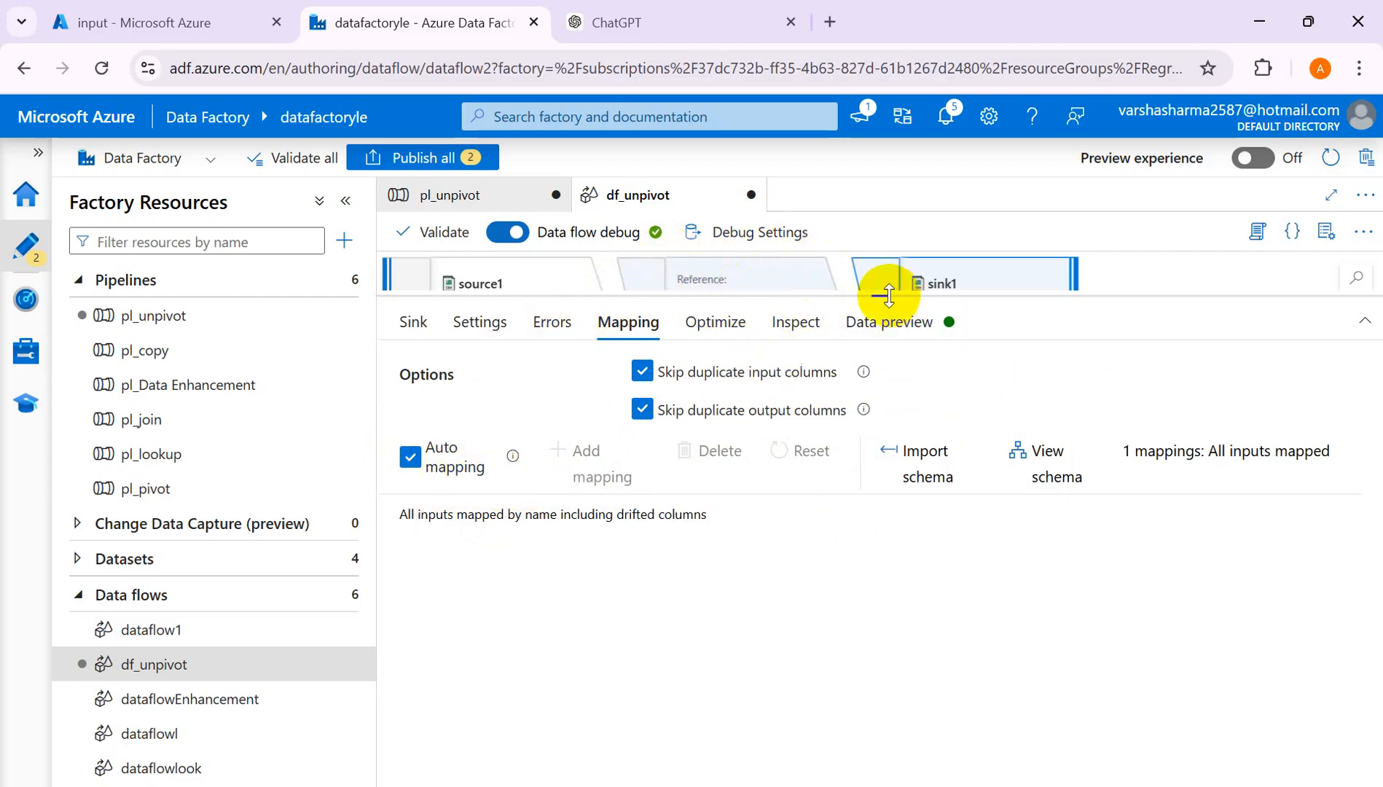
drag(884, 294, 890, 355)
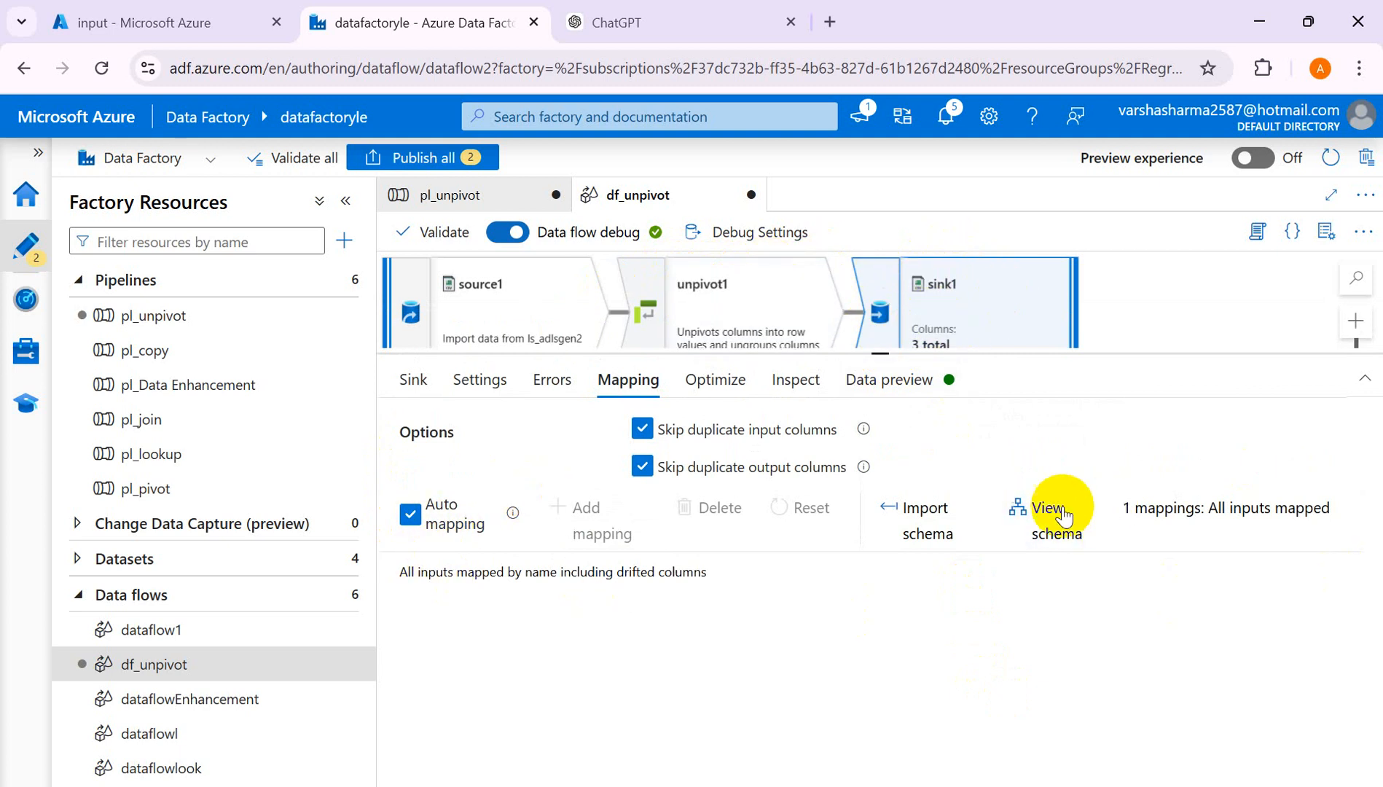
click(735, 381)
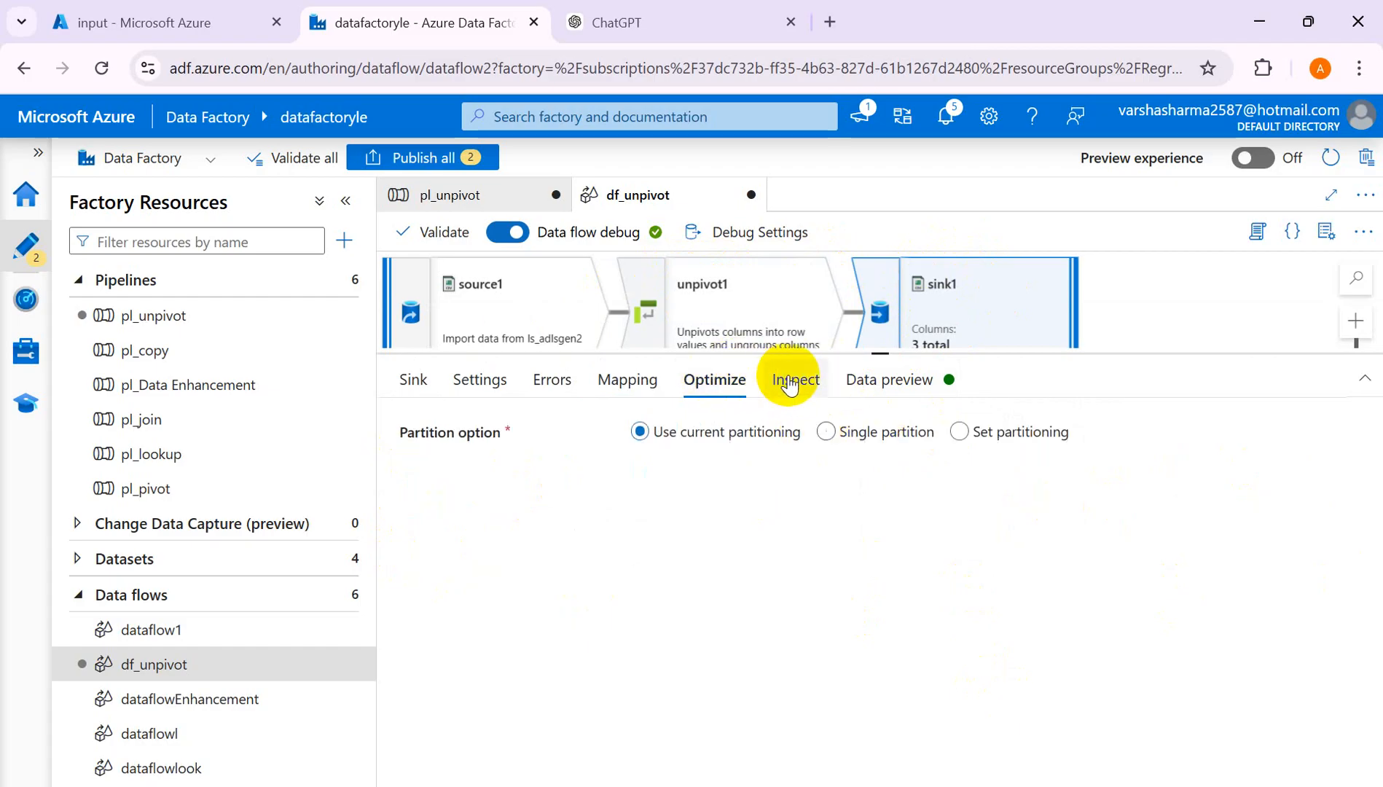
Set the file name option of sink1 to Output to single file with the file name sales_unpivotdata
click(469, 382)
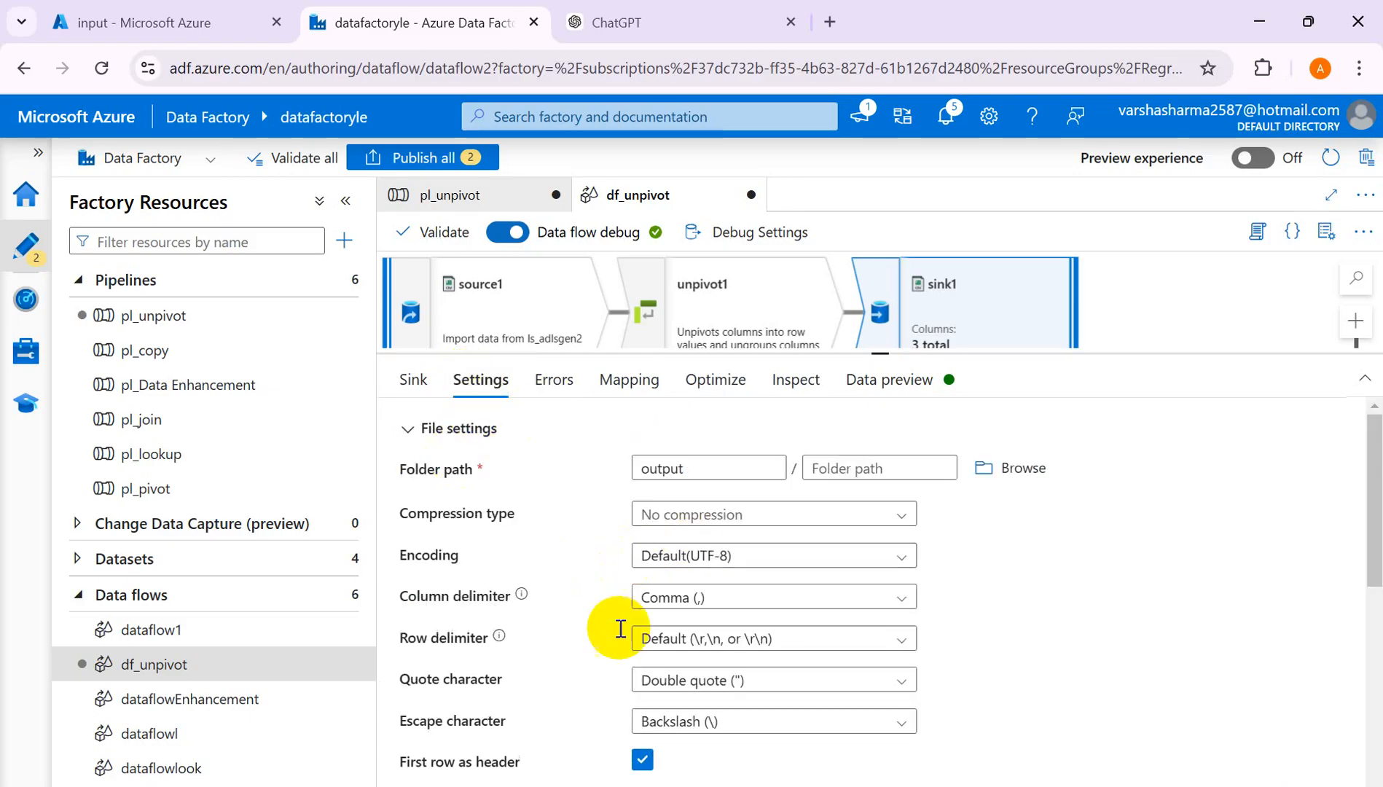
scroll(870, 682, down, 5)
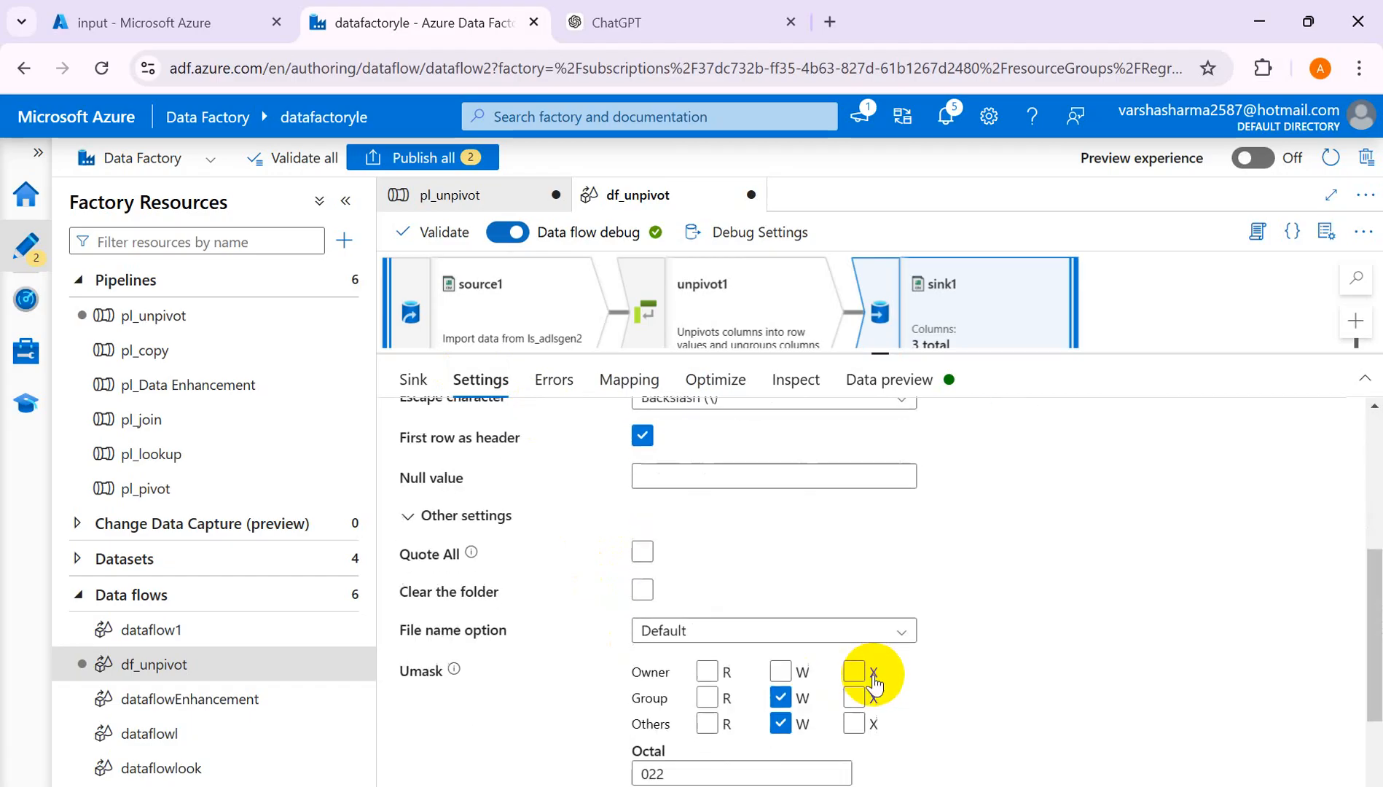
click(901, 639)
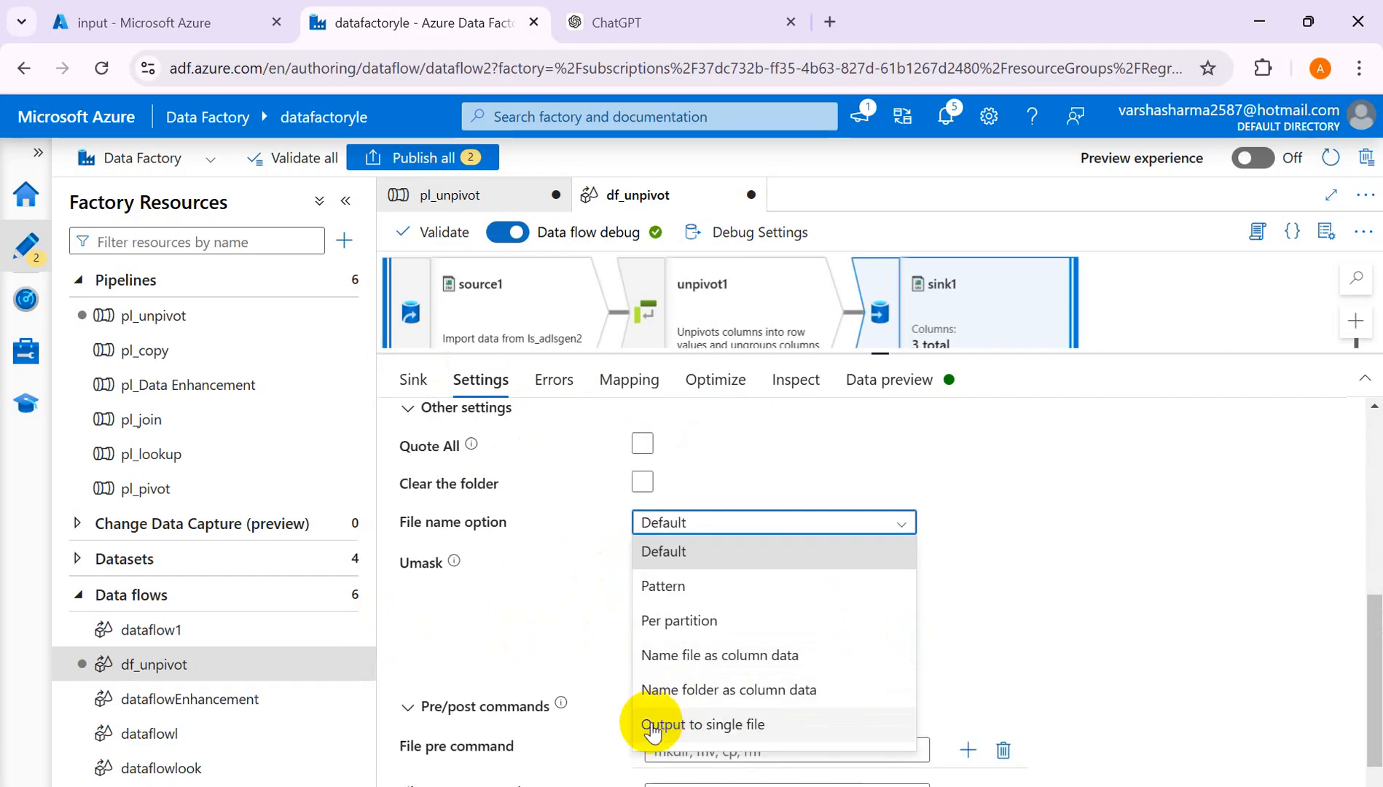
click(653, 729)
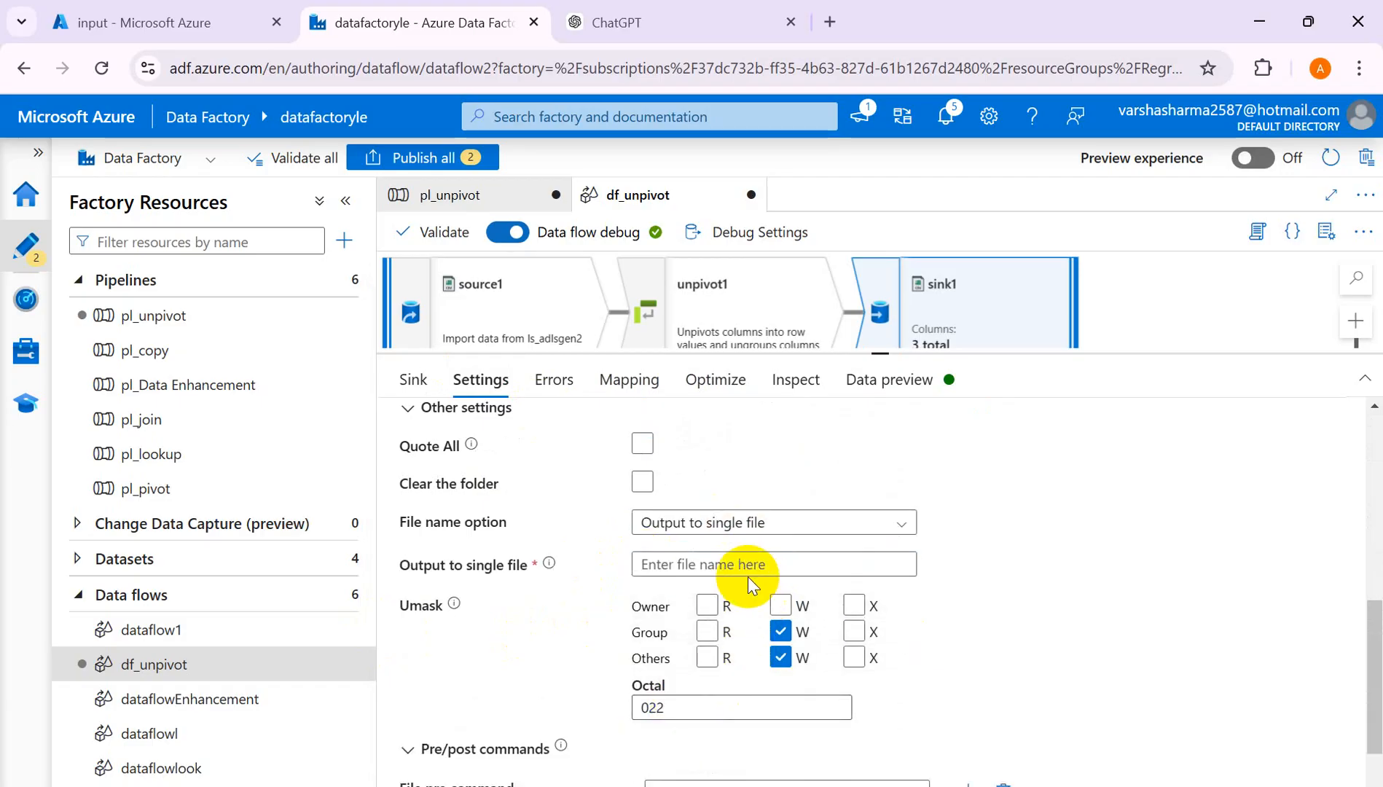
click(729, 566)
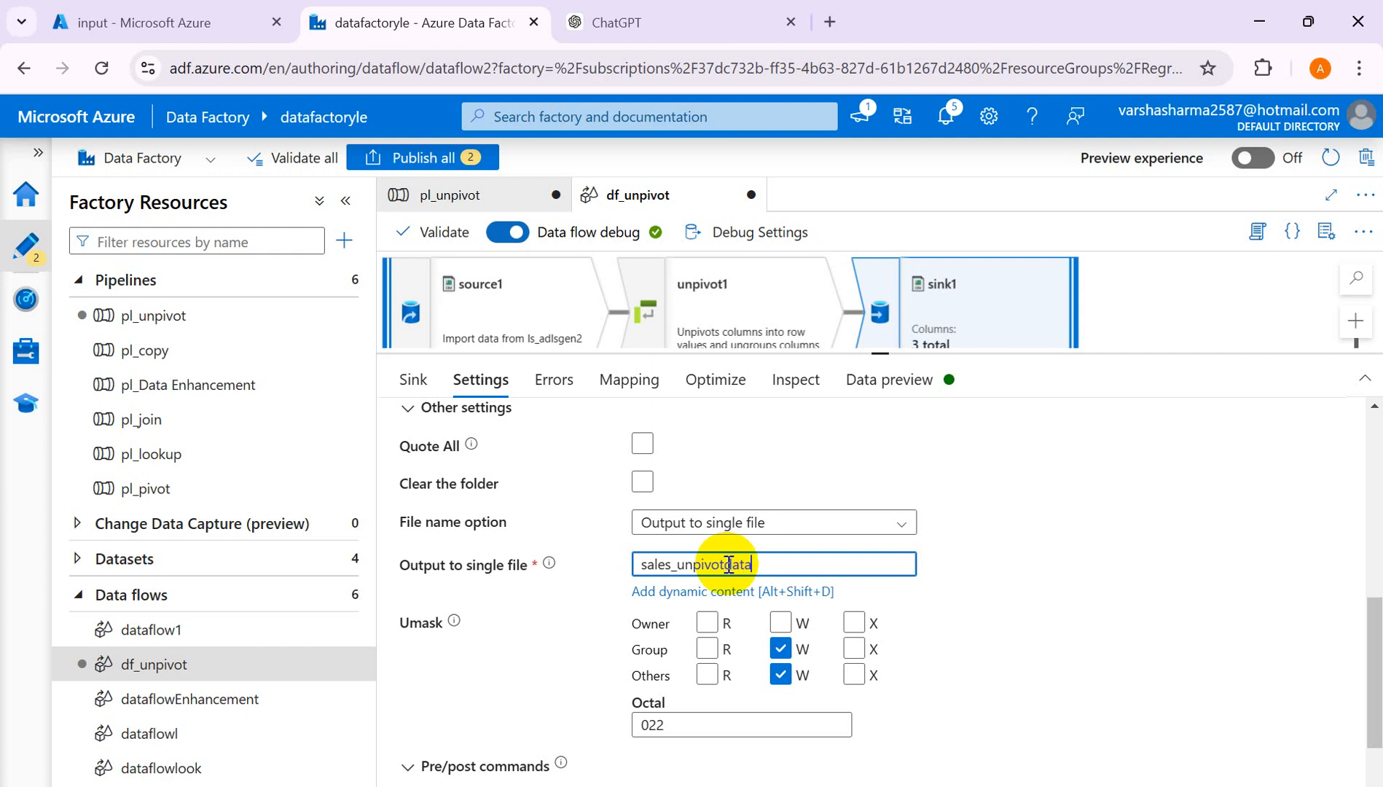
scroll(494, 601, down, 1)
scroll(556, 537, up, 6)
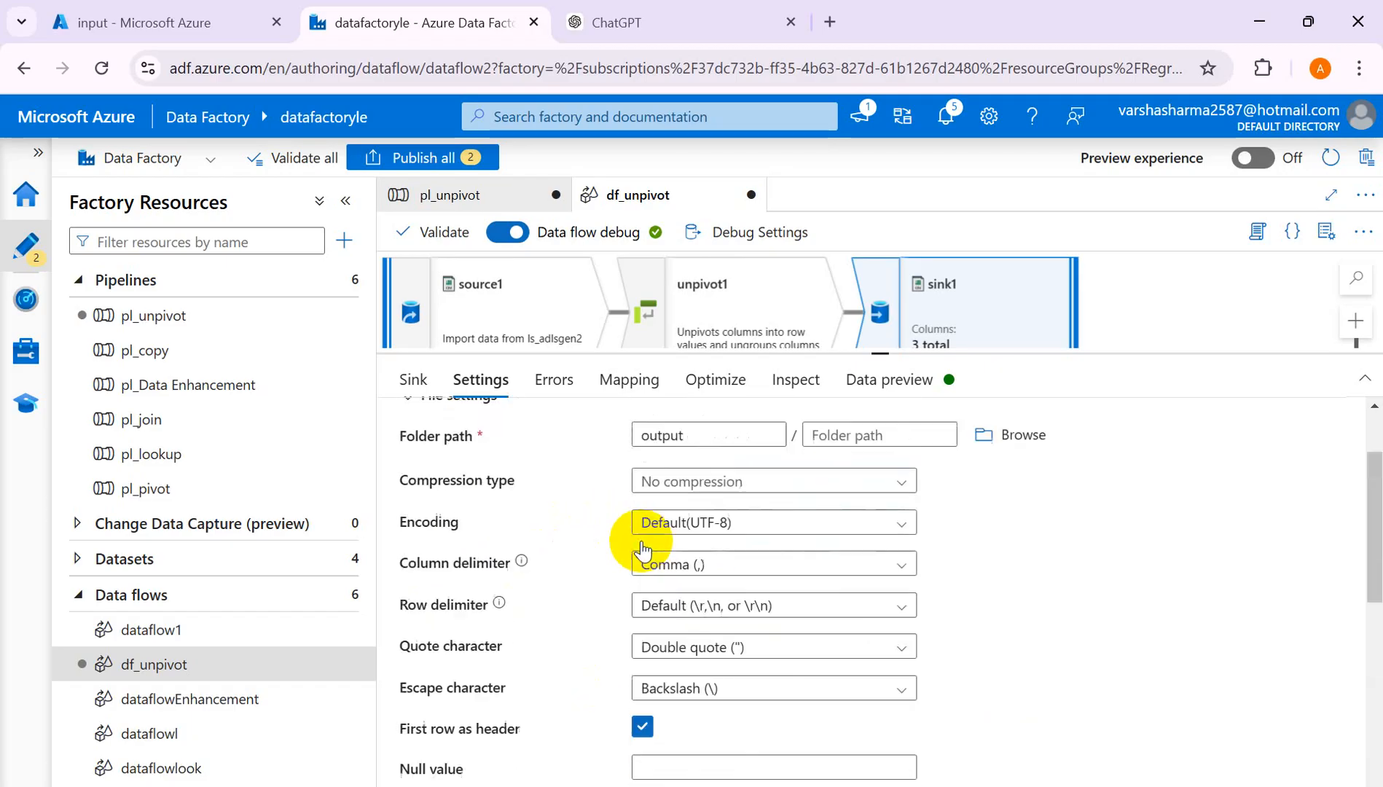
scroll(641, 548, up, 2)
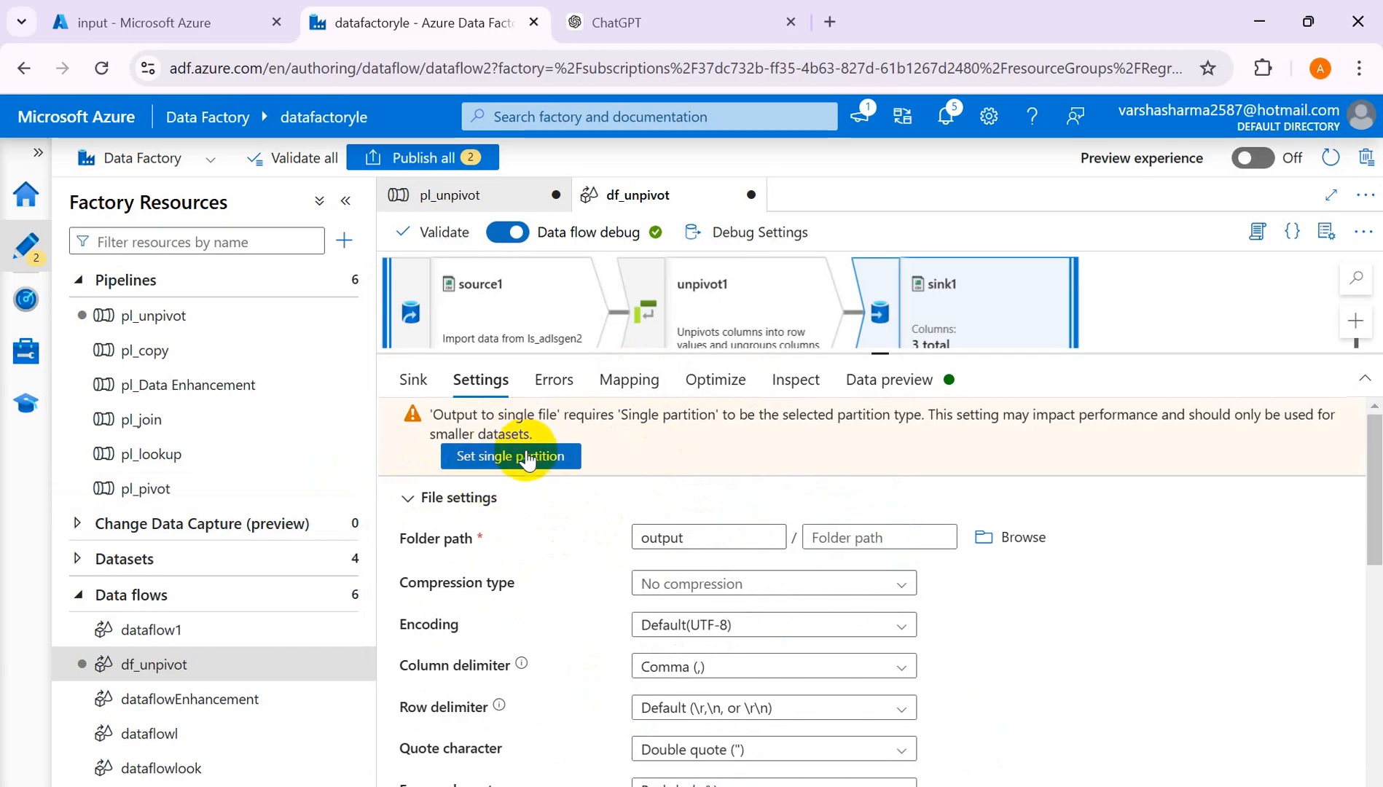
Set the partition option of sink1 to Single partition
click(794, 383)
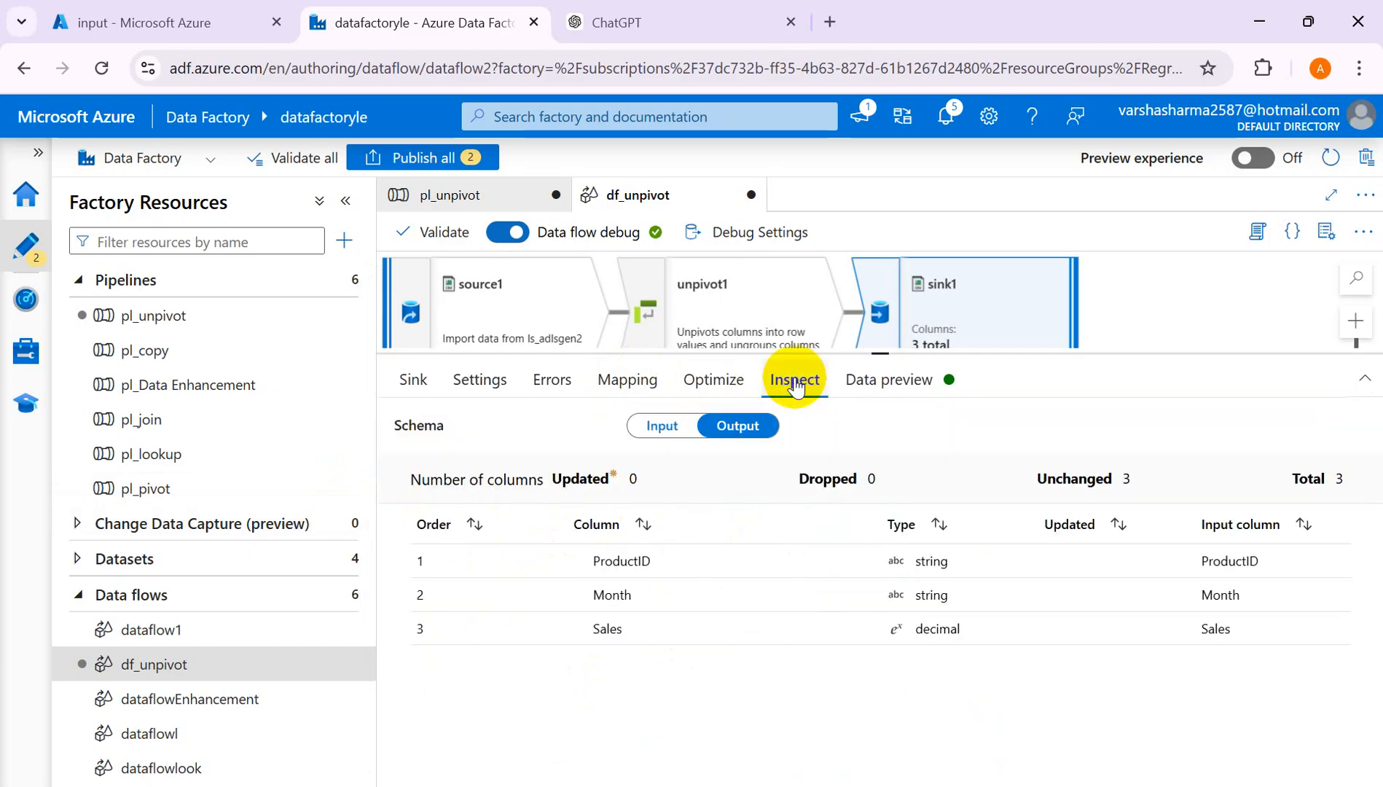
click(716, 379)
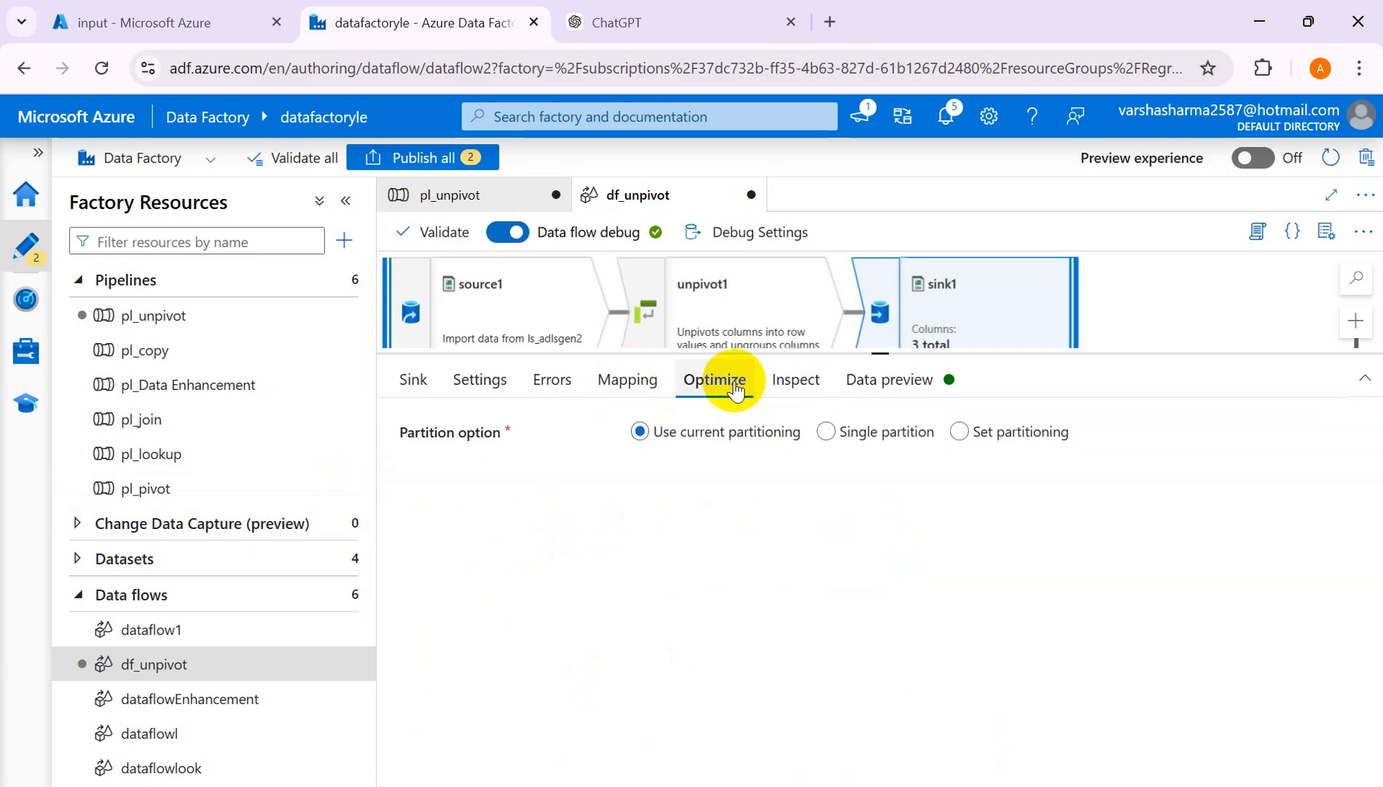
click(825, 433)
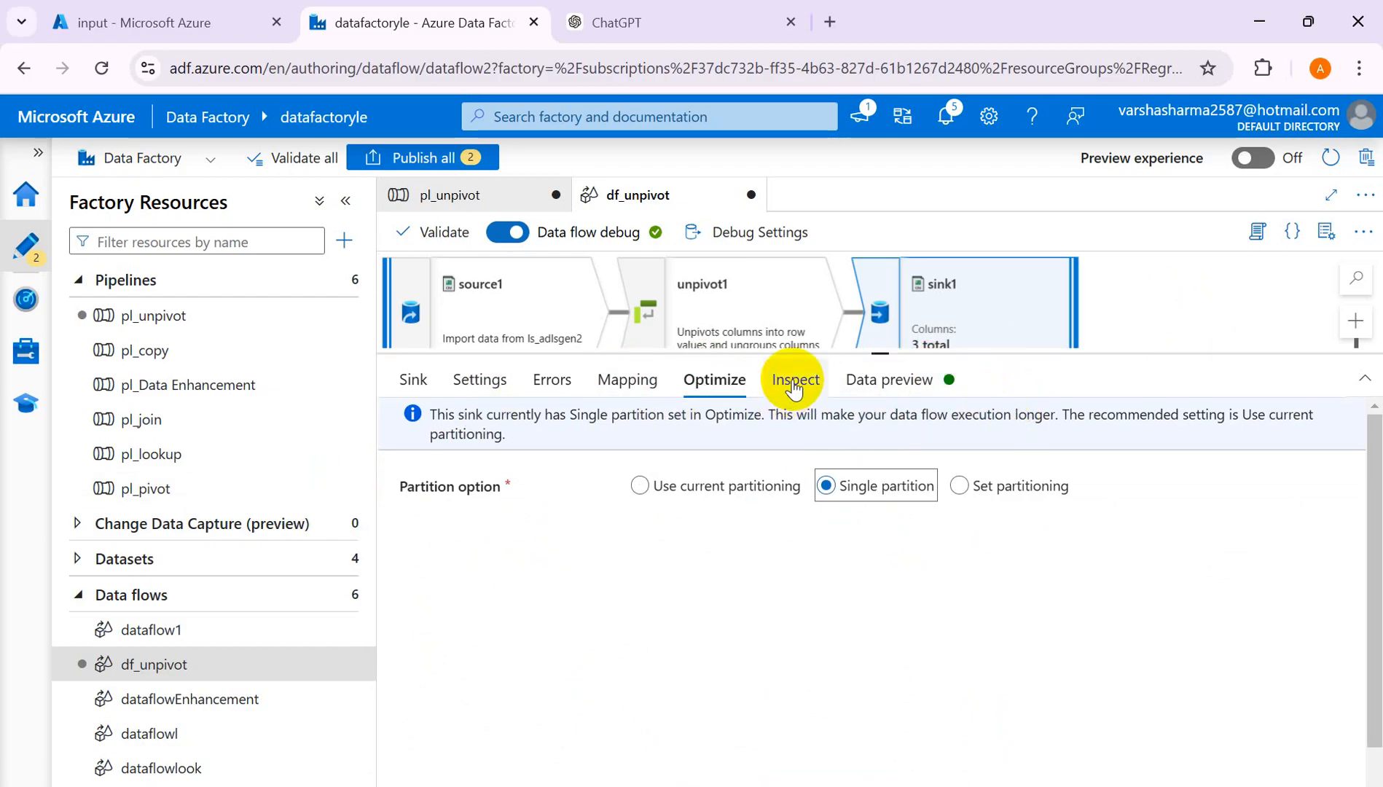
Inspect the output schema of sink1 and refresh its data preview to review the unpivoted rows
click(794, 381)
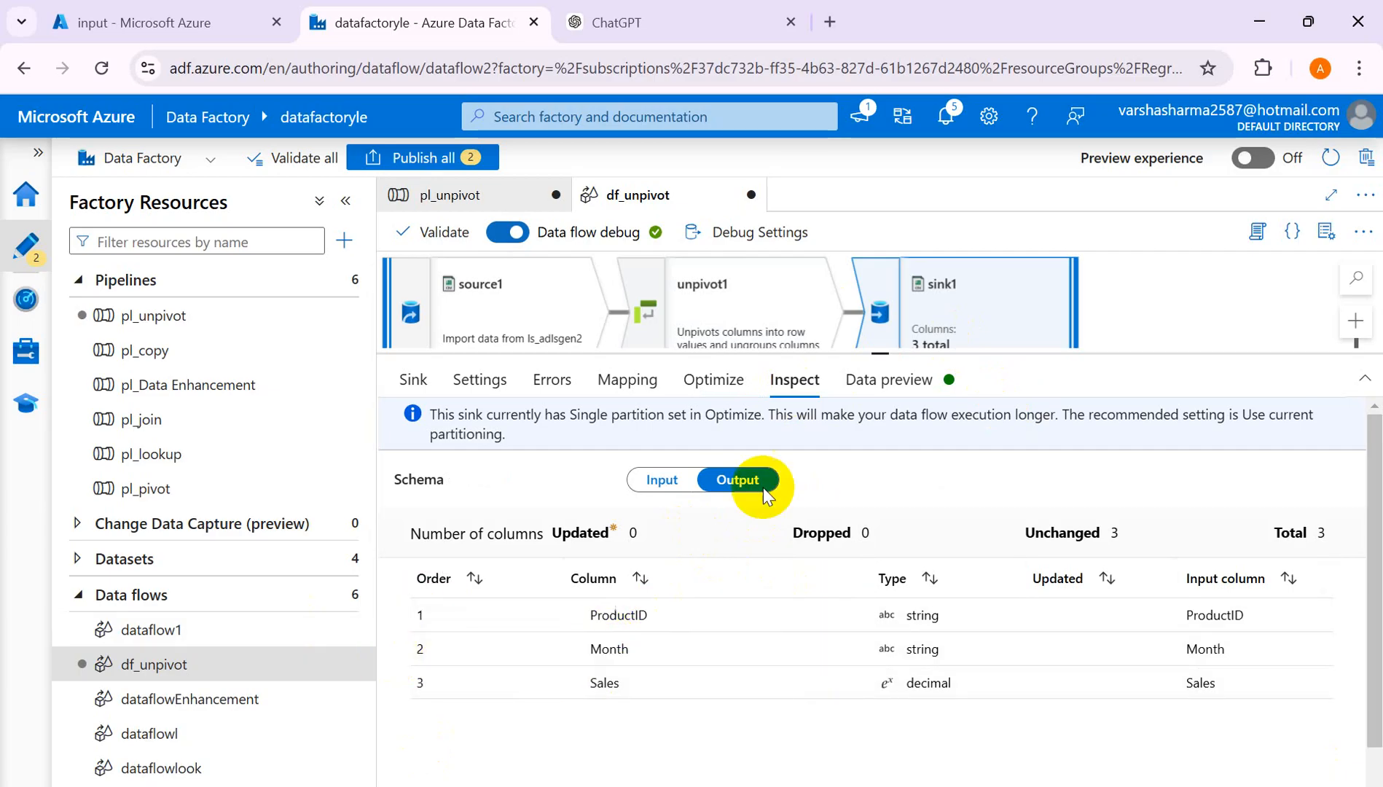
click(887, 382)
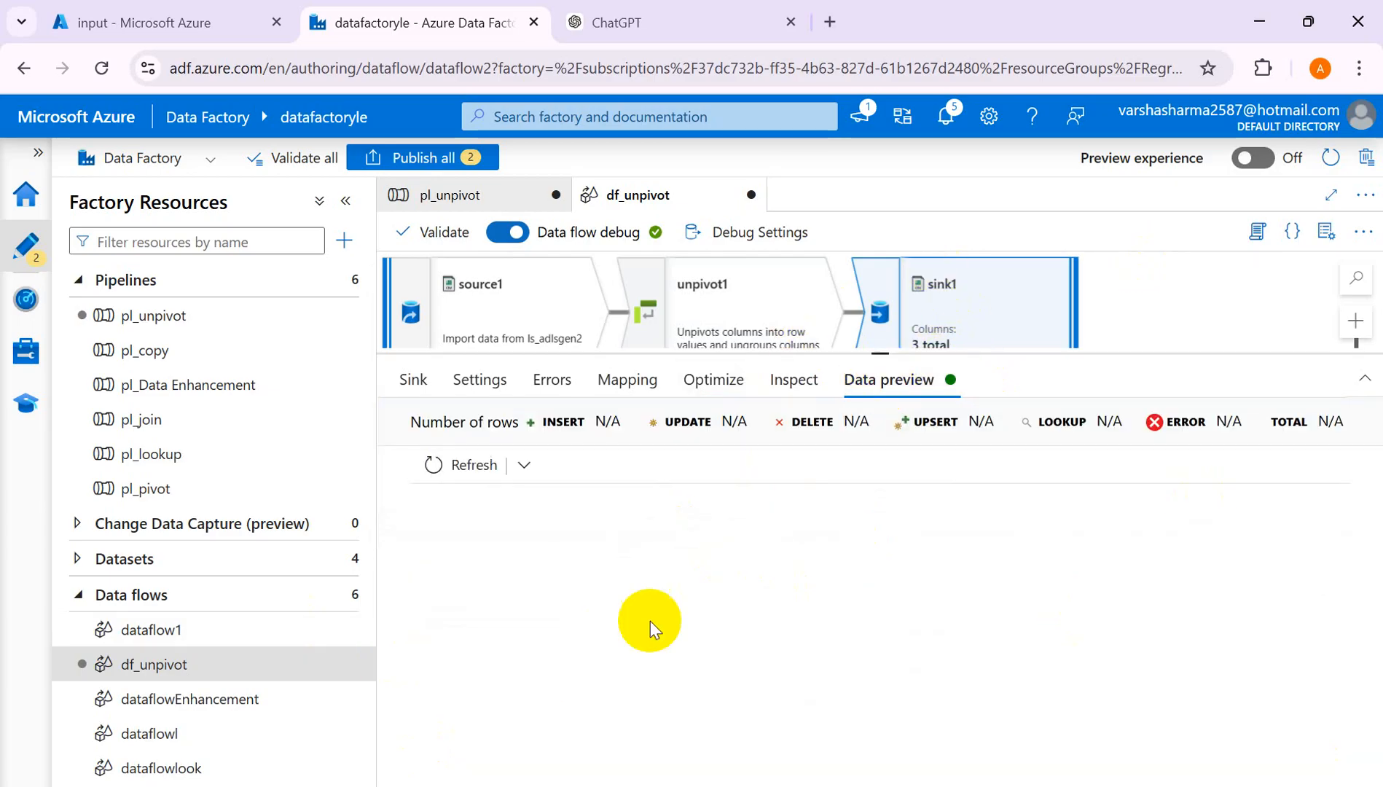
click(442, 462)
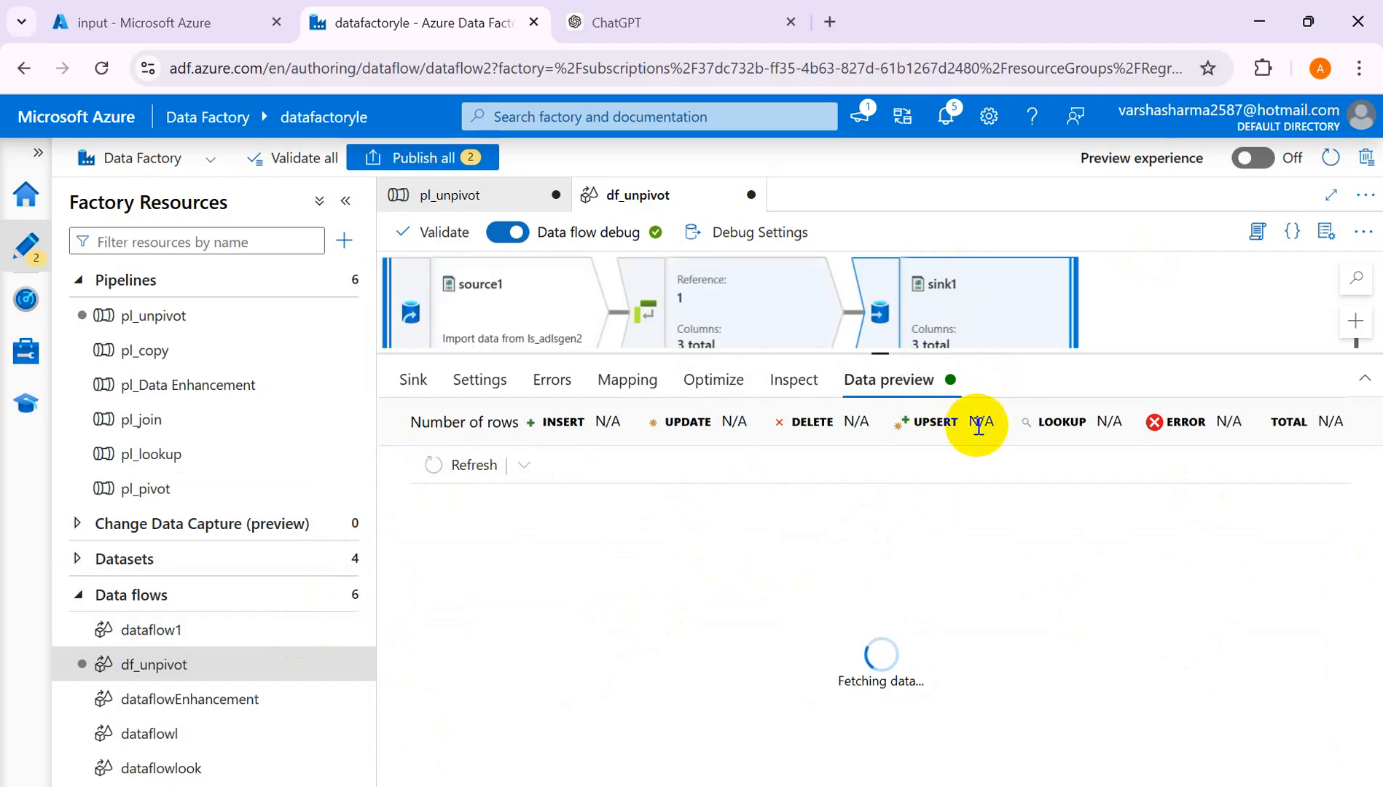
drag(882, 356, 889, 401)
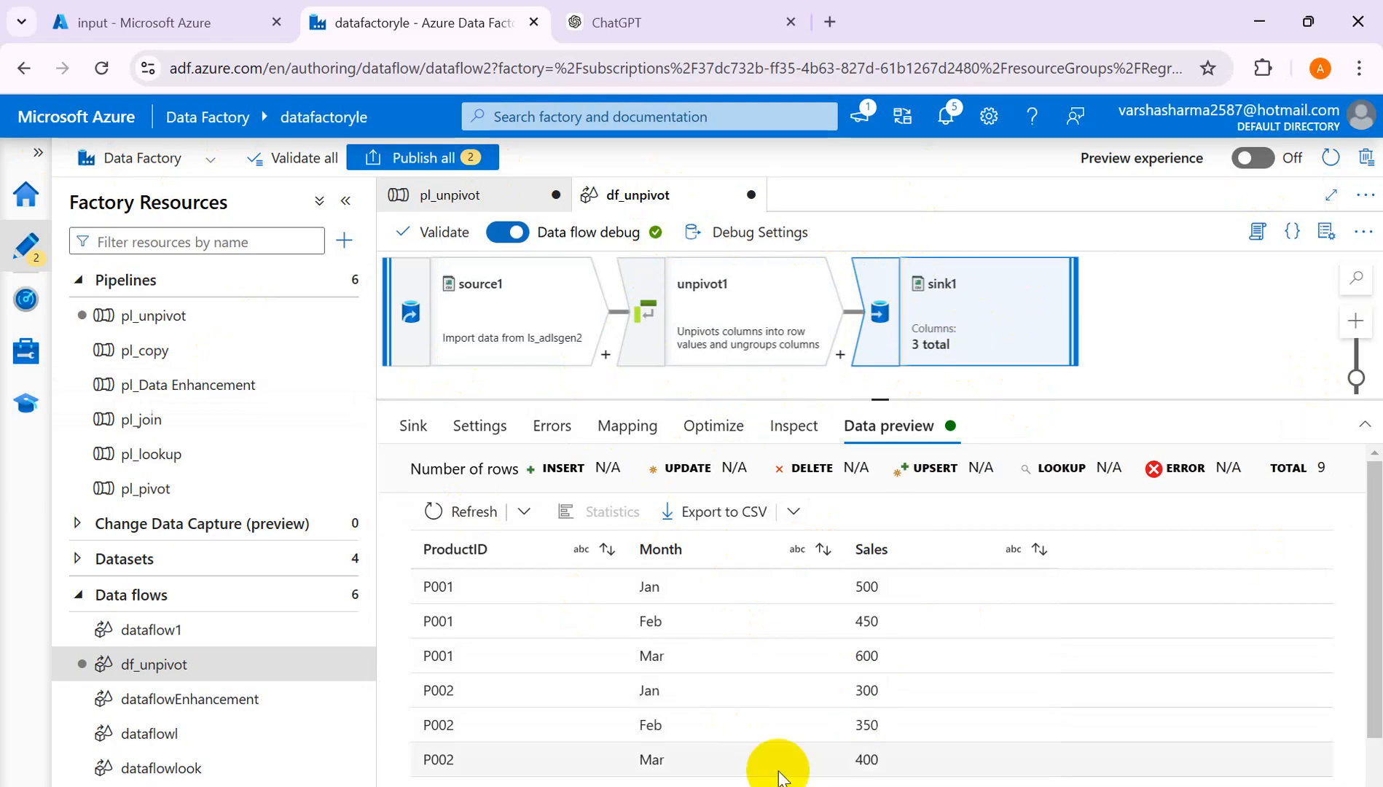
scroll(670, 641, down, 1)
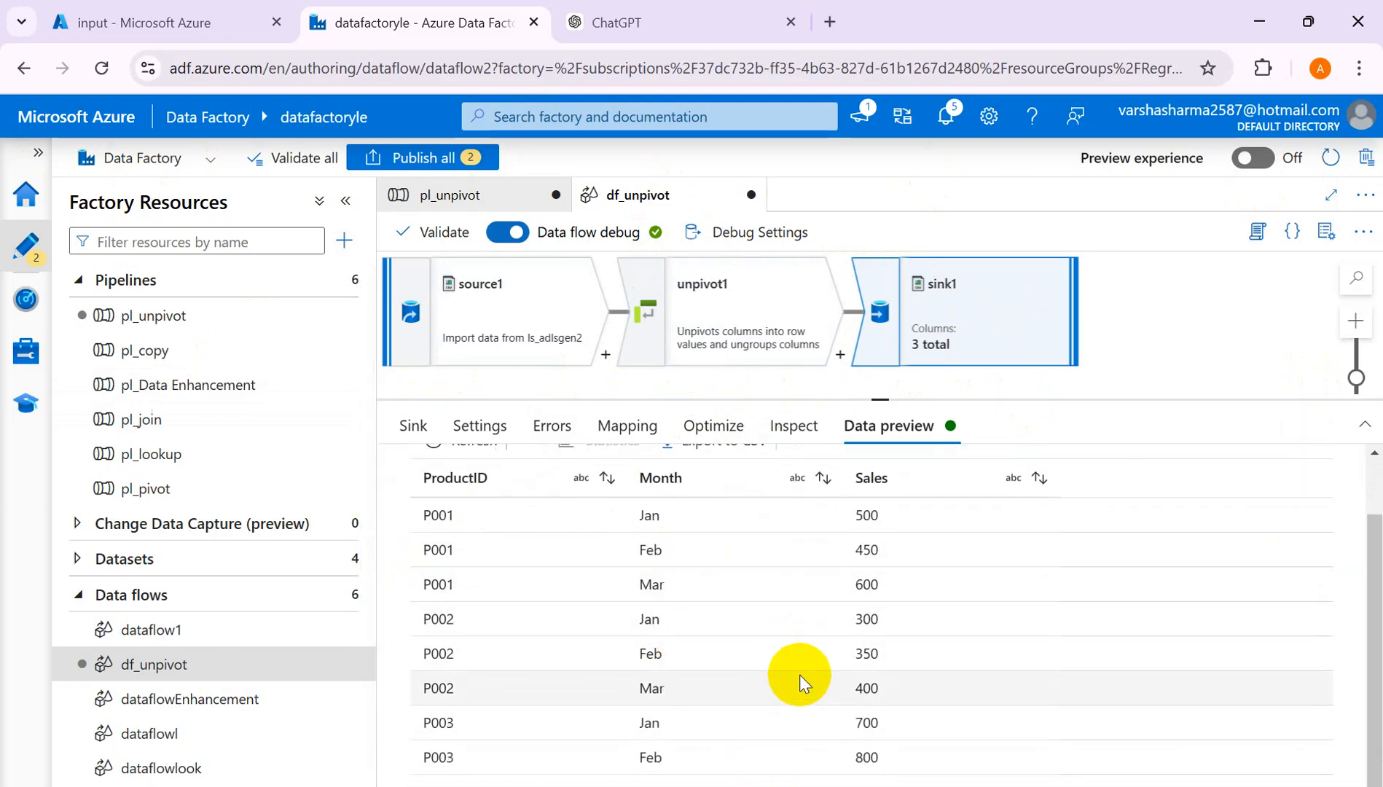
scroll(799, 676, up, 1)
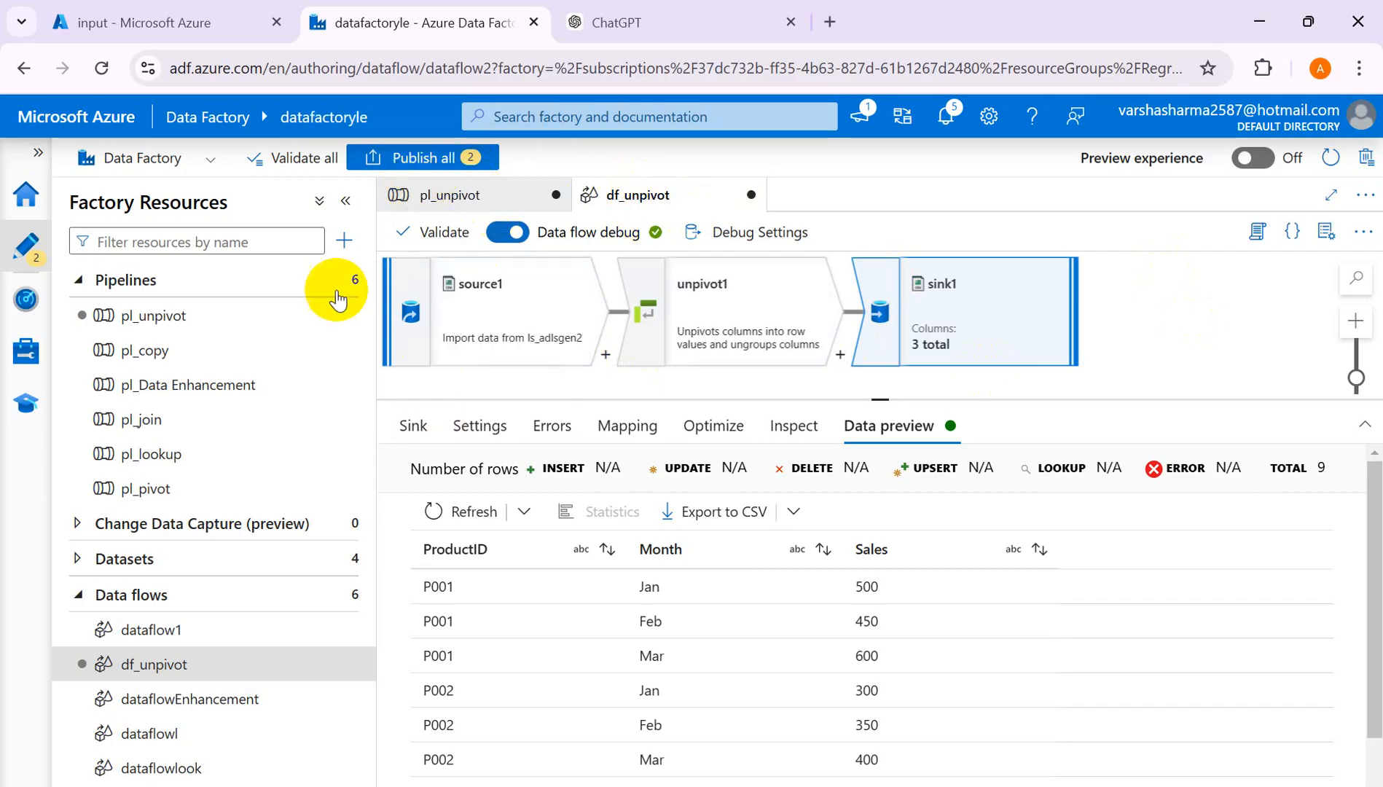
Publish the pending changes to pipeline pl_unpivot and data flow df_unpivot, and dismiss the notification
click(408, 154)
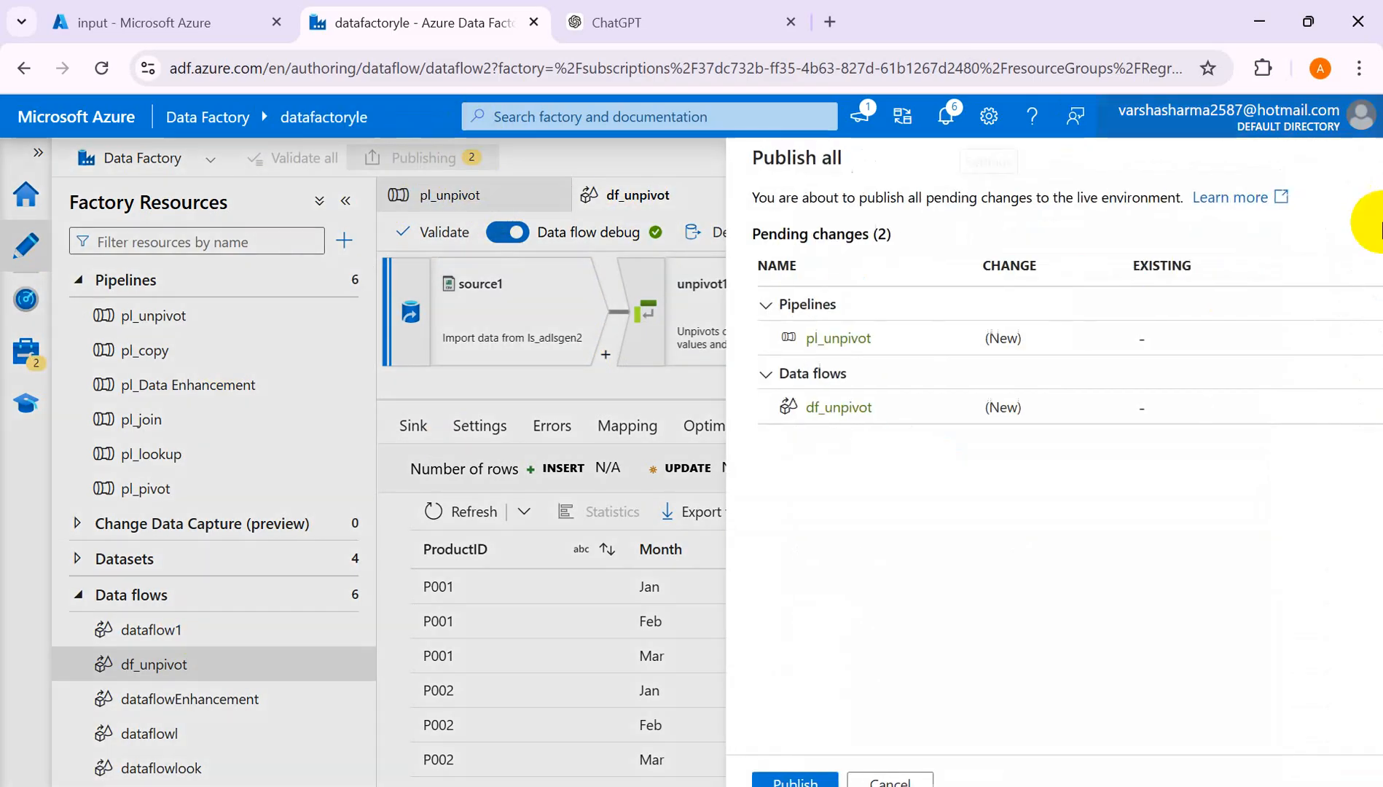
click(769, 779)
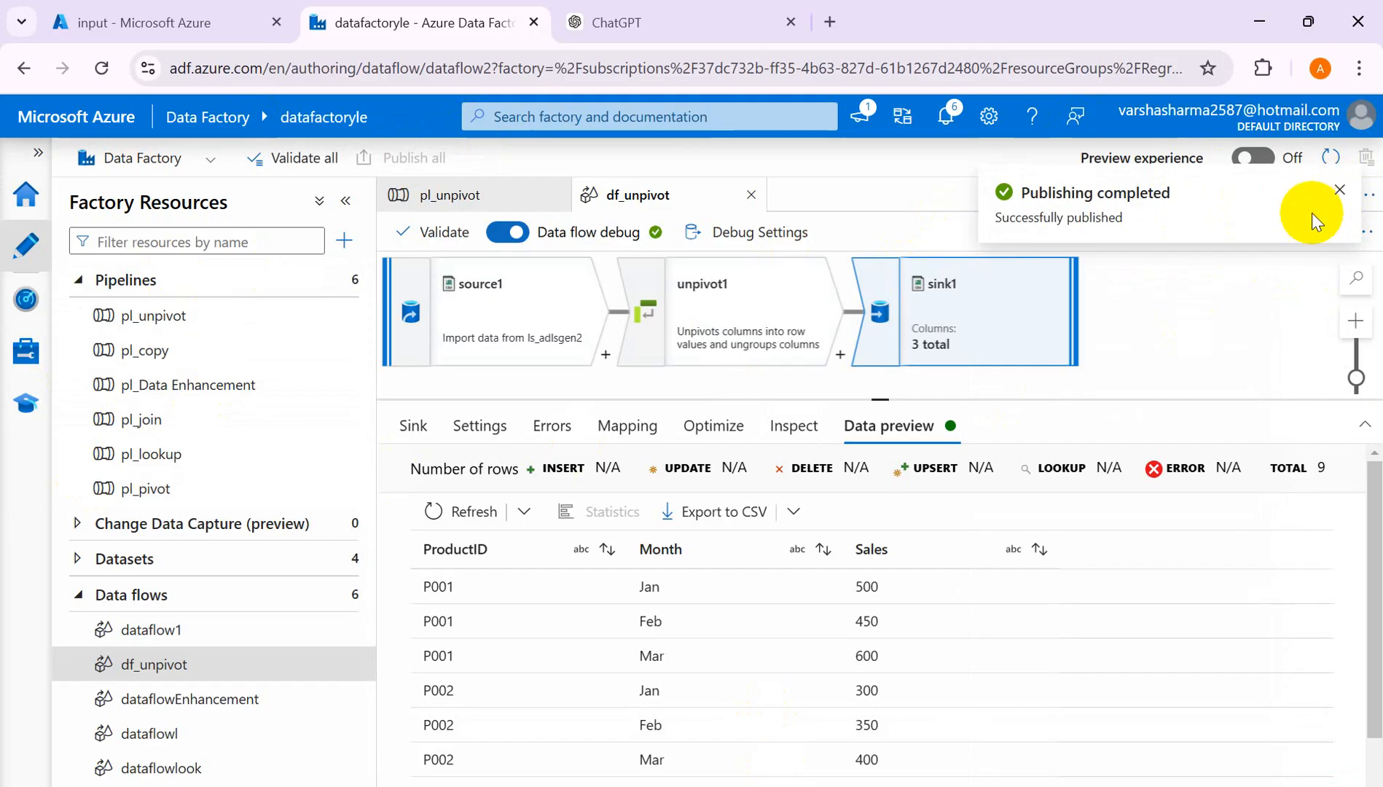
click(1338, 191)
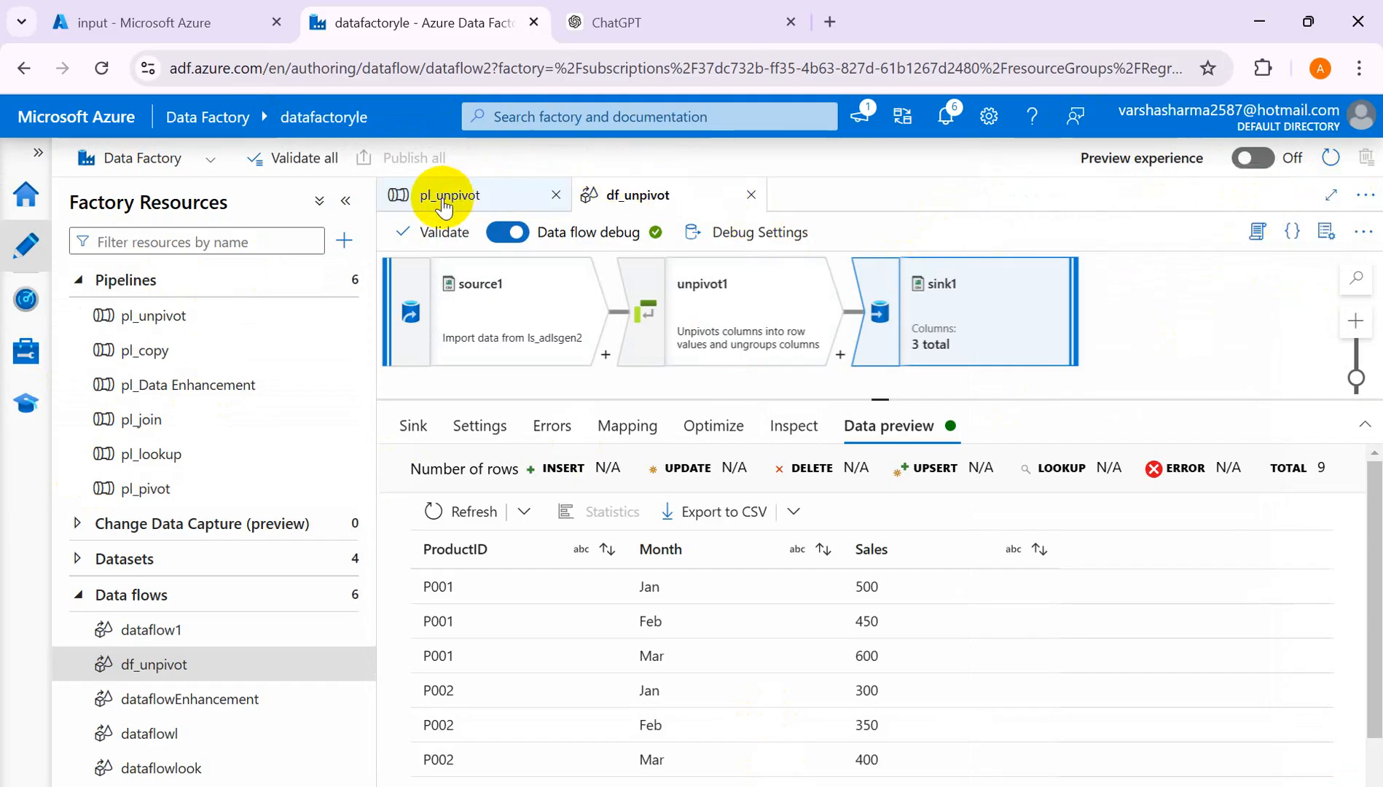
Run pipeline pl_unpivot in debug mode and refresh the run status in its output
click(466, 204)
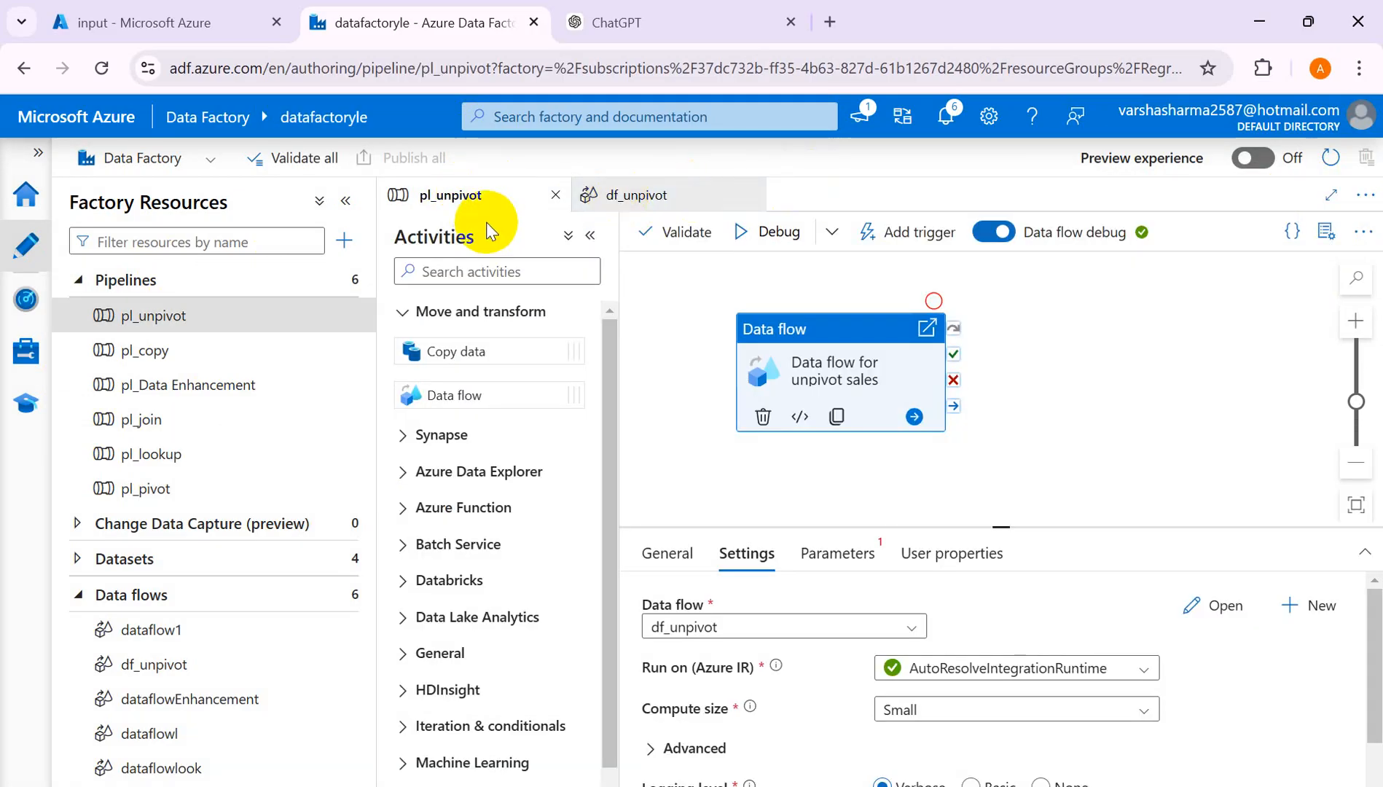
click(783, 232)
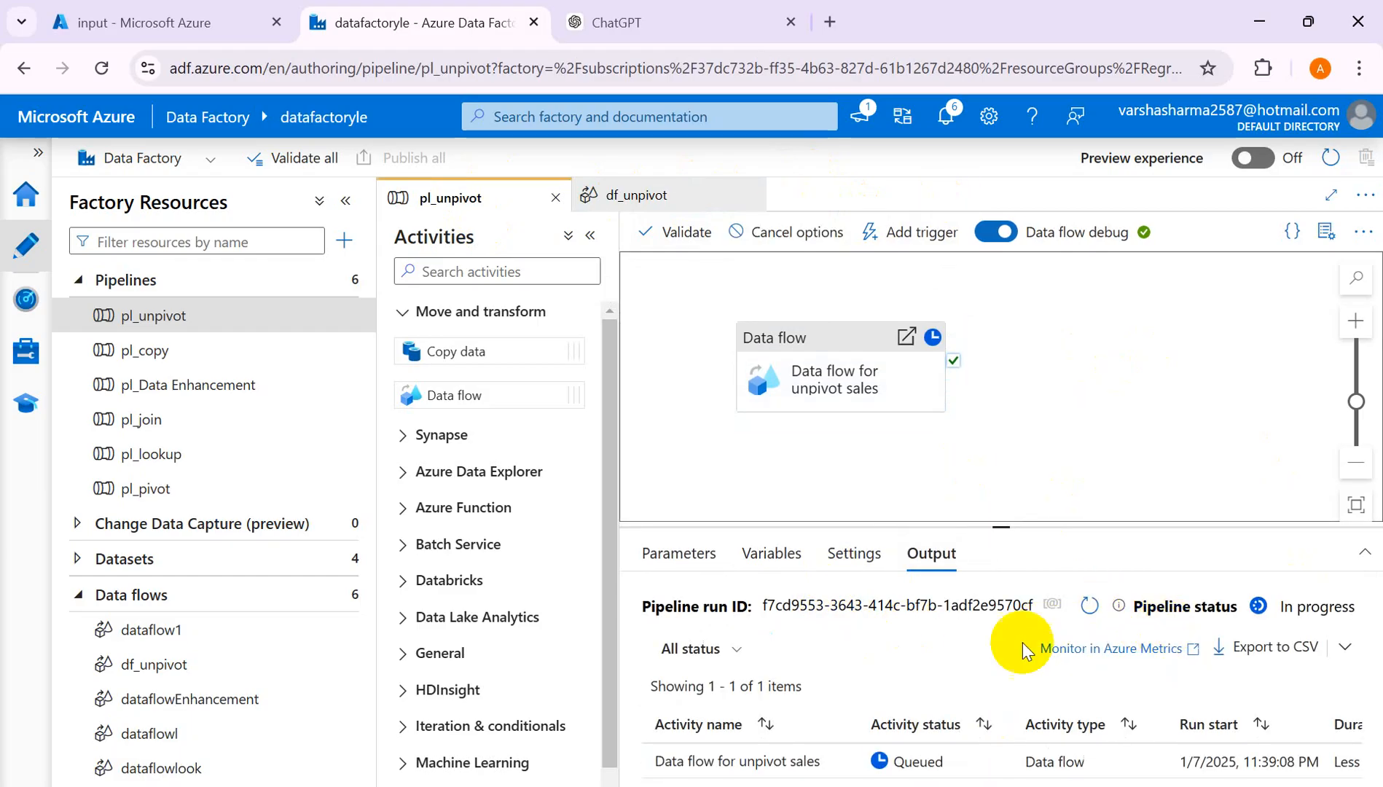
drag(1002, 525, 1022, 457)
click(1089, 537)
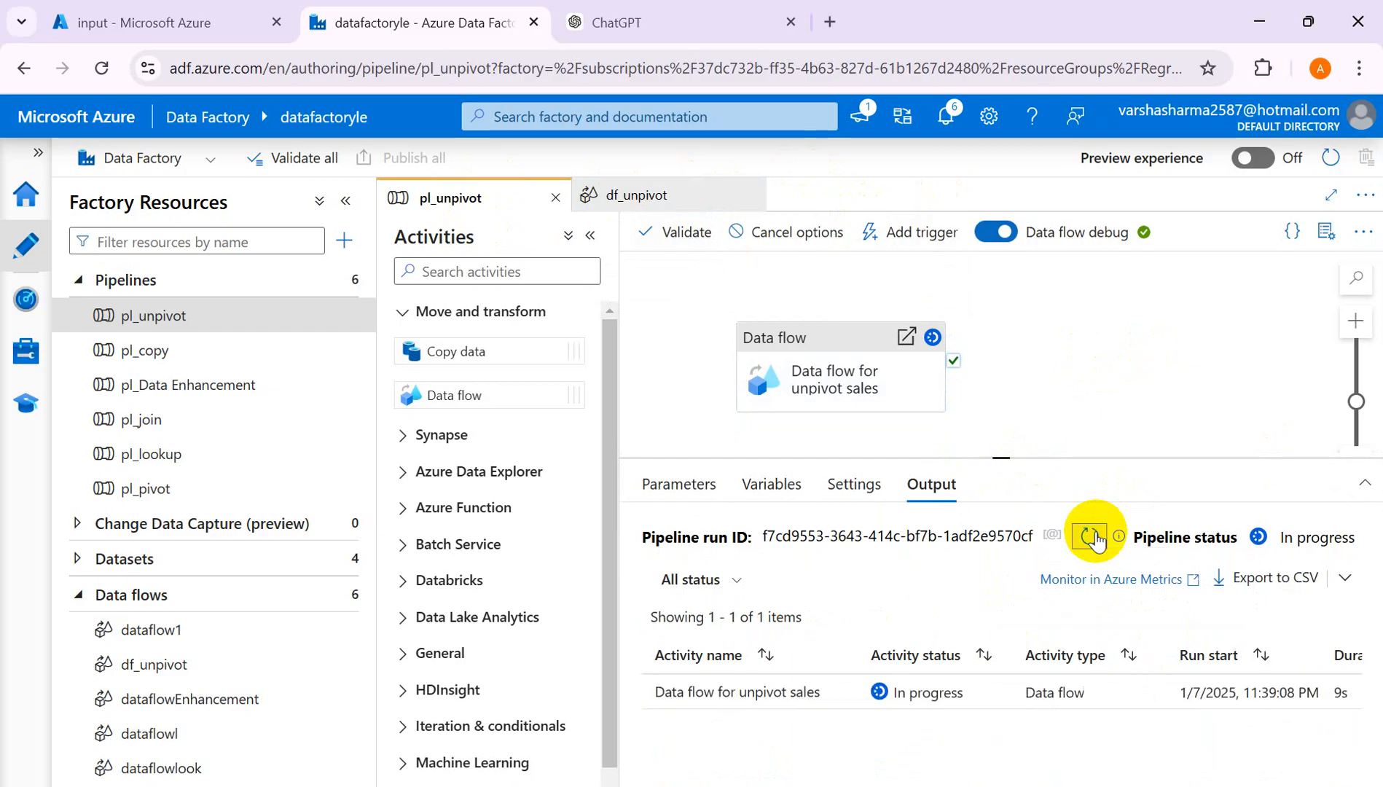
click(1089, 537)
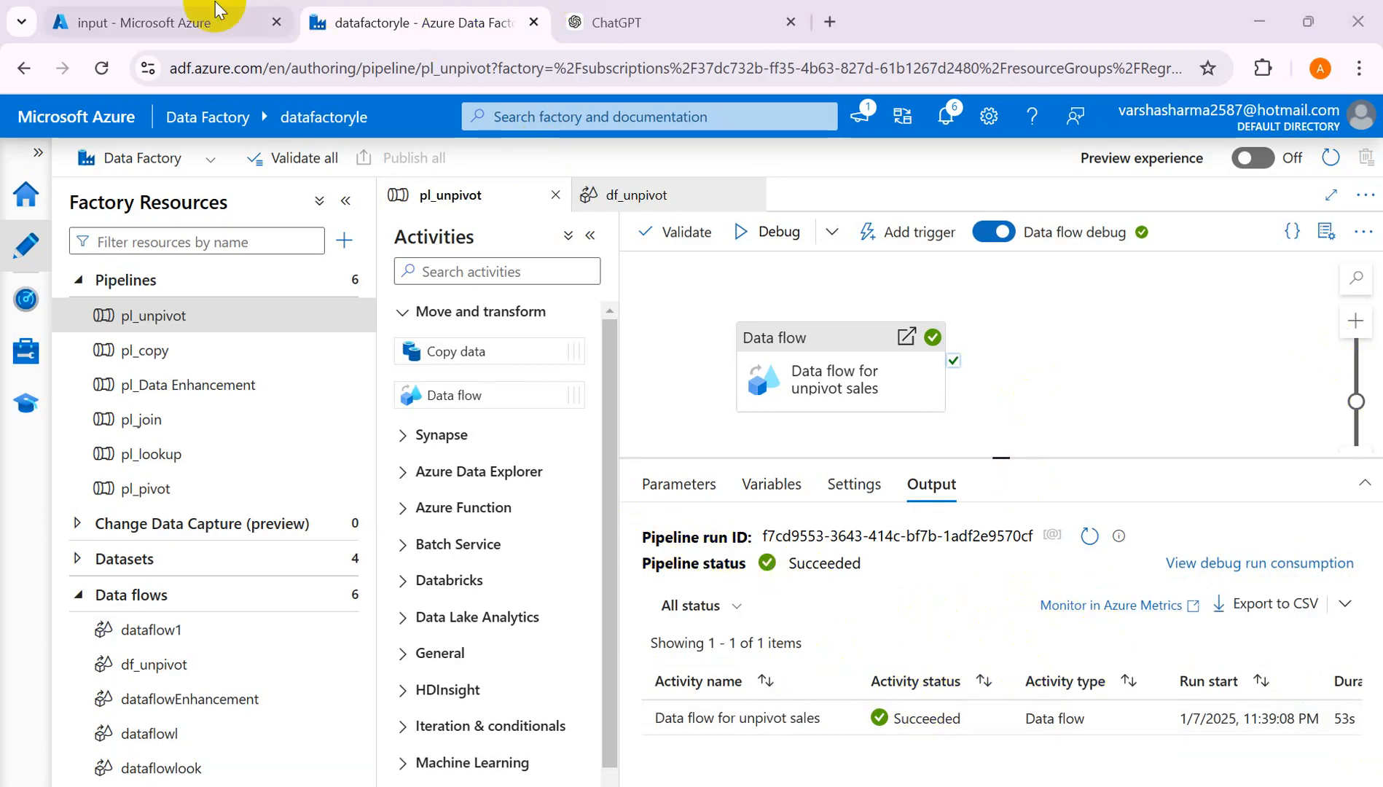
In the Azure portal, open the sales_unpivotdata blob in the output container of stora2 and view its contents
click(150, 23)
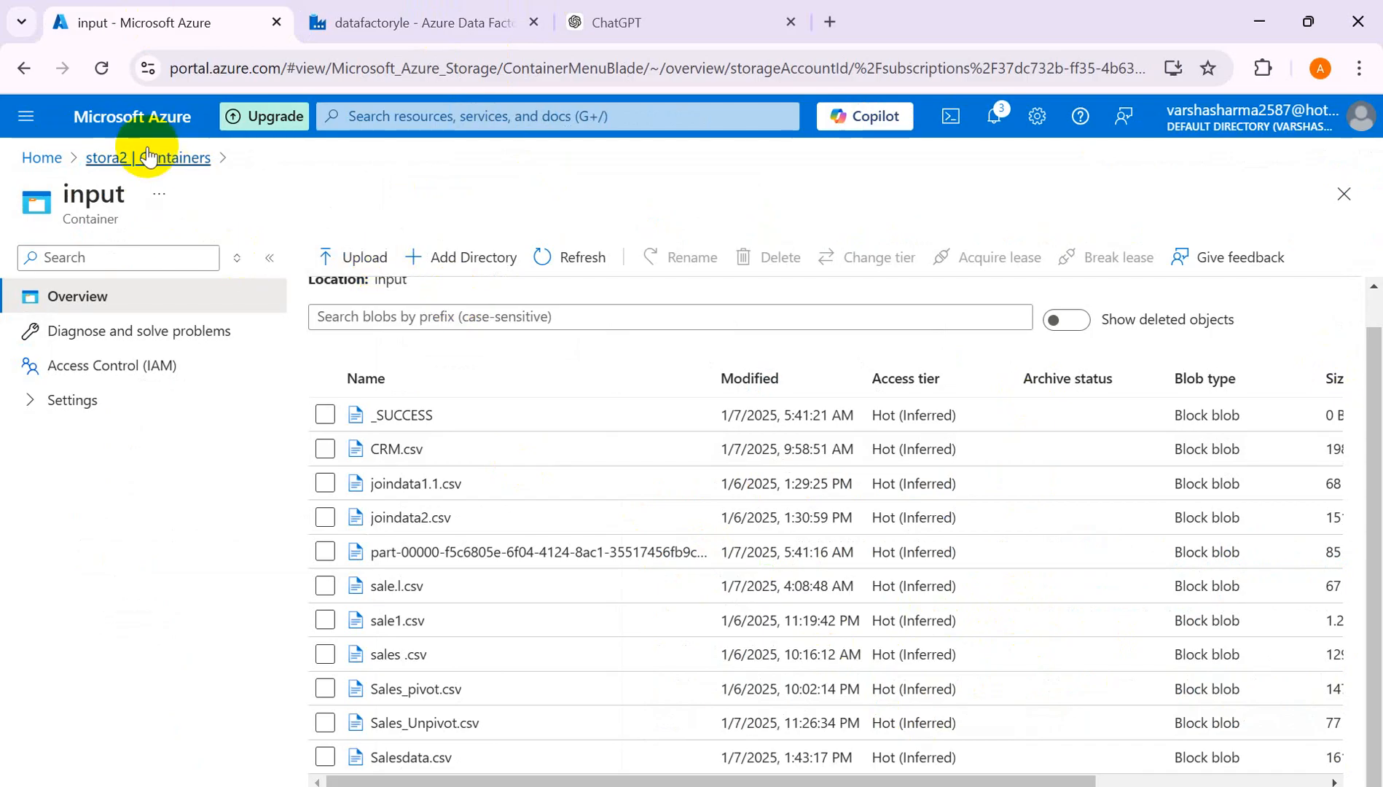
click(143, 159)
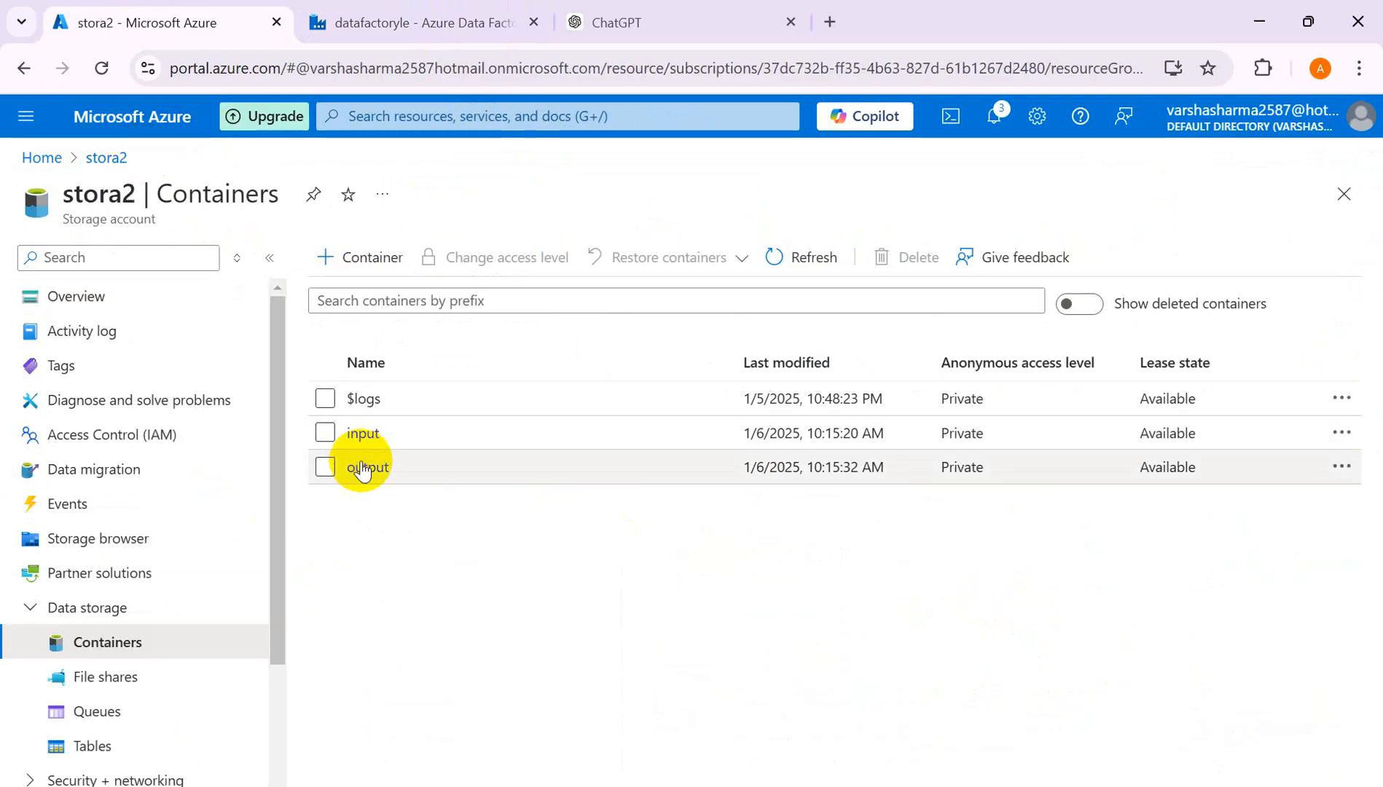
click(364, 470)
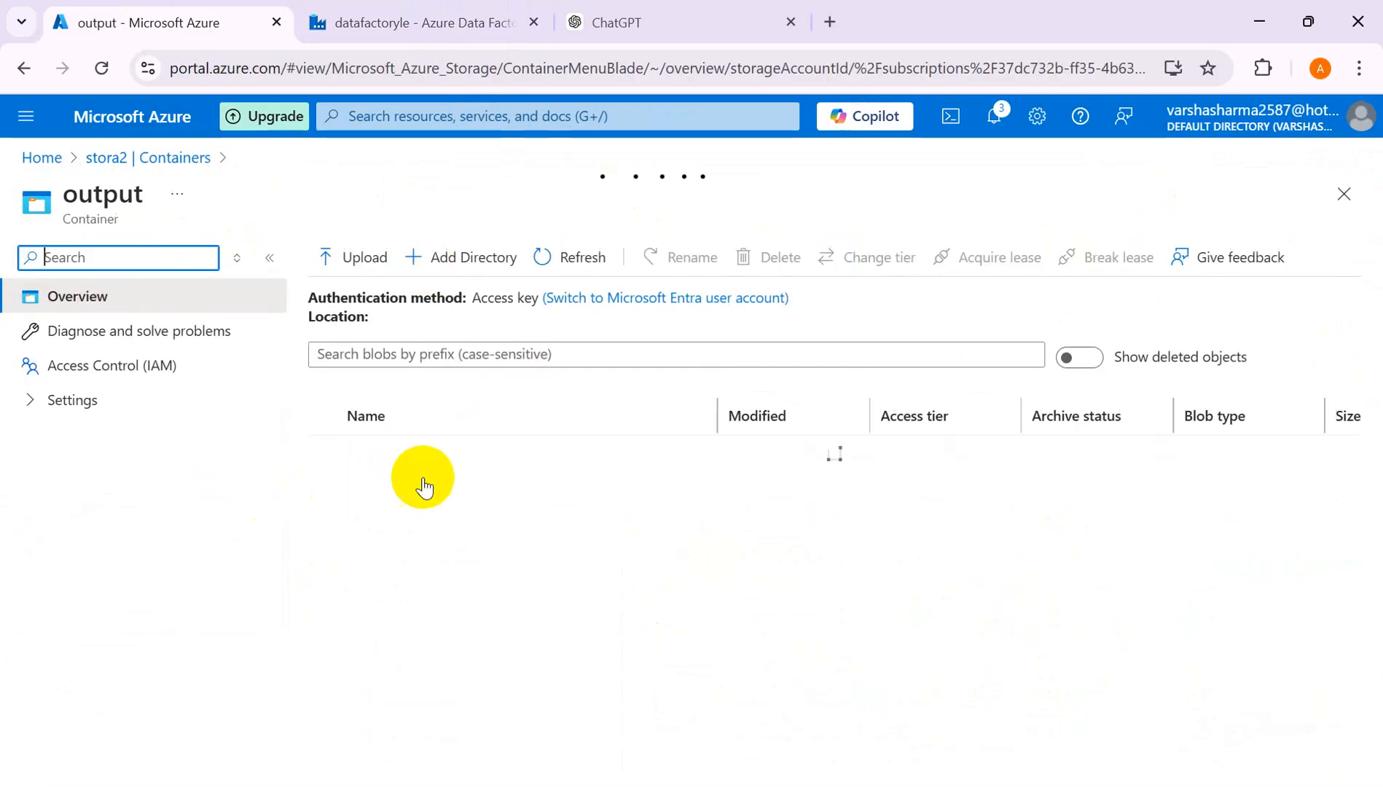
scroll(510, 583, down, 1)
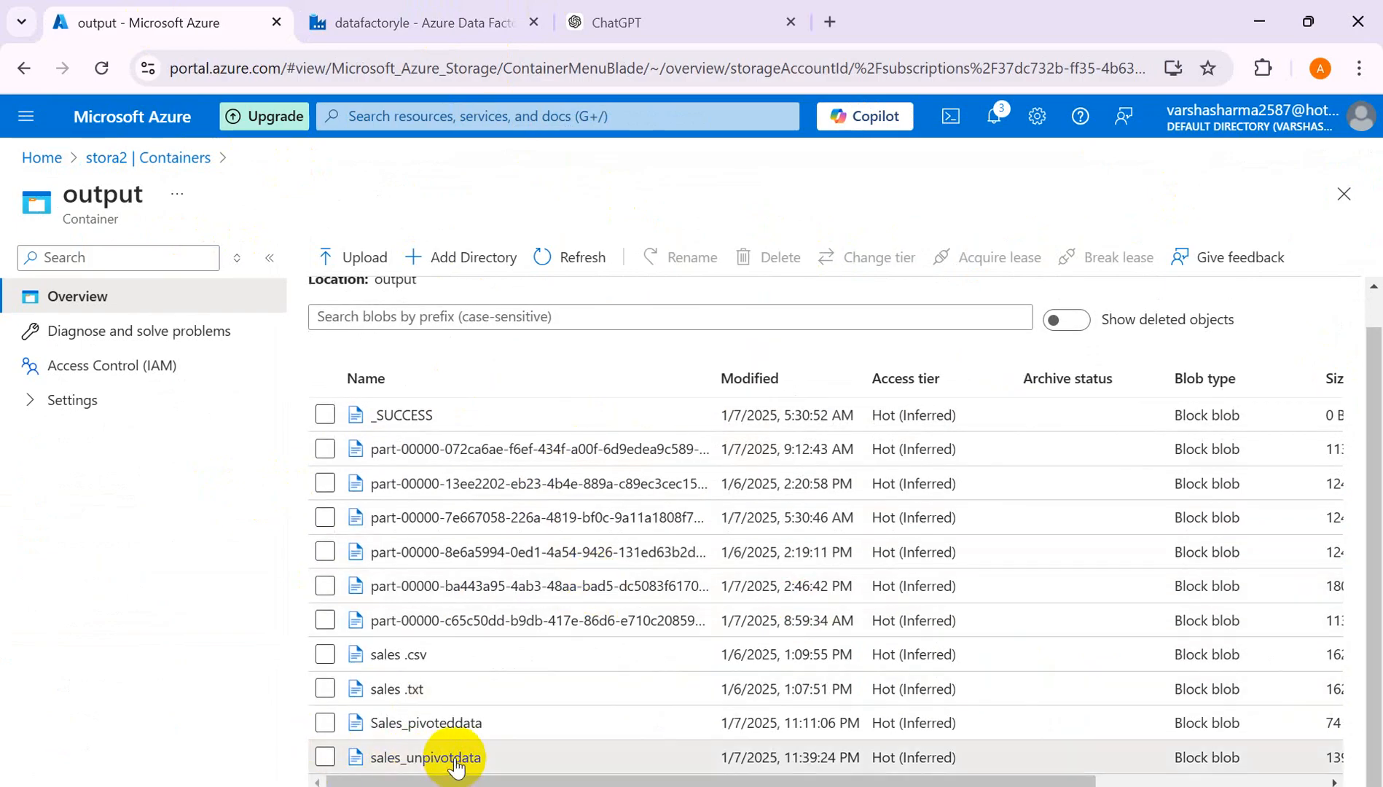
click(426, 758)
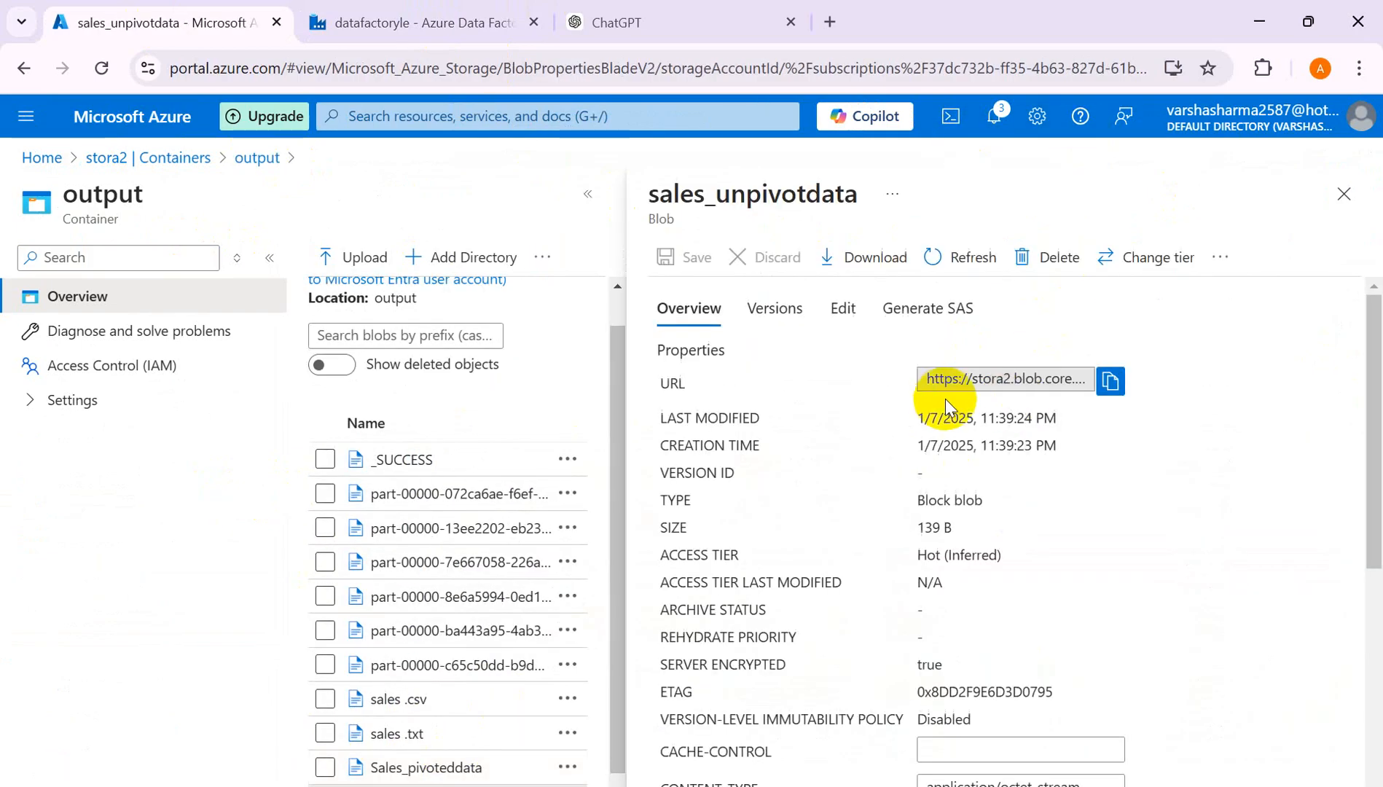
click(849, 313)
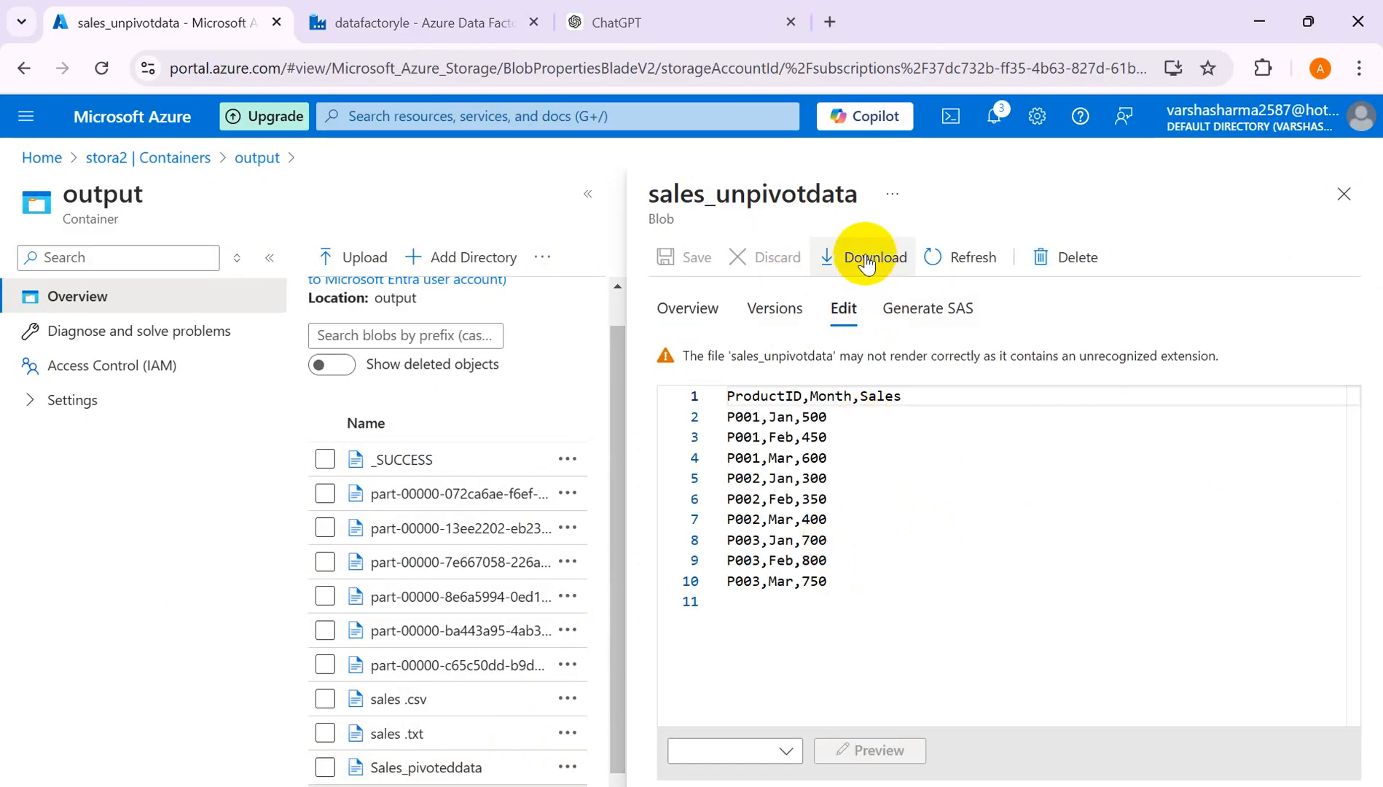
Download the sales_unpivotdata blob and open the downloaded file in Notepad just this once
click(867, 260)
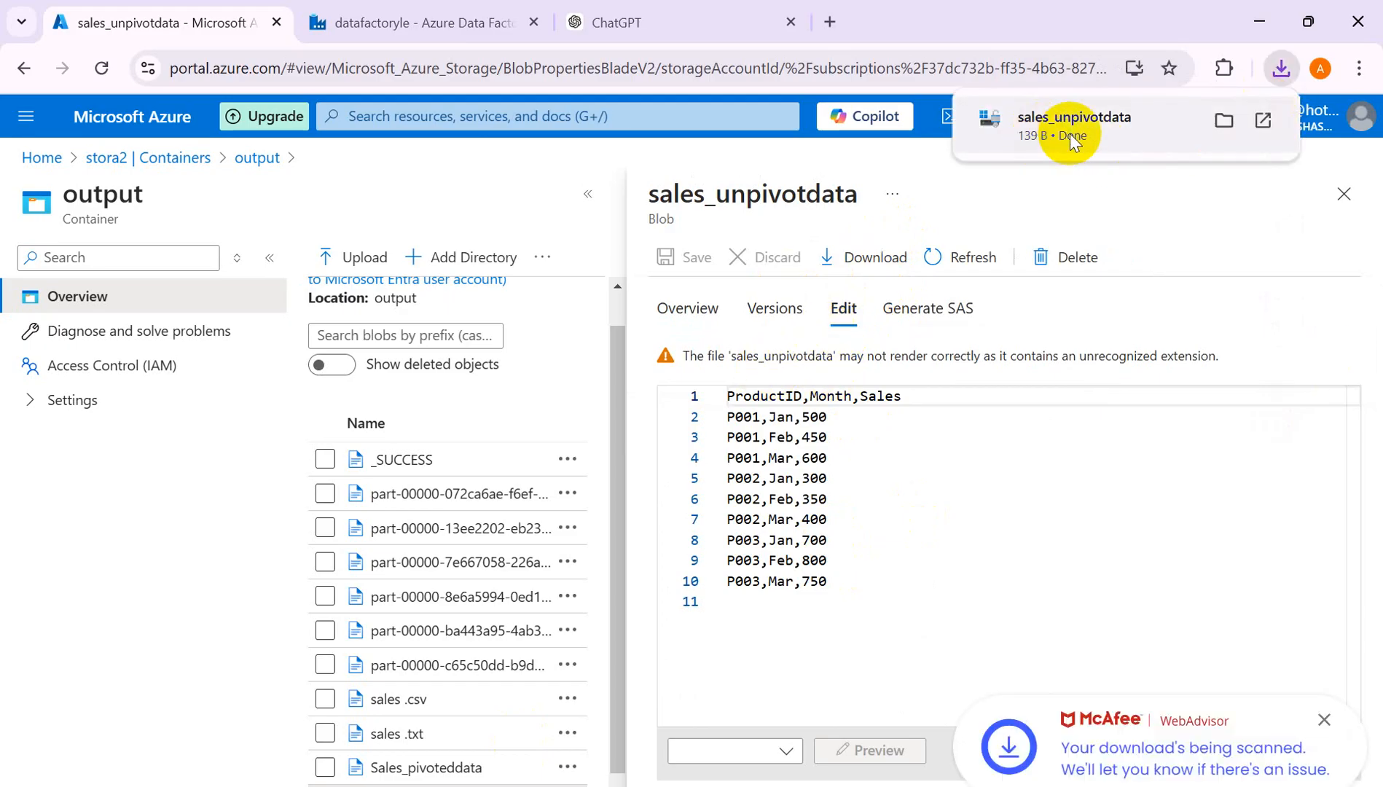
click(1223, 120)
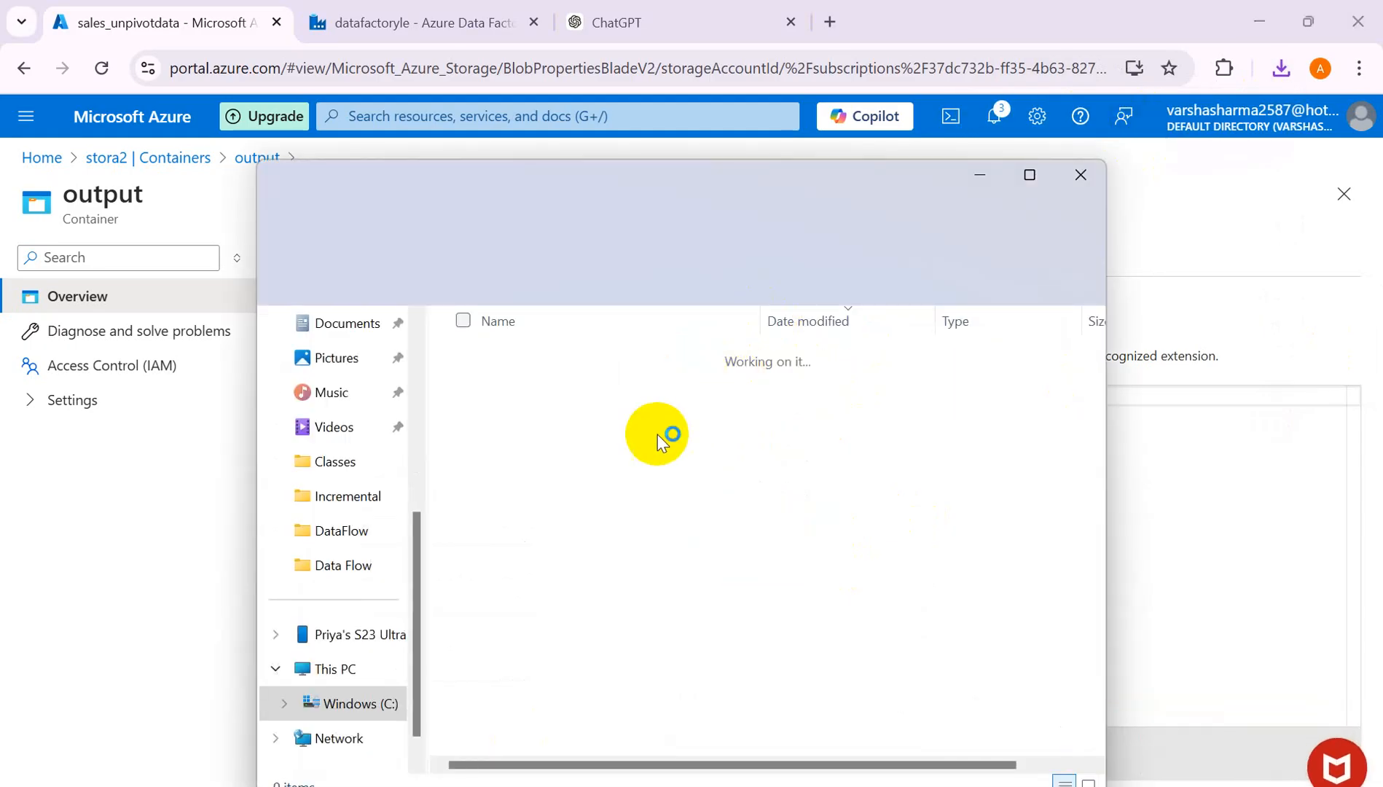
click(537, 386)
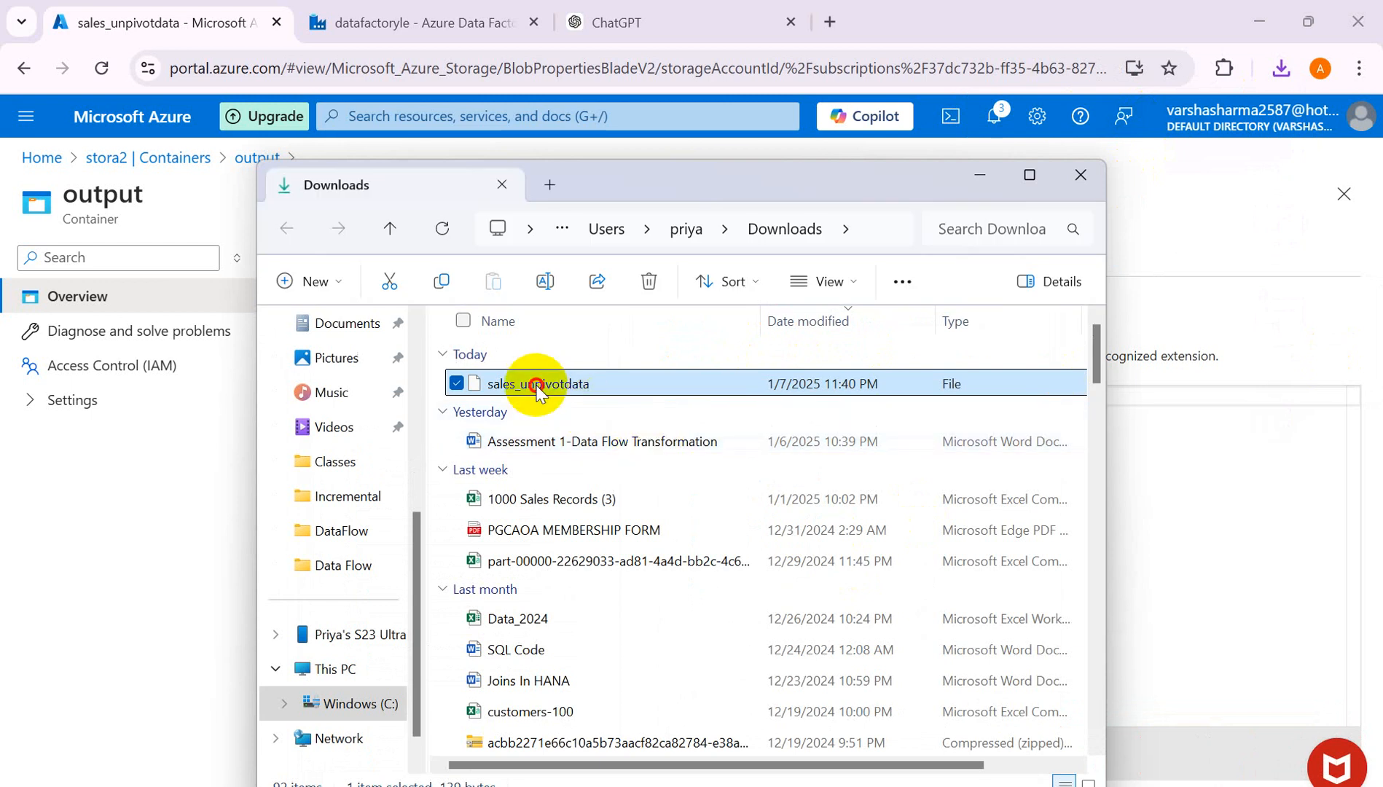
double_click(537, 387)
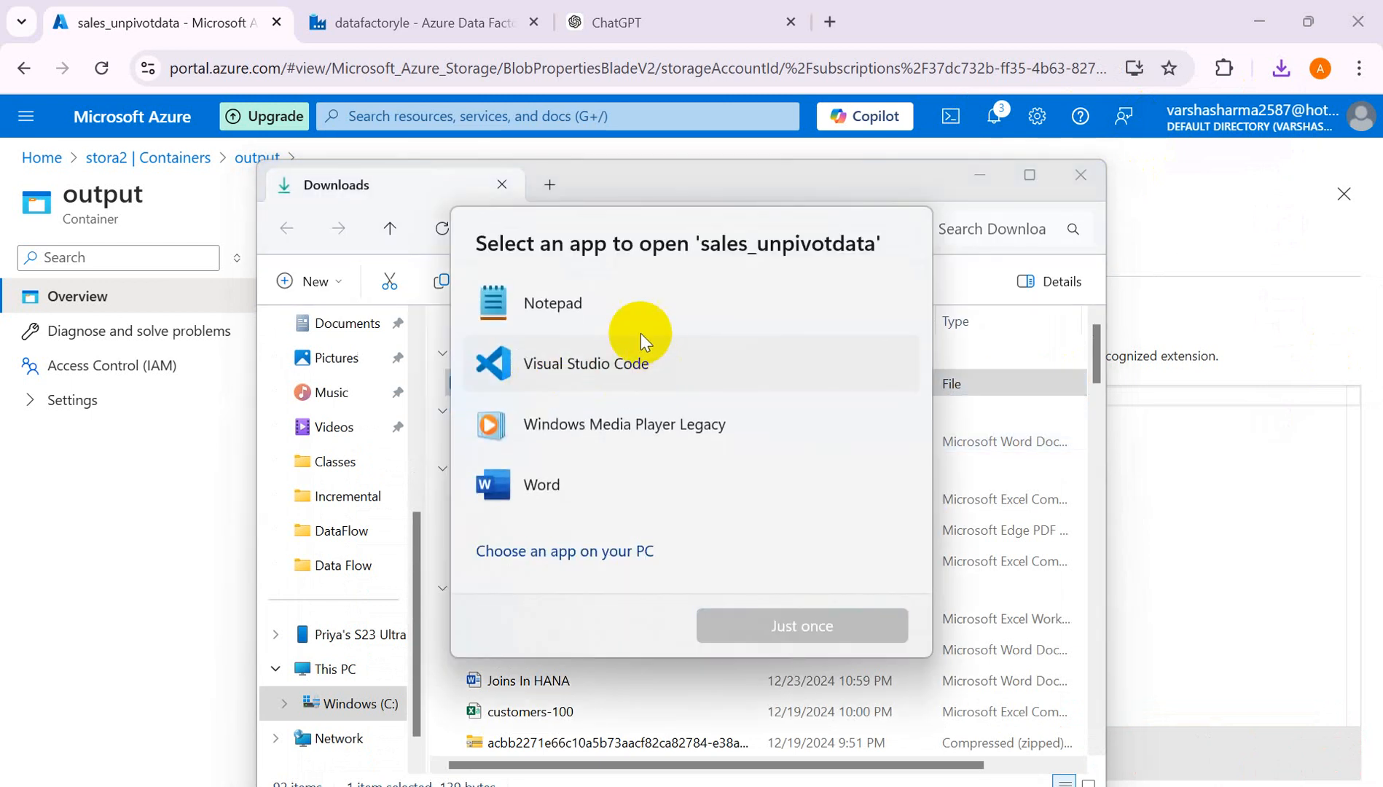
click(541, 301)
click(786, 623)
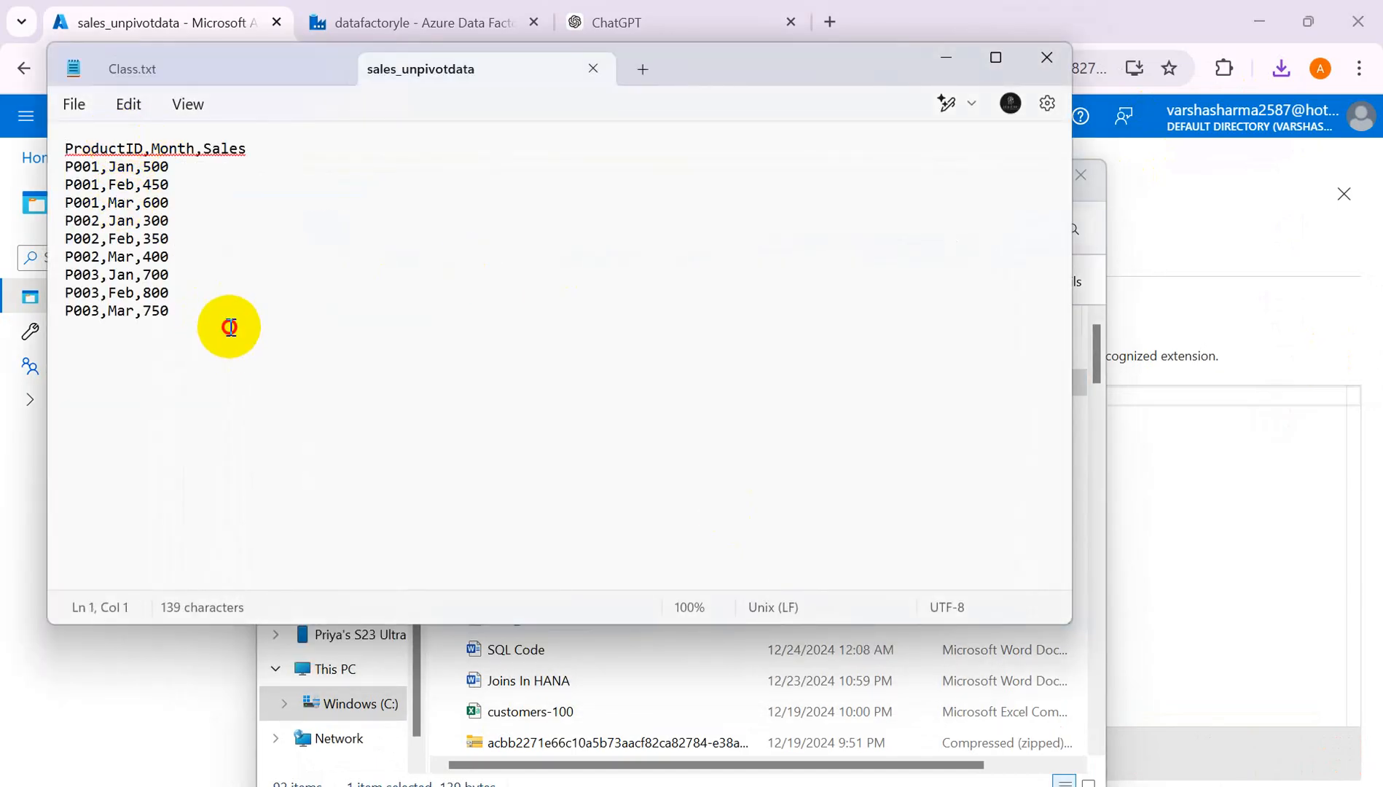
Select all the text in Notepad, close the Notepad and Downloads windows, and return to pipeline pl_unpivot in Azure Data Factory
key(ctrl+a)
click(1049, 60)
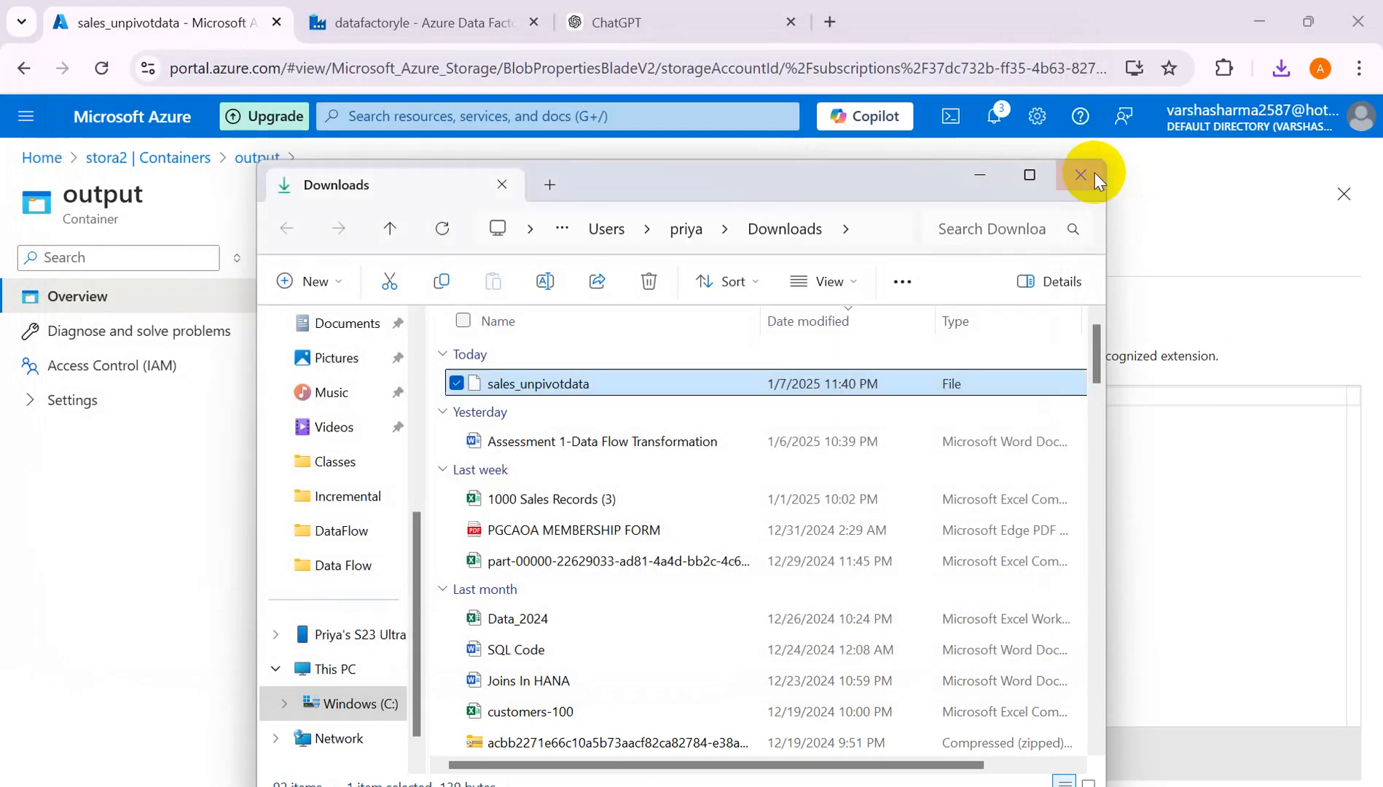
click(1079, 176)
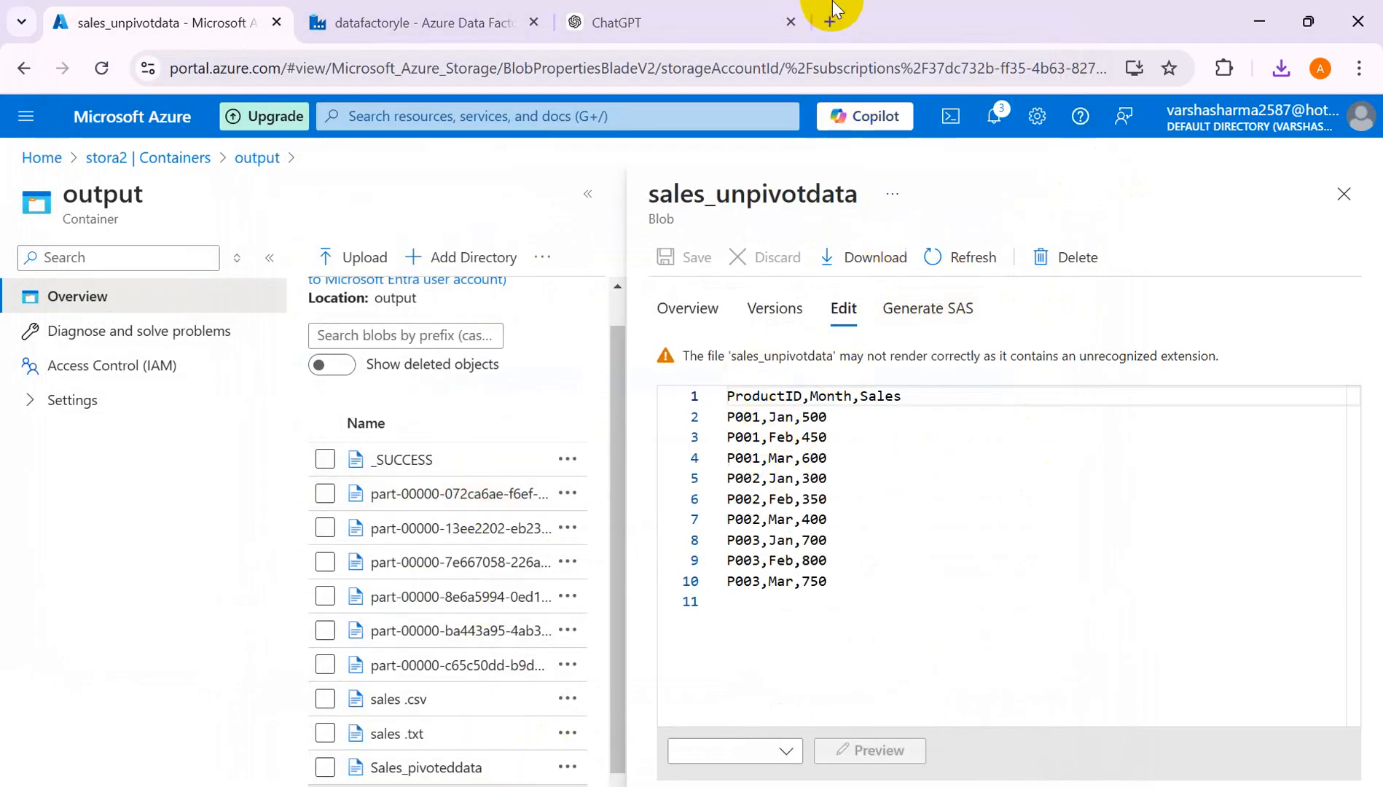
click(450, 34)
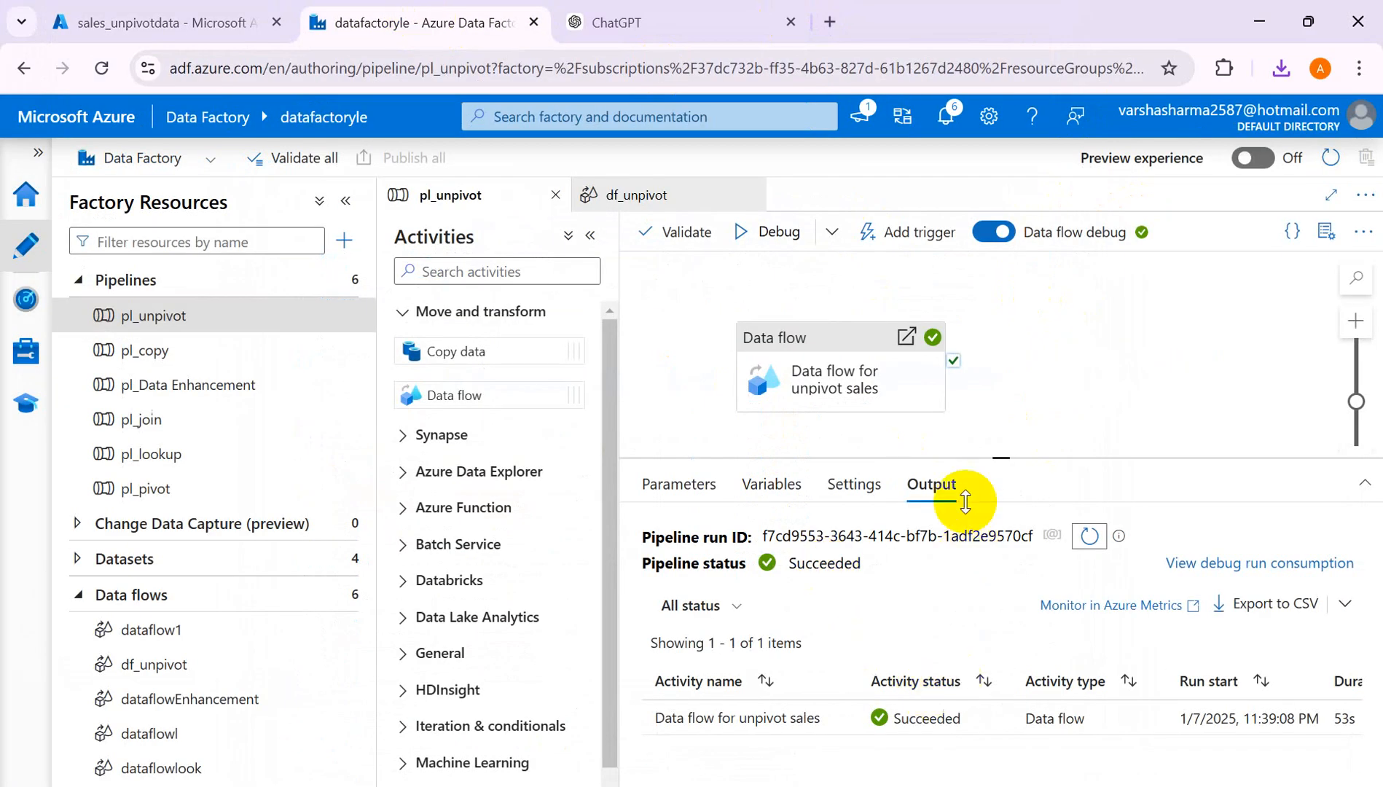